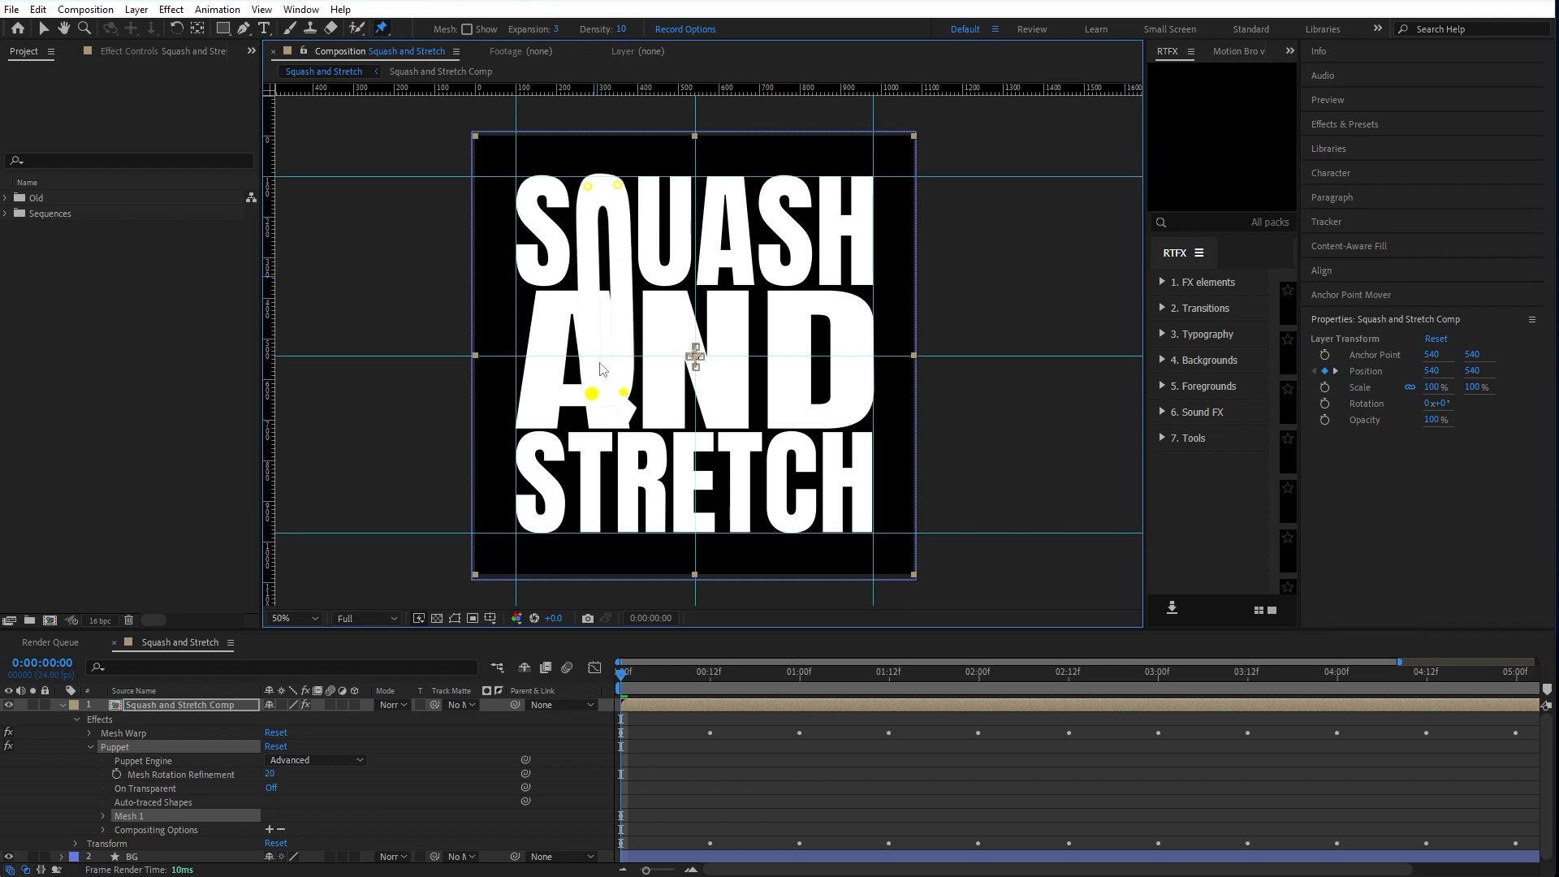
Step: Remove the puppet mesh from the text comp and try moving an upper interior point of its Mesh Warp grid
key(Delete)
click(189, 52)
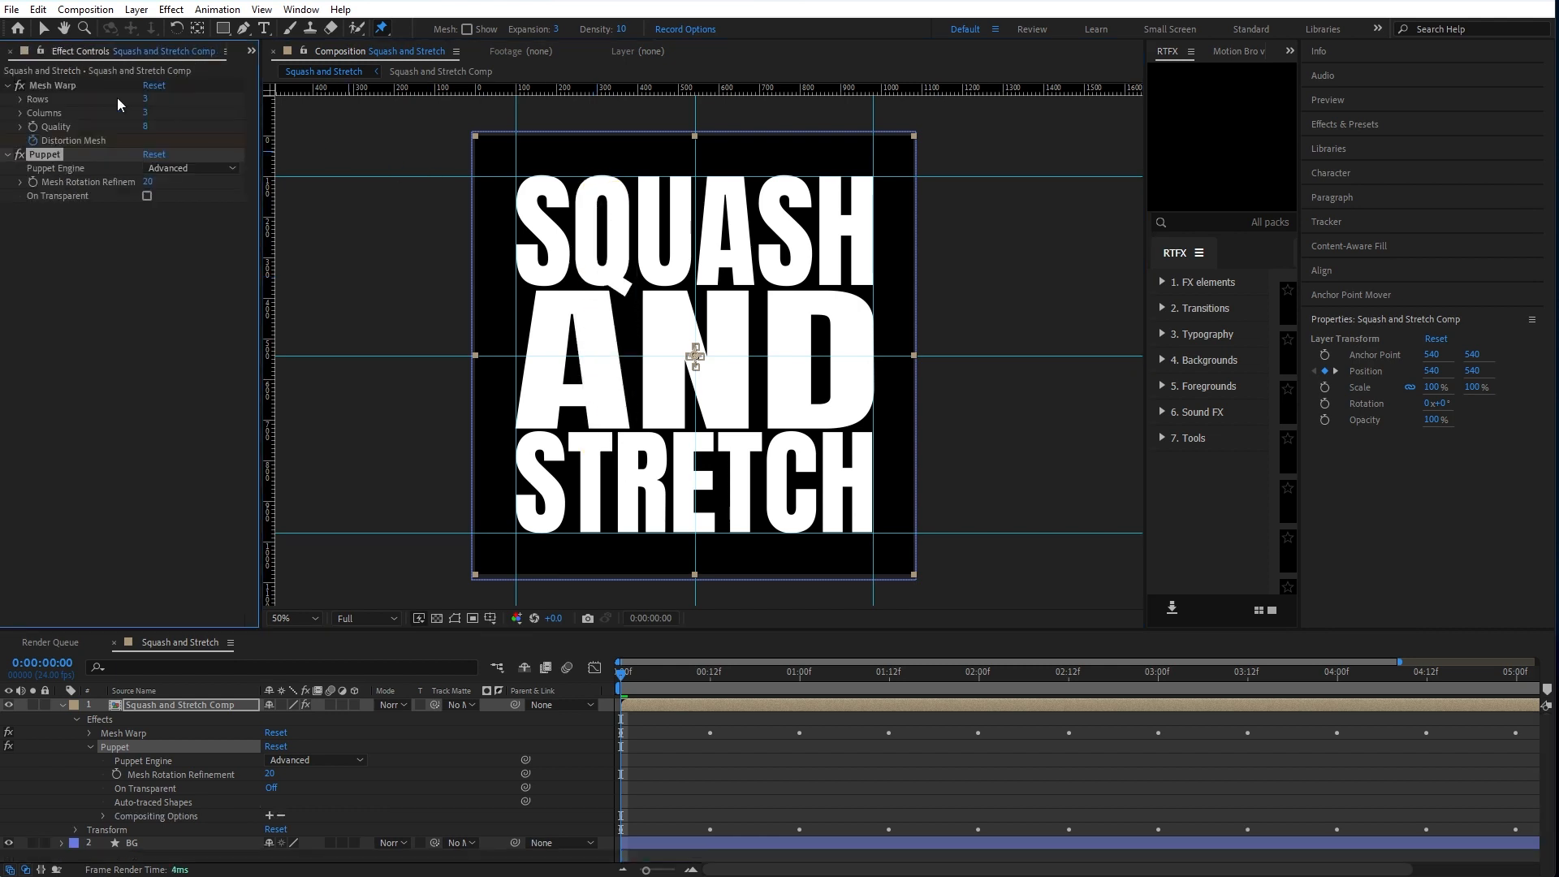
click(74, 88)
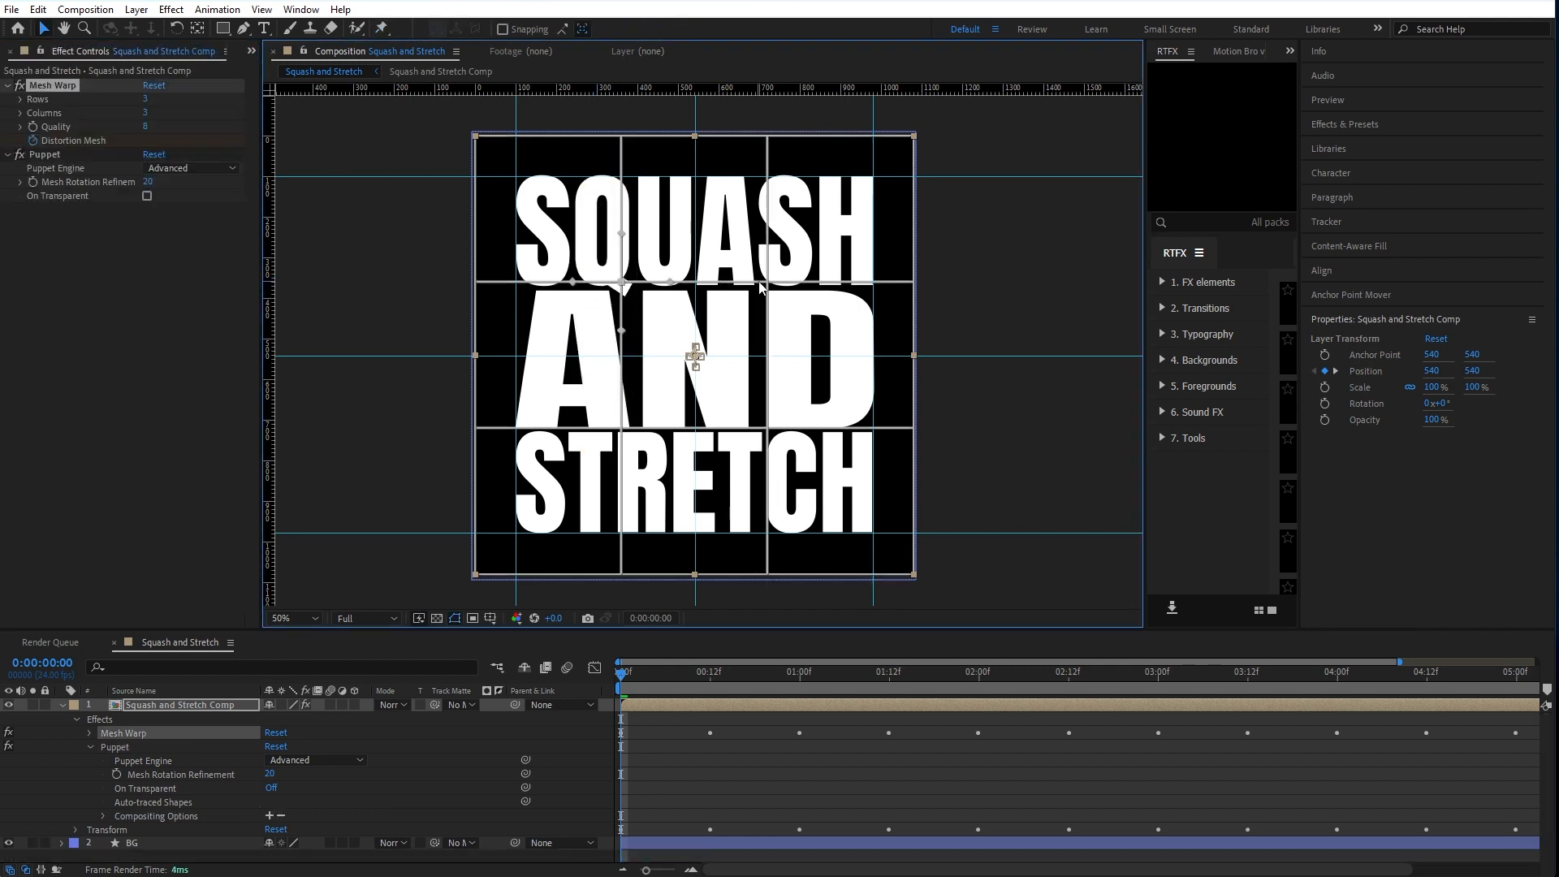
drag(766, 283, 703, 299)
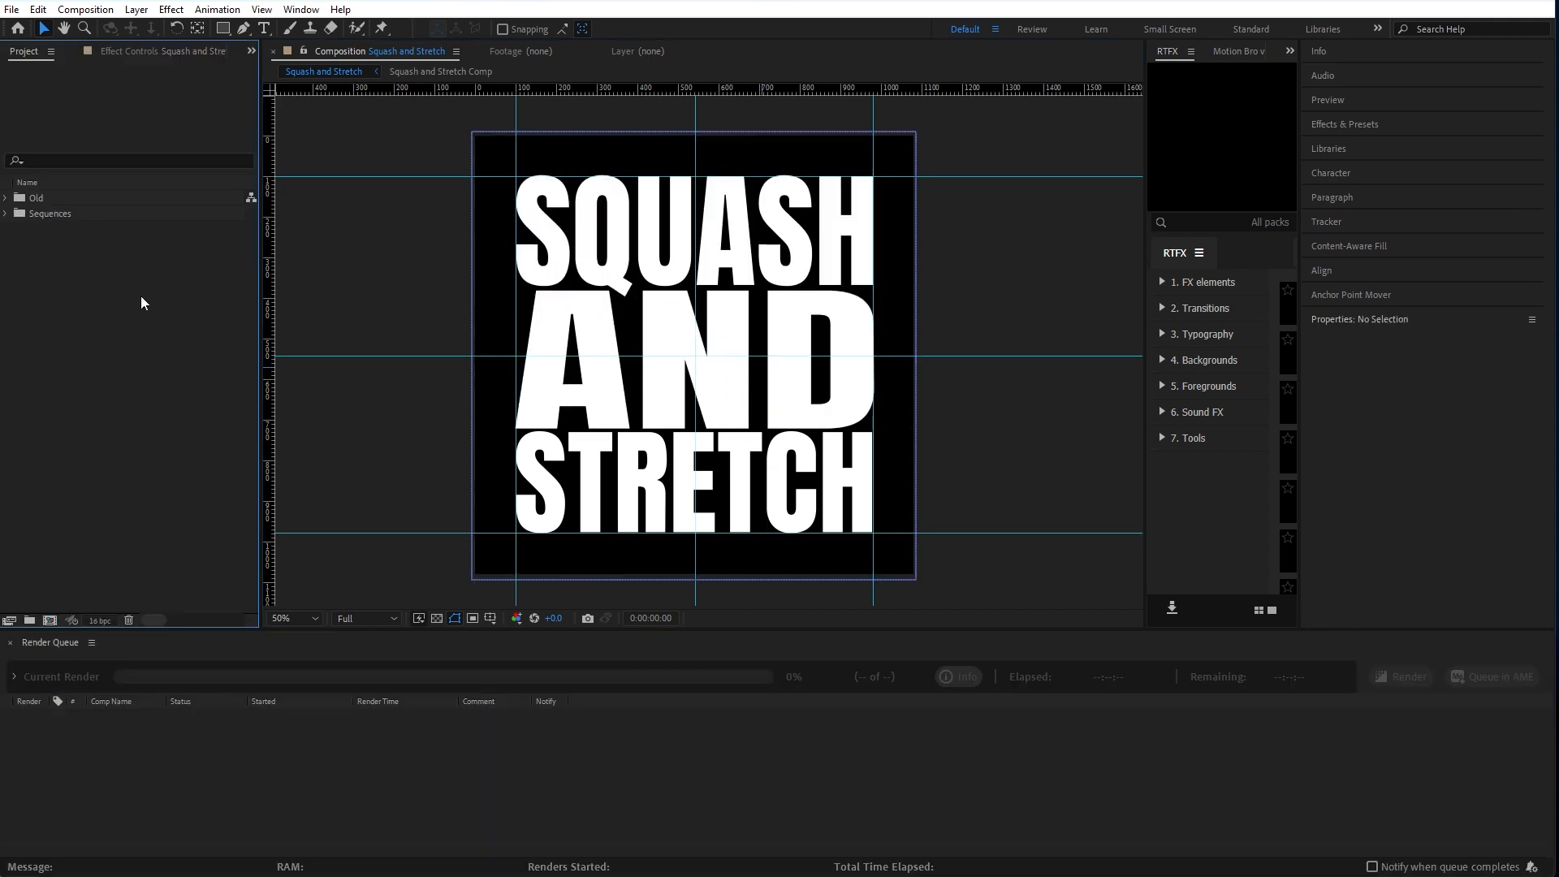
Step: Create a new composition named Squash and Stretch with a size of 1000 by 1000 px
right_click(125, 296)
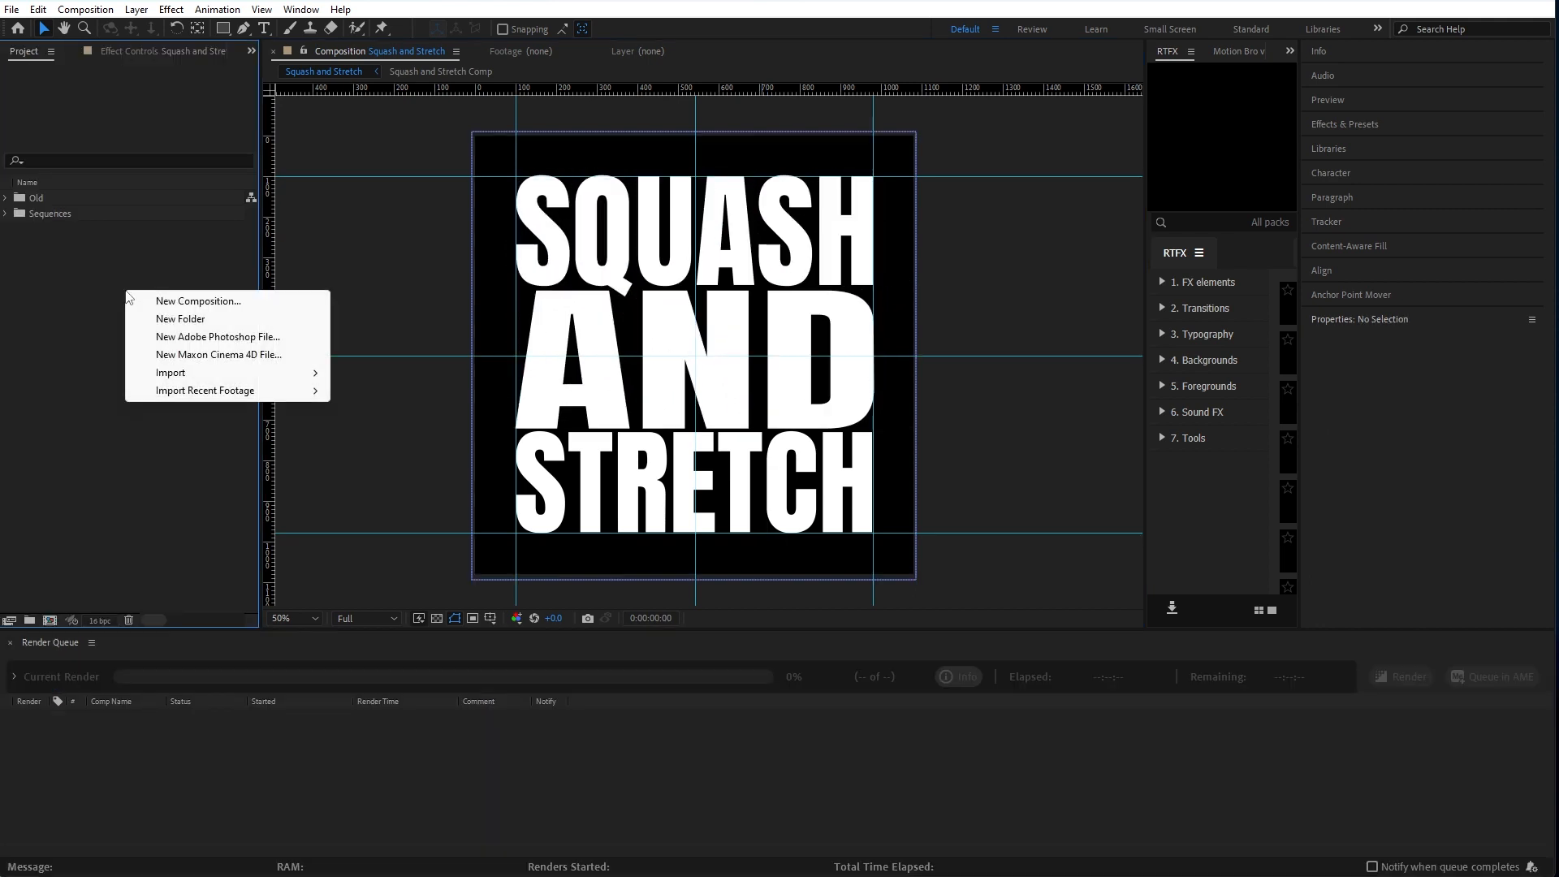
click(203, 302)
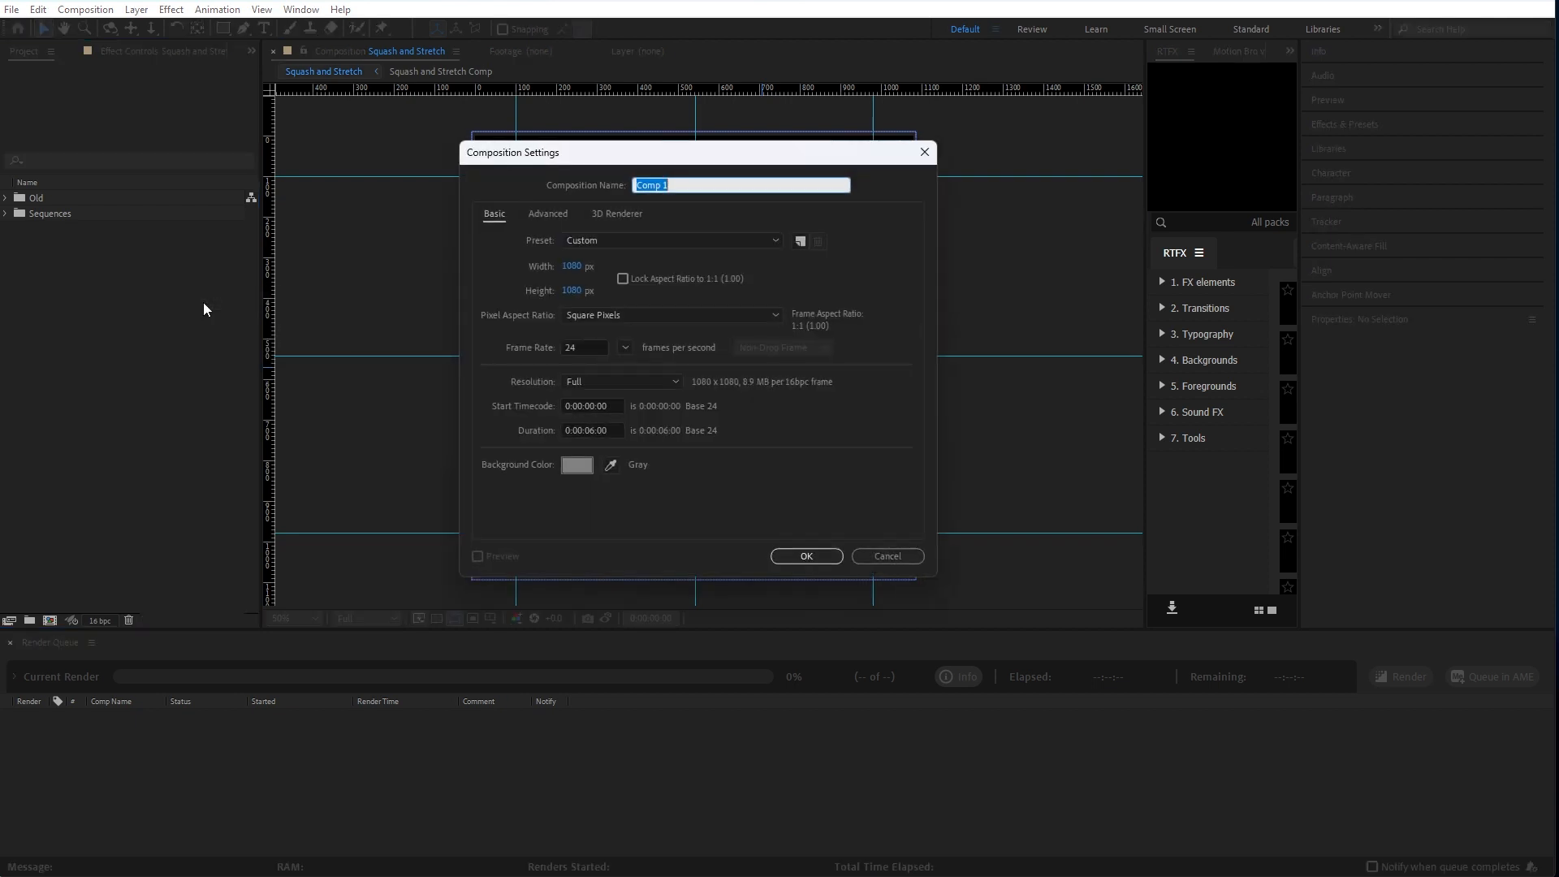
text(Squash and Stretch)
click(571, 268)
text(10001000)
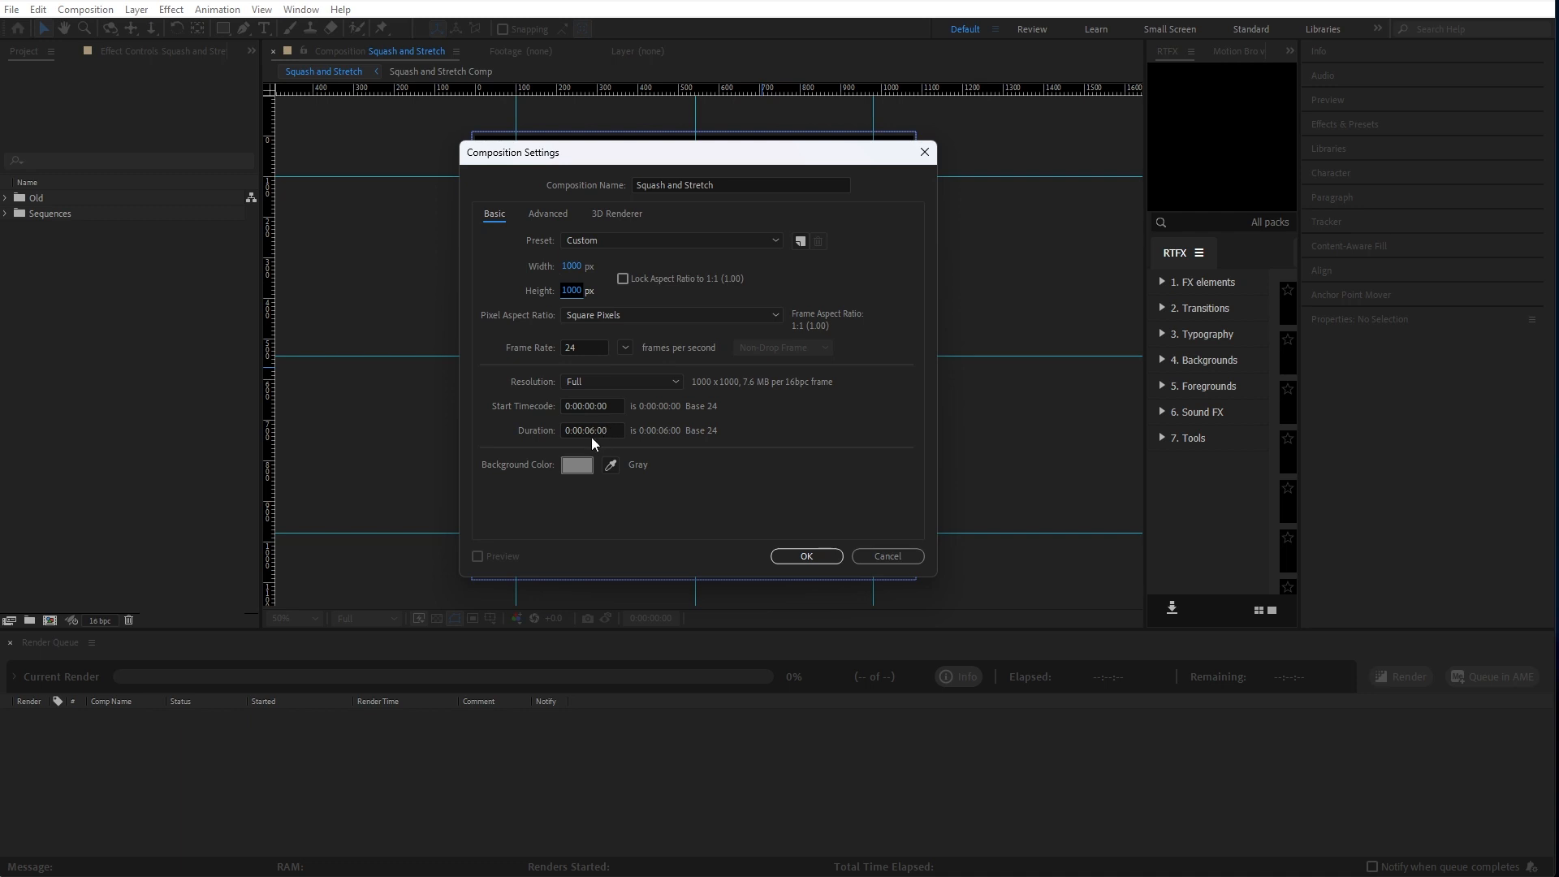
click(804, 558)
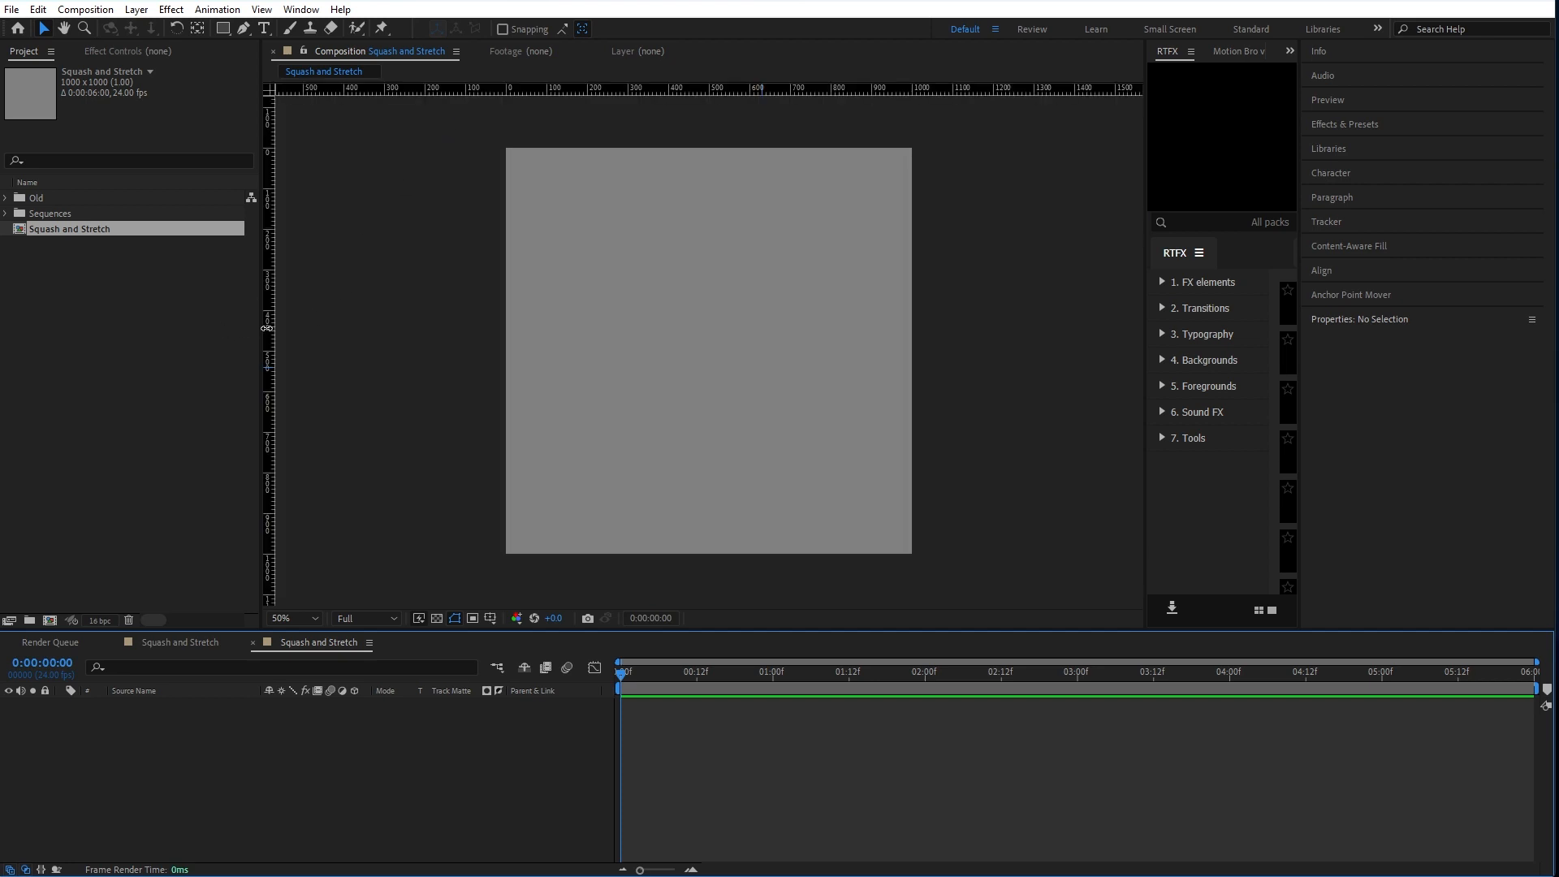
Step: Place two vertical and two horizontal guides at about 100 and 900 px, and close the old composition's timeline
drag(266, 328, 546, 281)
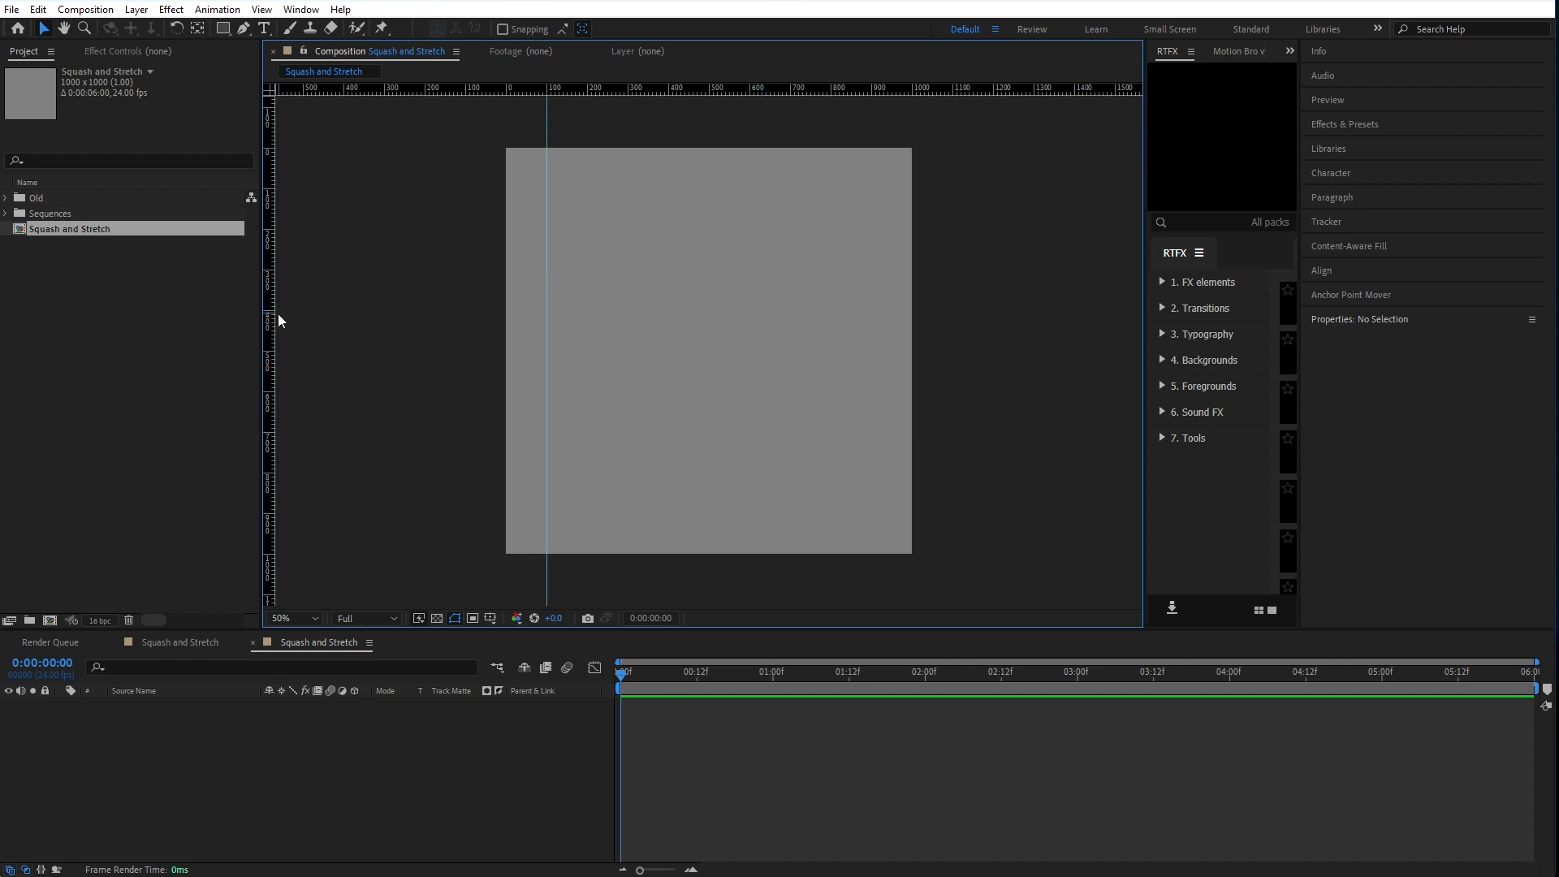
drag(268, 313, 871, 172)
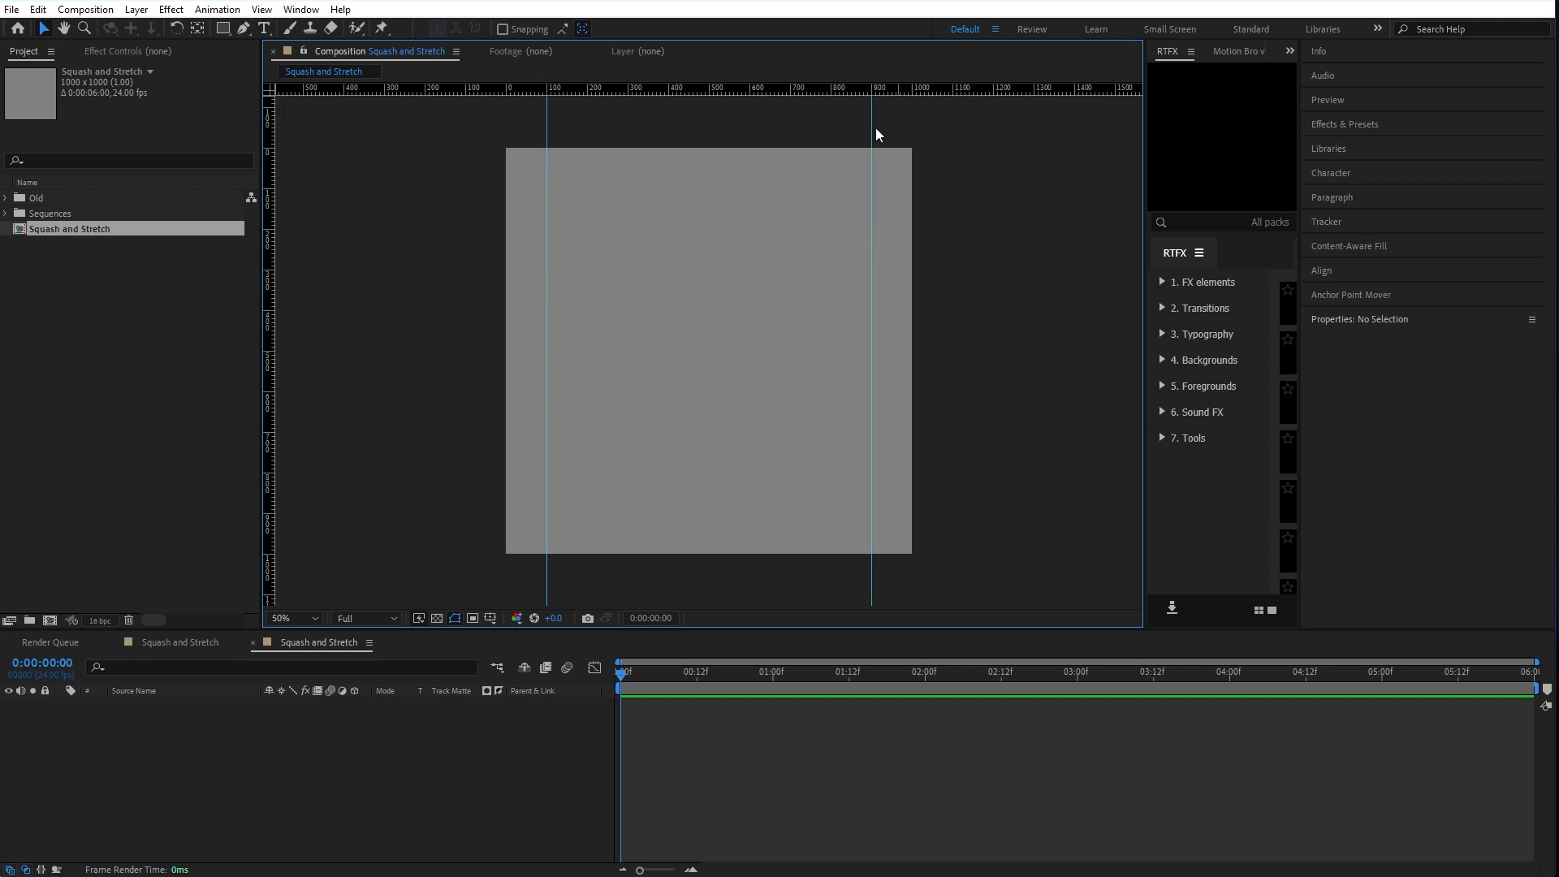
drag(682, 88, 682, 189)
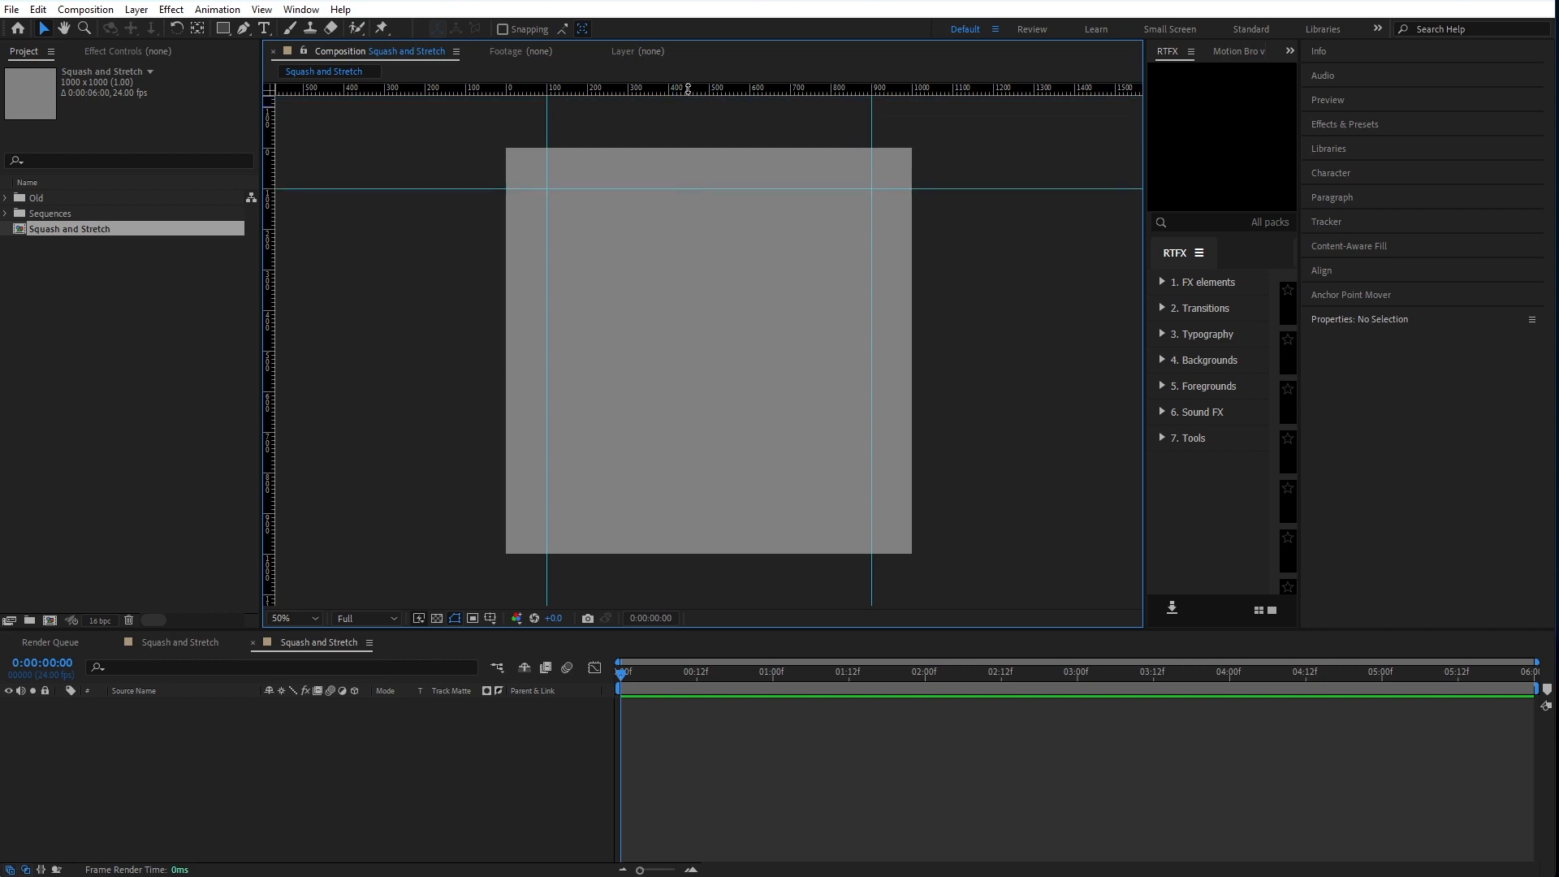
drag(696, 91, 676, 512)
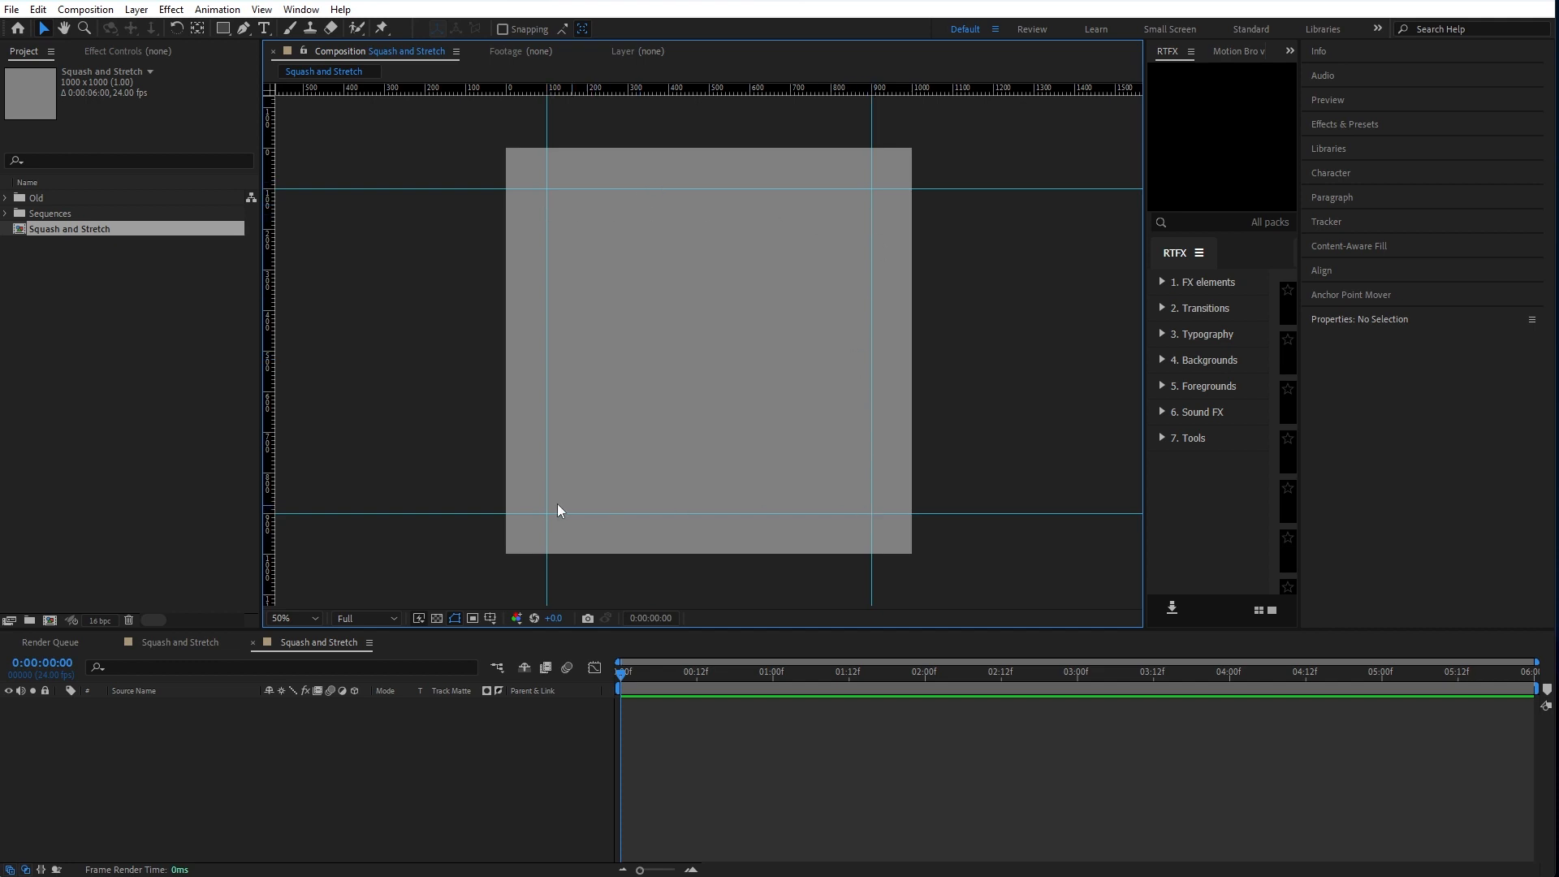
click(113, 643)
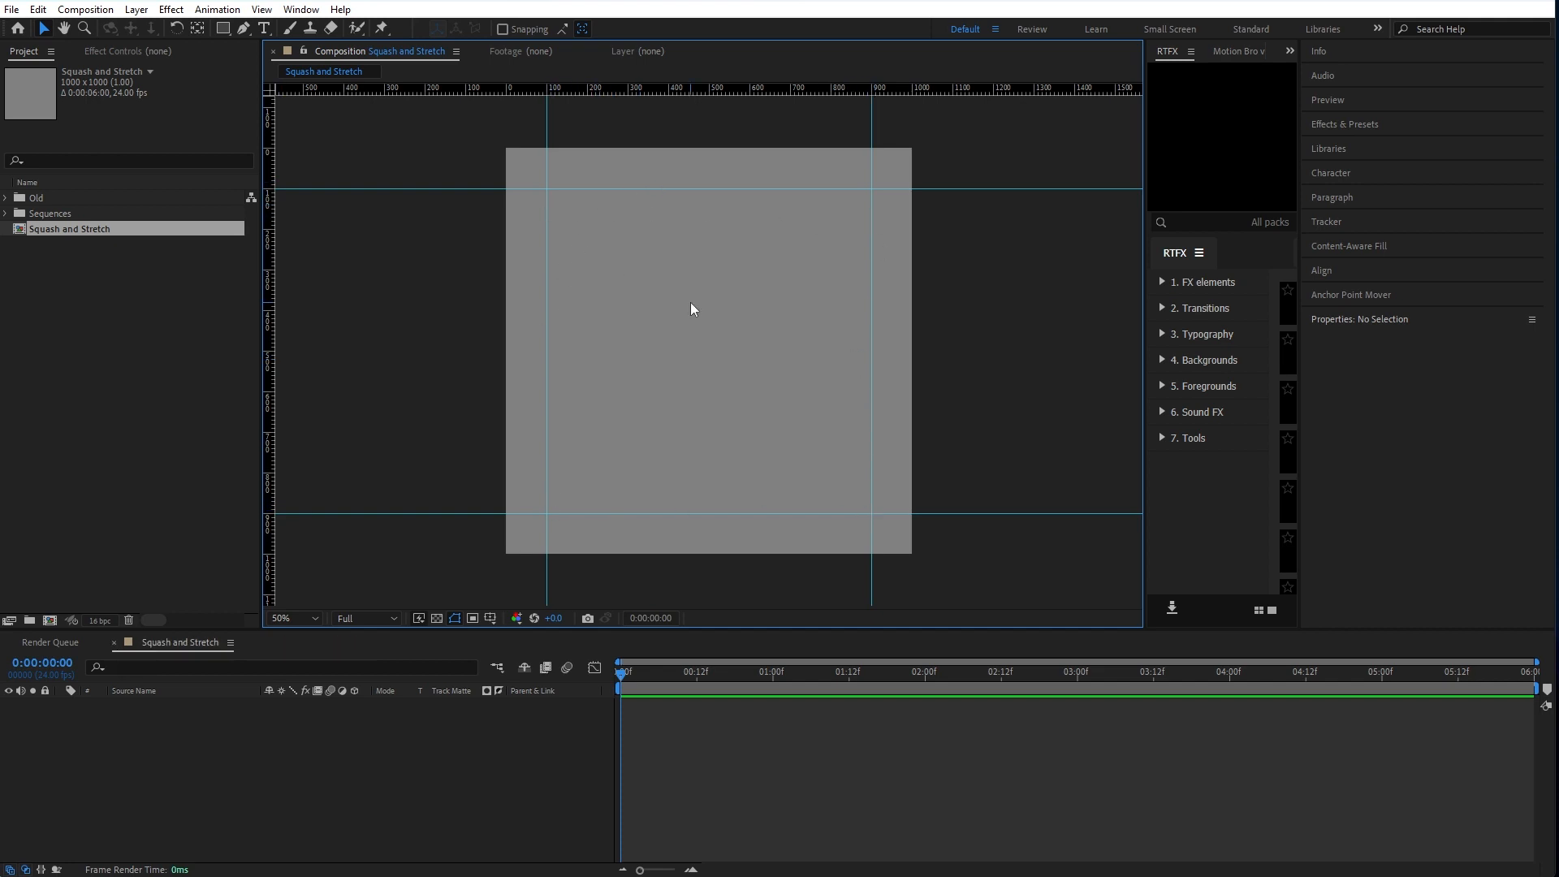
Step: Add the text SQUASH in white and move it below the upper guide, between the two side guides
key(ctrl+t)
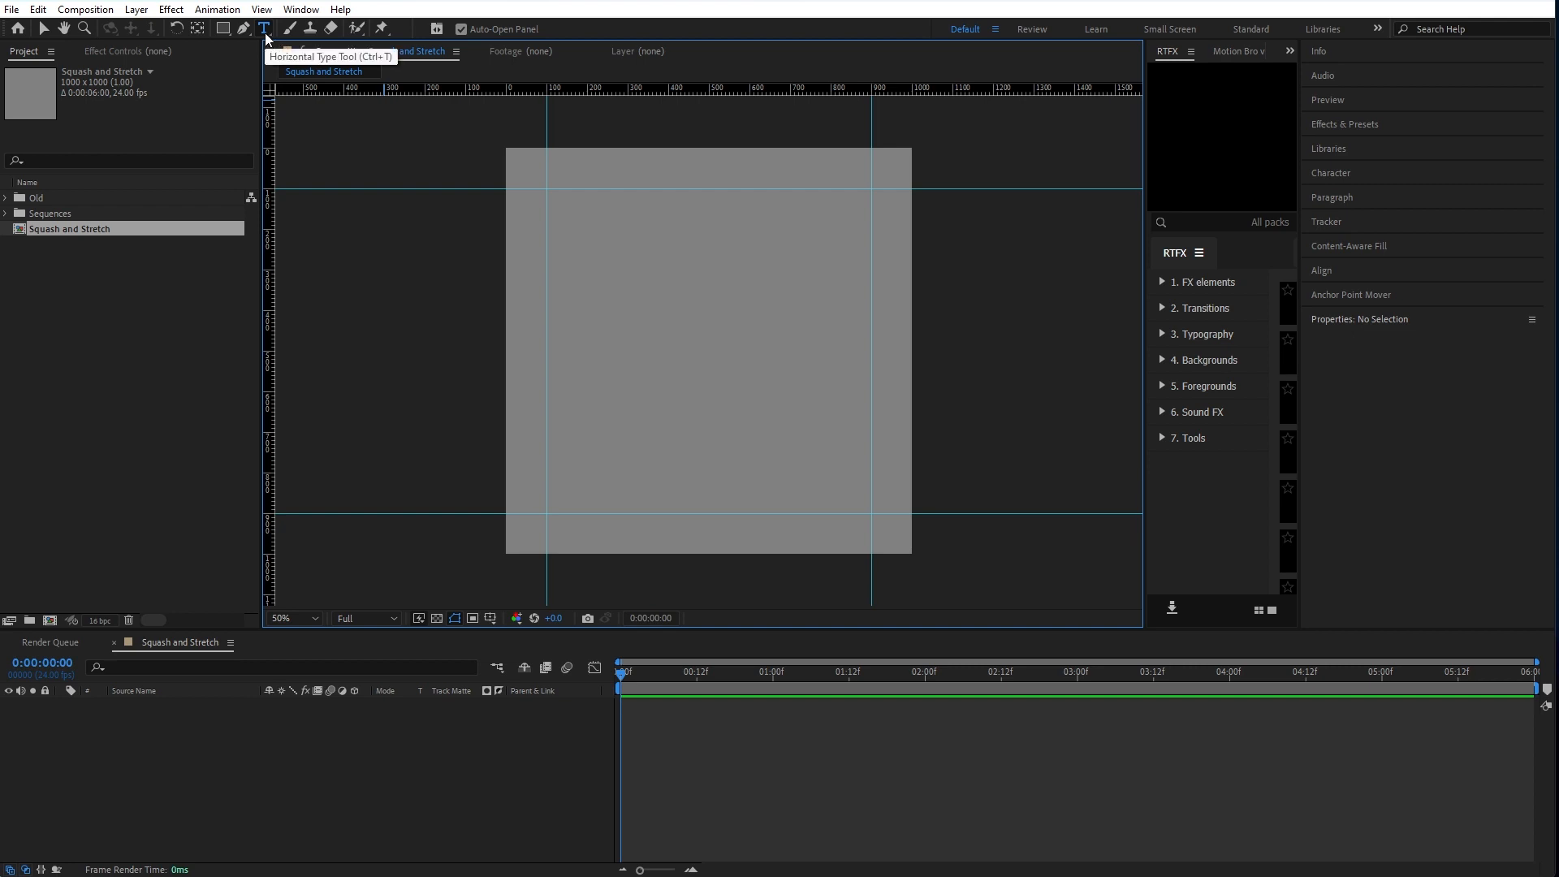
click(613, 298)
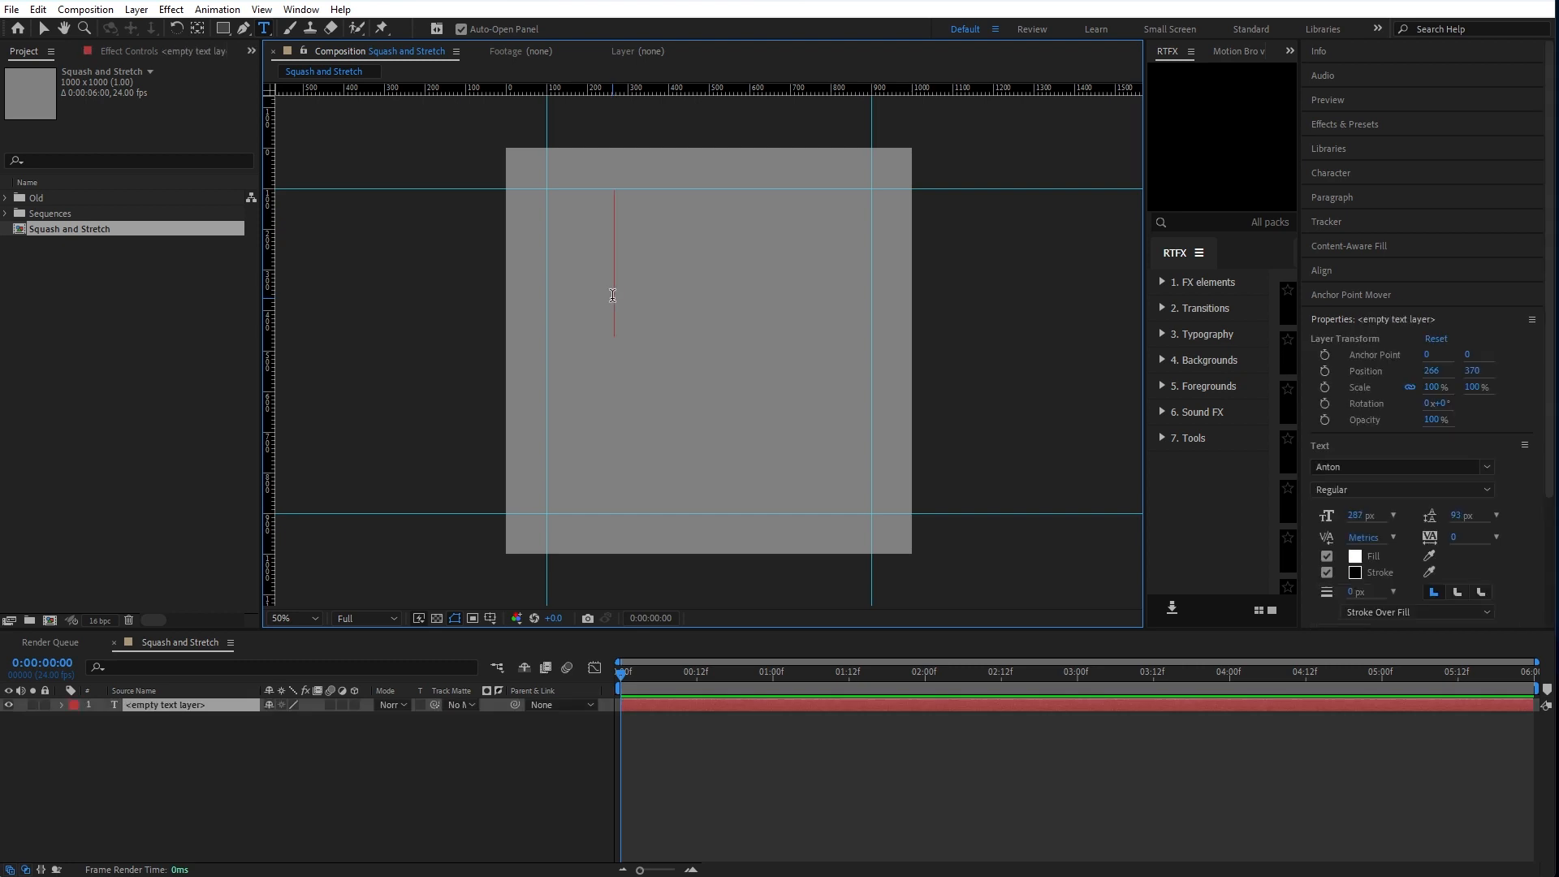
text(SQUASH)
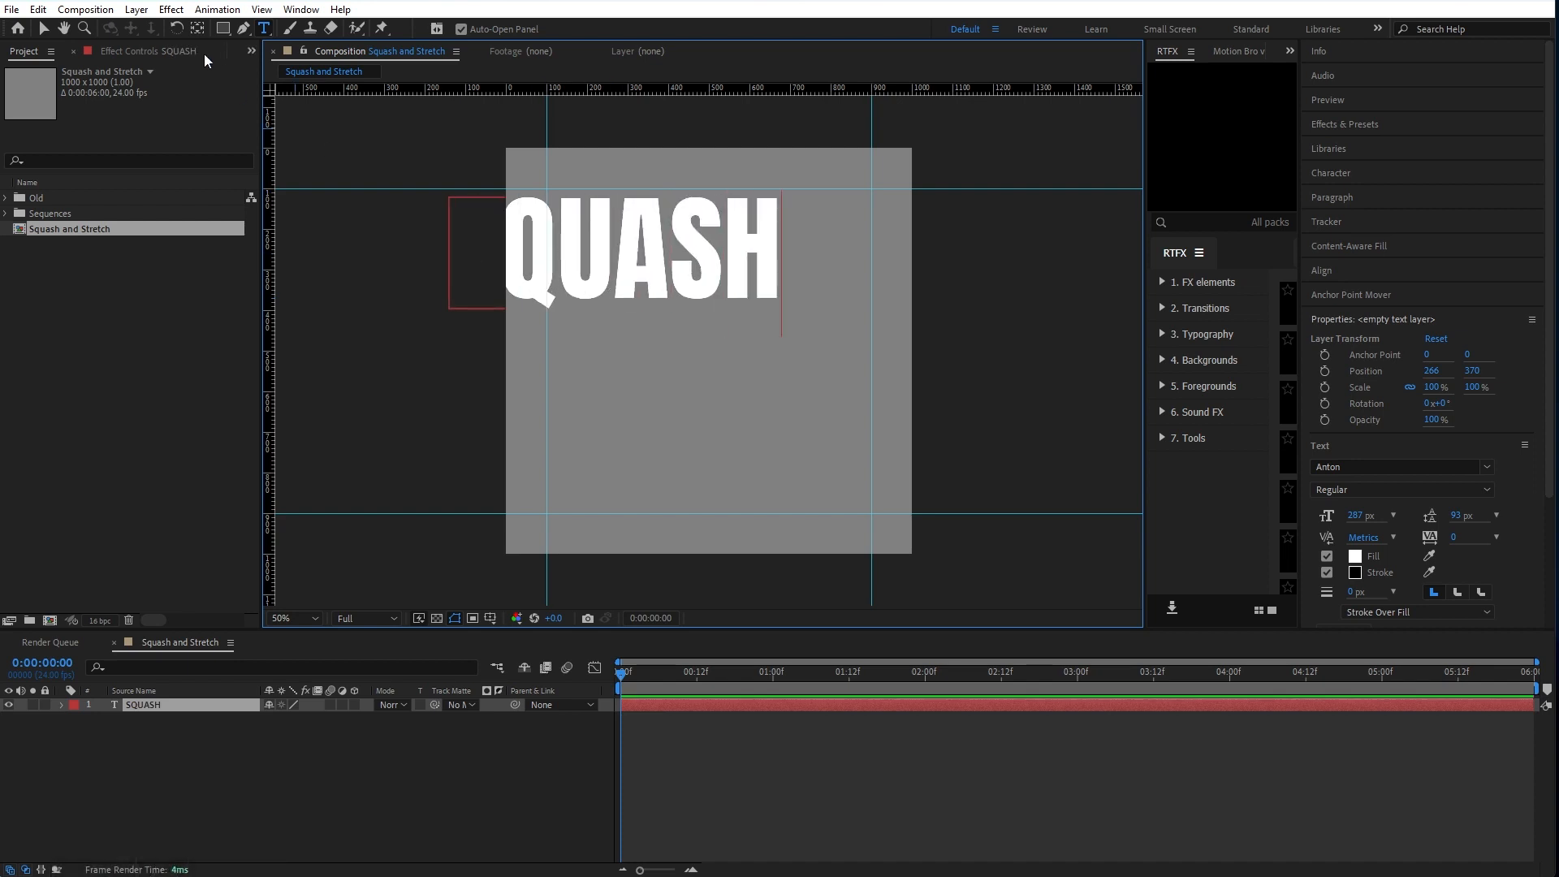
click(44, 29)
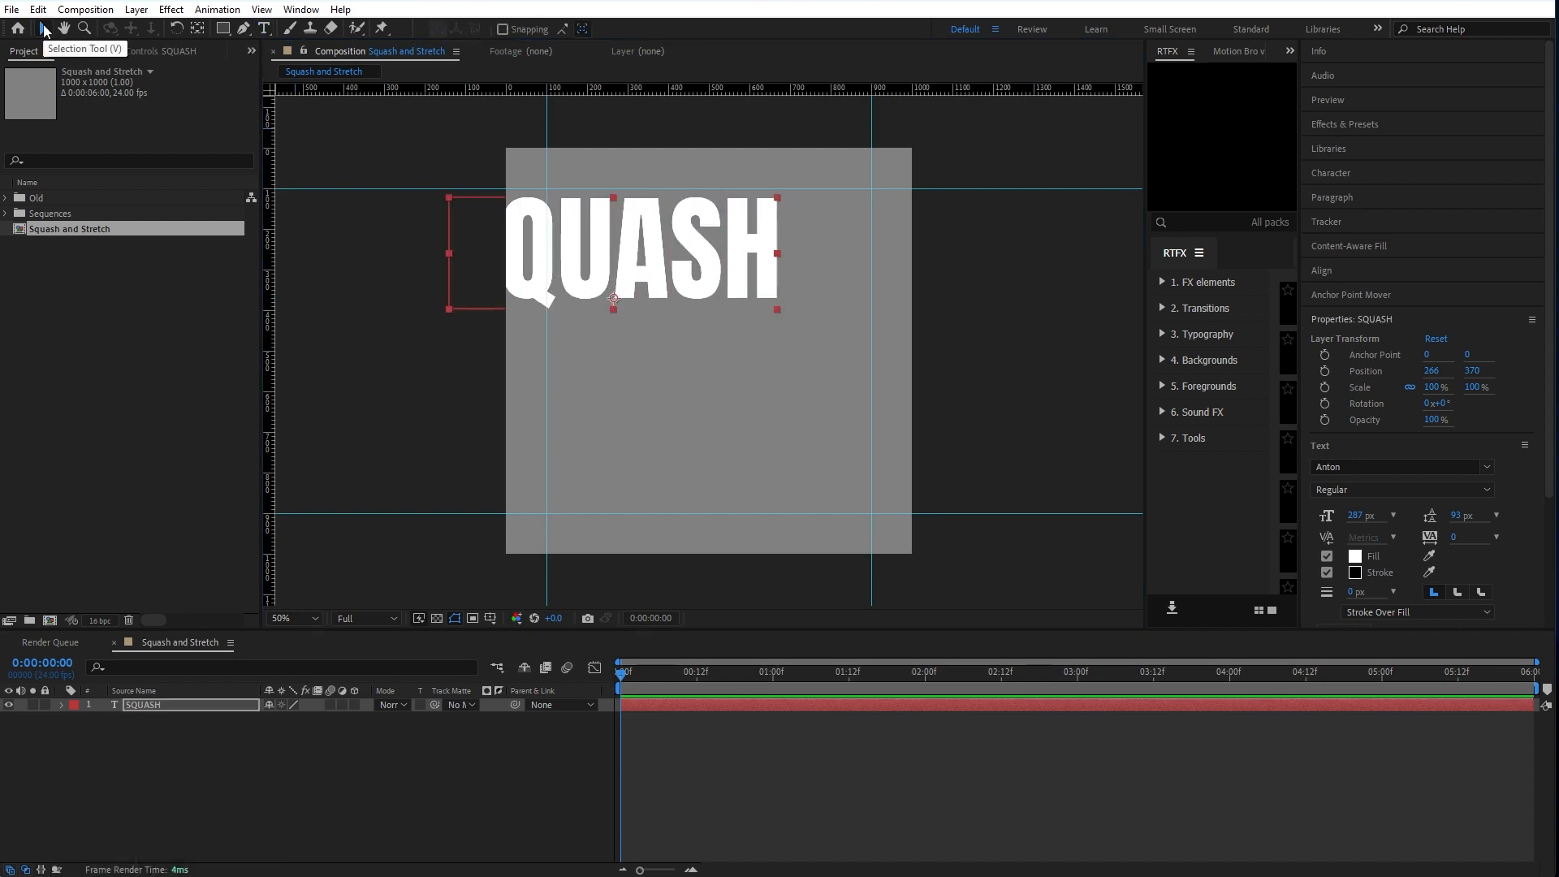
drag(630, 292, 725, 284)
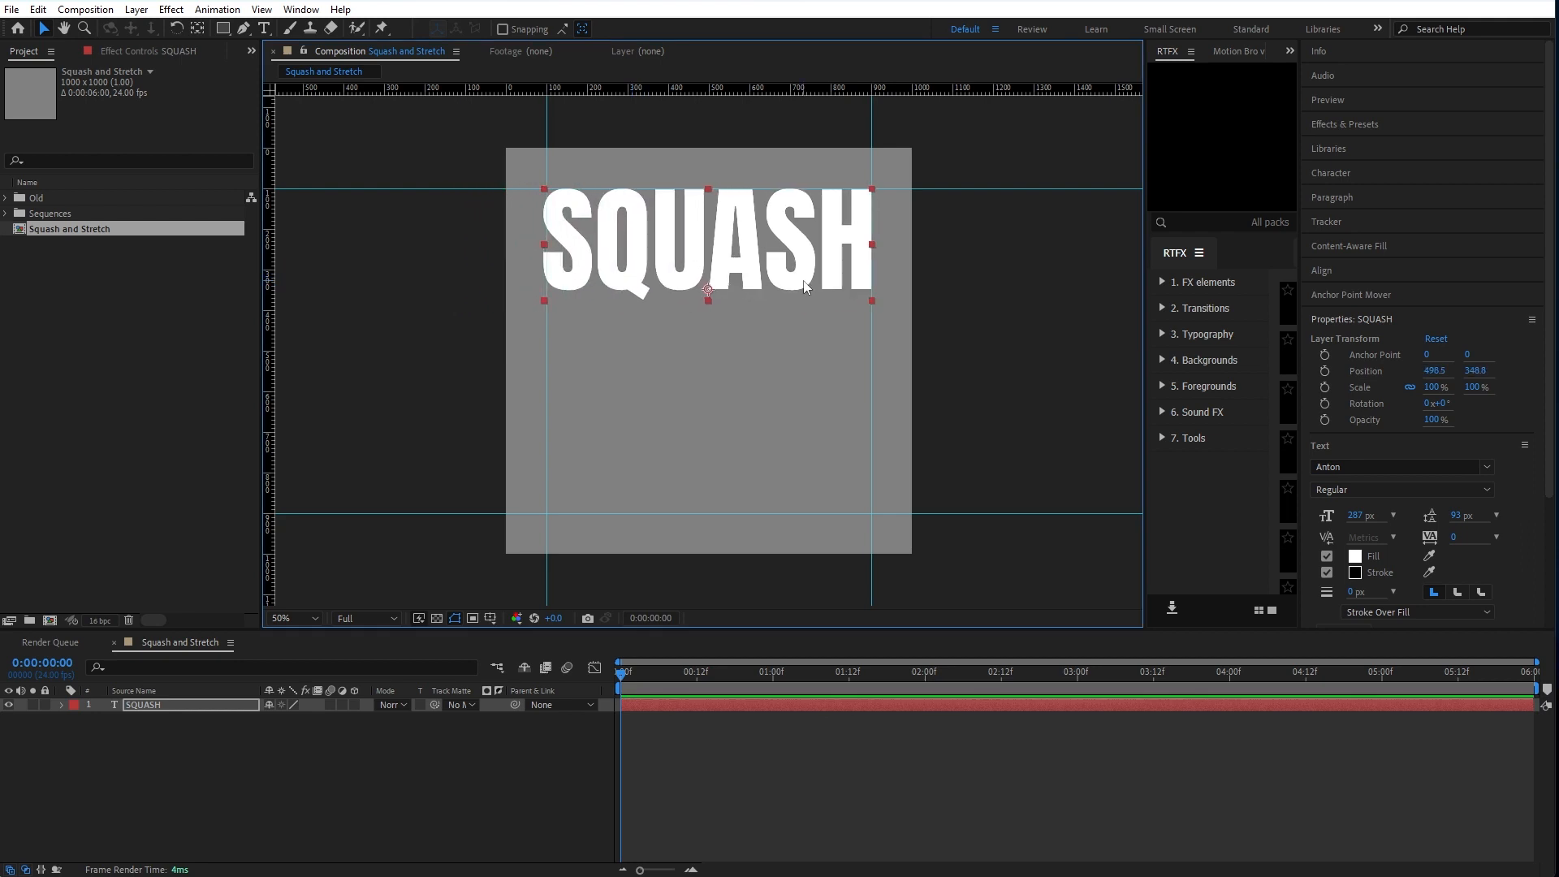
Step: Set the SQUASH text's font size to 284 px and align it with the upper and side guides
double_click(779, 264)
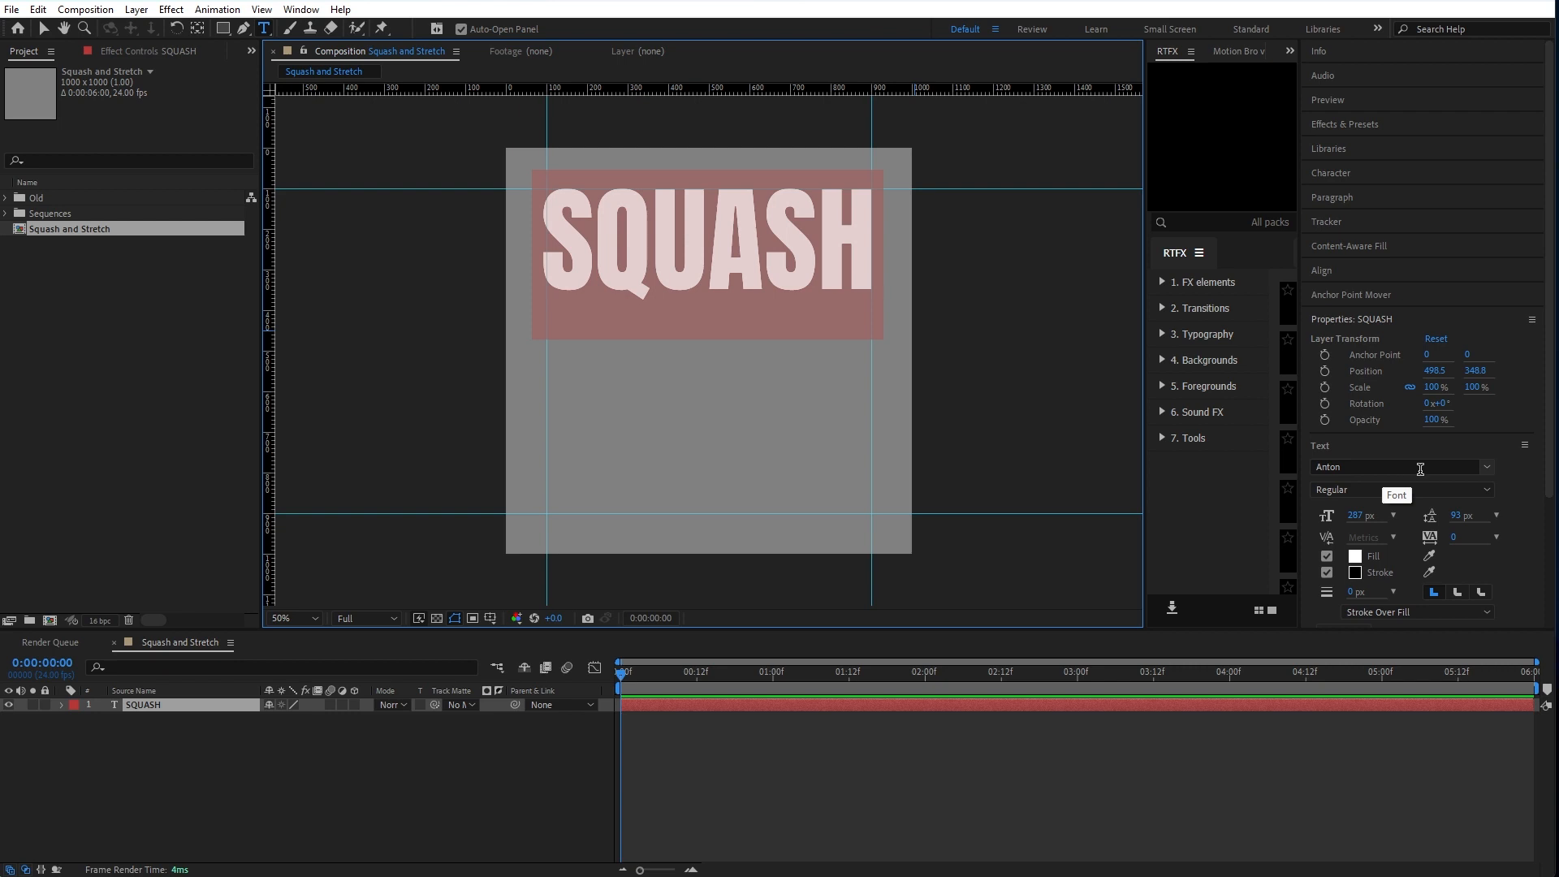
drag(1358, 513, 1353, 508)
key(v)
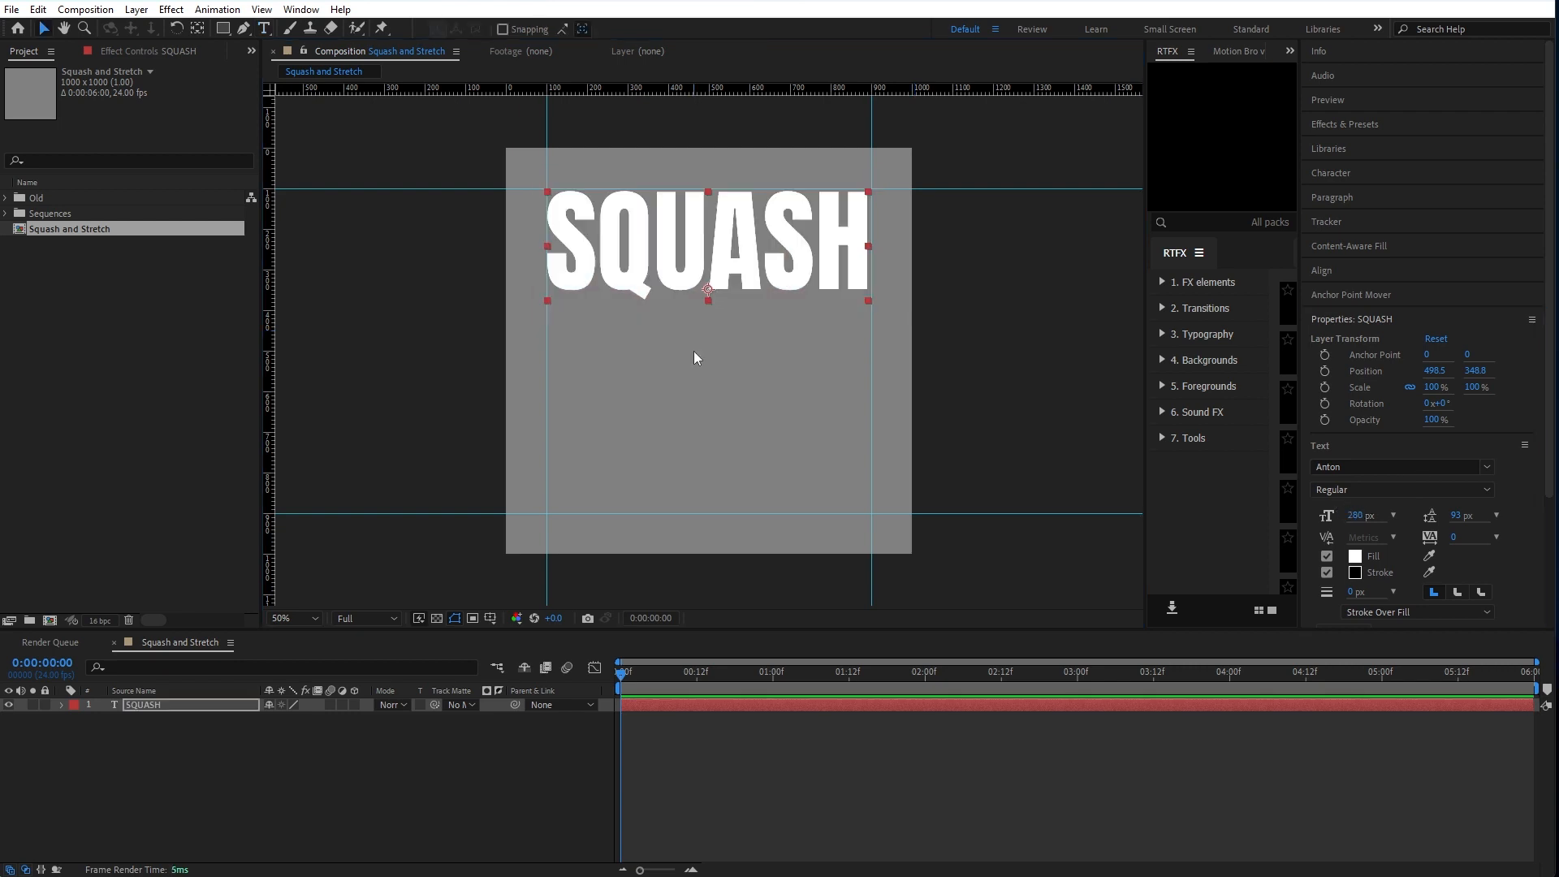
scroll(705, 348, up, 1)
drag(759, 283, 753, 521)
drag(661, 363, 664, 359)
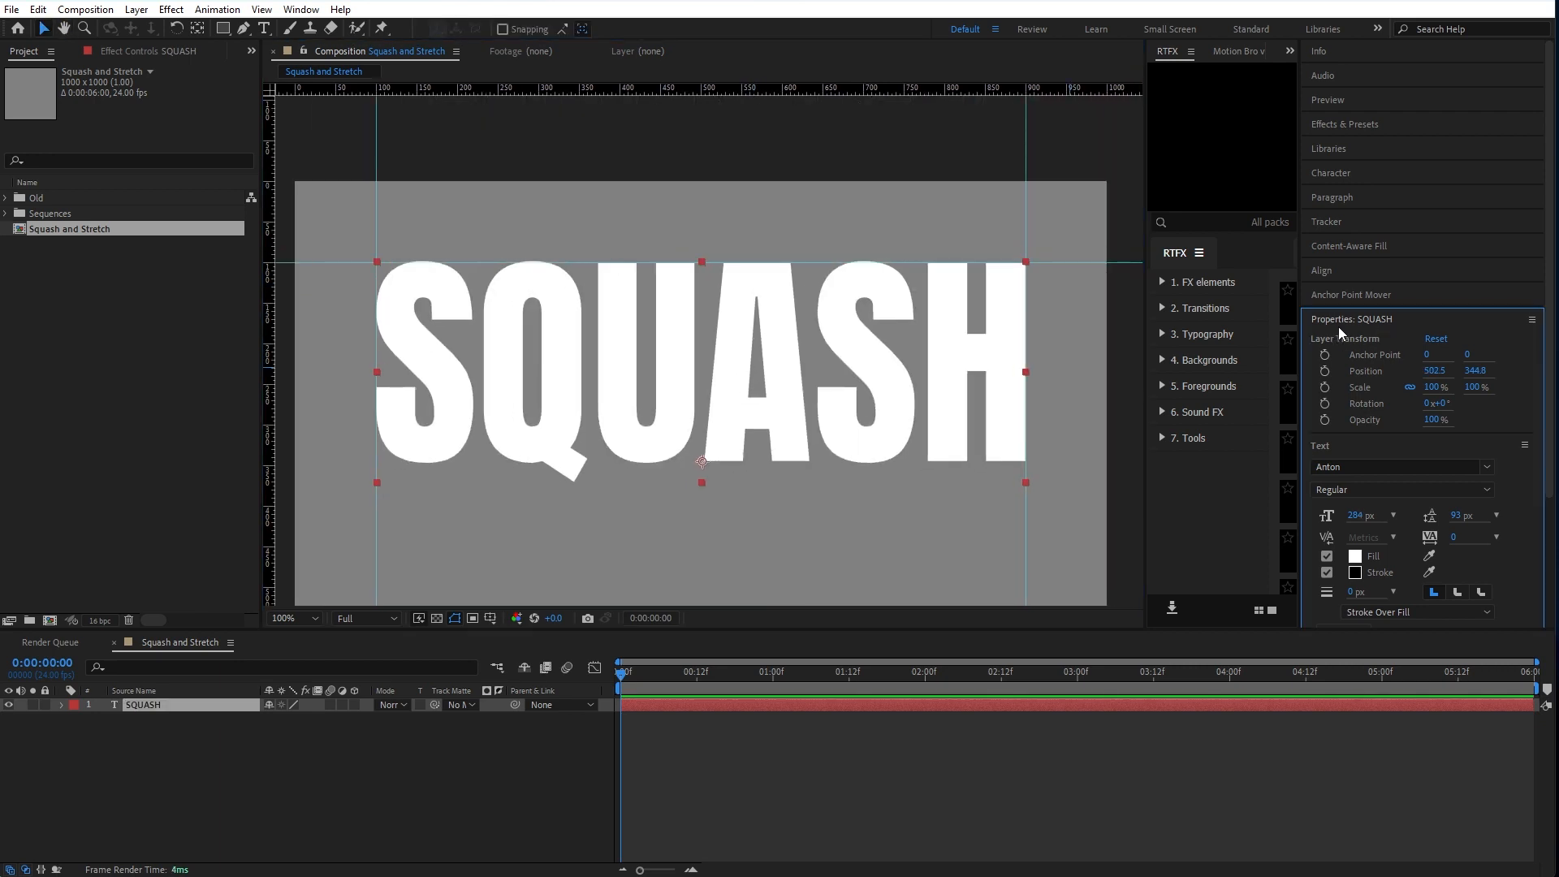
Step: Collapse the layer properties, show the Character settings and look through the list of available panels
click(1359, 321)
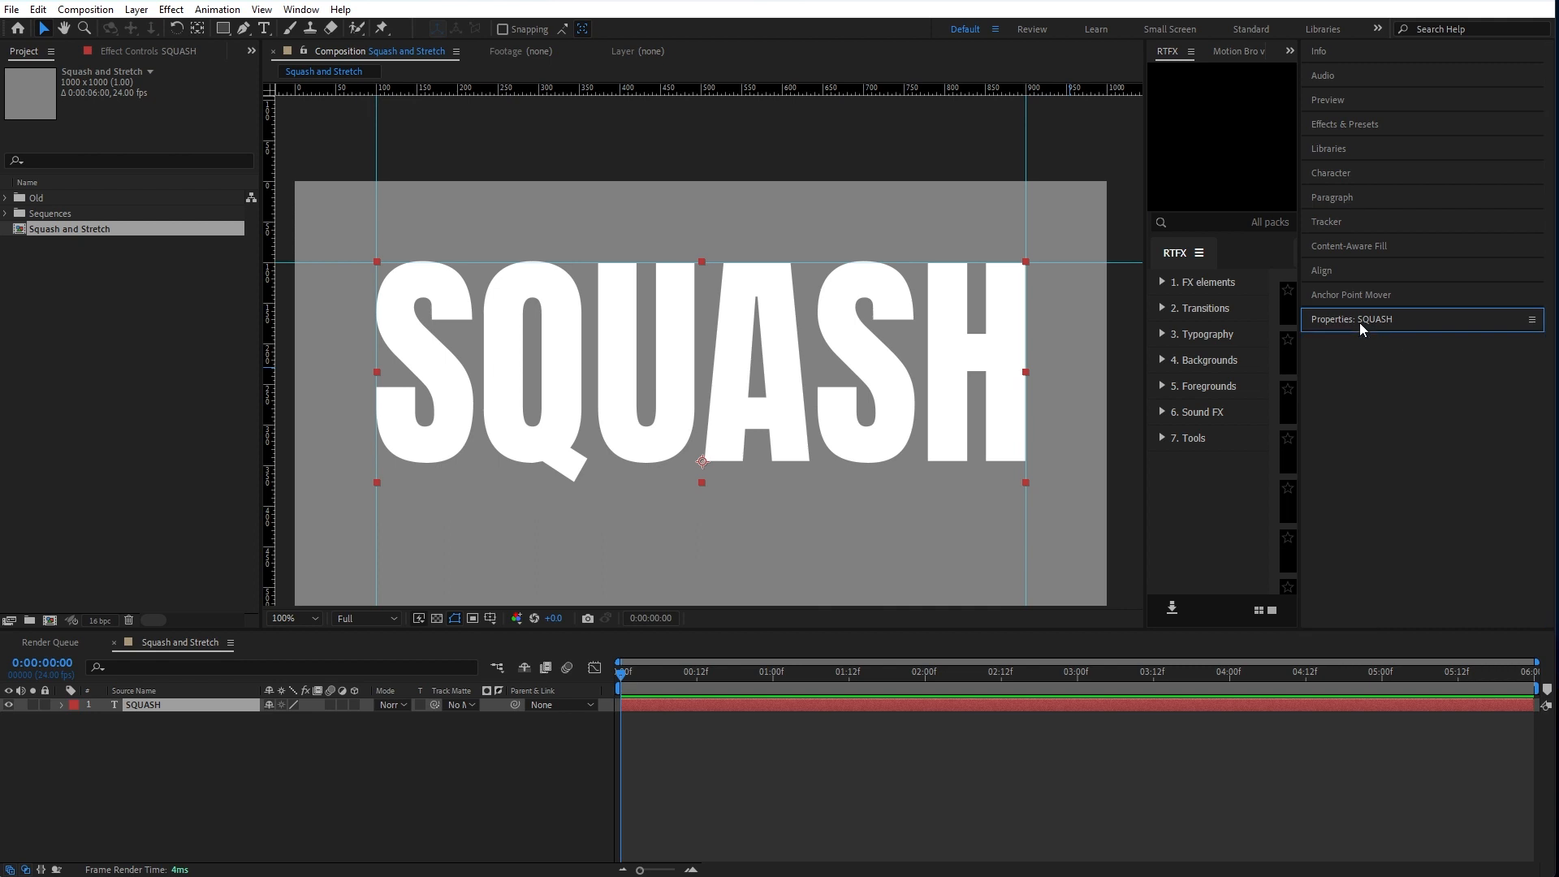
click(1332, 169)
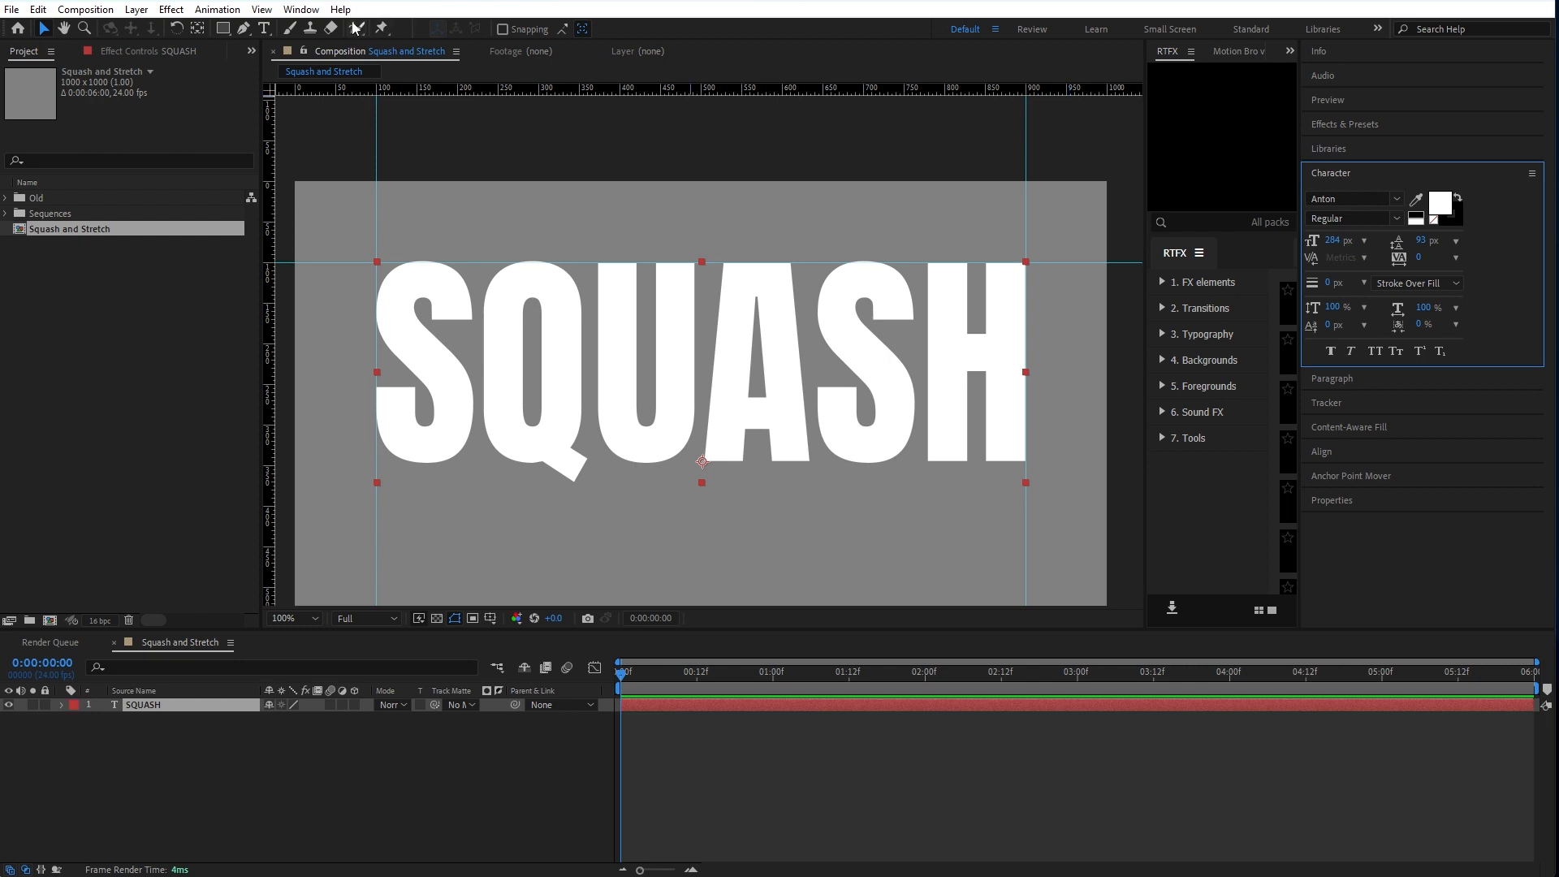
click(313, 12)
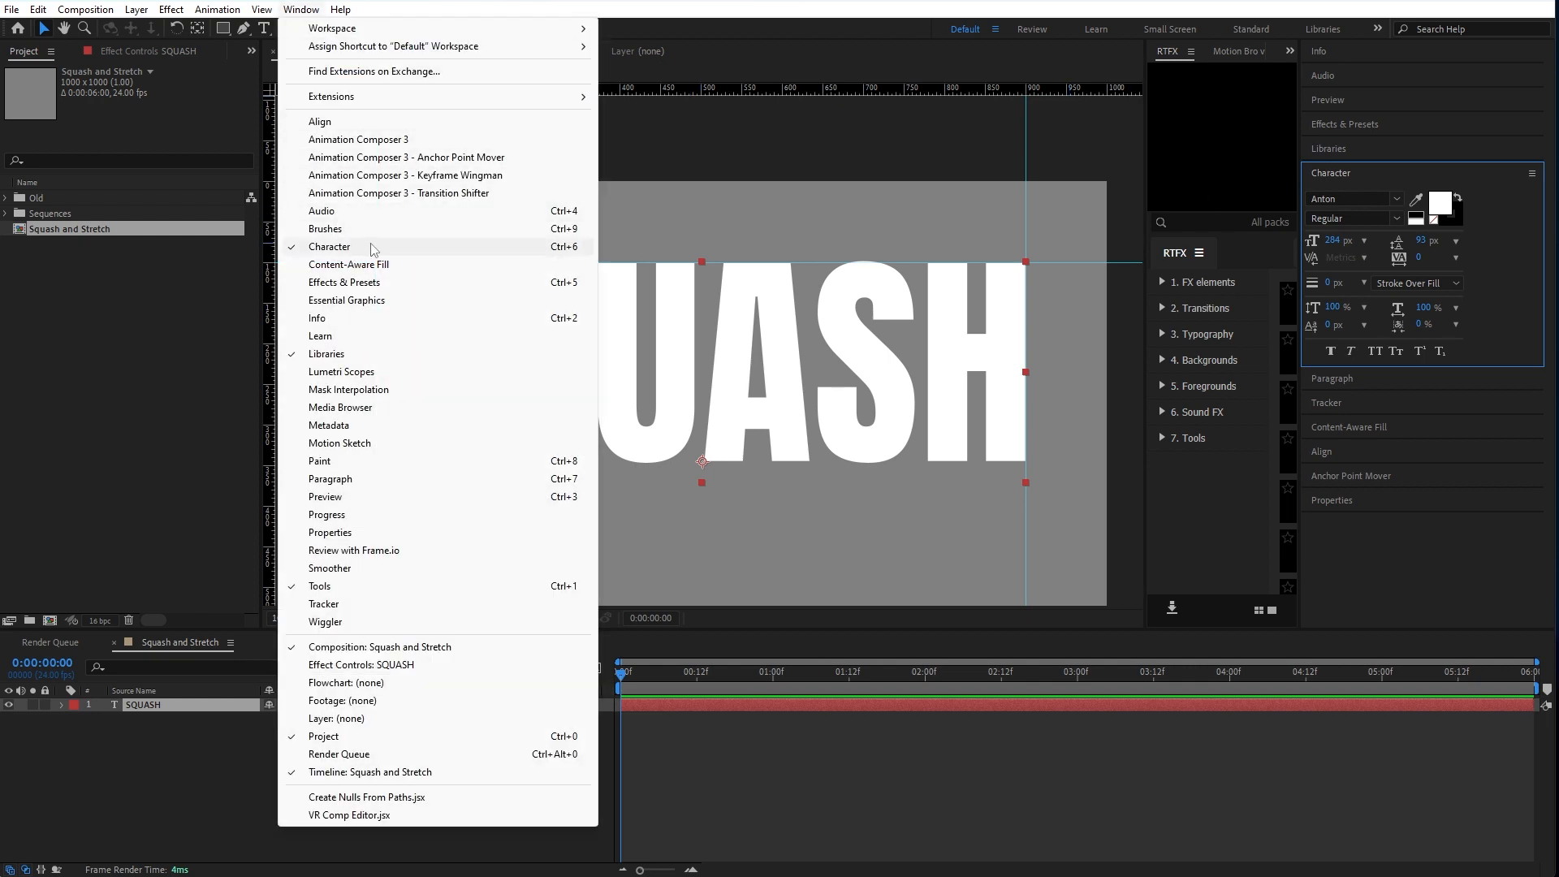
click(735, 347)
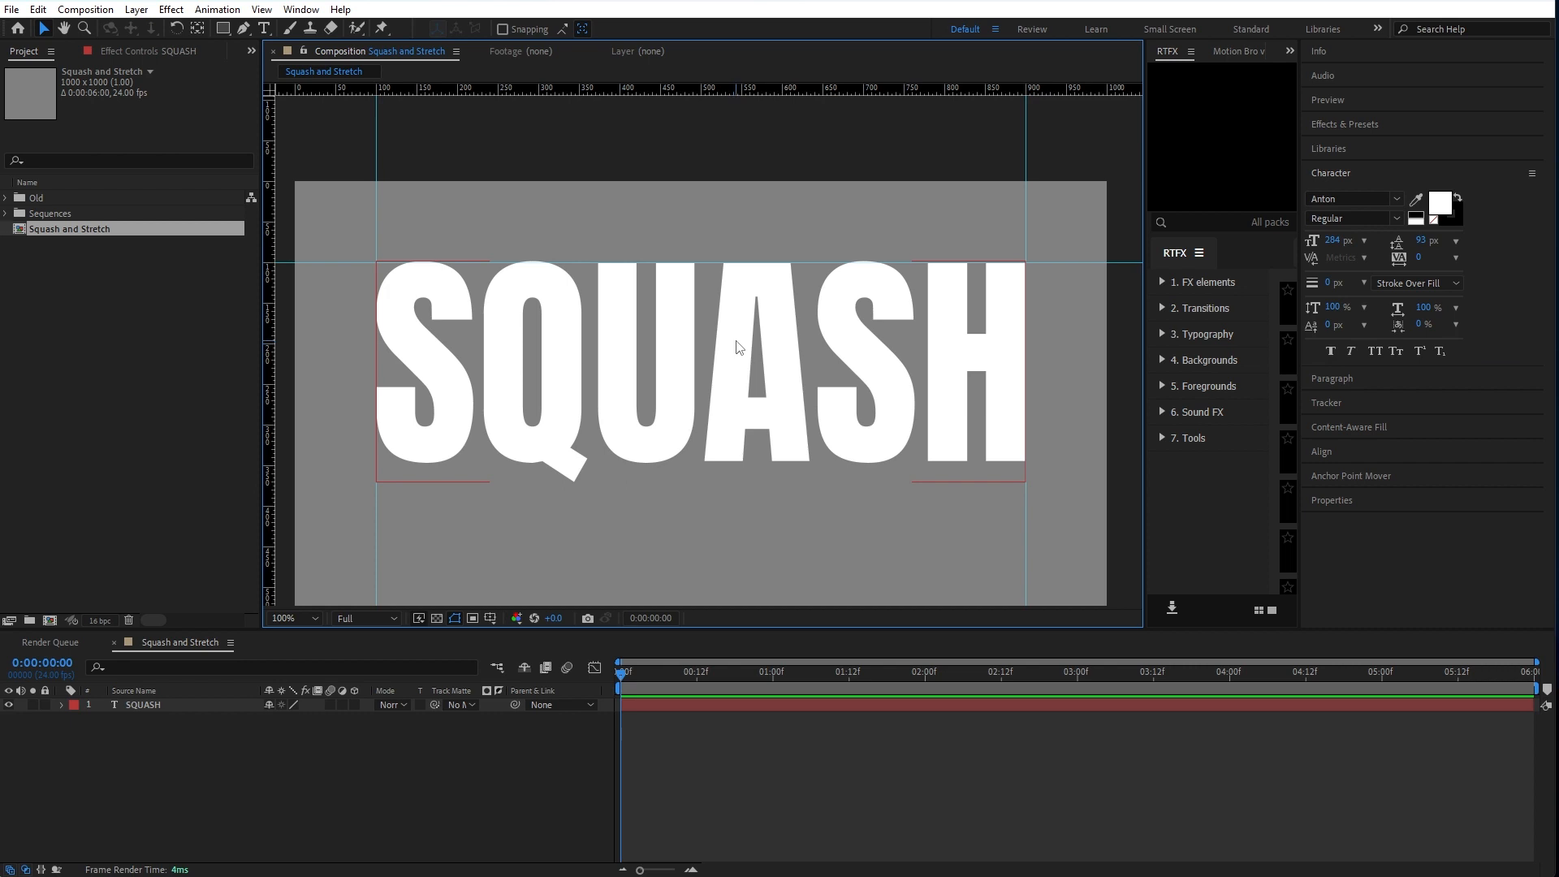
key(h)
drag(693, 408, 787, 377)
key(v)
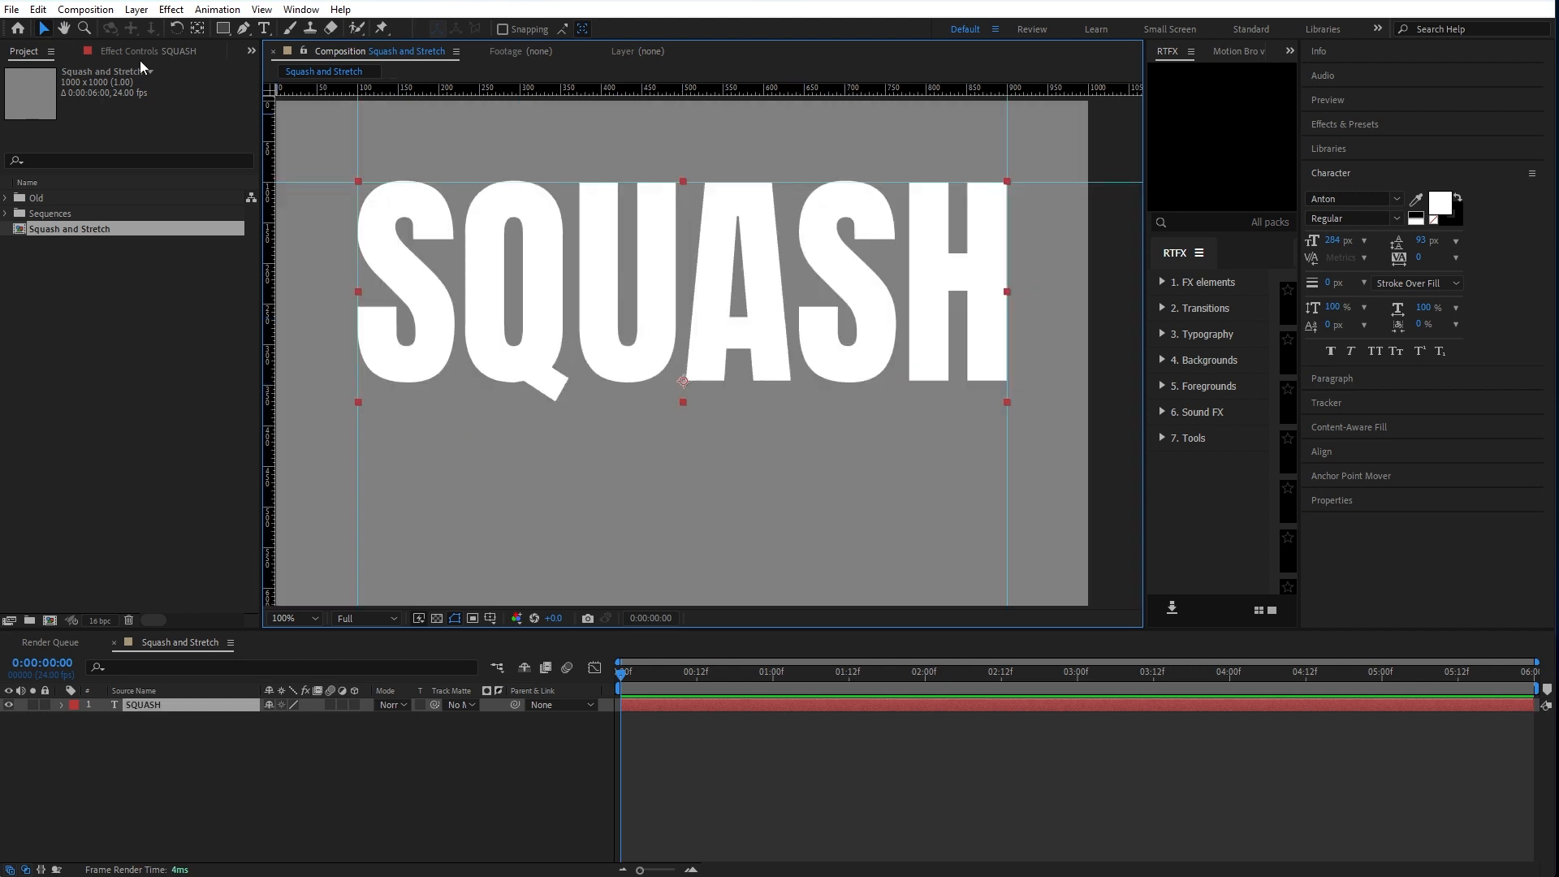
click(68, 33)
mouse_move(596, 375)
mouse_down()
mouse_move(426, 204)
mouse_move(623, 362)
mouse_move(611, 382)
mouse_up()
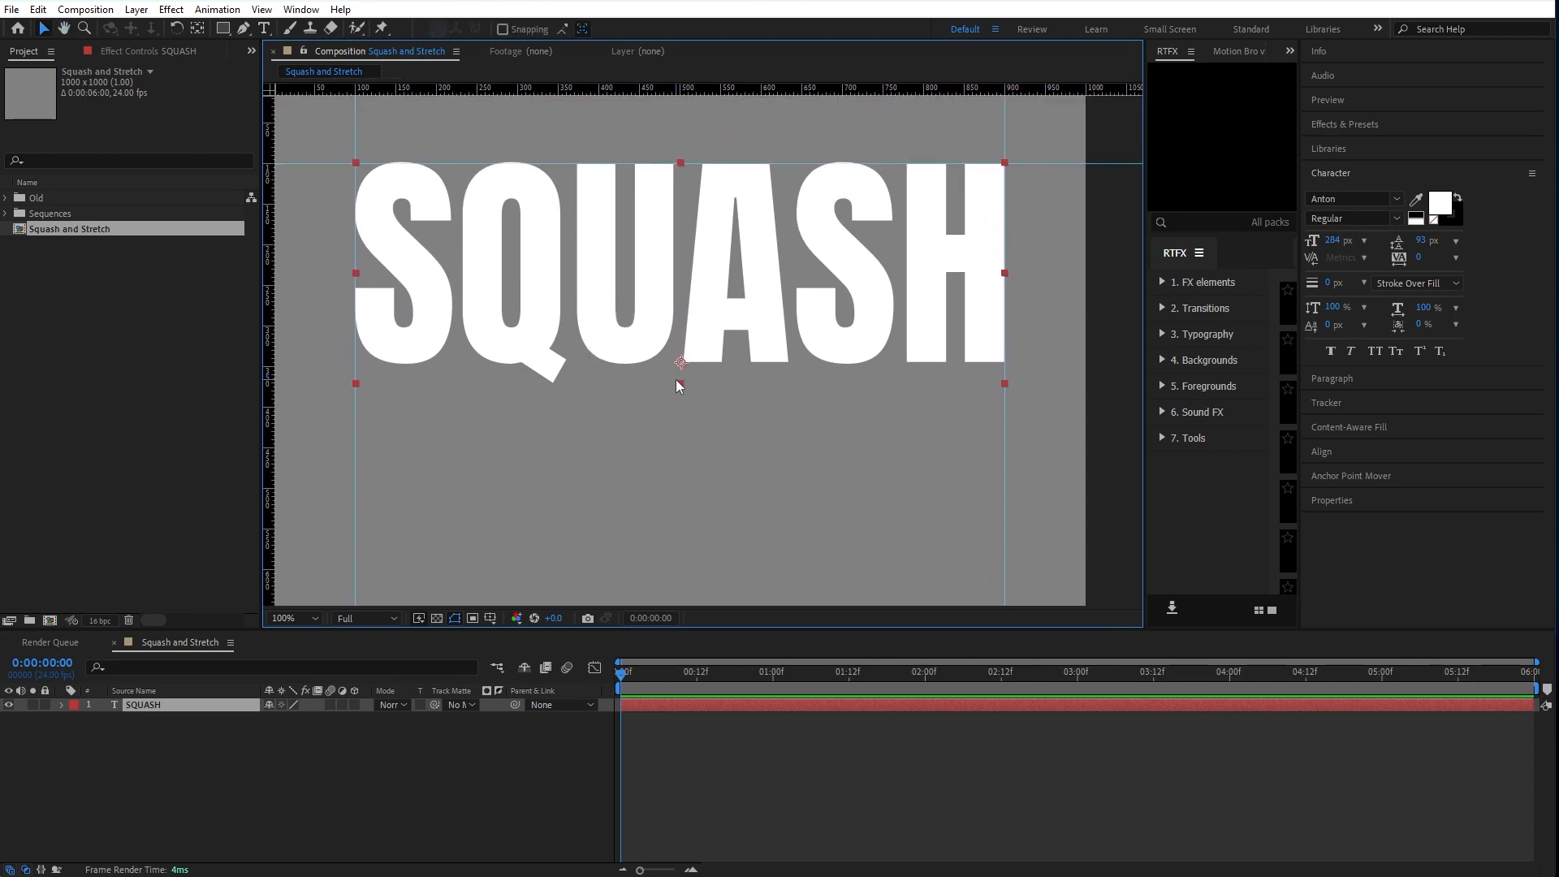
Step: Duplicate the SQUASH text layer and place the copy directly below the original
click(215, 710)
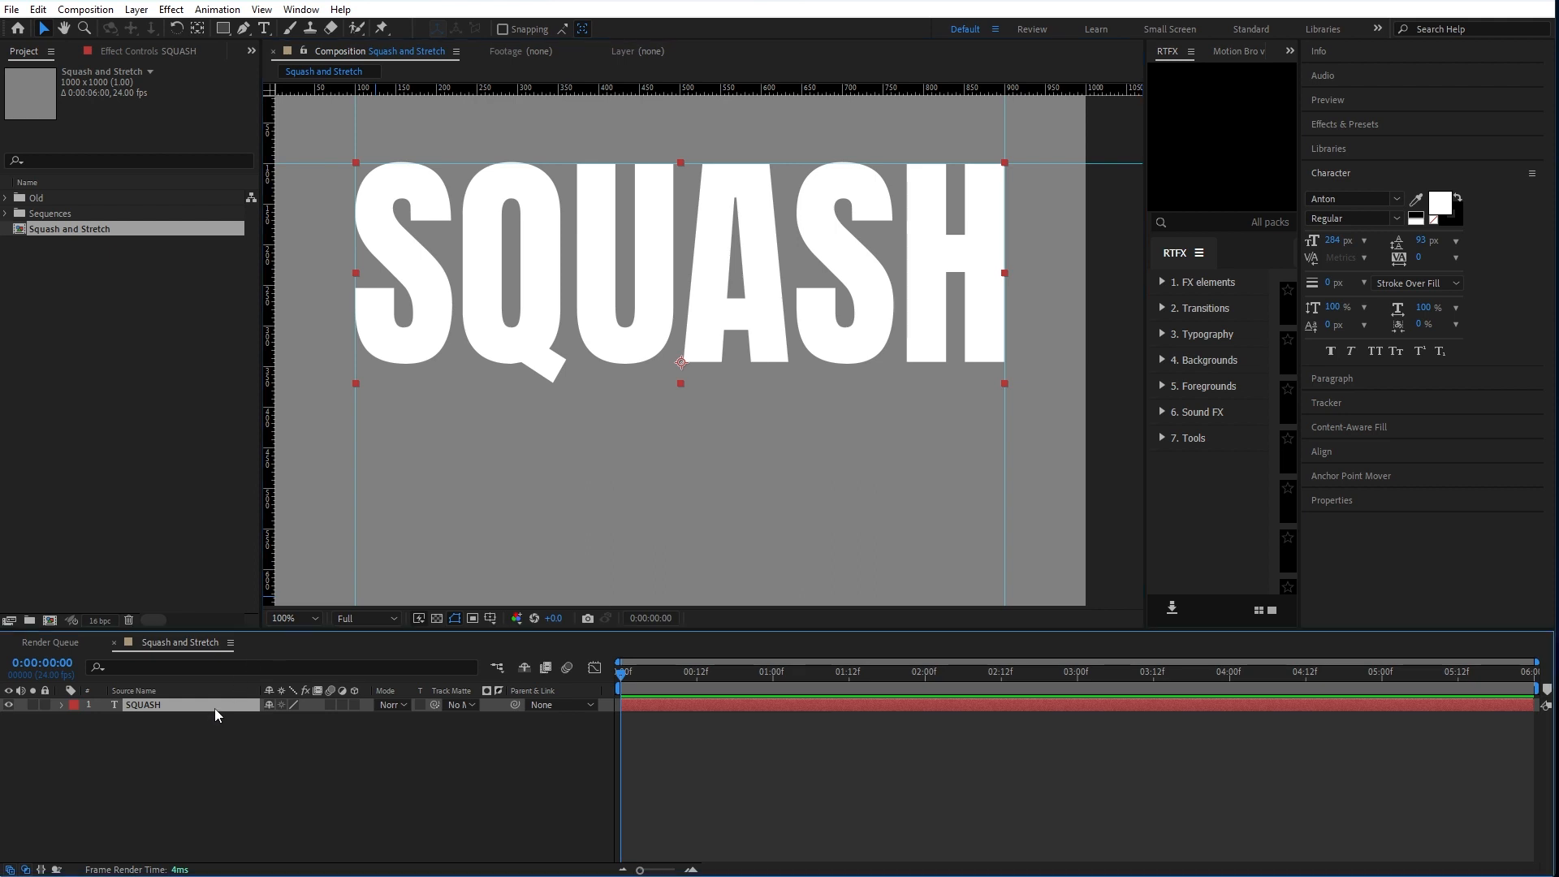
key(ctrl+d)
mouse_move(610, 319)
mouse_down()
mouse_move(661, 331)
mouse_move(680, 489)
mouse_move(658, 236)
mouse_move(644, 330)
mouse_move(654, 473)
mouse_move(633, 352)
mouse_move(608, 507)
mouse_move(598, 313)
mouse_move(619, 299)
mouse_up()
Step: Replace the text of the lower SQUASH copy with AND
key(space)
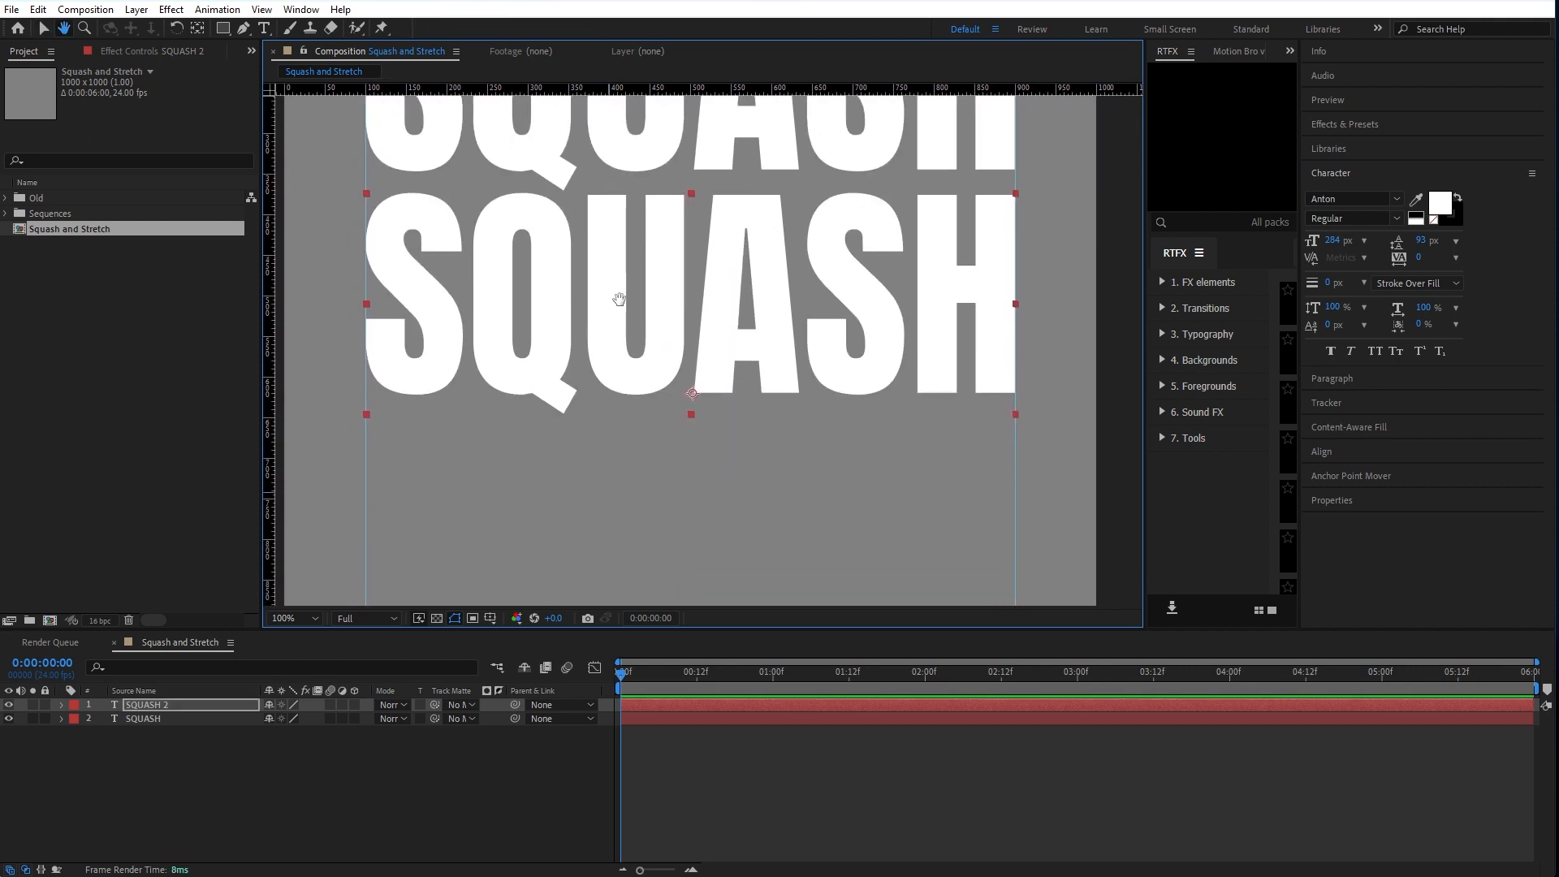
drag(633, 400, 619, 356)
key(ctrl+t)
double_click(622, 386)
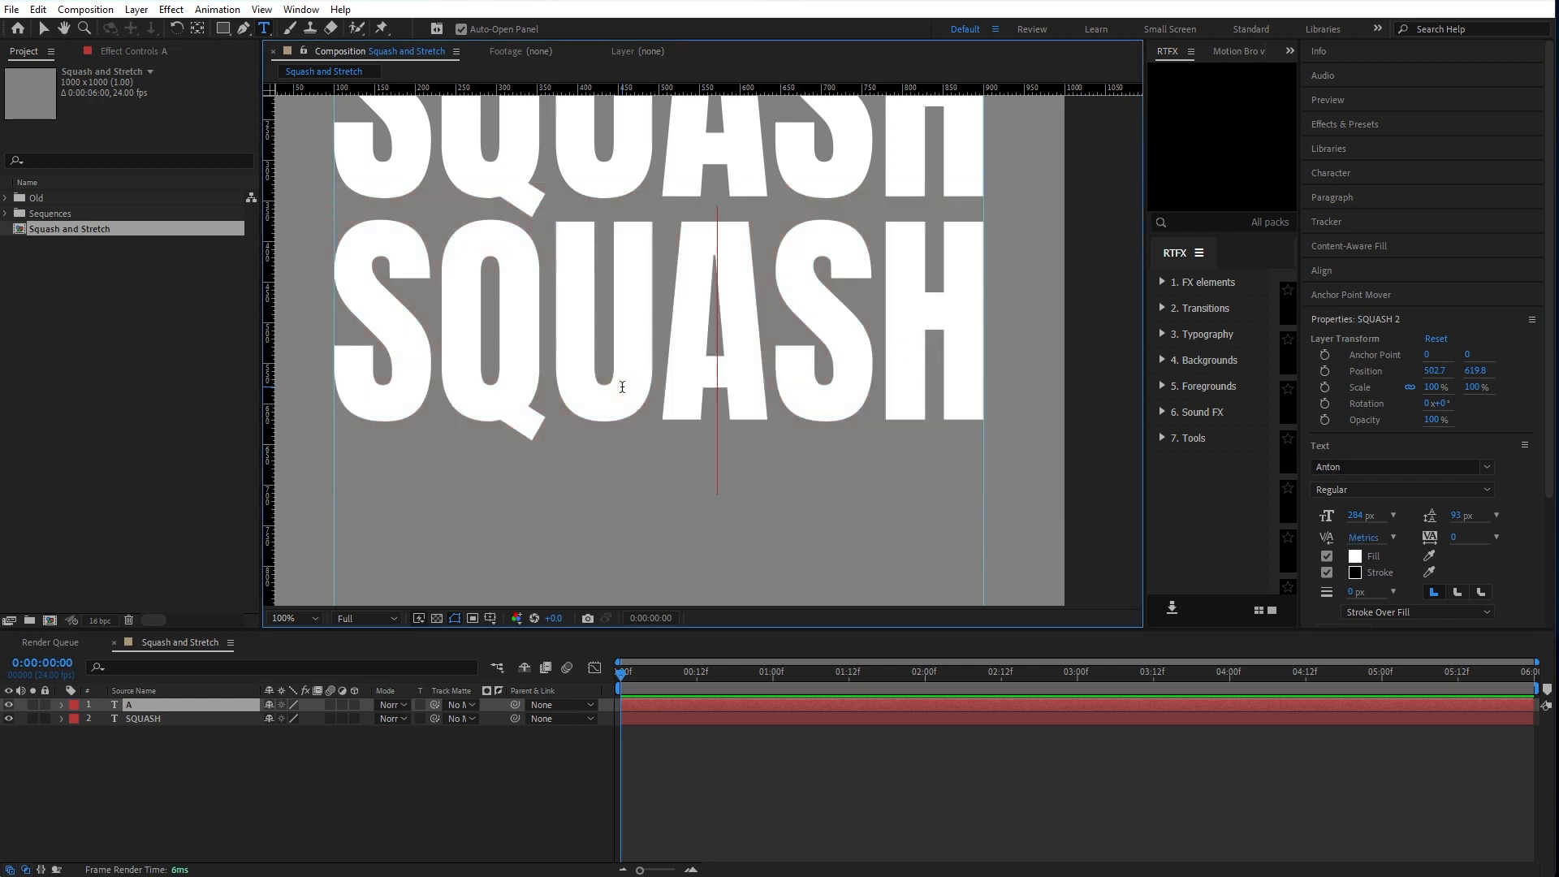
text(AND)
click(44, 31)
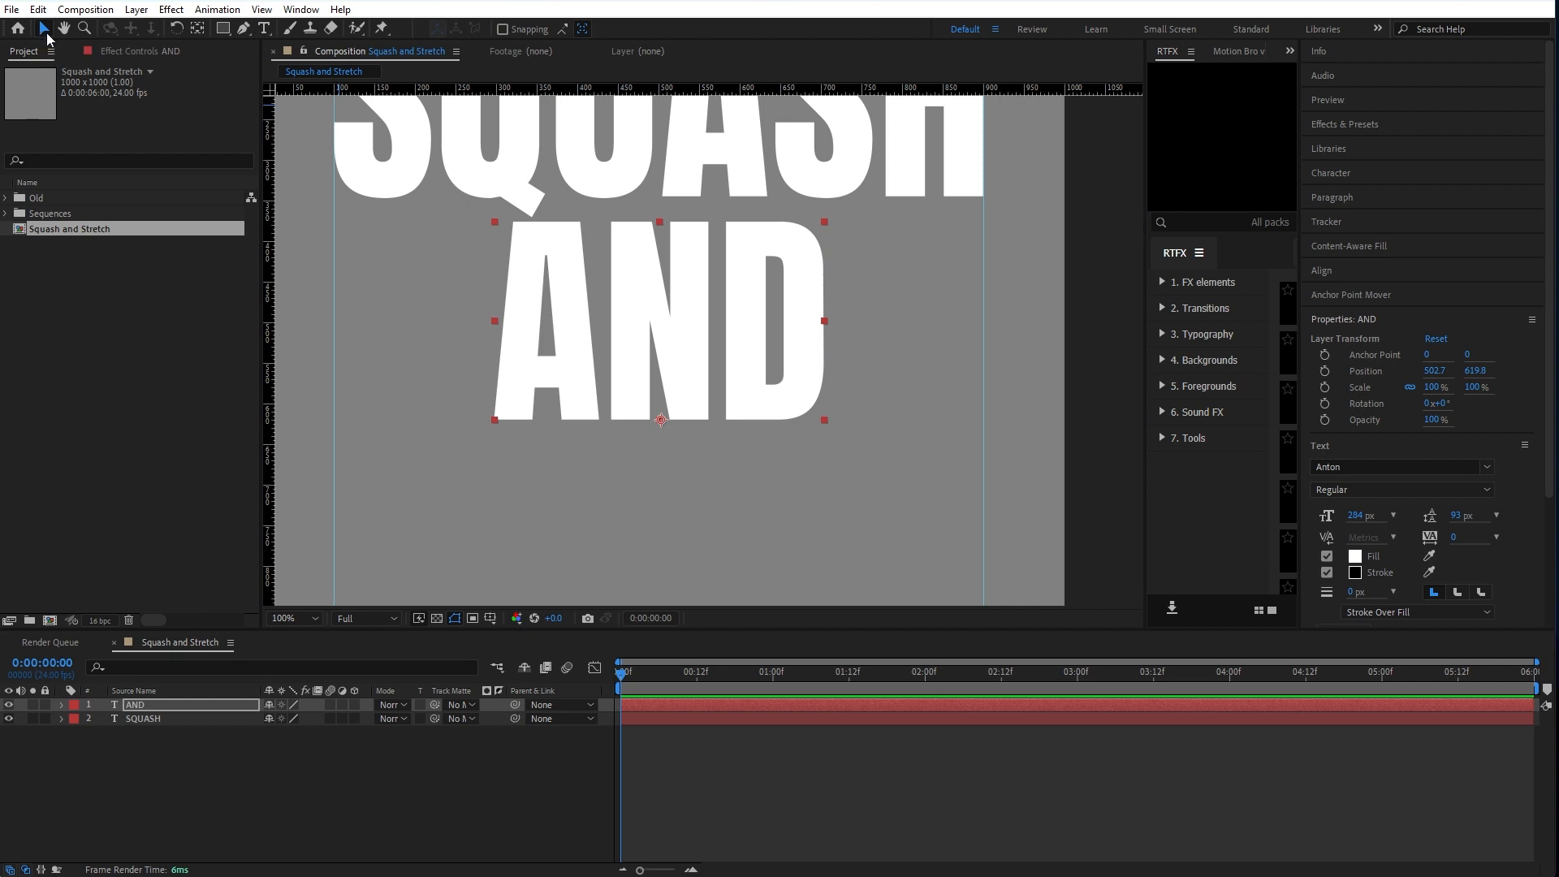
Step: Enlarge the AND text to 559 px so it spans the side guides, and move it directly under SQUASH
drag(1352, 517, 1543, 500)
drag(1355, 520, 1369, 516)
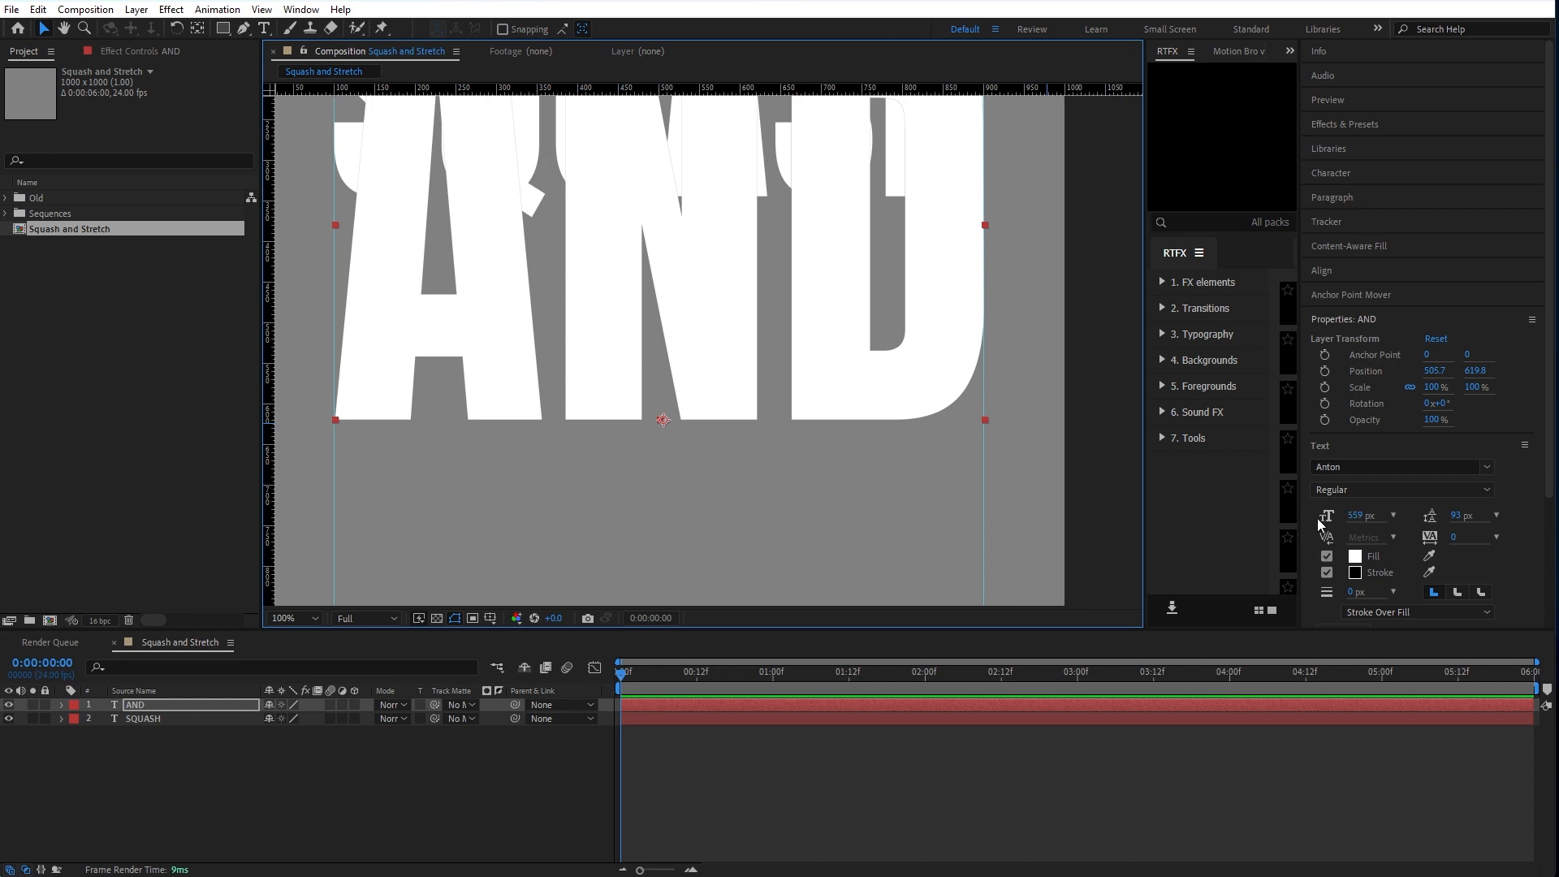
key(comma)
drag(698, 337, 718, 426)
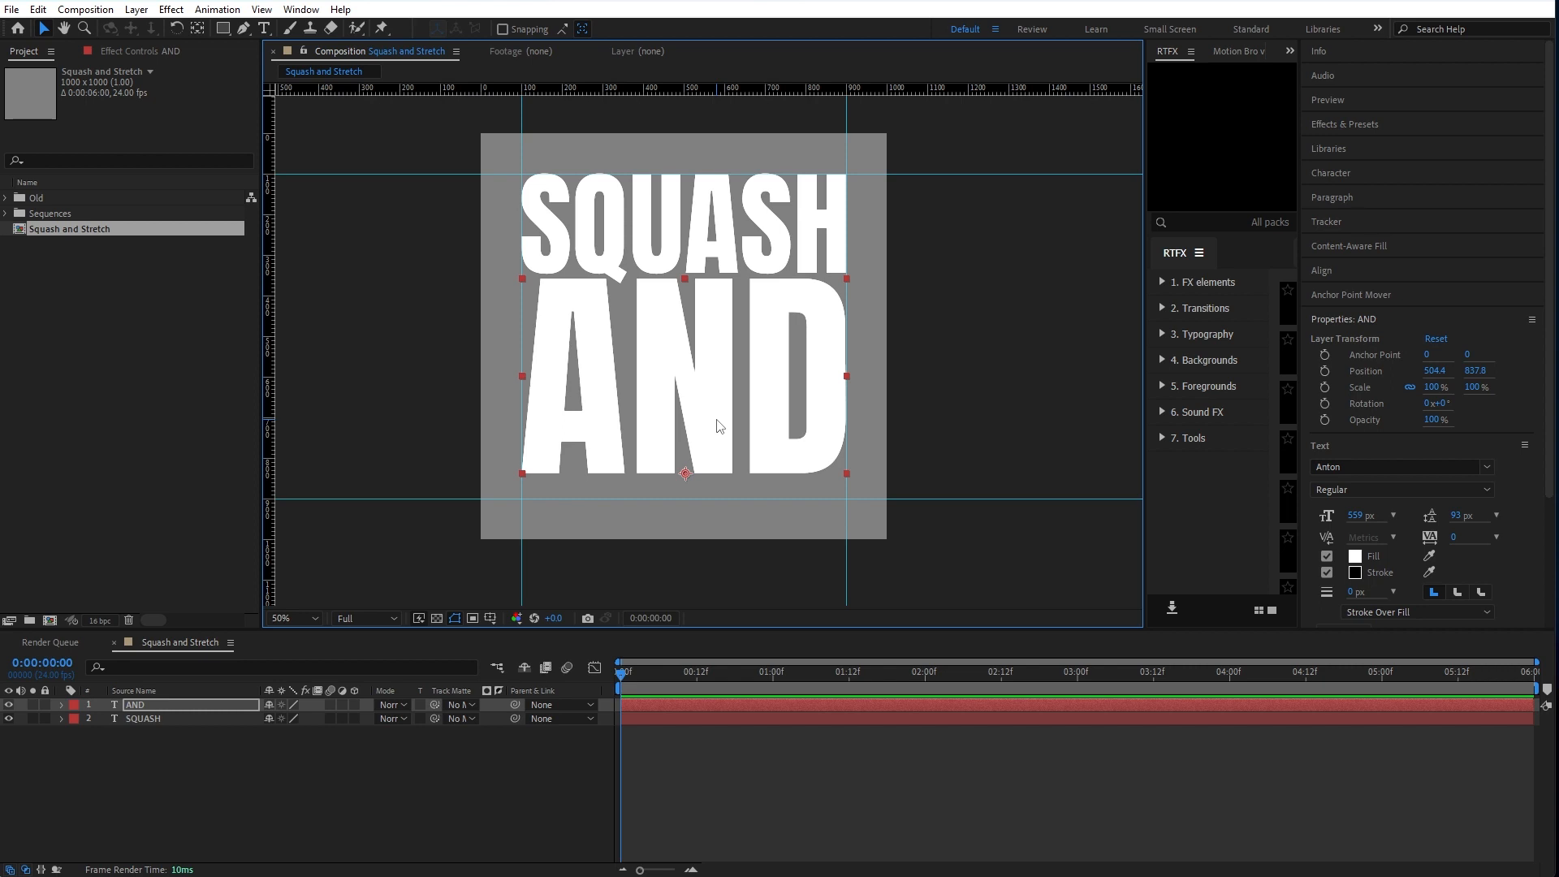
Step: Show the AND layer's Scale property and unlink its horizontal and vertical proportions
click(221, 704)
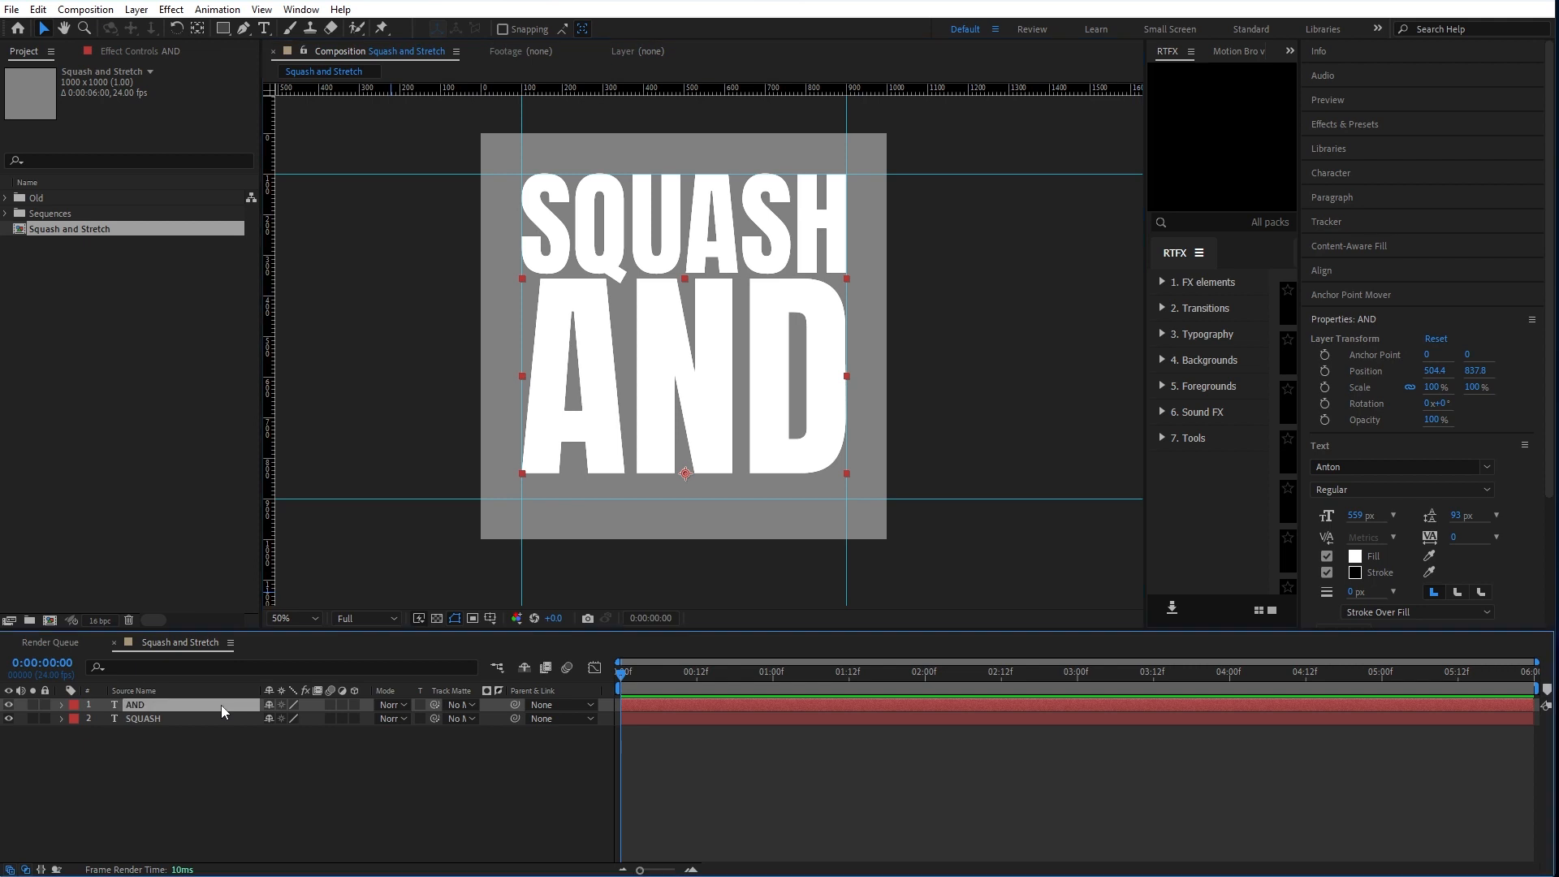
key(s)
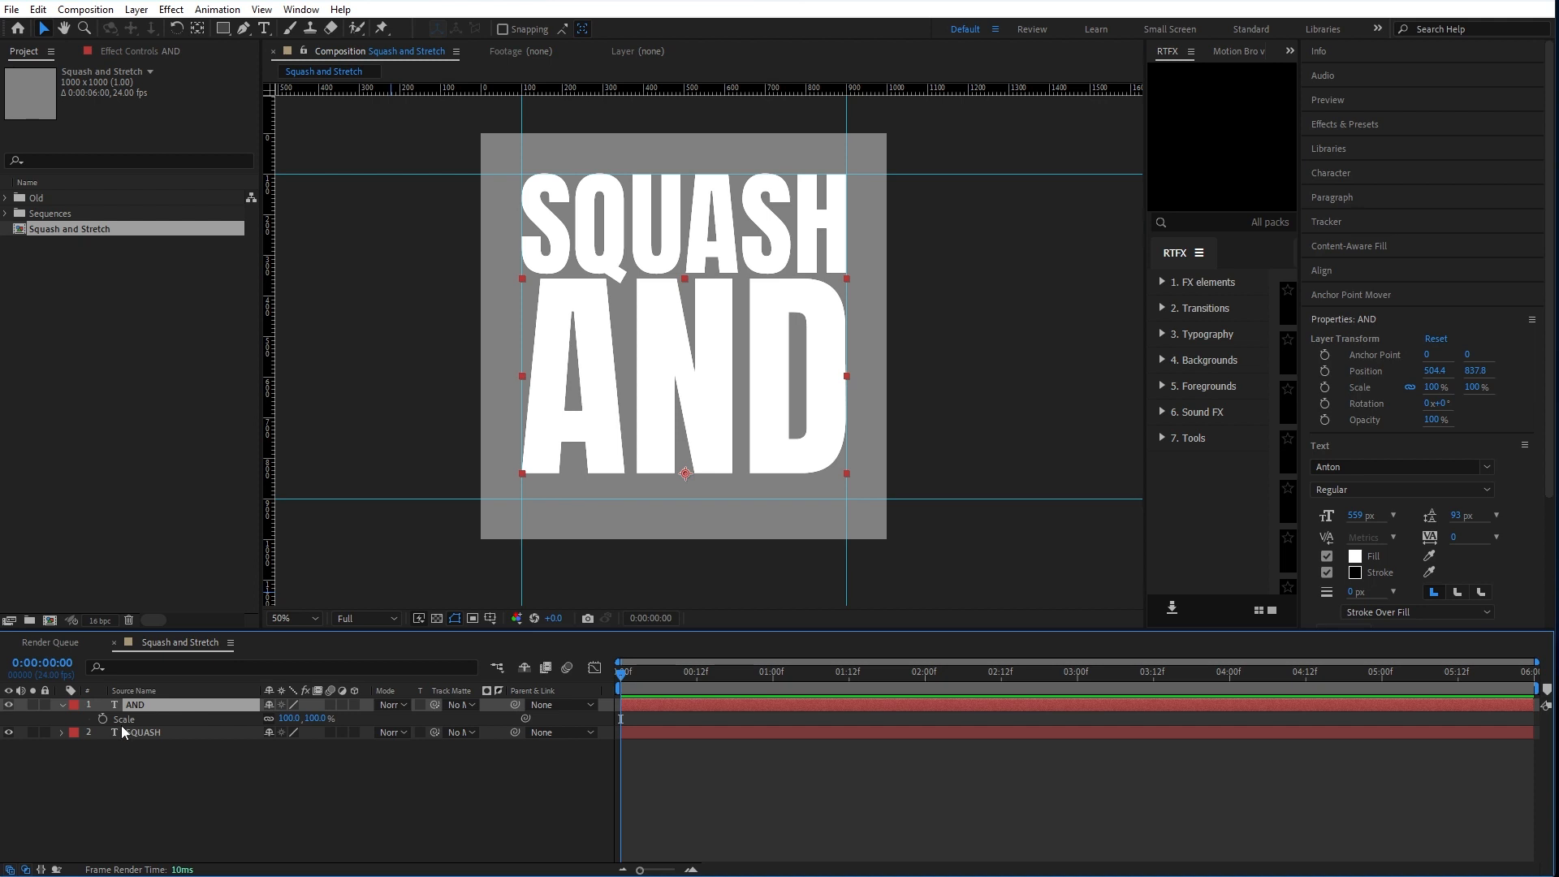
click(268, 718)
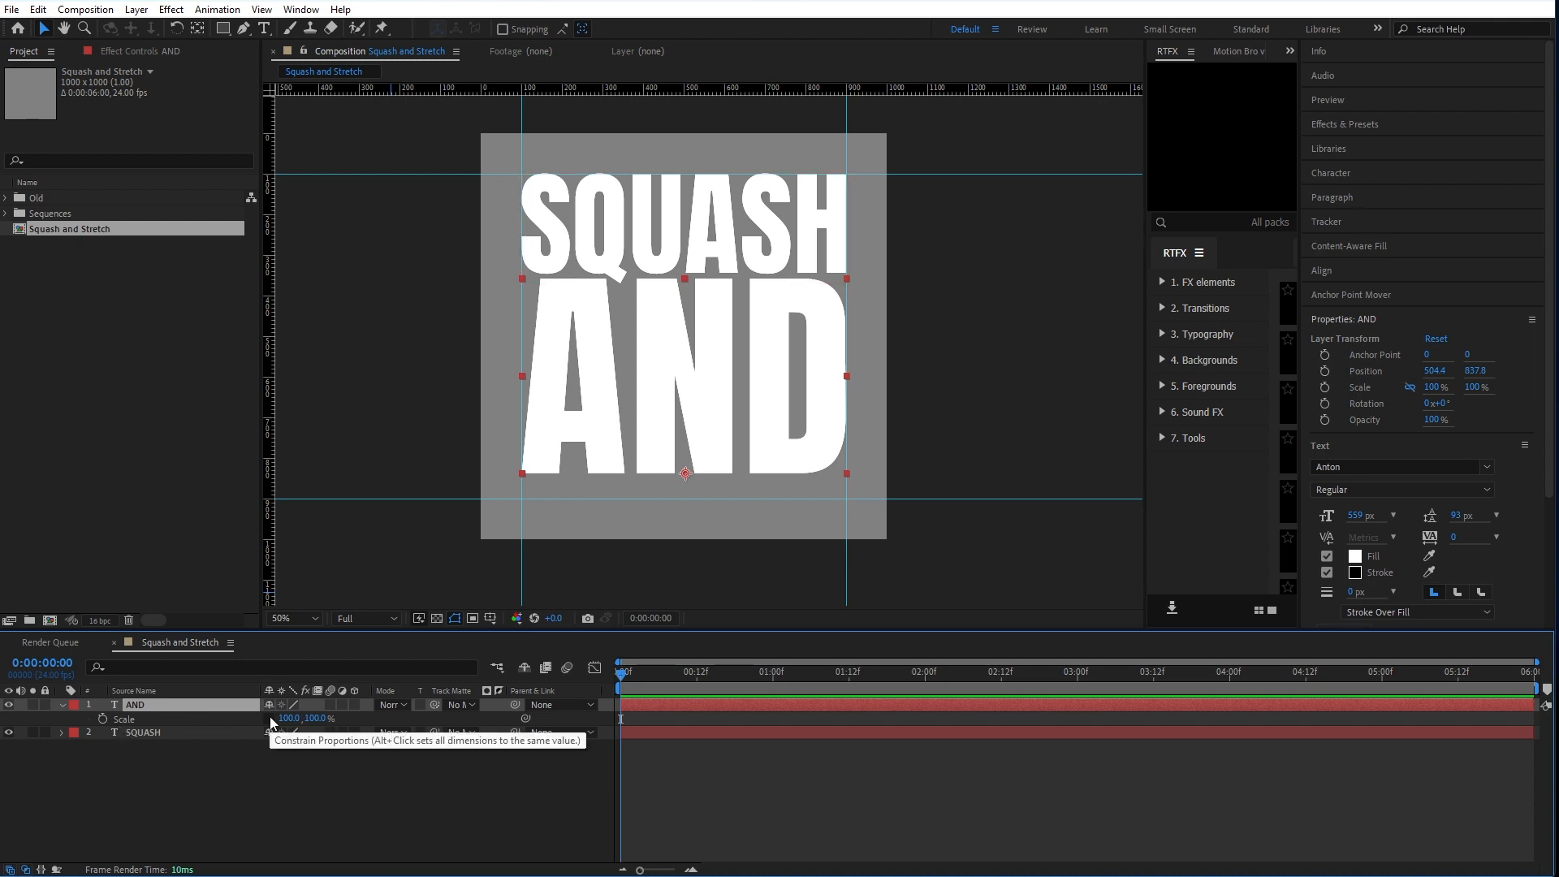
drag(283, 719, 315, 714)
key(ctrl+z)
key(ctrl+z)
click(269, 719)
key(ctrl+z)
click(269, 717)
Step: Set the AND layer's vertical scale to 64% and move the text up directly beneath SQUASH
click(317, 719)
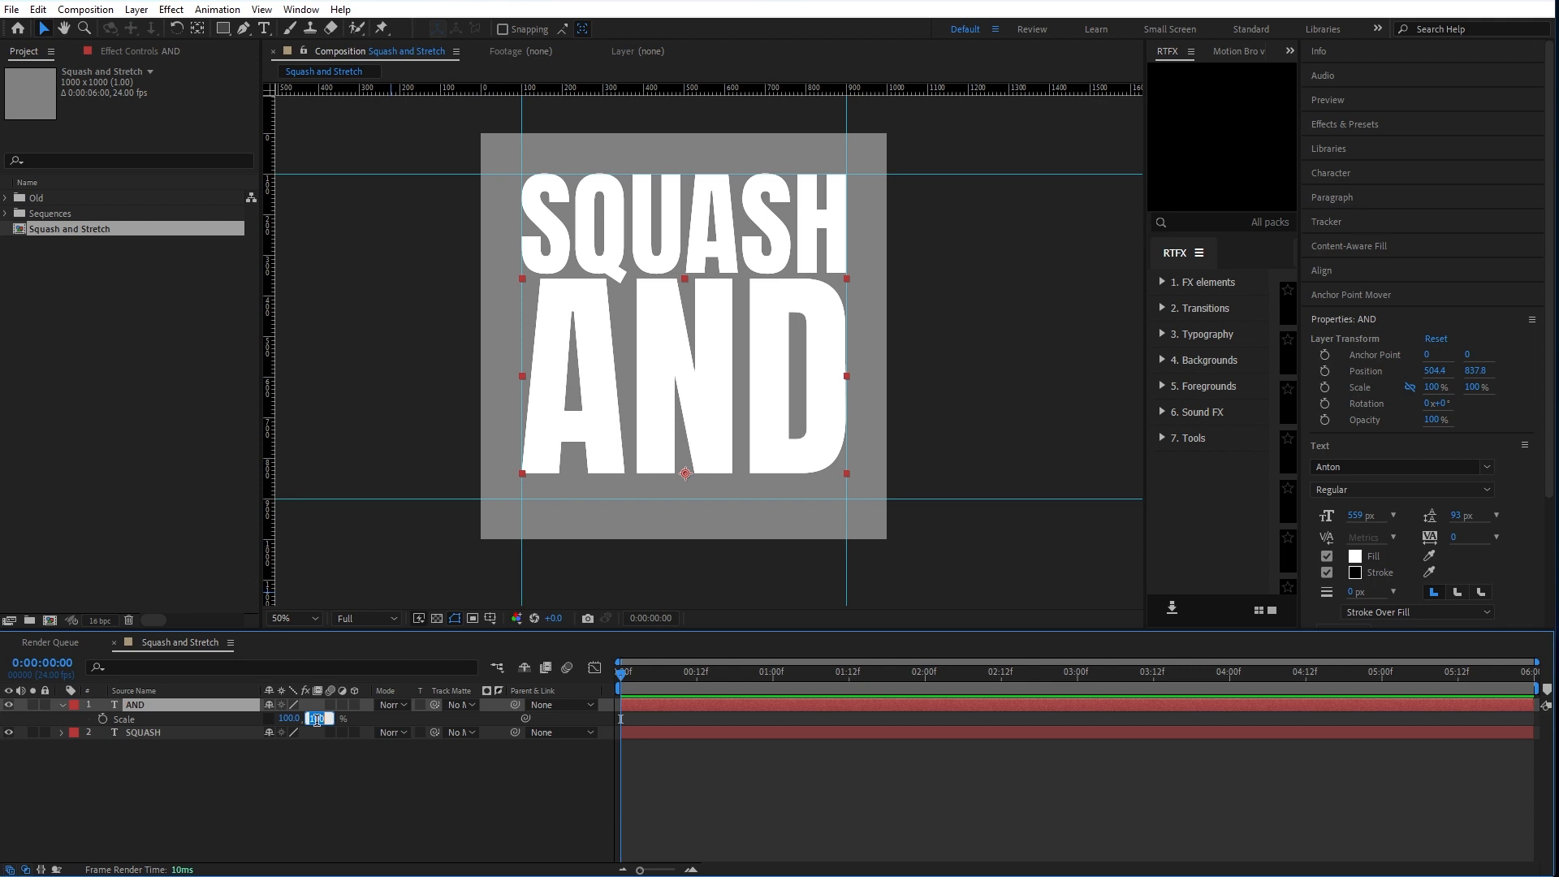
text(64)
key(Return)
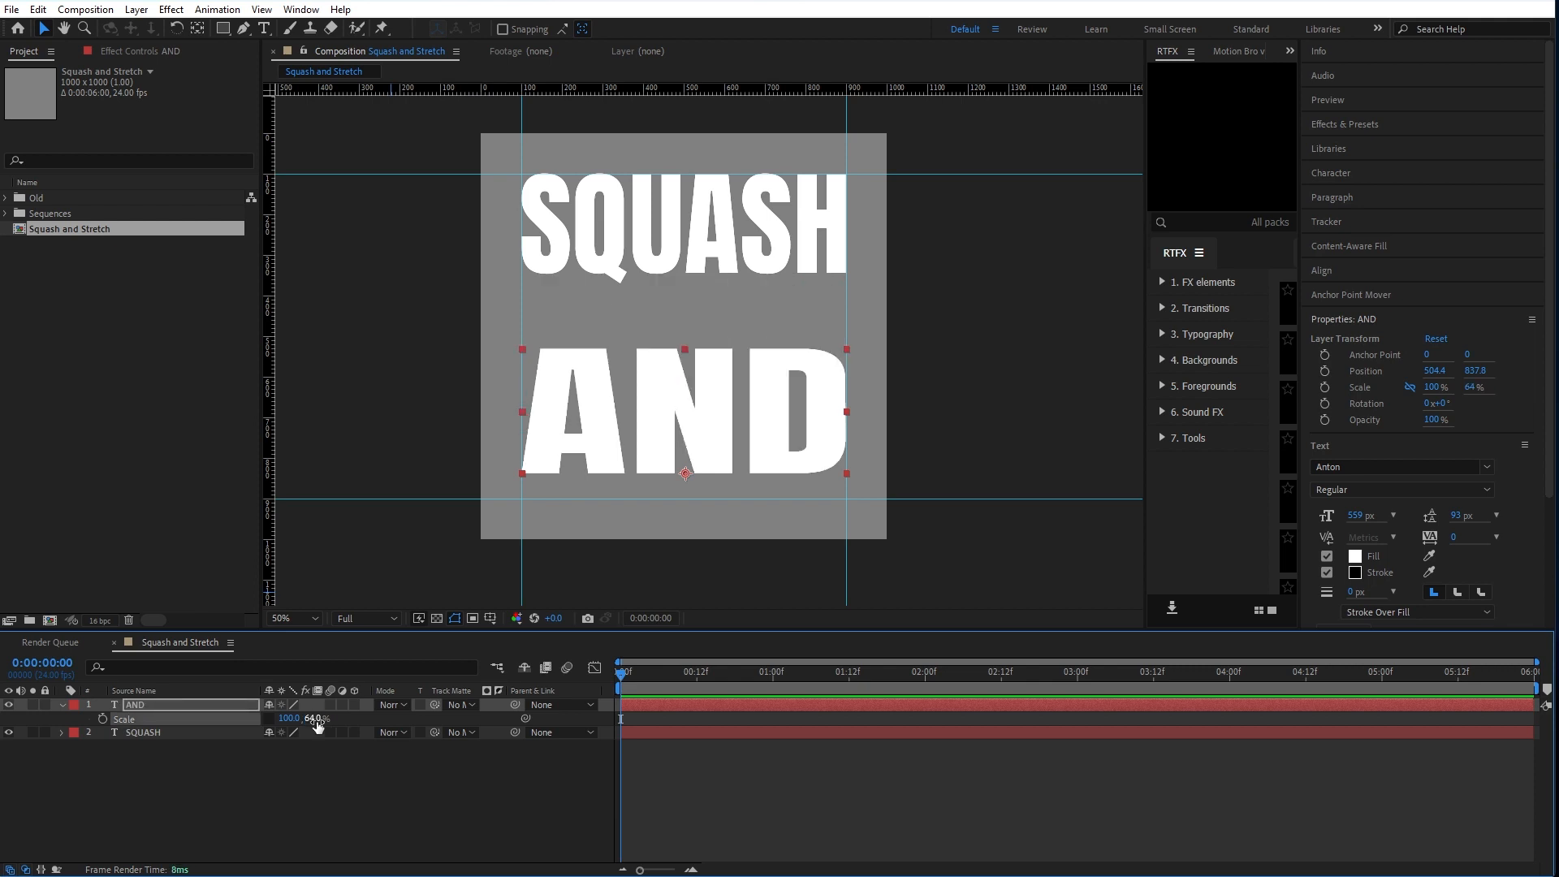
click(356, 777)
drag(705, 436, 704, 365)
Step: Duplicate the SQUASH text layer and place the copy below AND, with its baseline on the lower guide
click(733, 241)
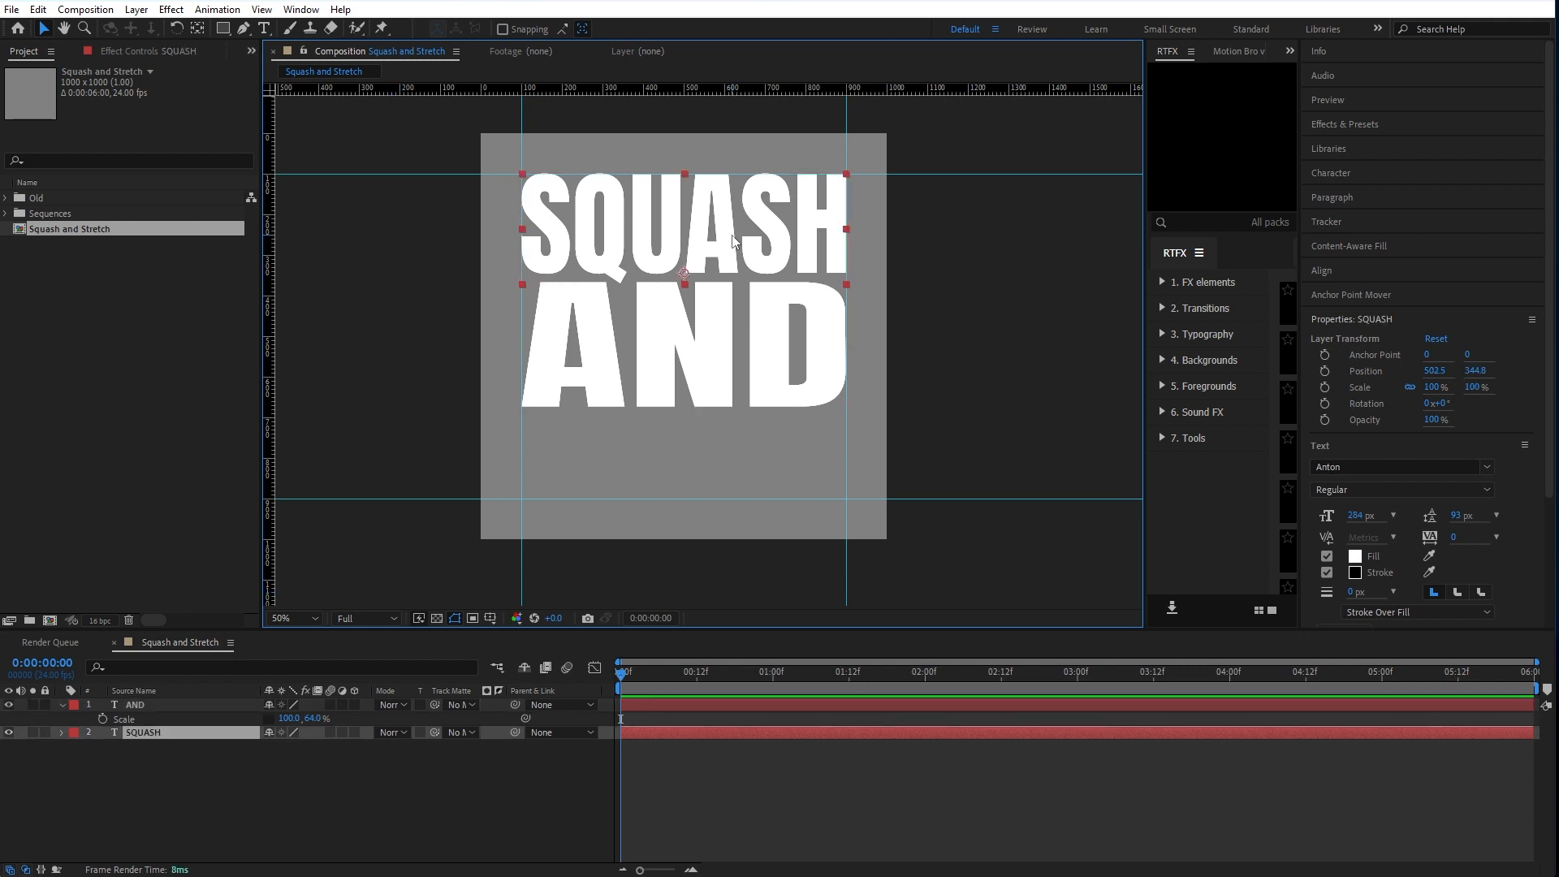
key(ctrl+d)
drag(741, 238, 759, 470)
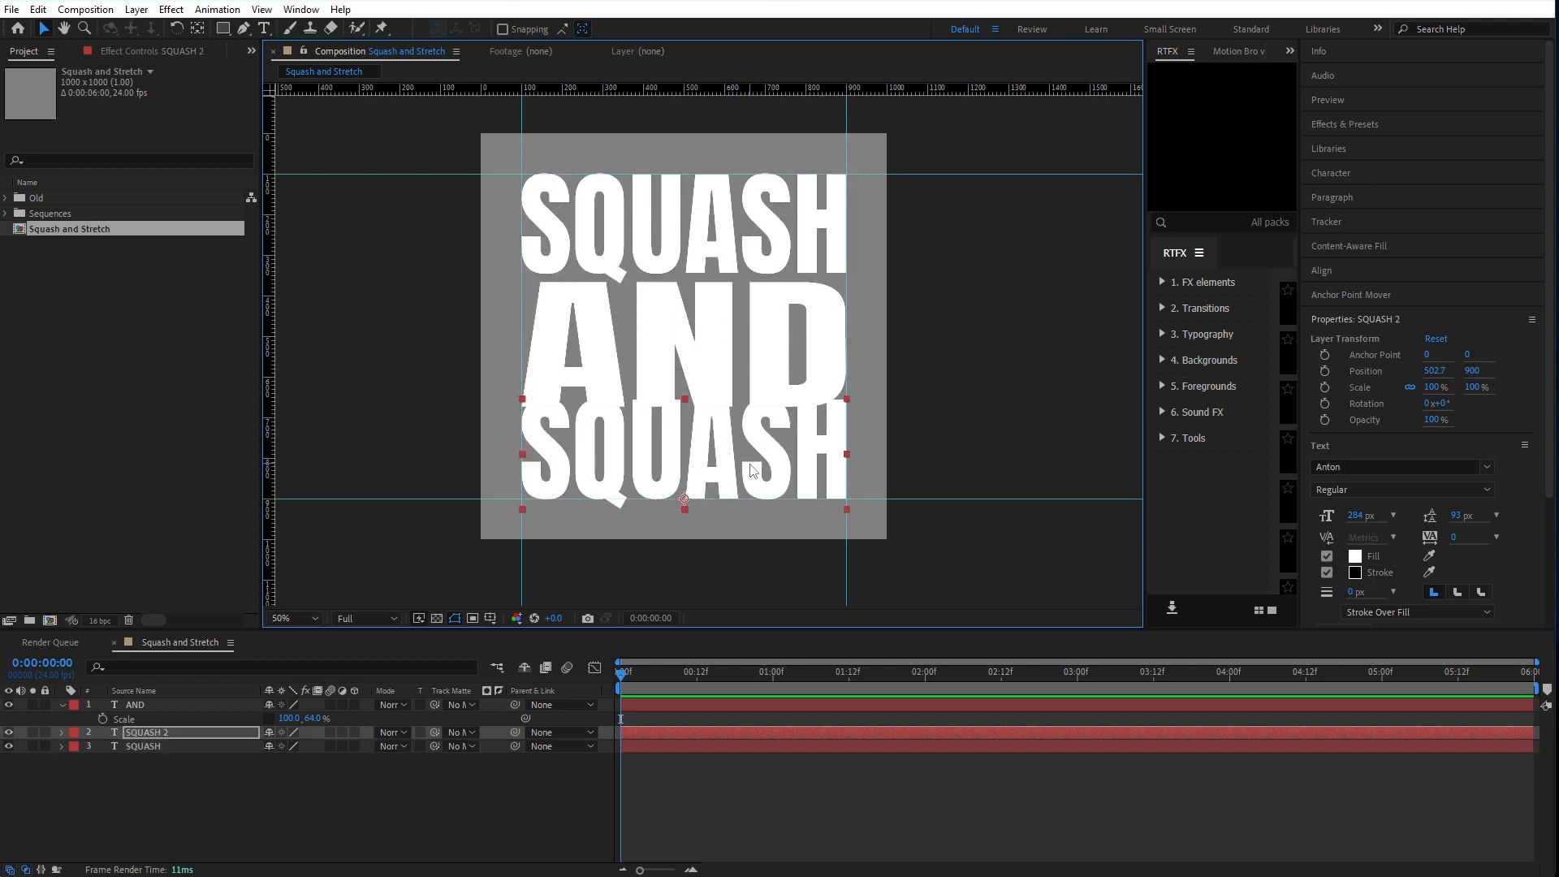
Step: Replace the lower SQUASH copy's text with STRETCH and reduce its font size to 261 px to fit the side guides
double_click(689, 475)
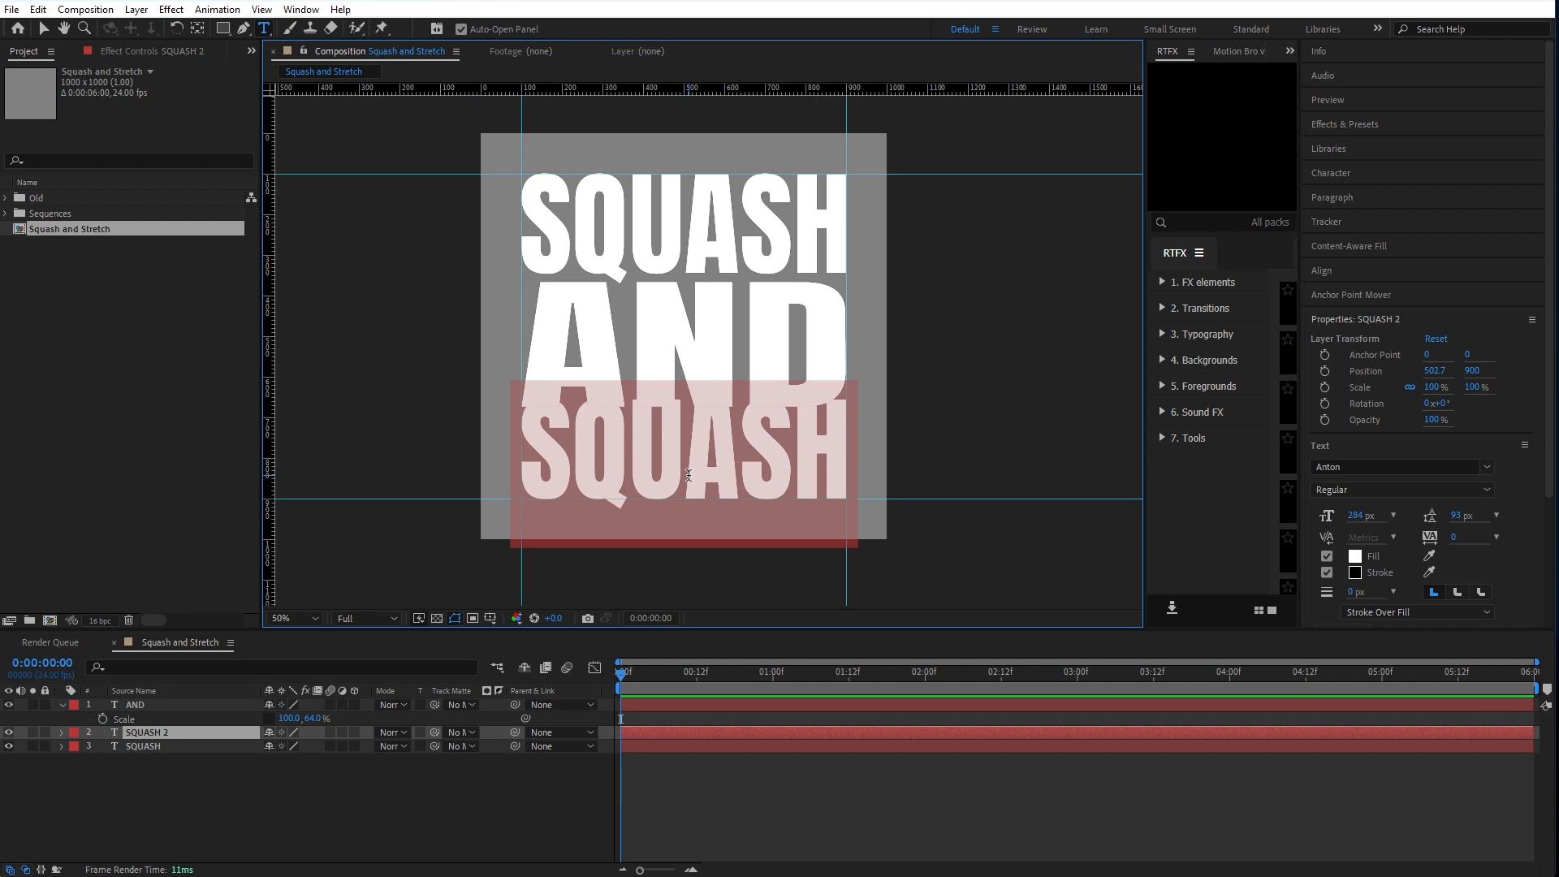
text(STRETCH)
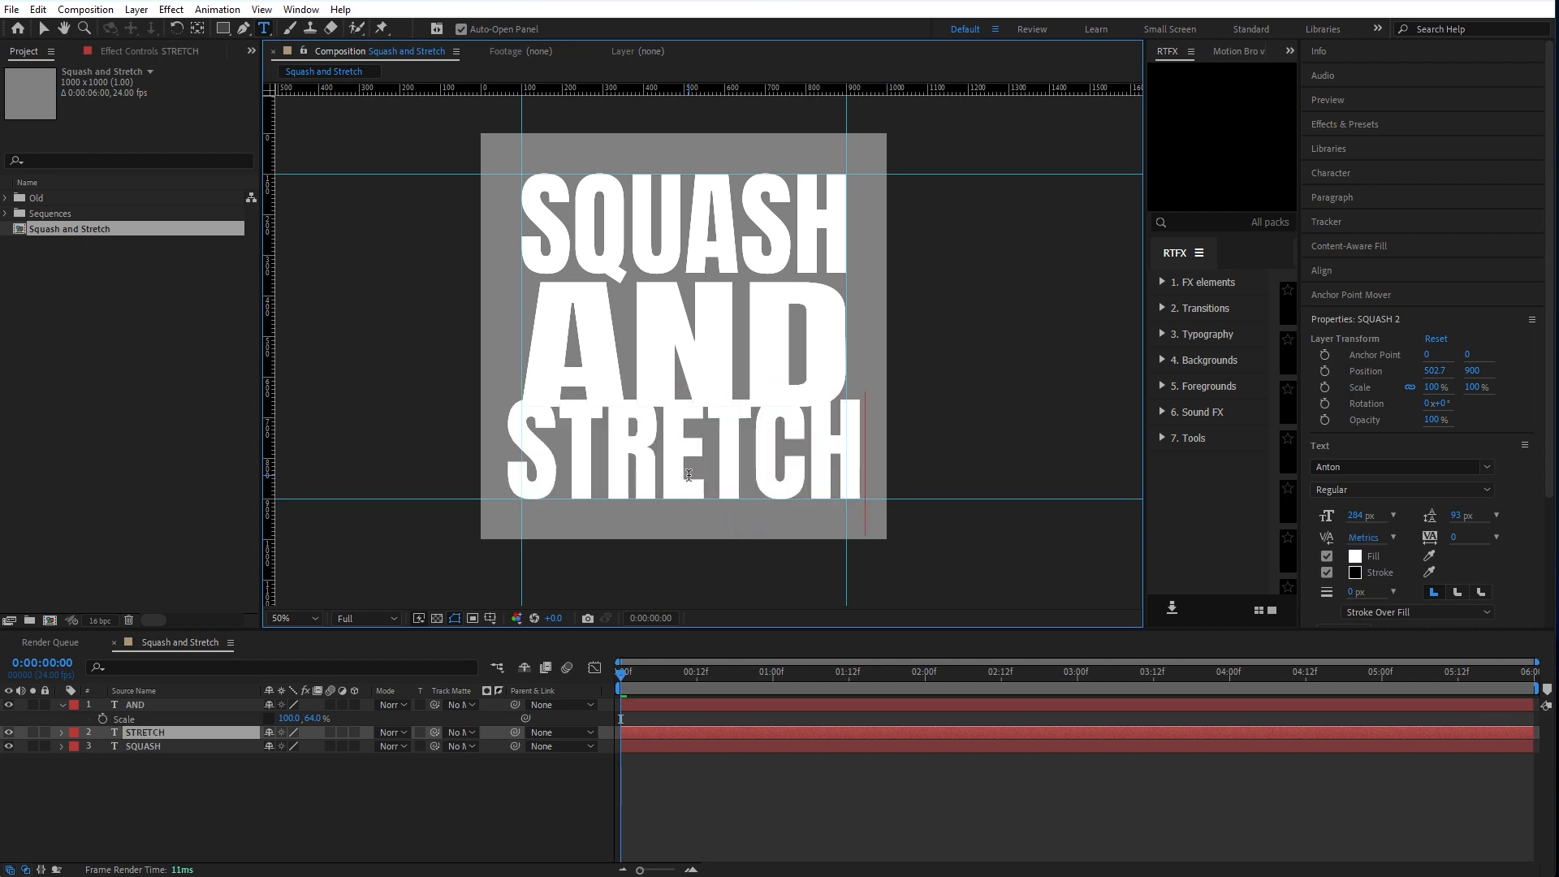
key(Escape)
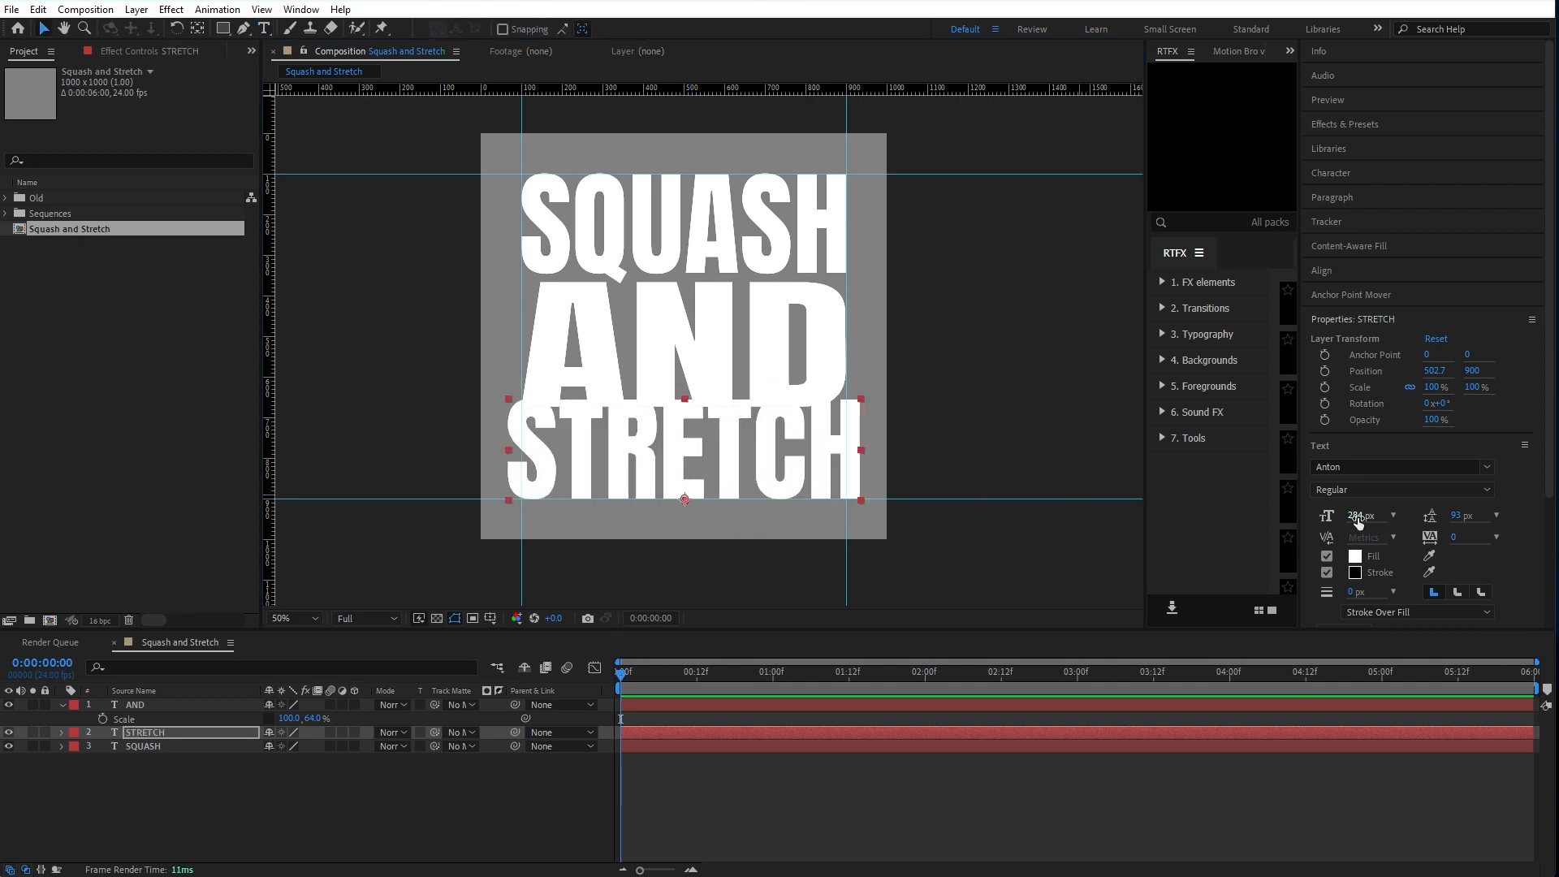
drag(1363, 519, 1337, 515)
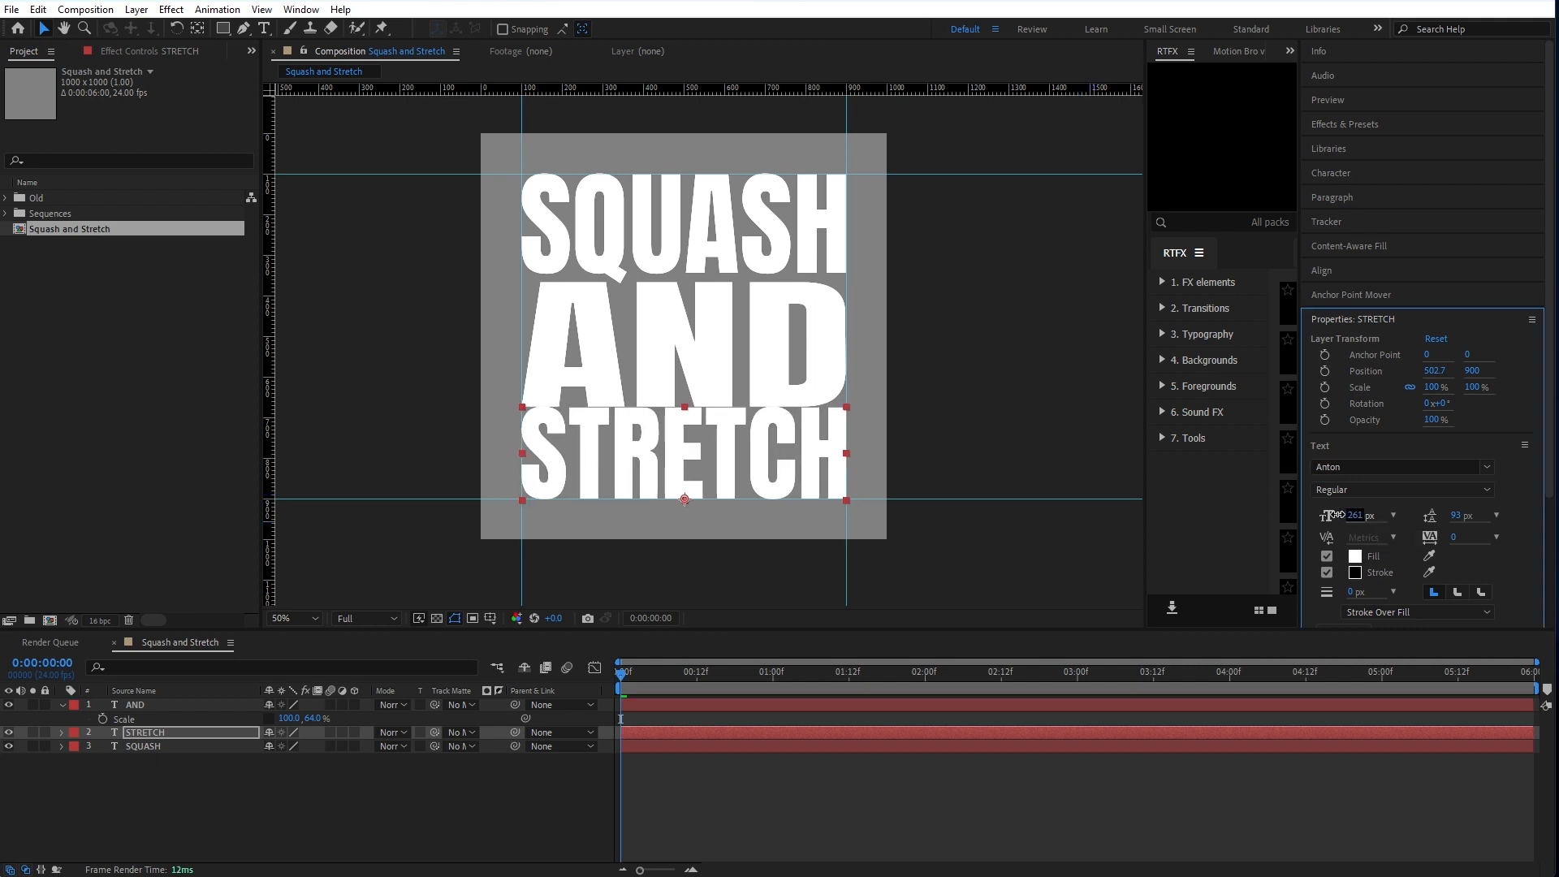
Step: Nudge the AND text slightly upward to even out the gaps between SQUASH and STRETCH
scroll(816, 548, up, 4)
scroll(816, 548, down, 2)
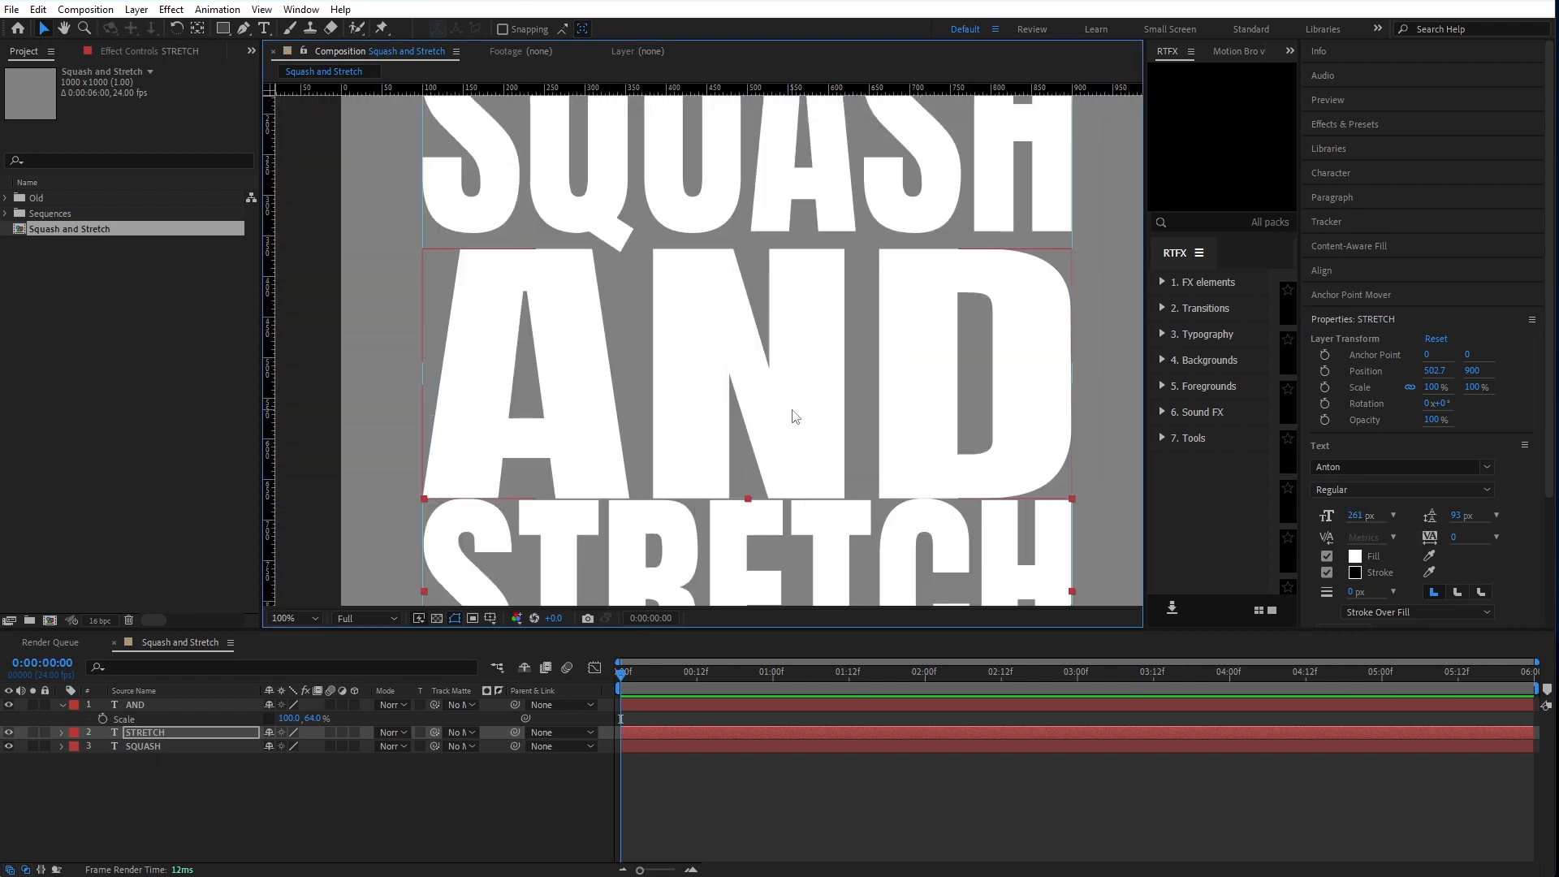
click(793, 412)
key(Up)
key(Up)
key(Up)
key(Up)
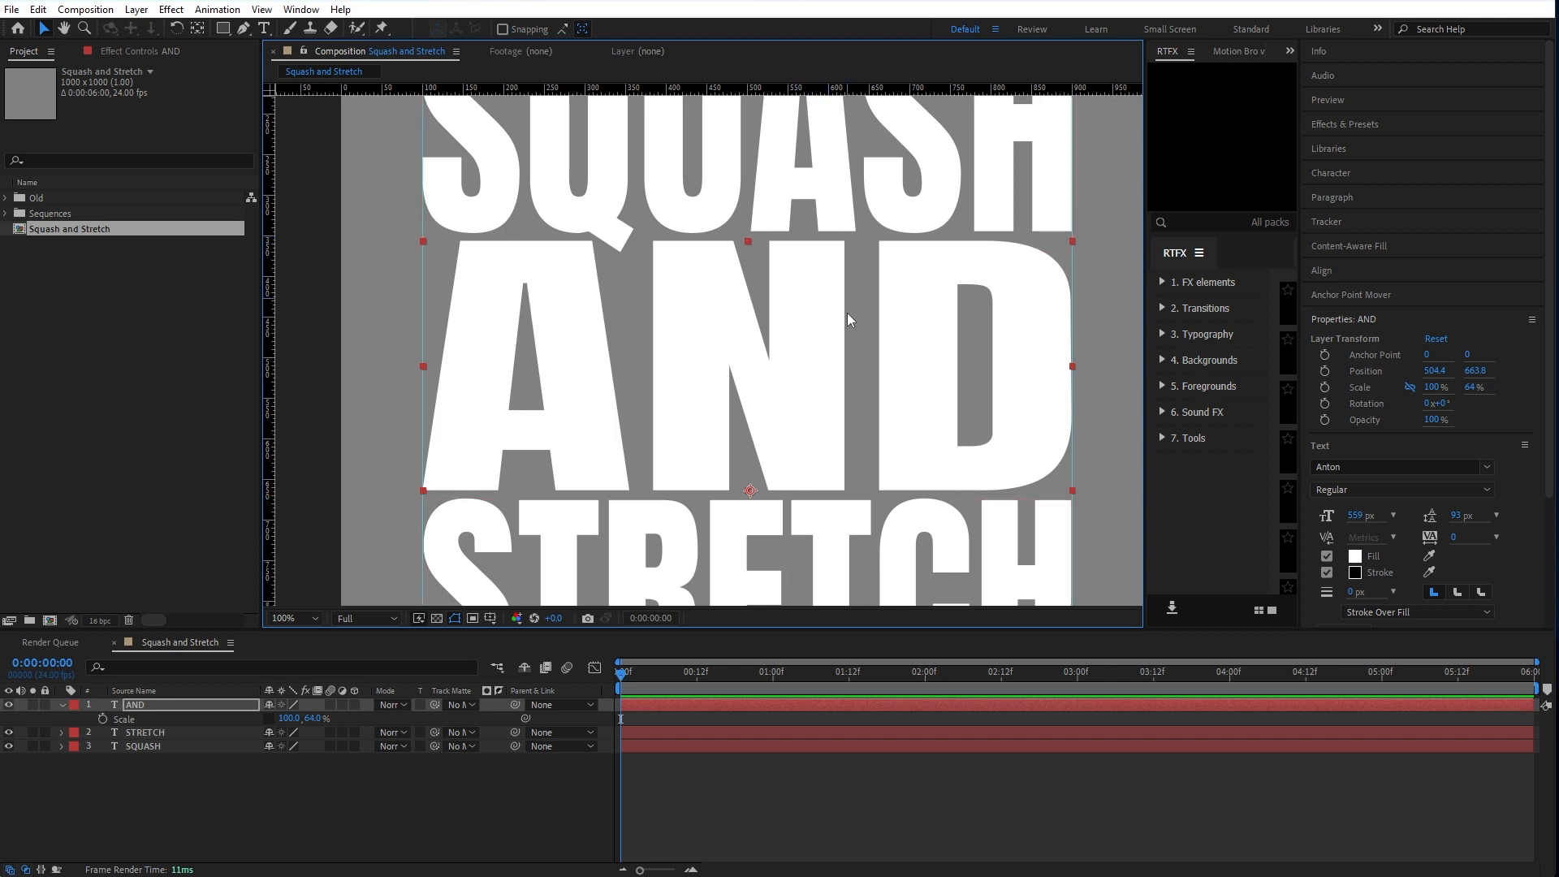
key(comma)
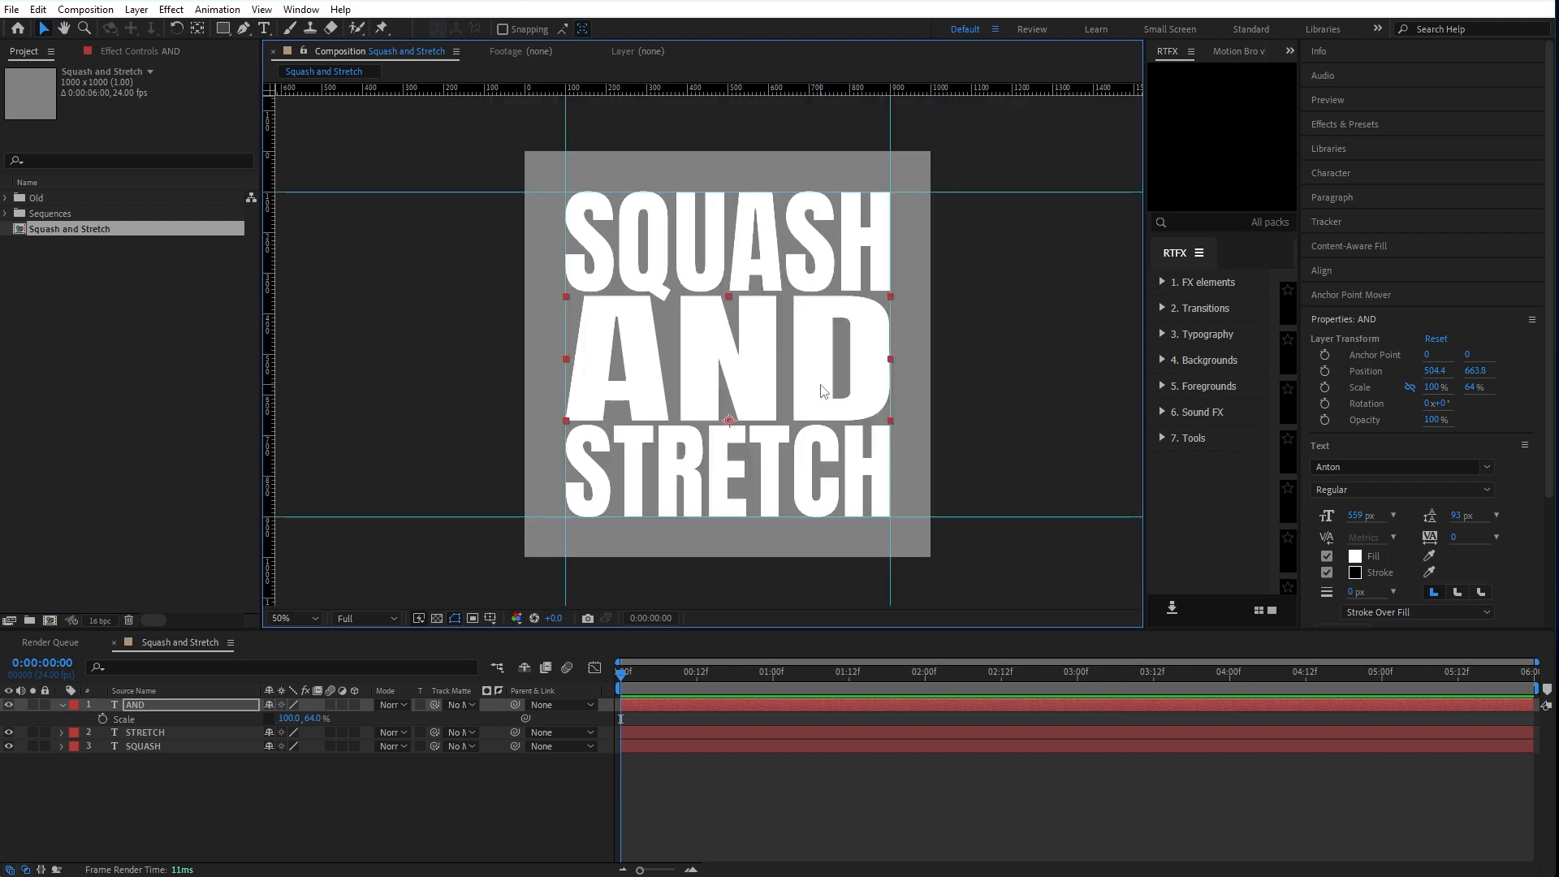
click(504, 797)
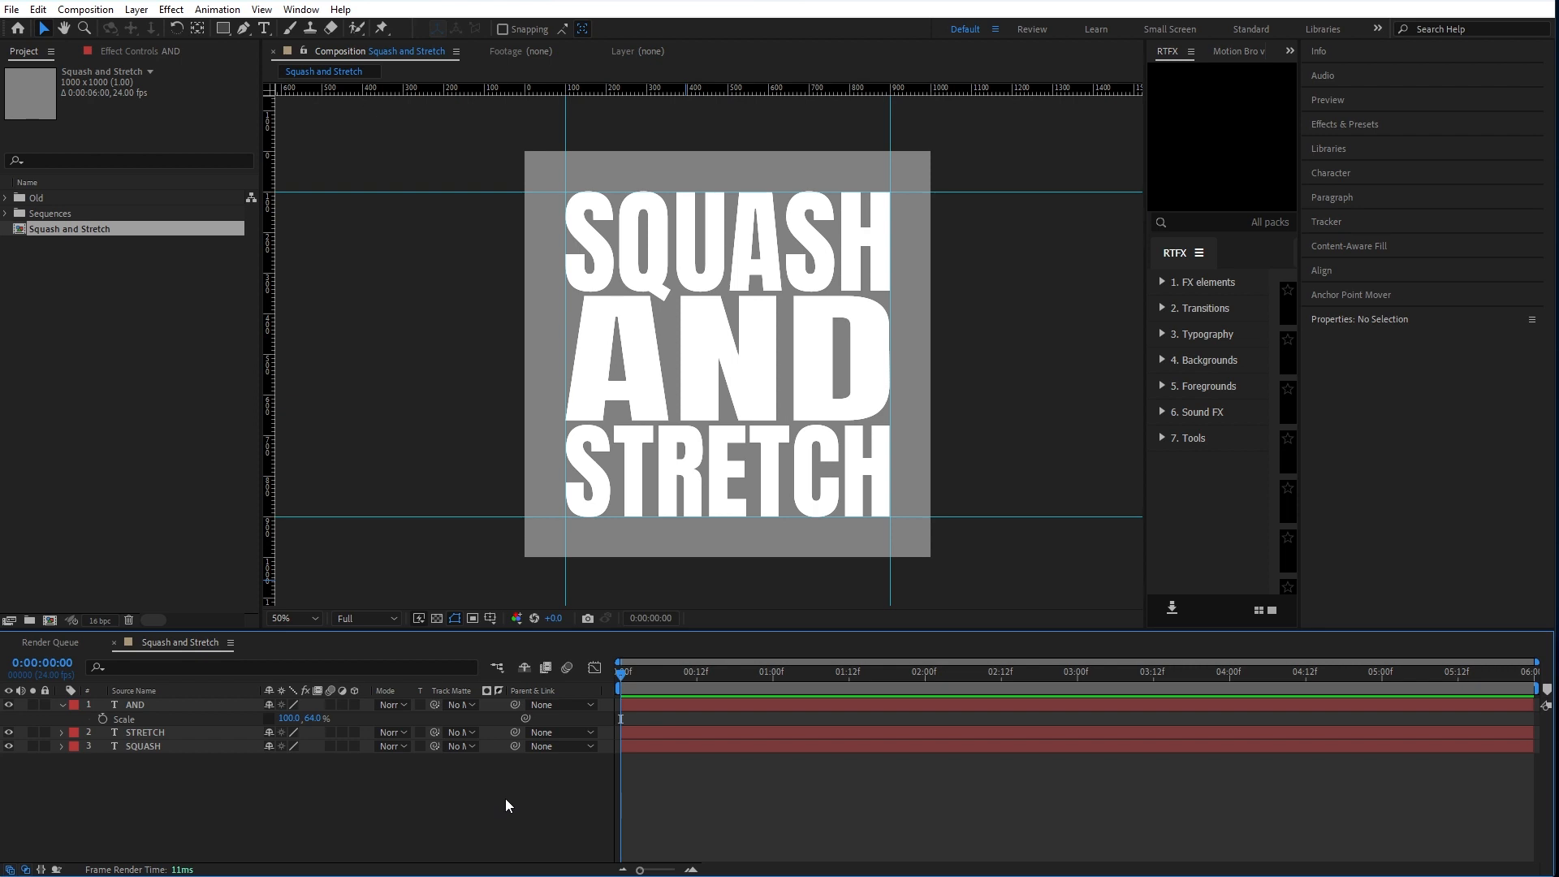
Step: Pre-compose the three text layers as Squash and Stretch Precomp and return to the Squash and Stretch composition
click(172, 743)
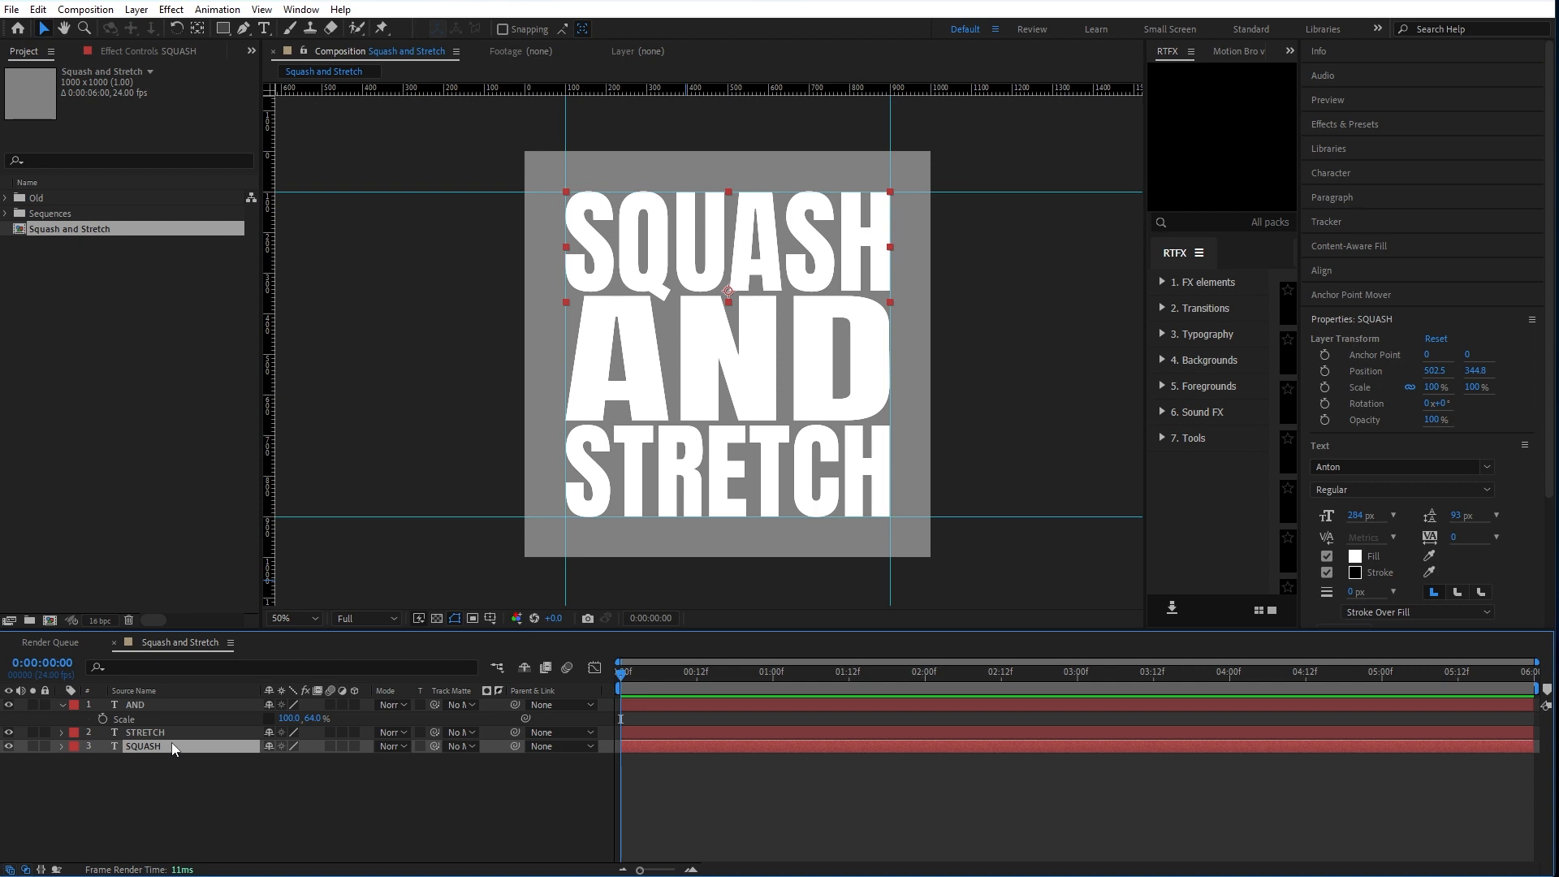
shift+click(180, 705)
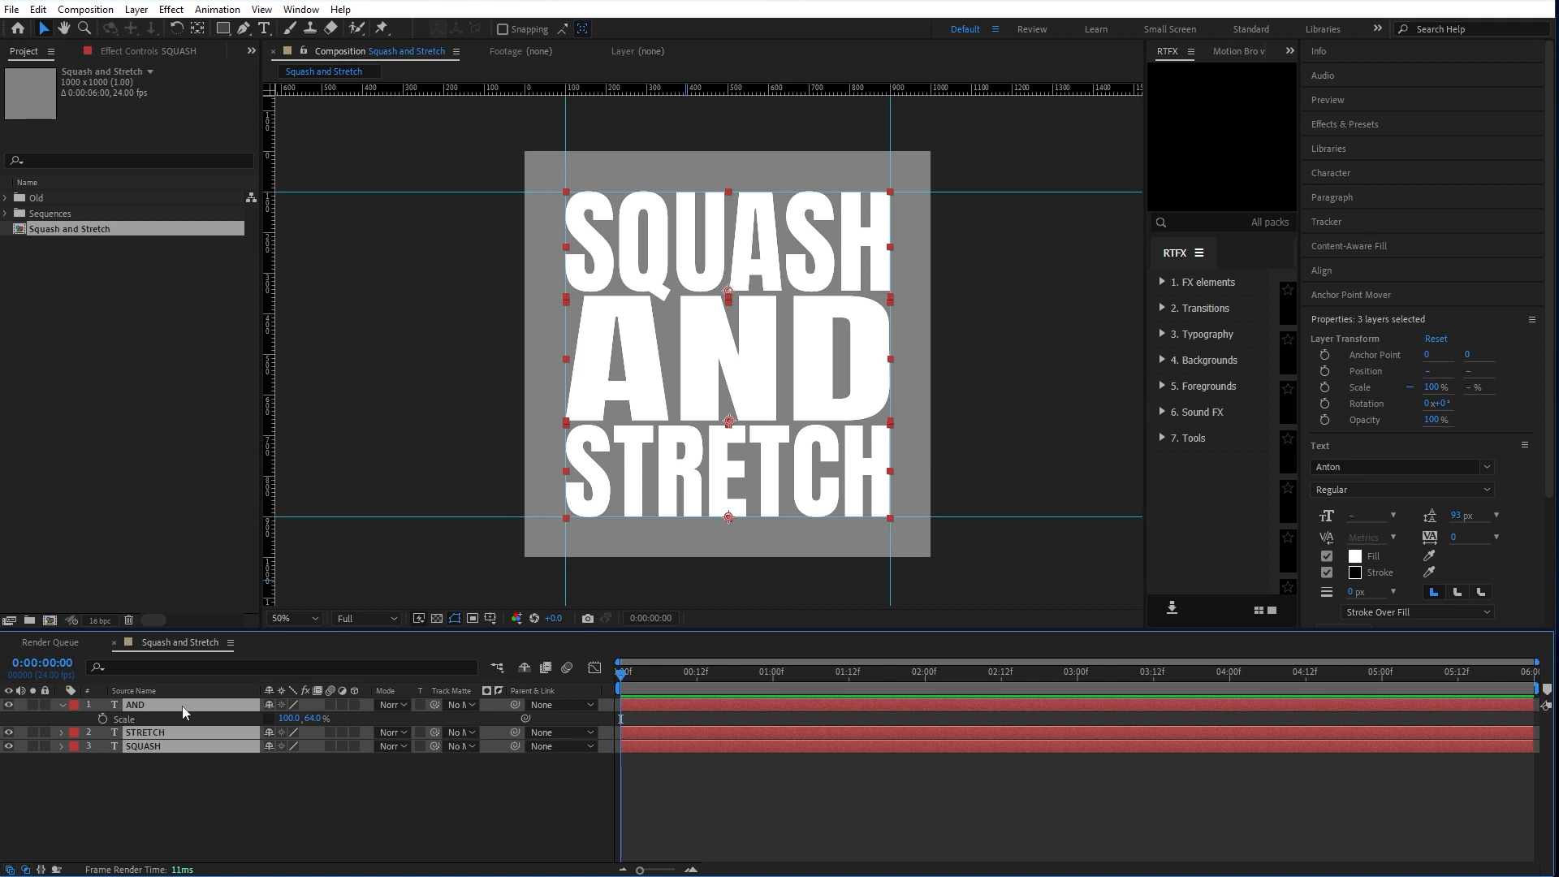
key(ctrl+shift+c)
text(Squash and Stretch Precomp)
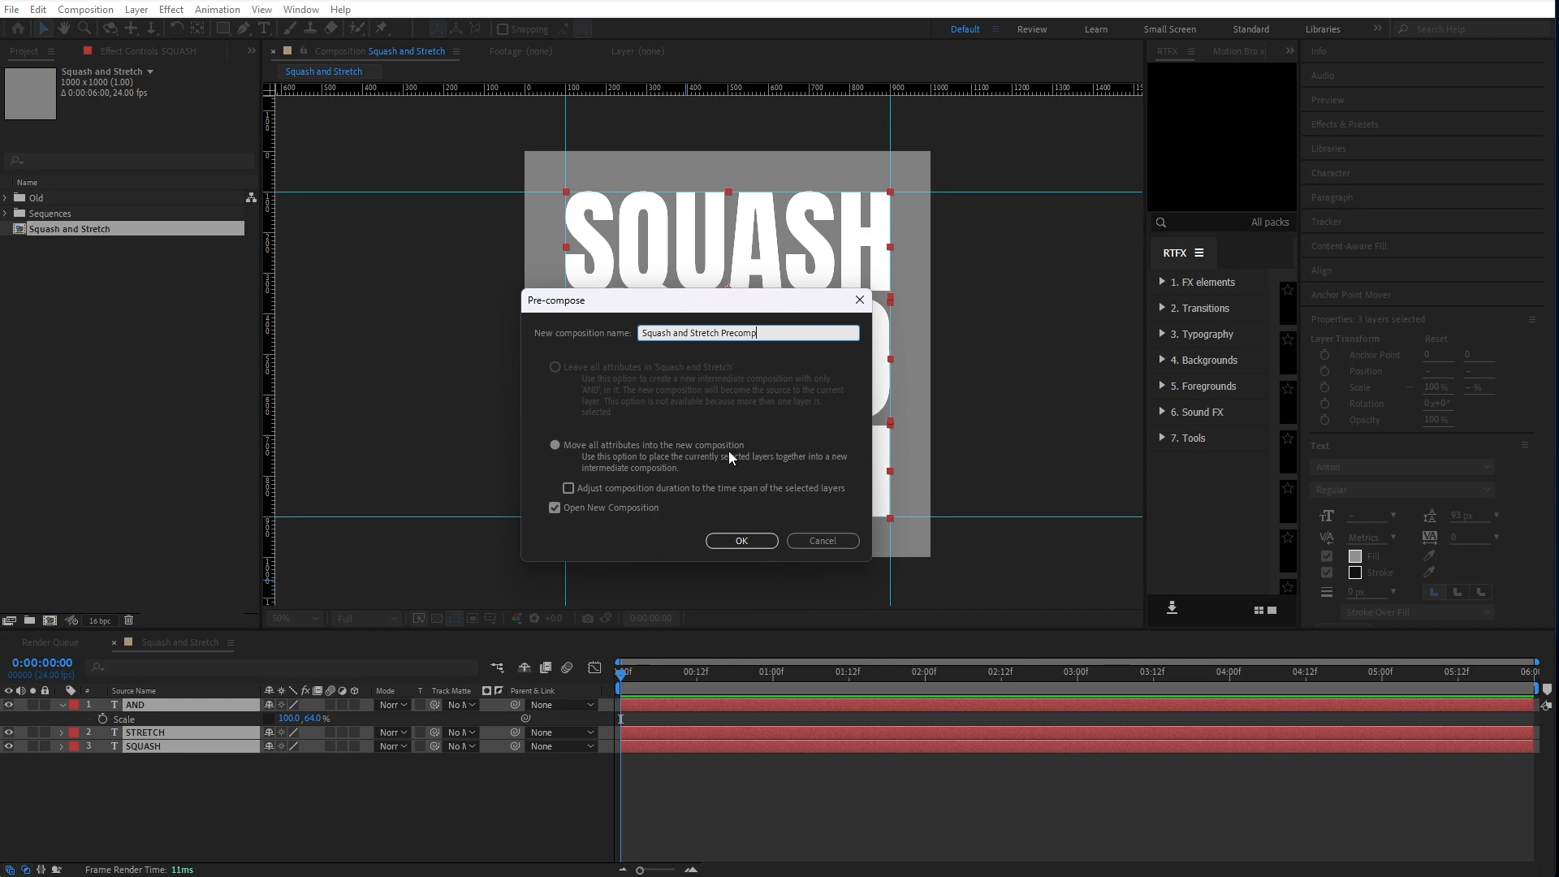
click(753, 548)
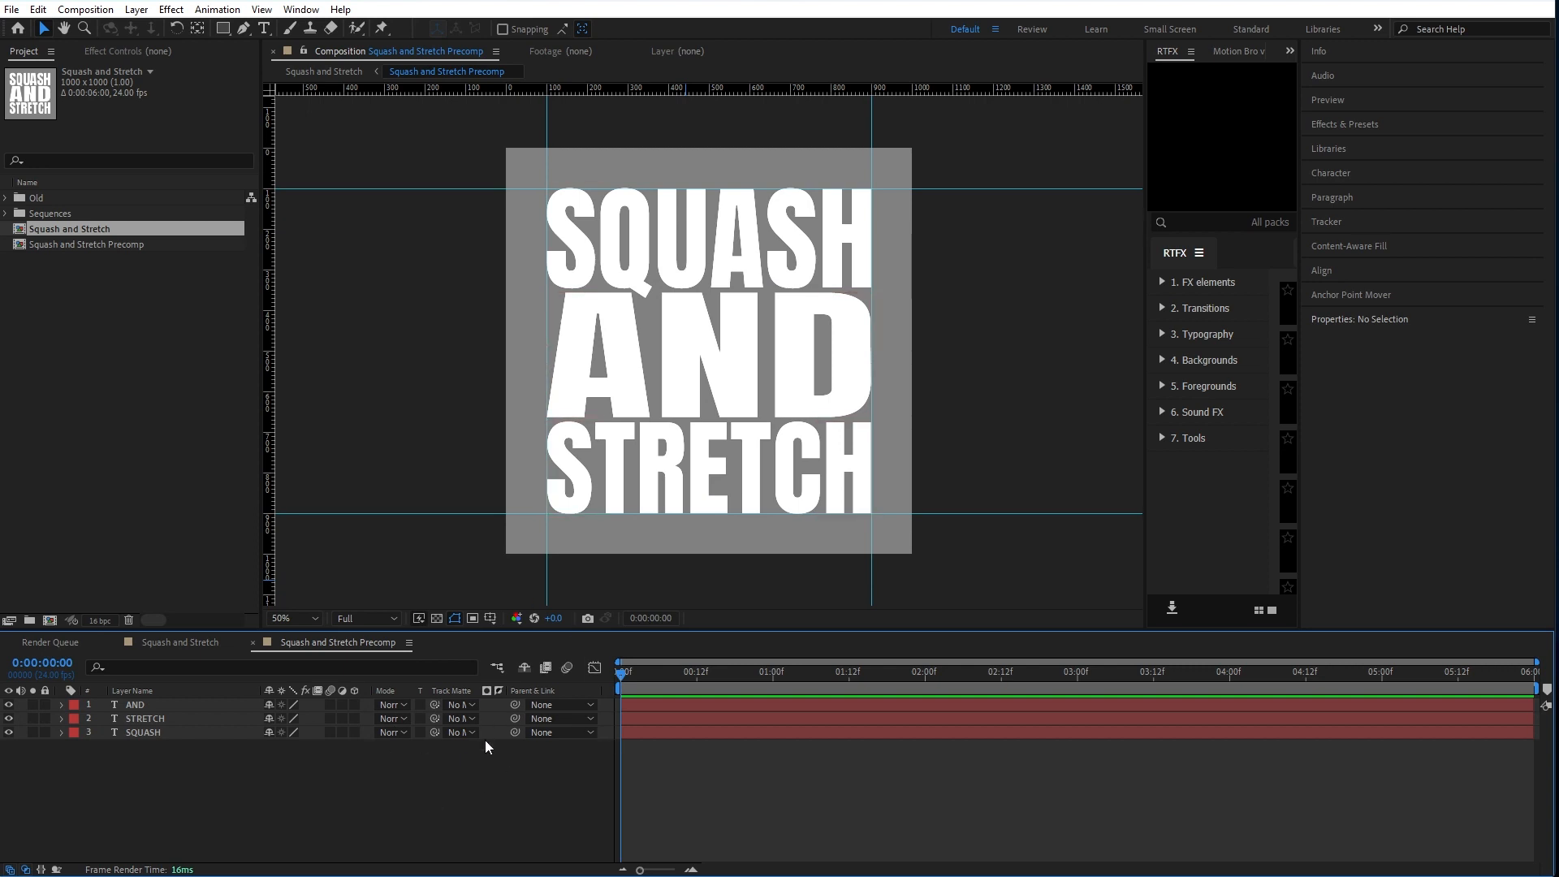
click(253, 643)
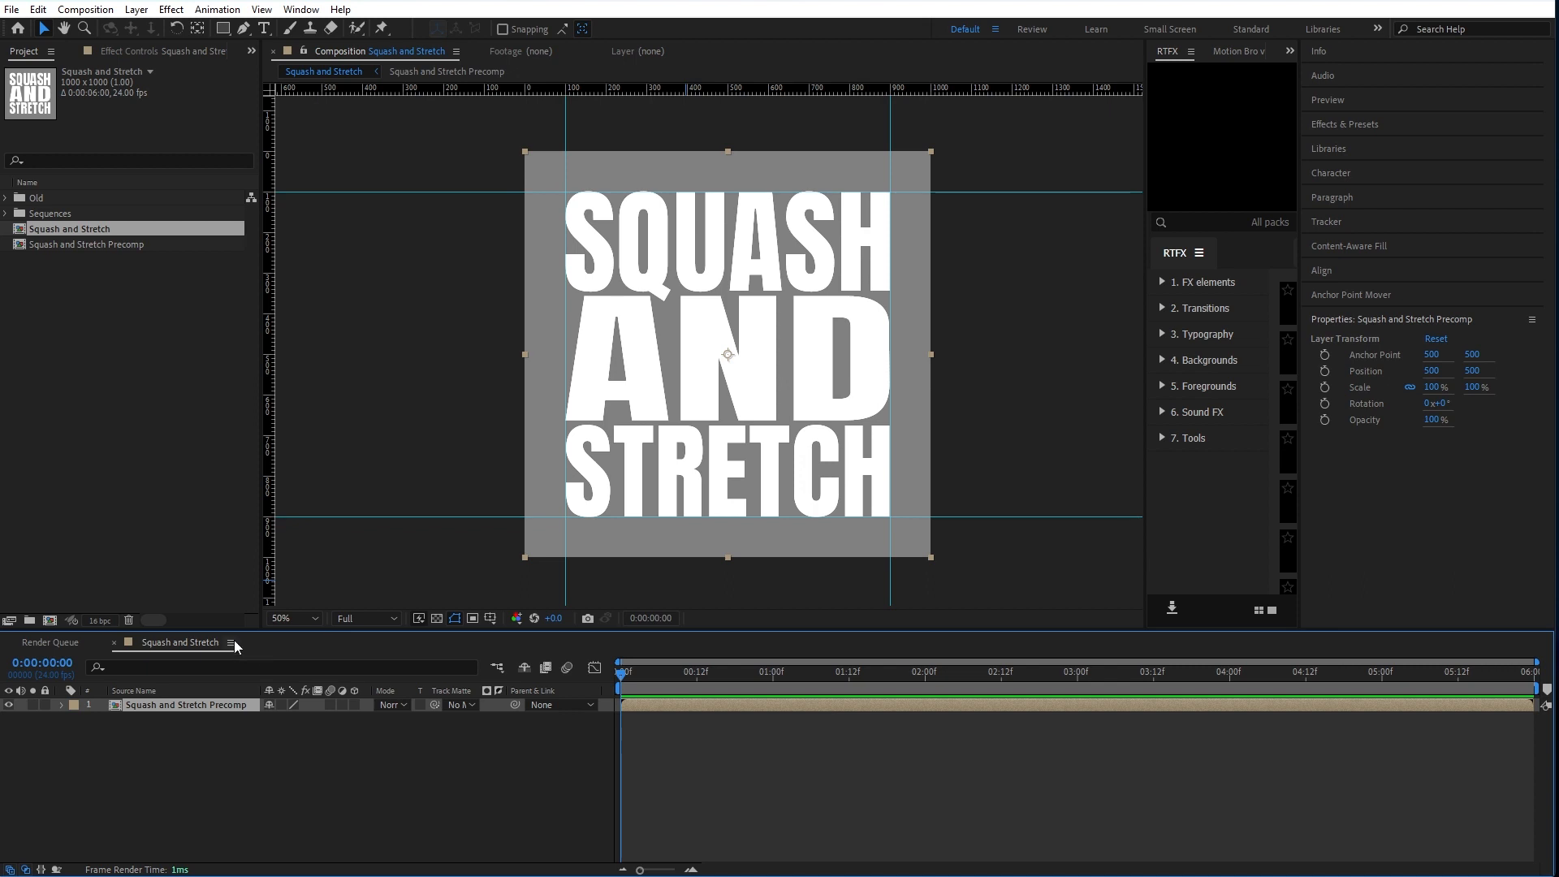
Step: Move the Squash and Stretch and Squash and Stretch Precomp compositions into the Sequences folder and collapse it
shift+click(114, 245)
drag(115, 245, 71, 217)
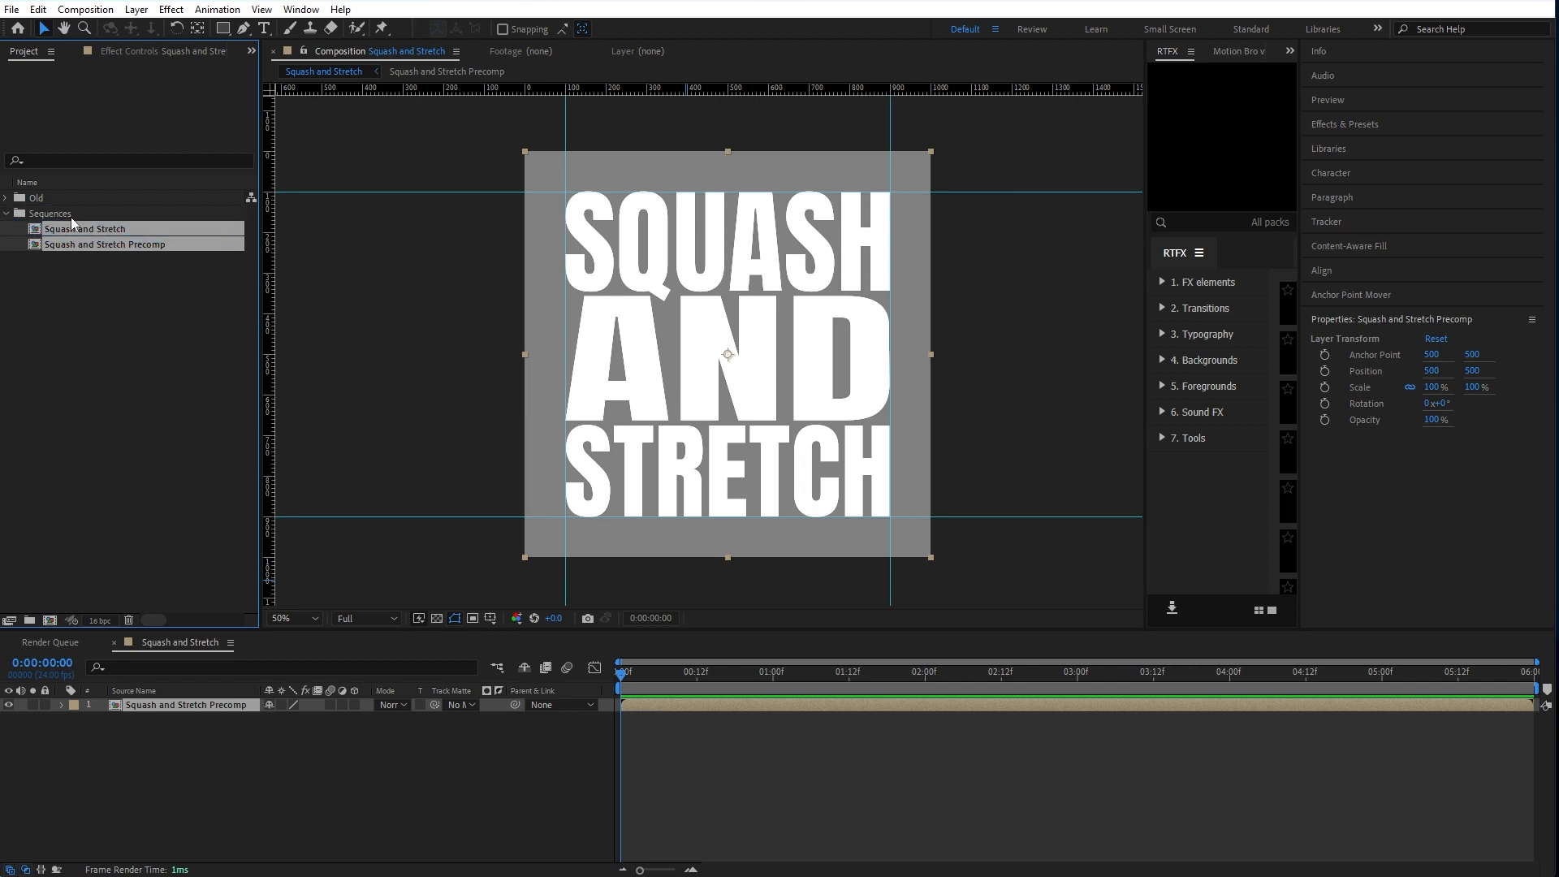
click(4, 214)
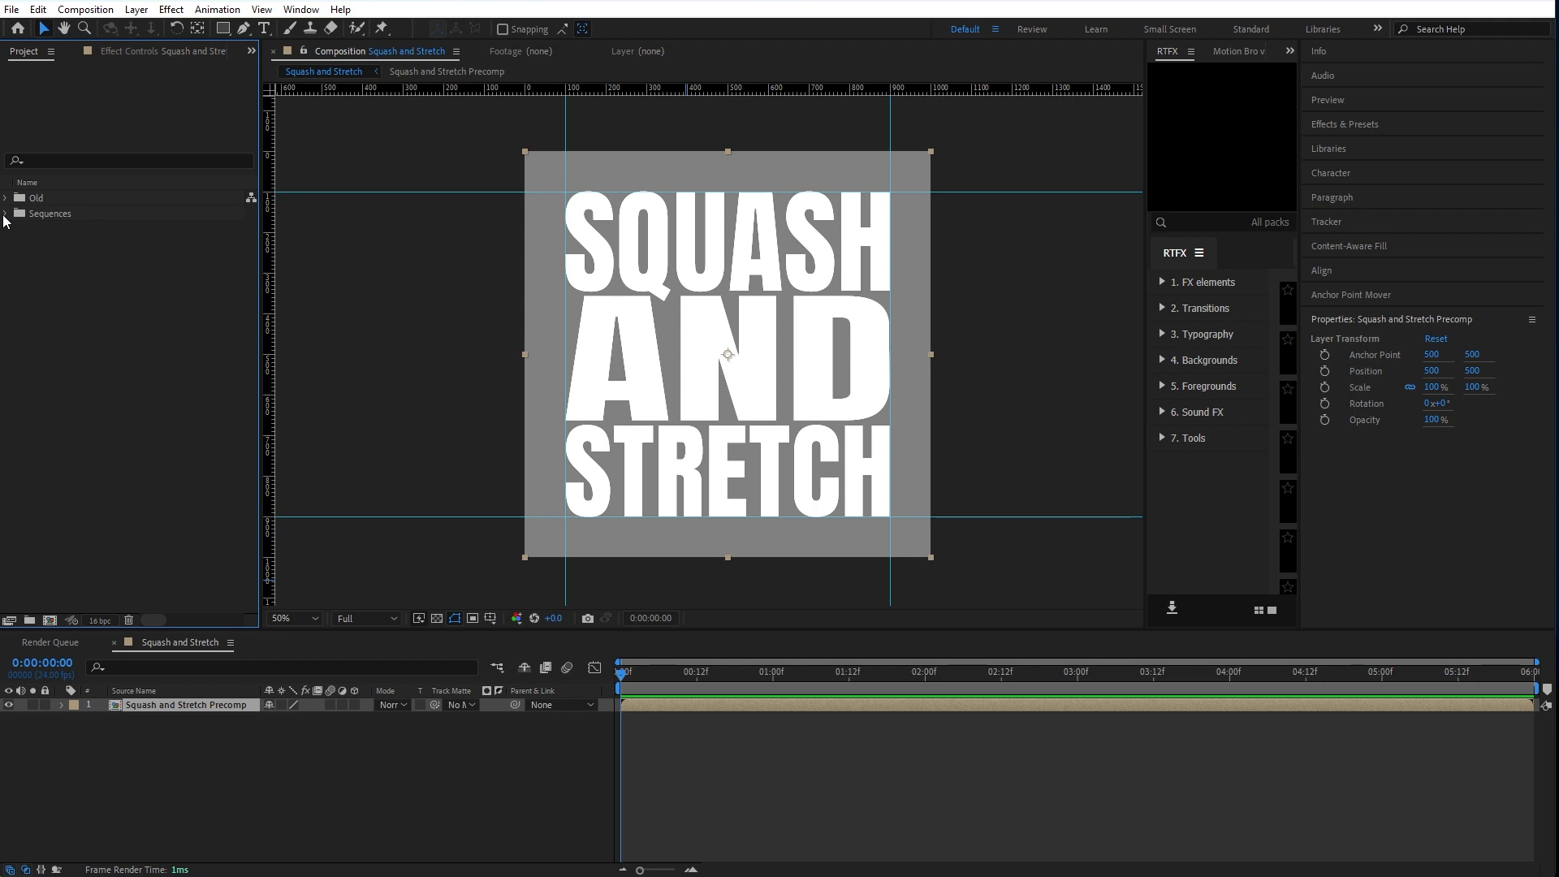
key(q)
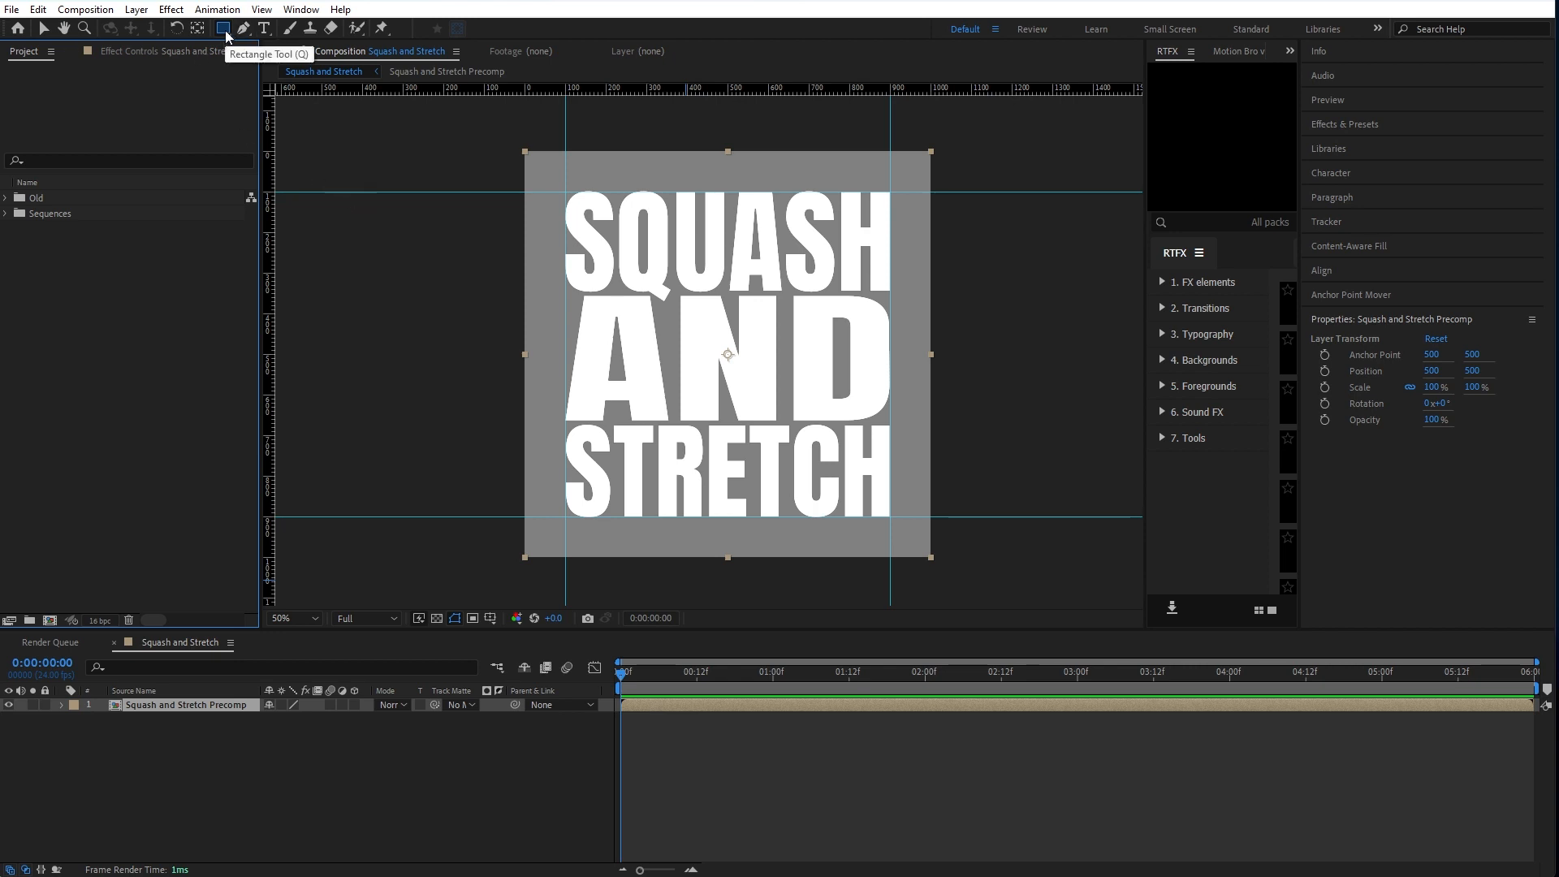
drag(516, 144, 934, 564)
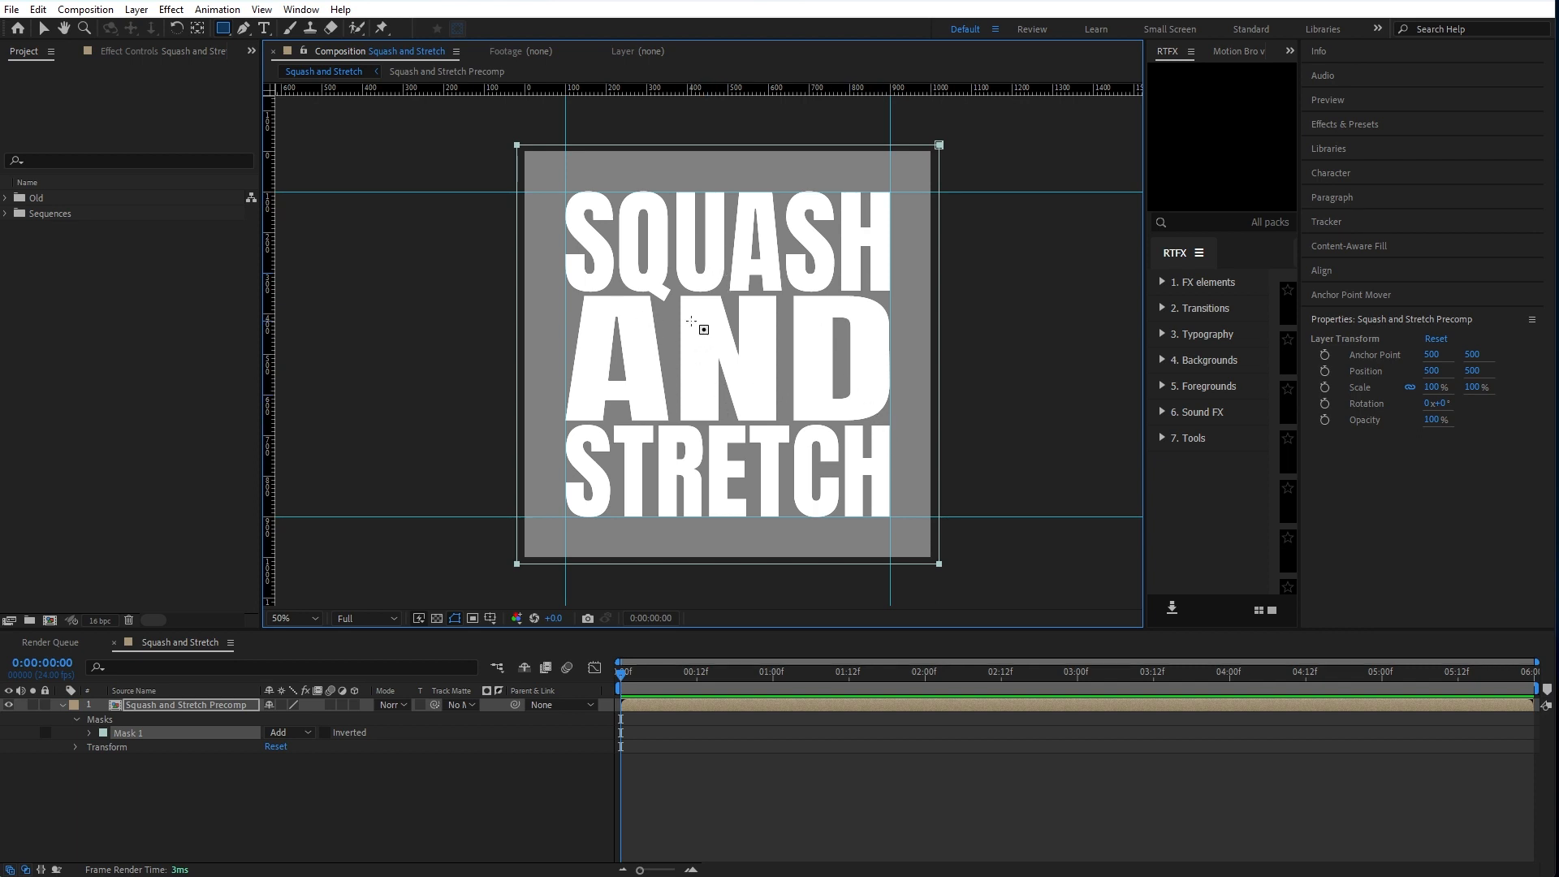
key(Delete)
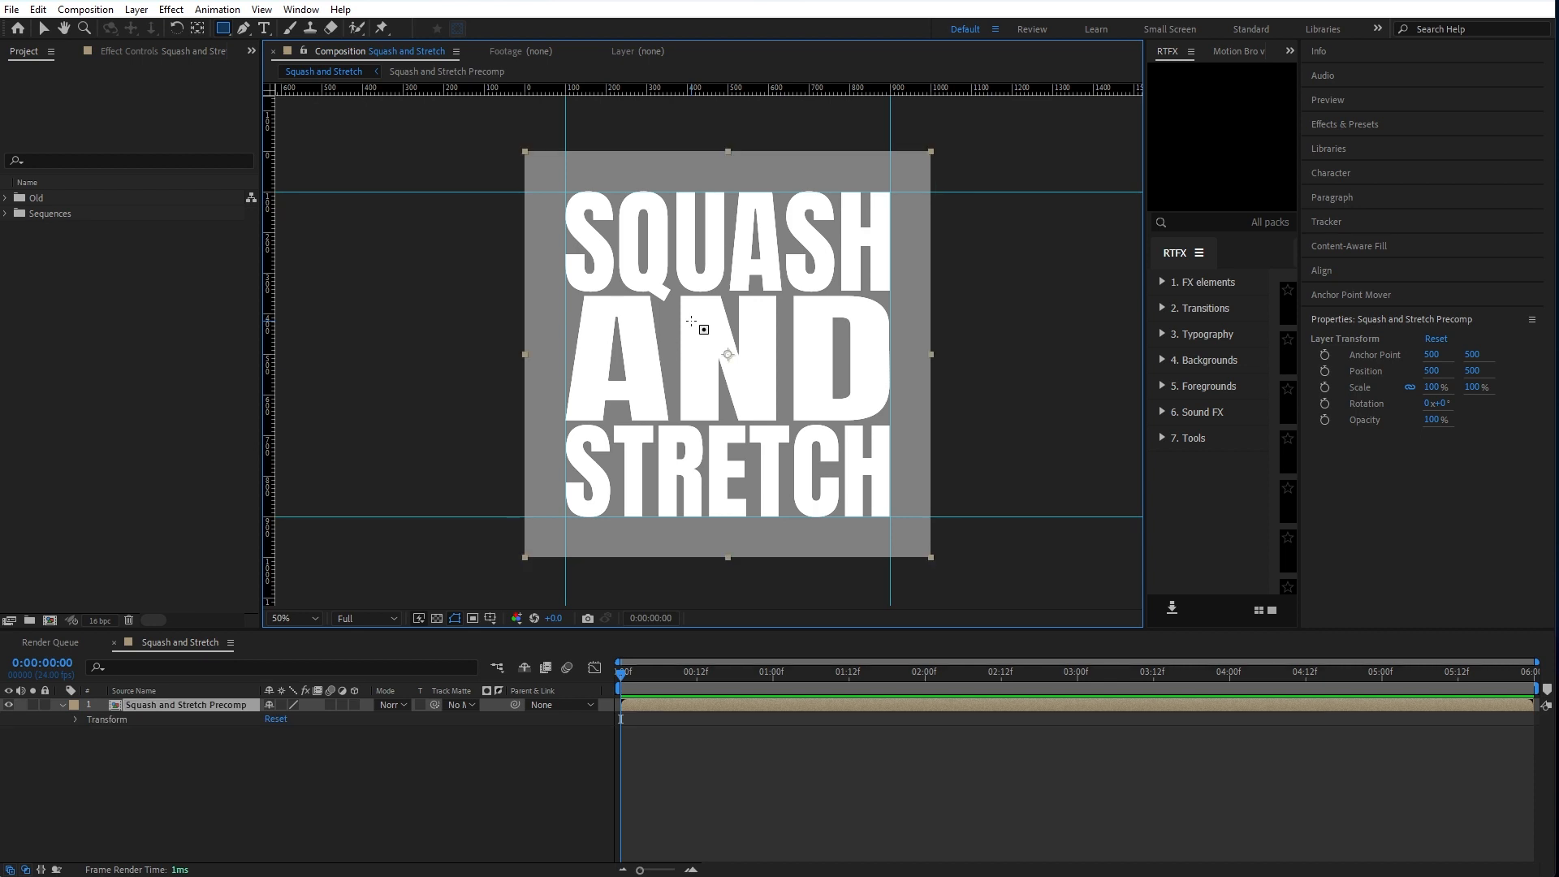
Step: With no layer selected, draw a red (FF0000) rectangle shape about 1064 by 1046 px covering the whole frame
click(379, 769)
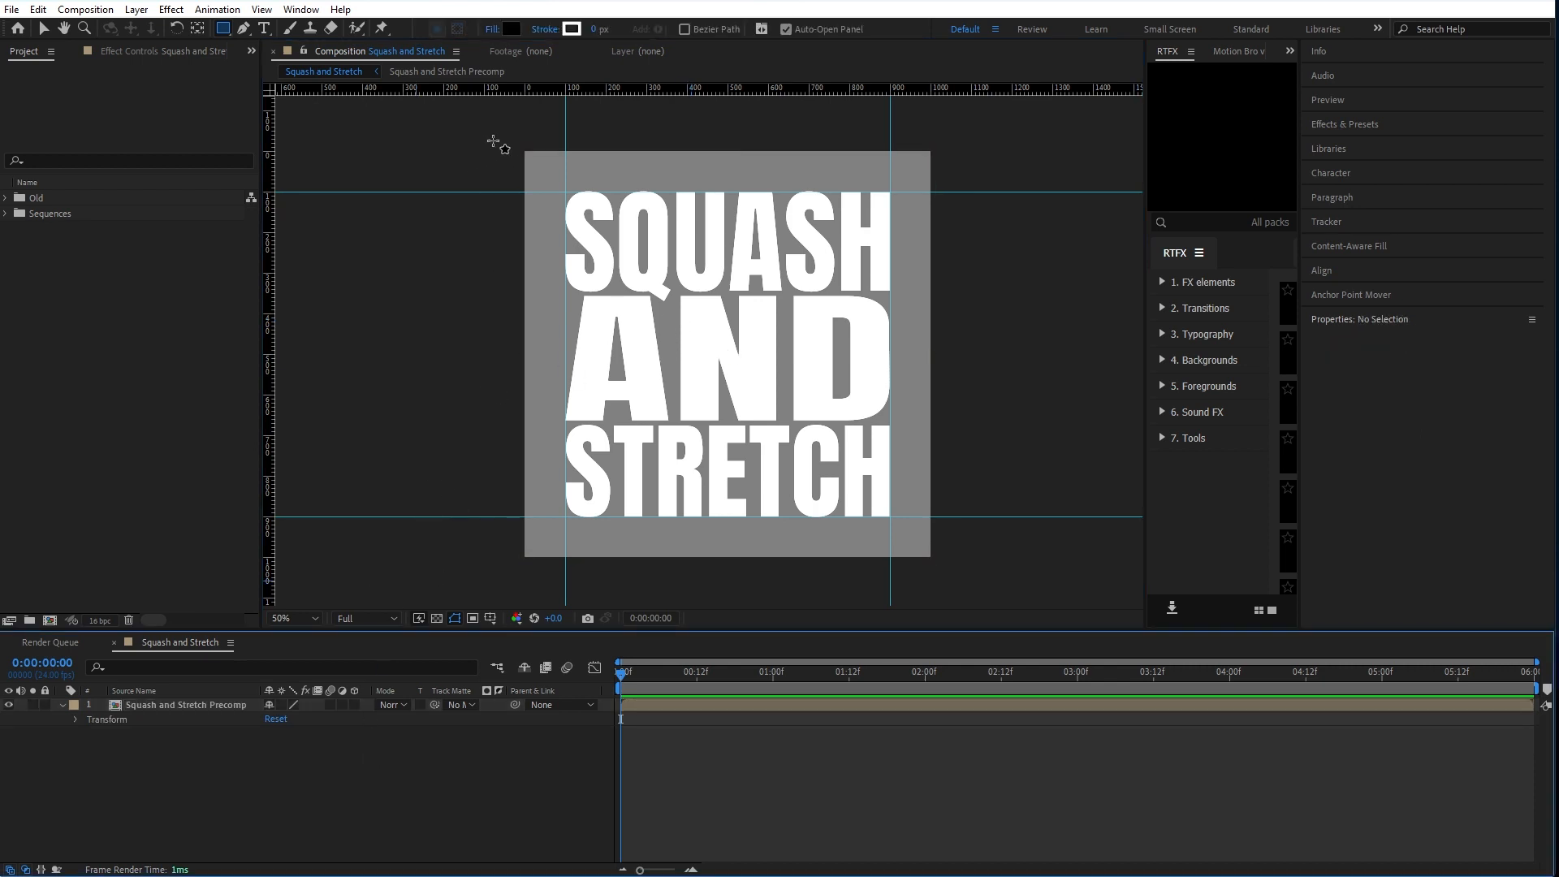
click(512, 31)
mouse_move(11, 658)
mouse_down()
mouse_move(146, 664)
mouse_move(160, 546)
mouse_up()
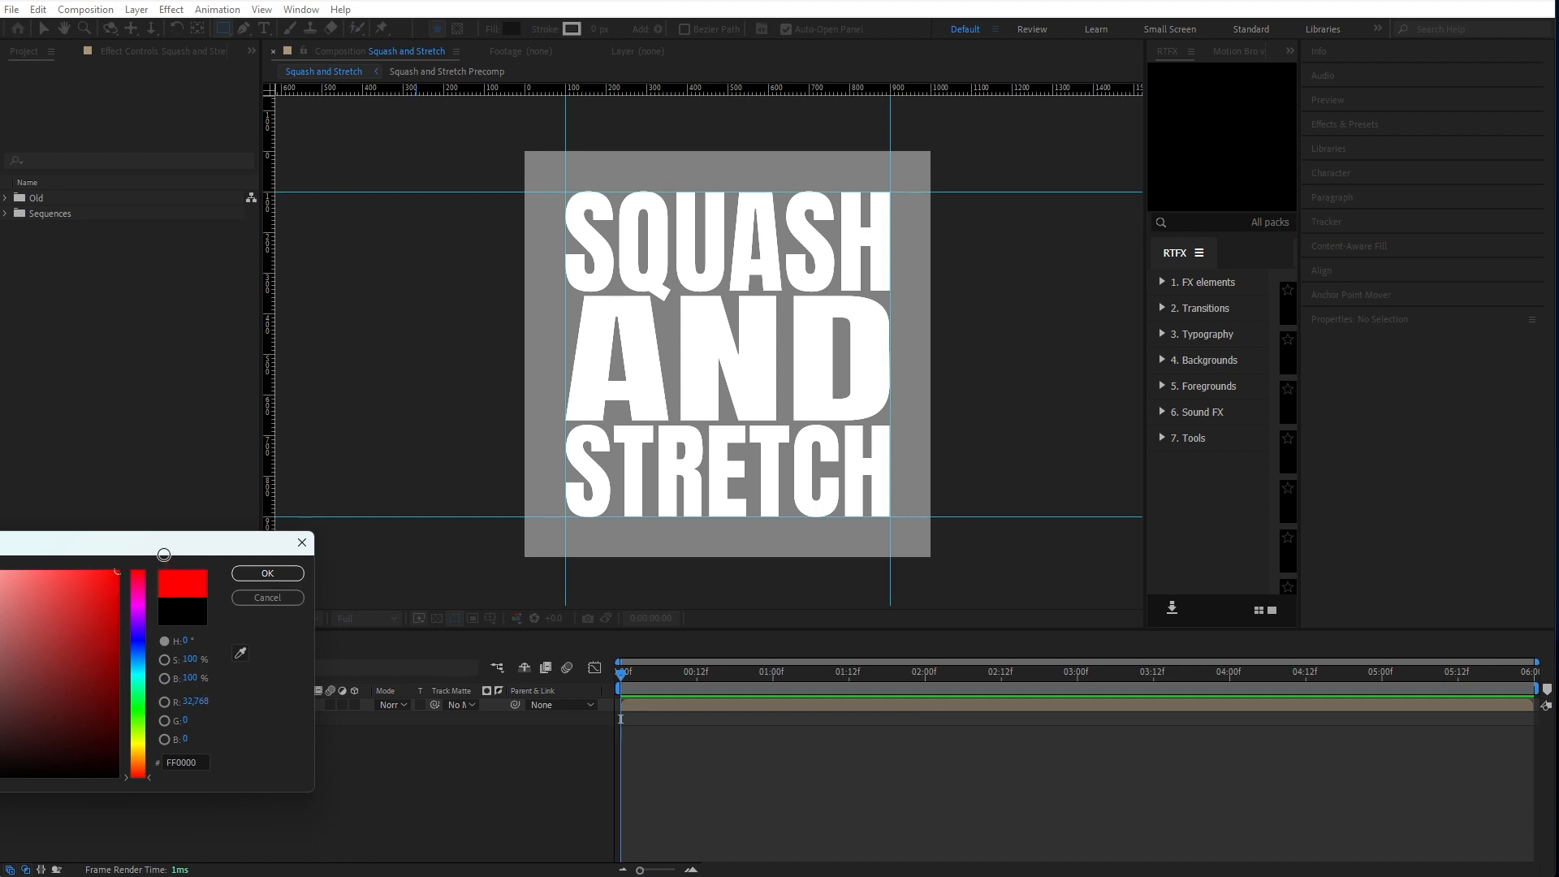
click(252, 572)
drag(510, 142, 942, 566)
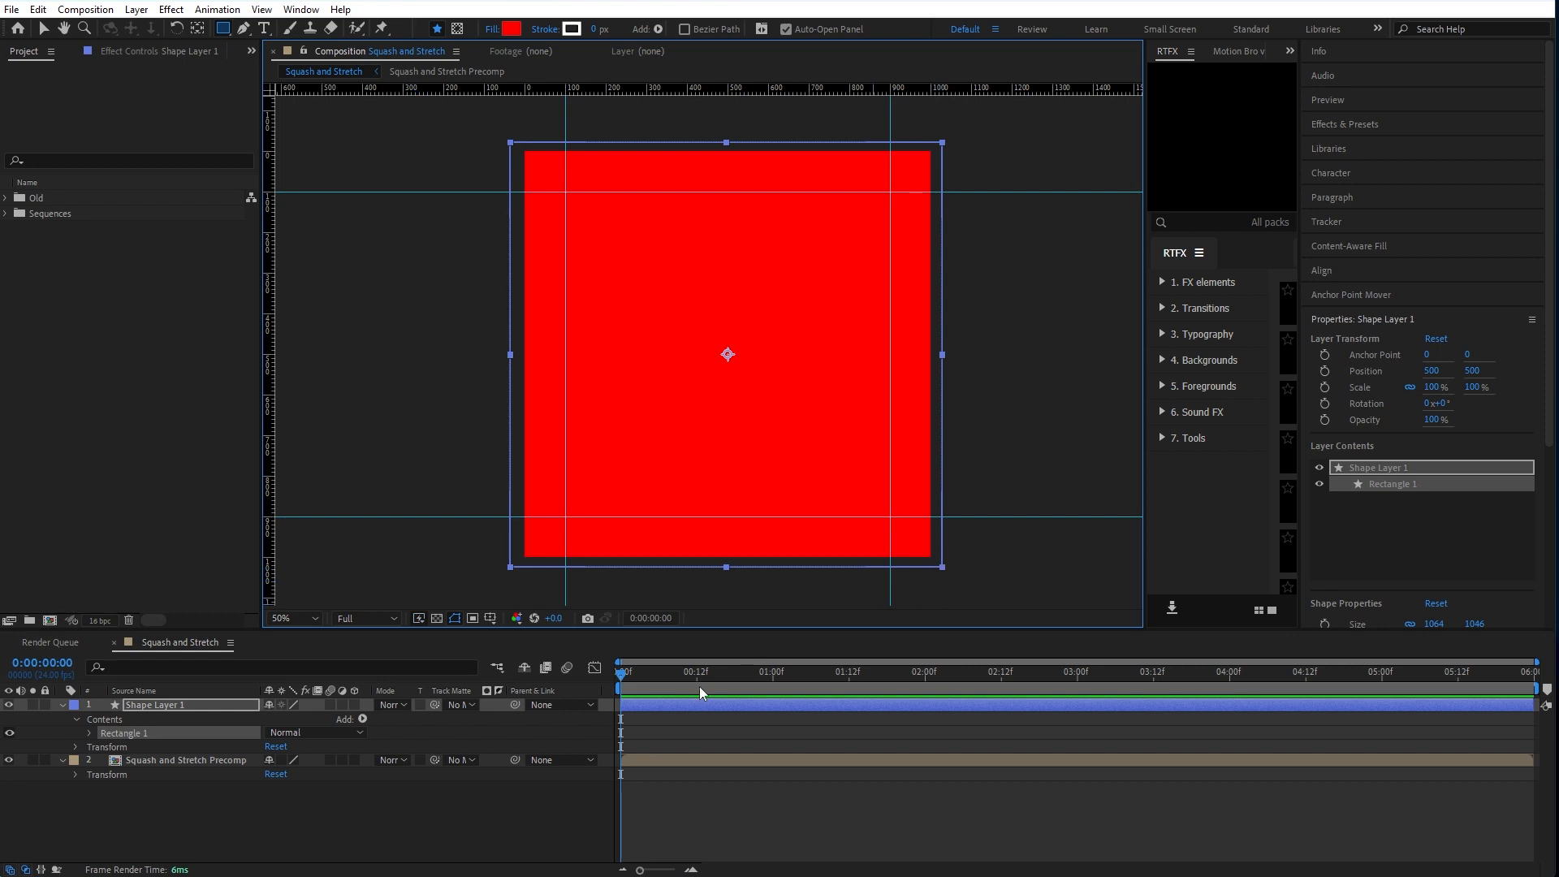
Step: Change the fill of the full-frame rectangle shape layer to black (000000)
click(223, 709)
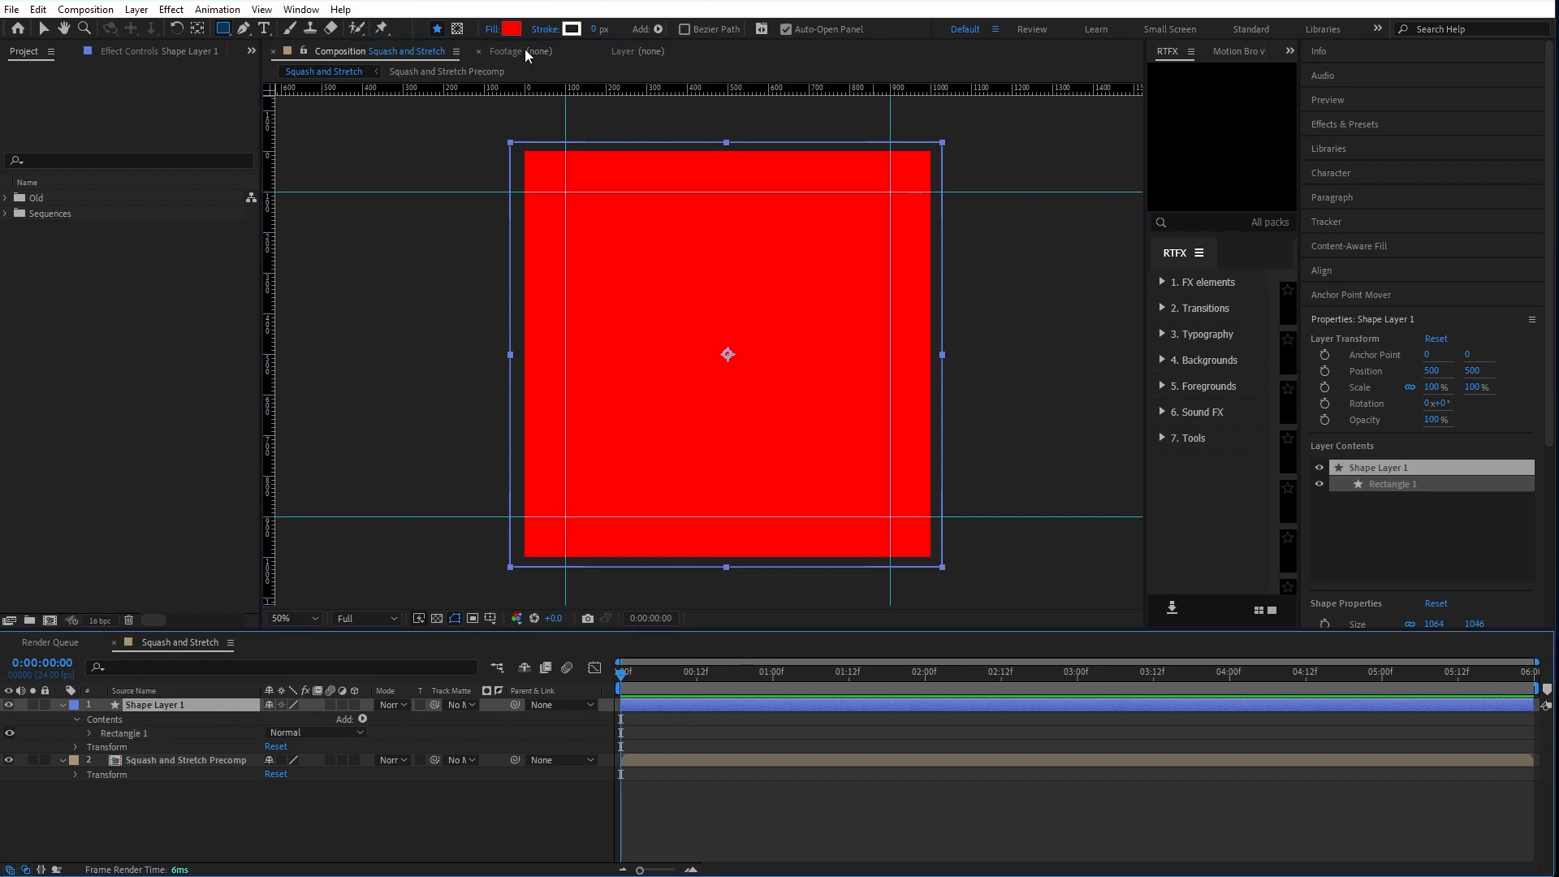
click(512, 30)
drag(94, 637, 1, 779)
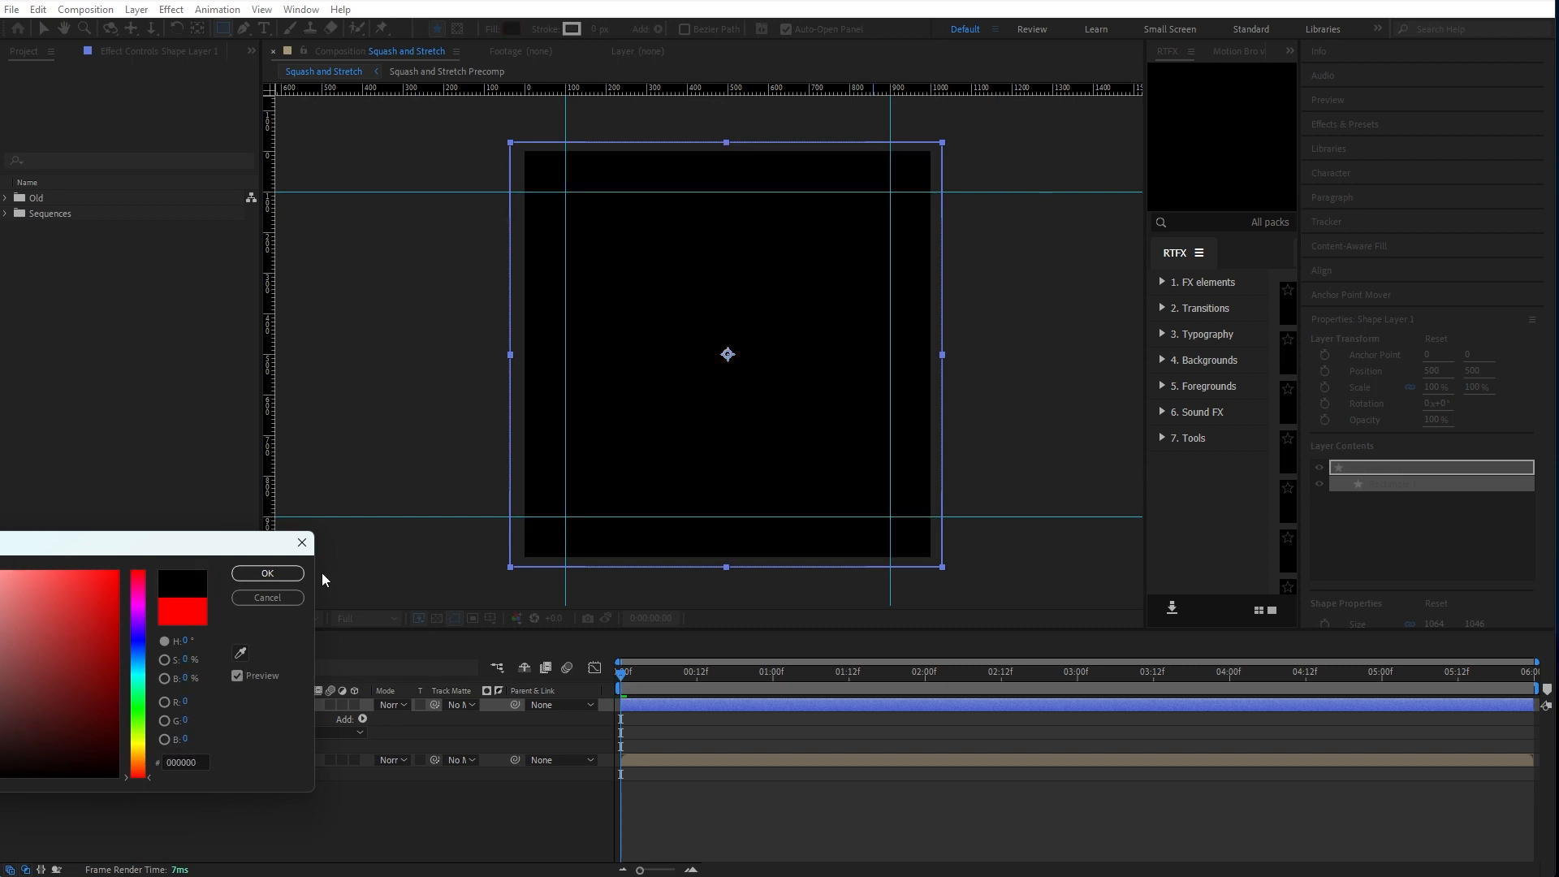
click(267, 573)
Step: Move the black shape layer below the precomp layer and rename it BG
drag(172, 704, 182, 819)
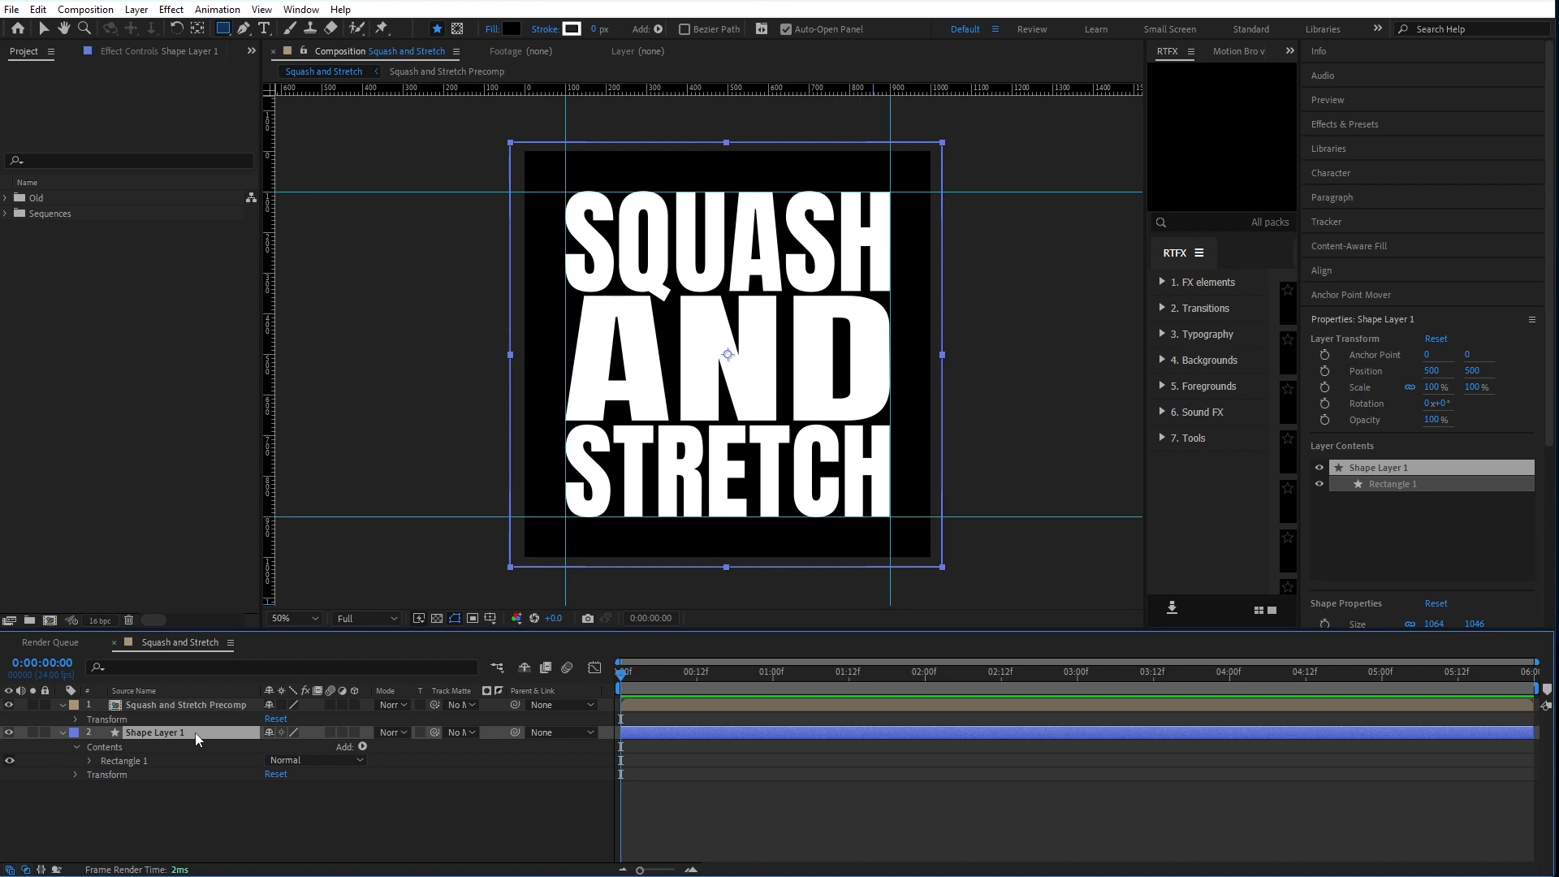
key(Return)
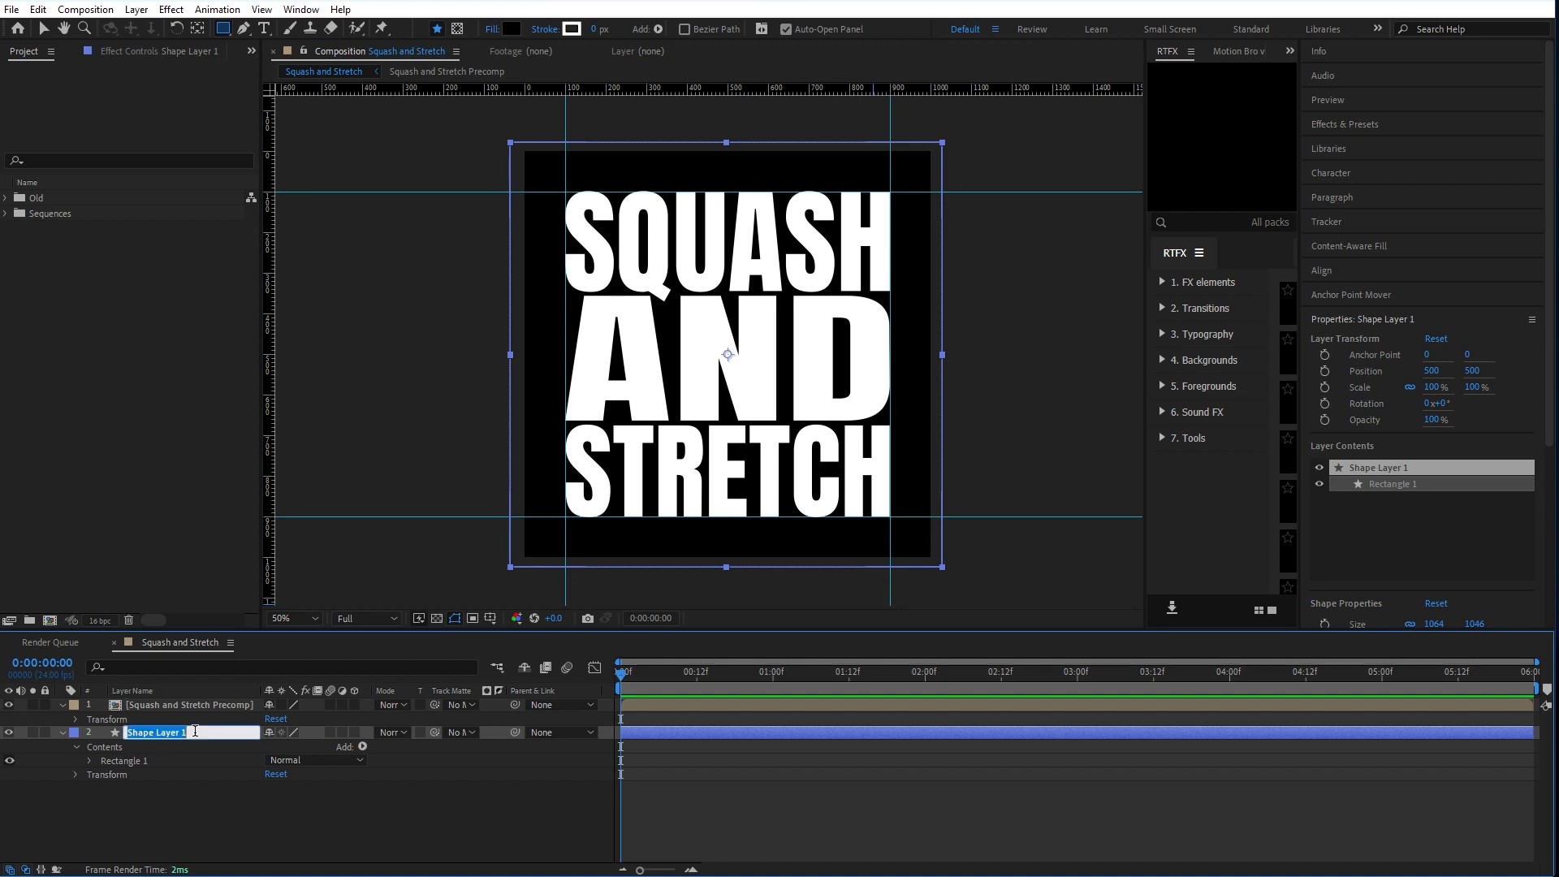
text(BG)
key(Return)
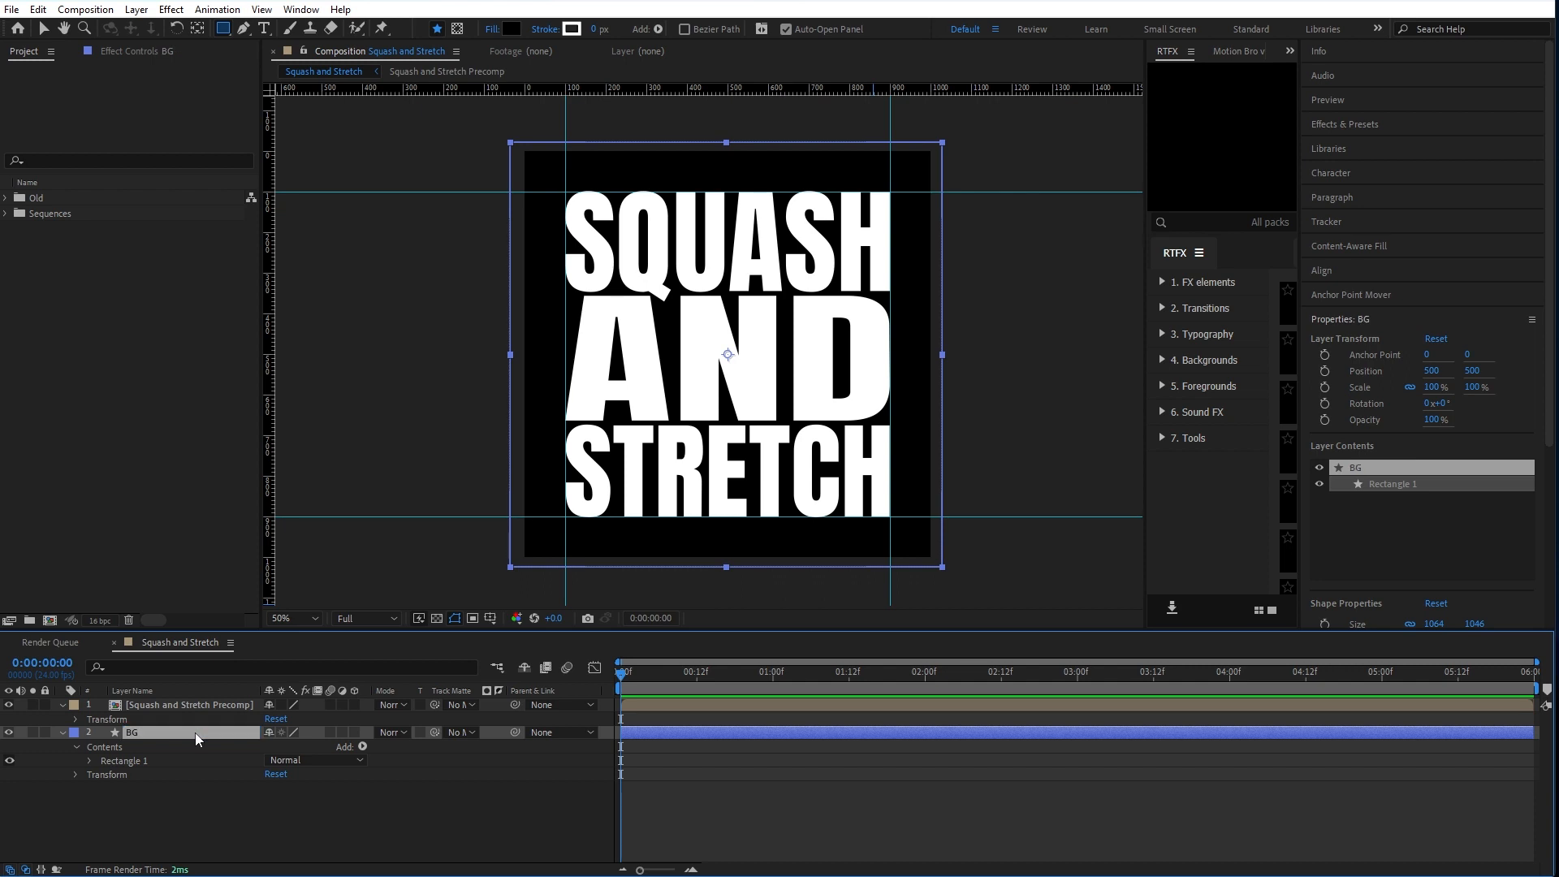
click(202, 787)
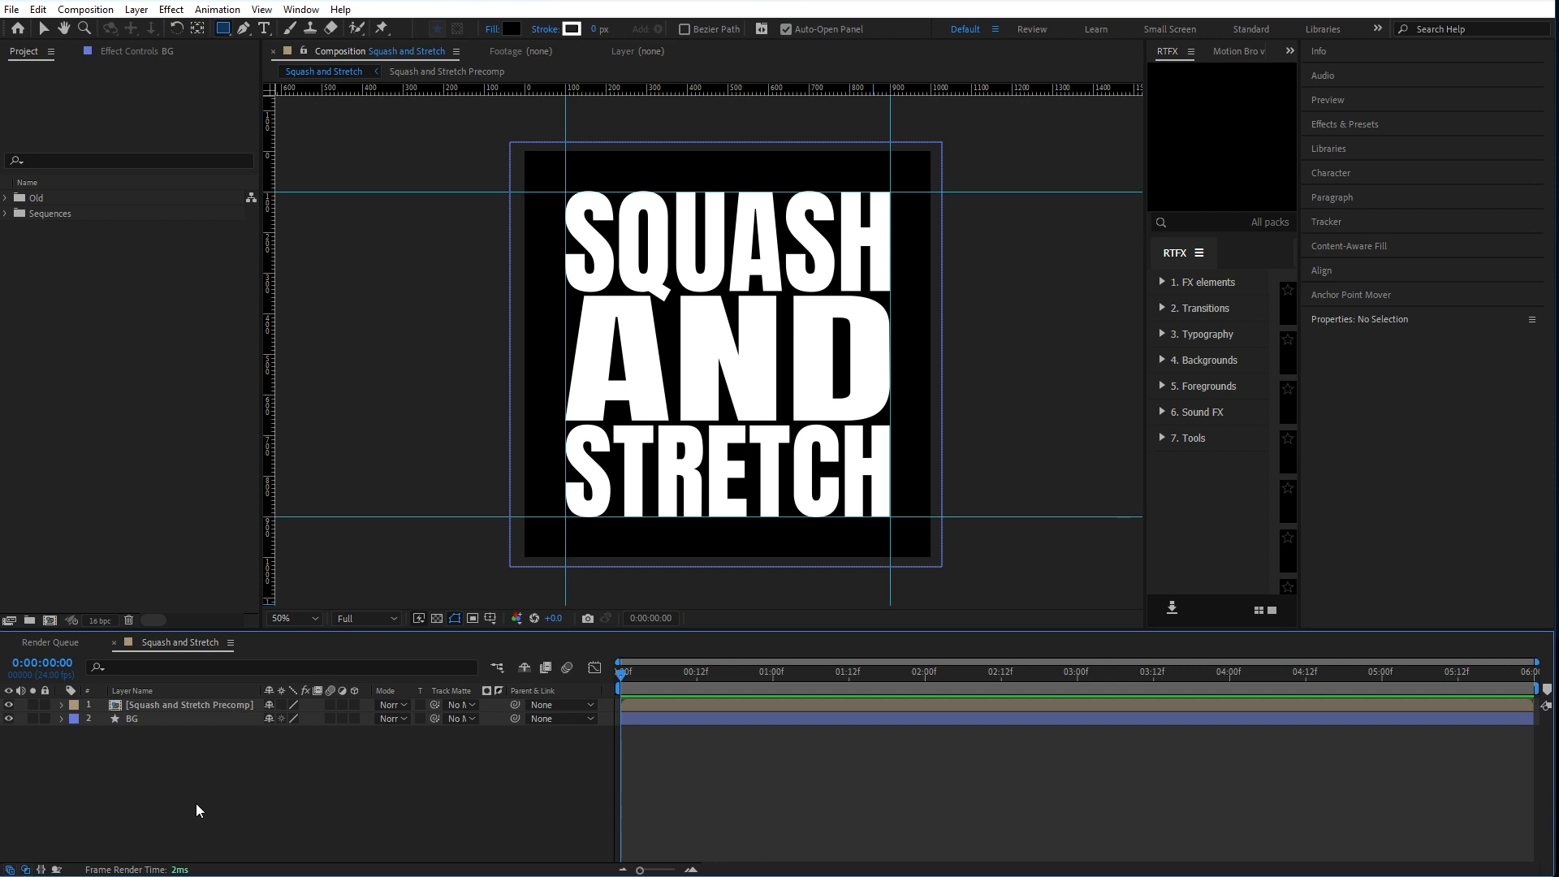
Step: Find the Mesh Warp distort effect and apply it to the Squash and Stretch Precomp layer
click(232, 704)
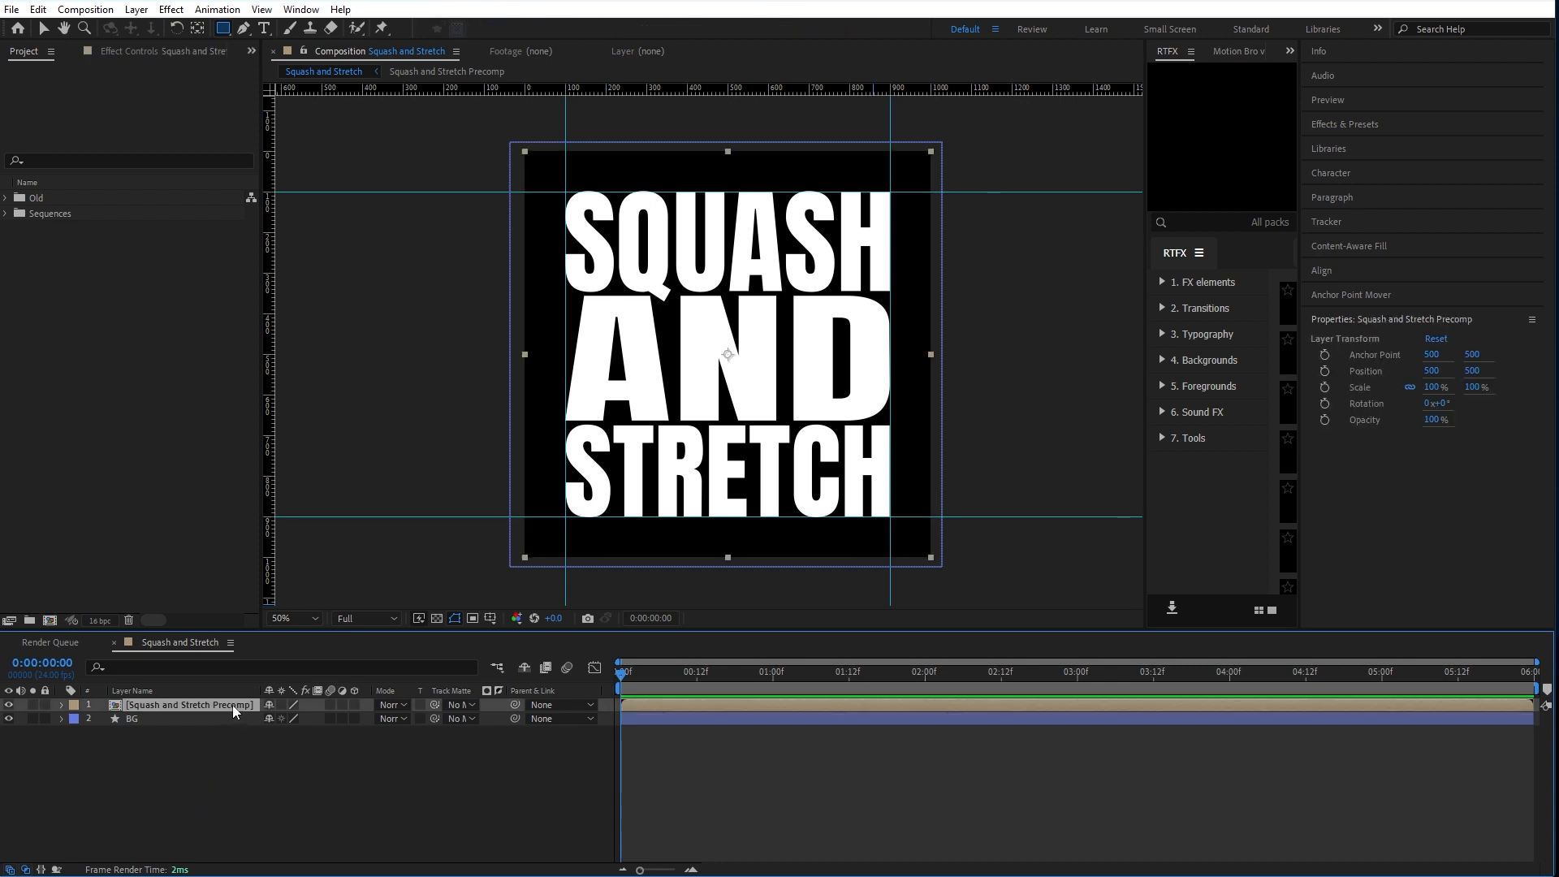
click(173, 11)
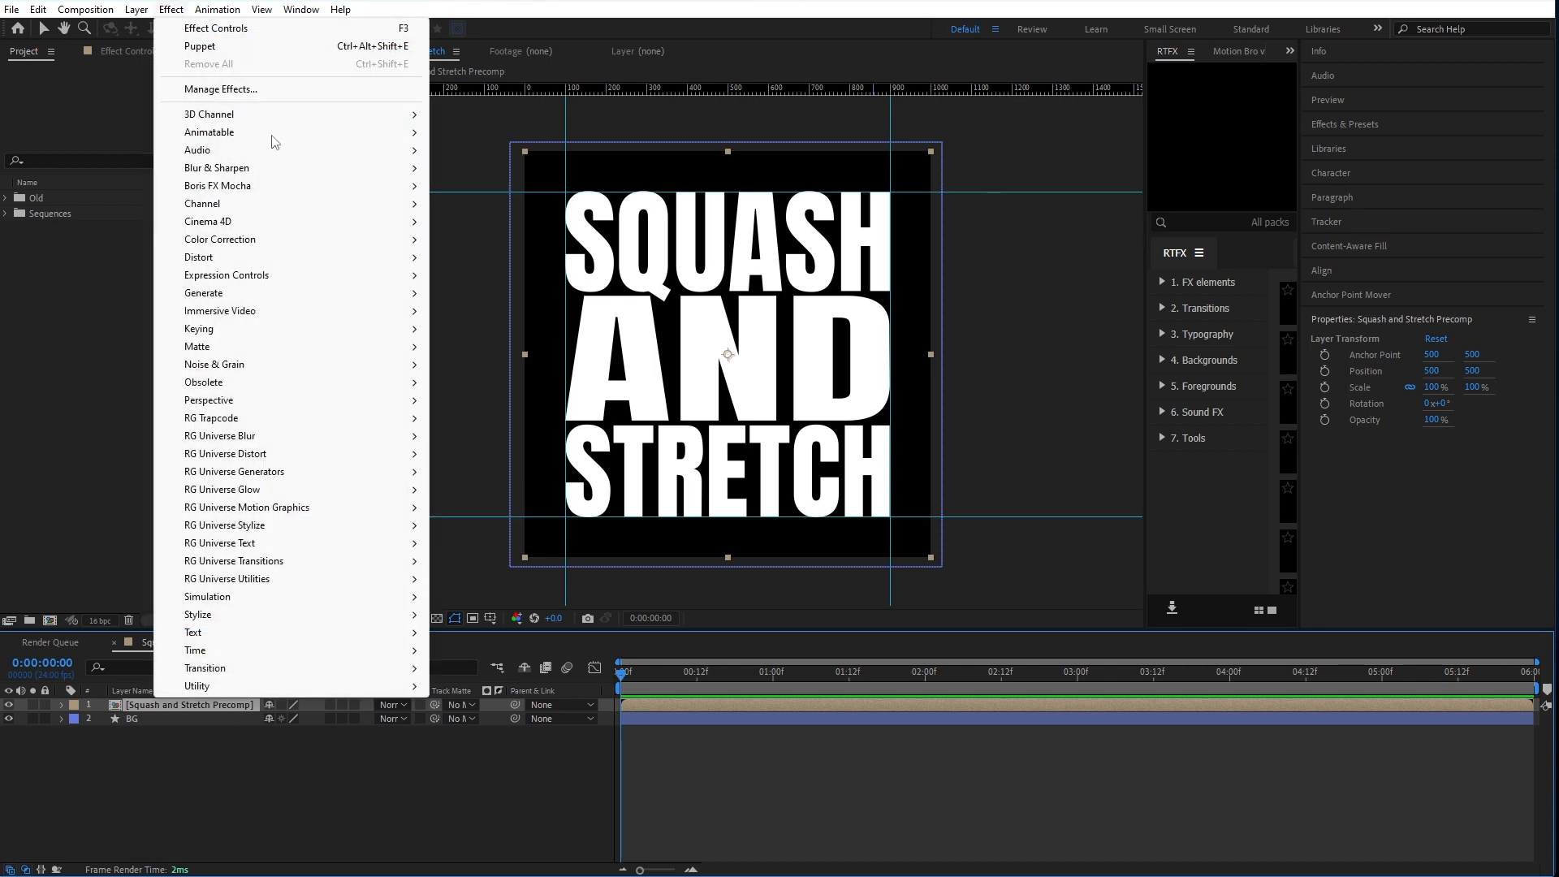
mouse_move(295, 263)
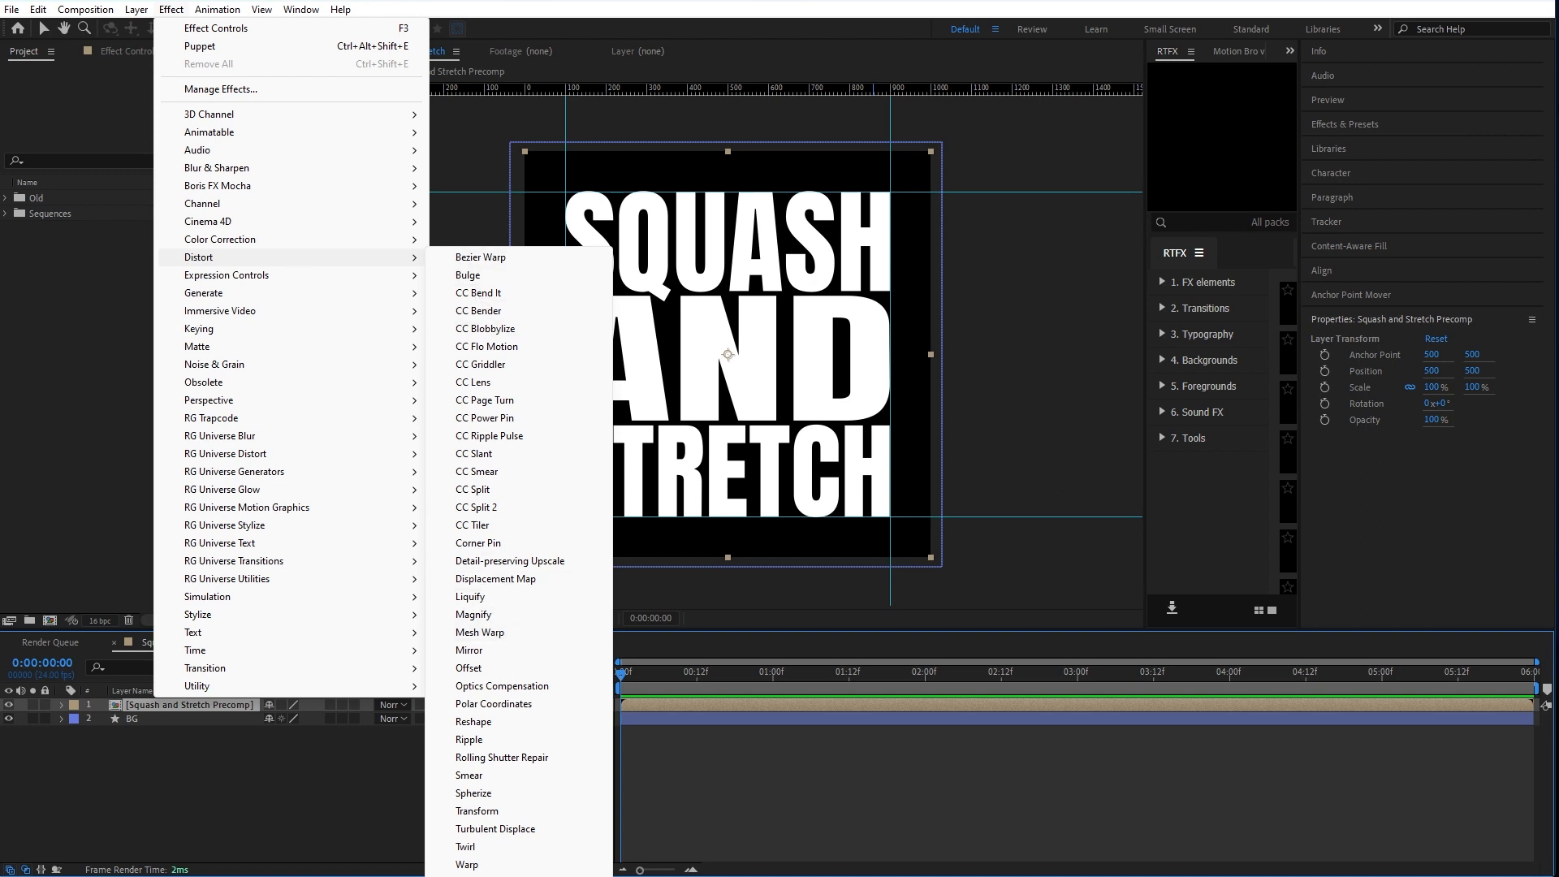
click(1348, 128)
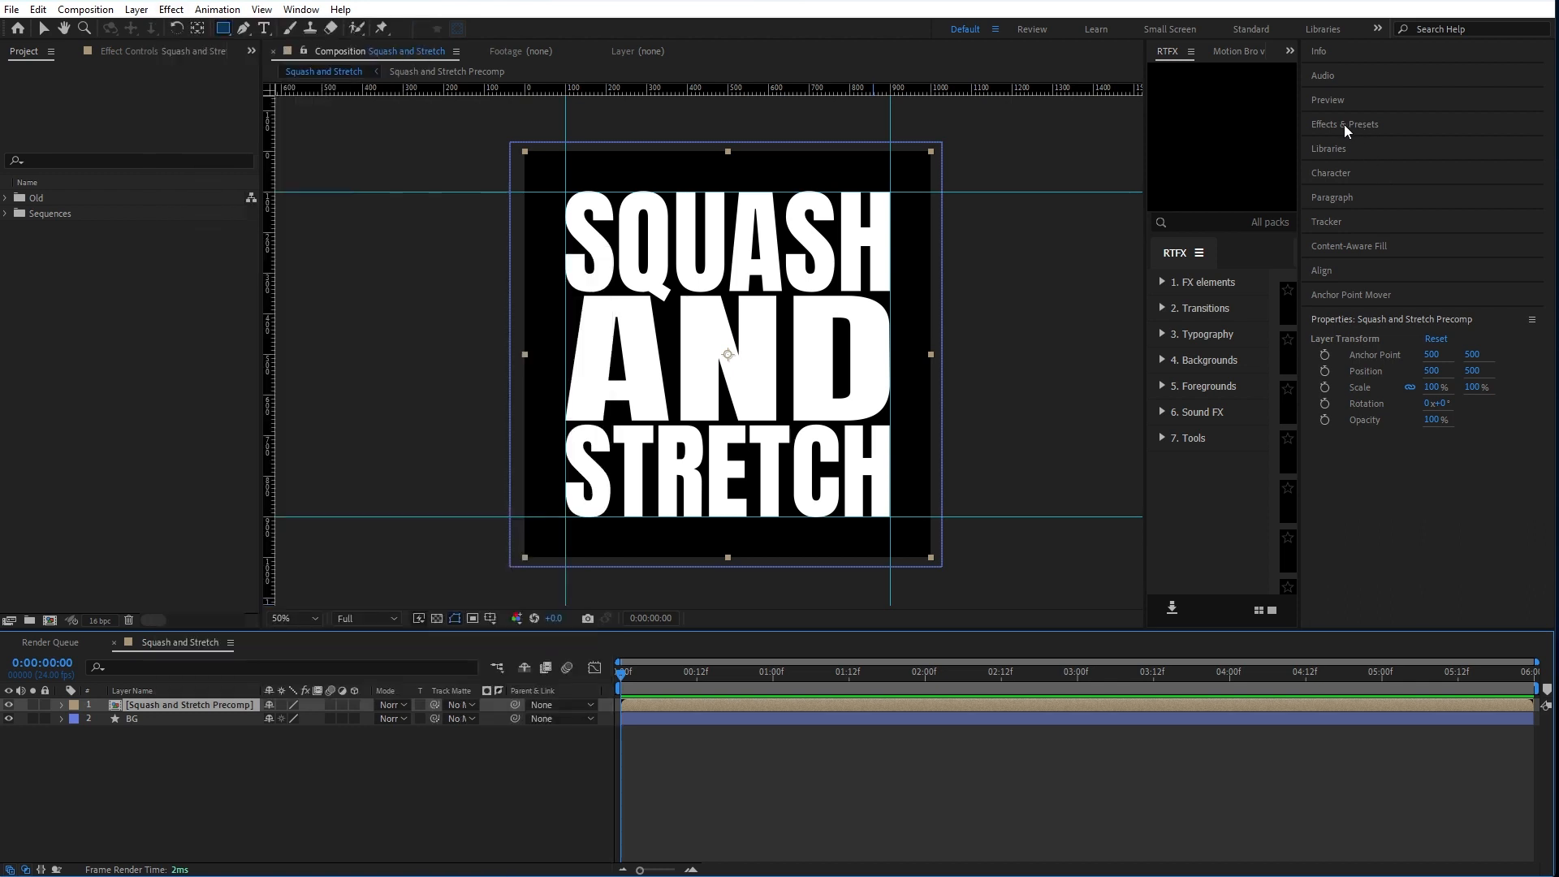
click(1344, 125)
text(mesh)
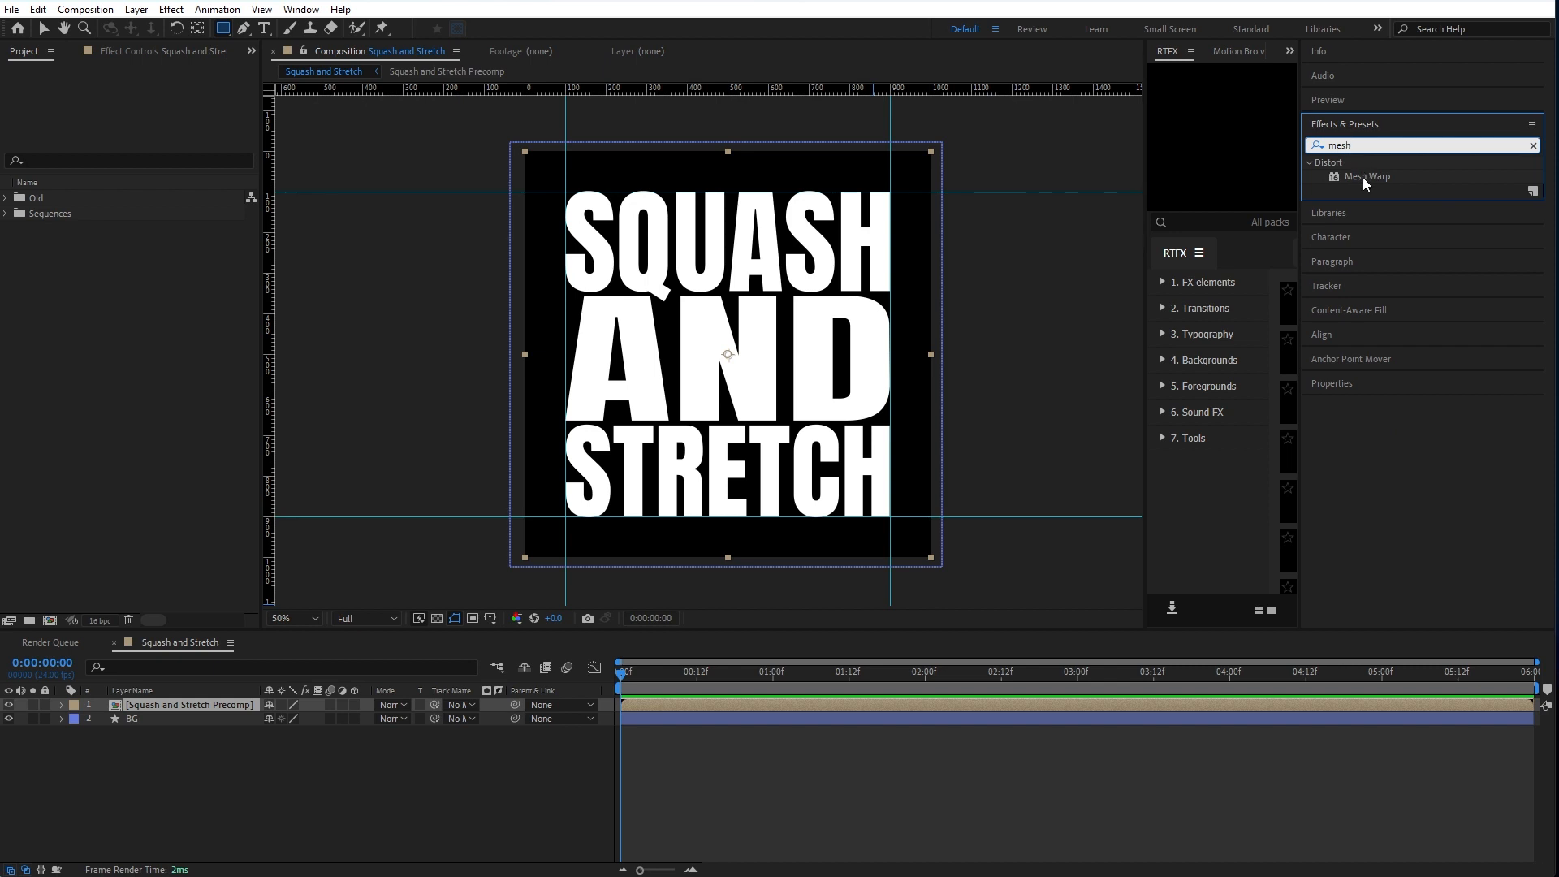
click(1362, 176)
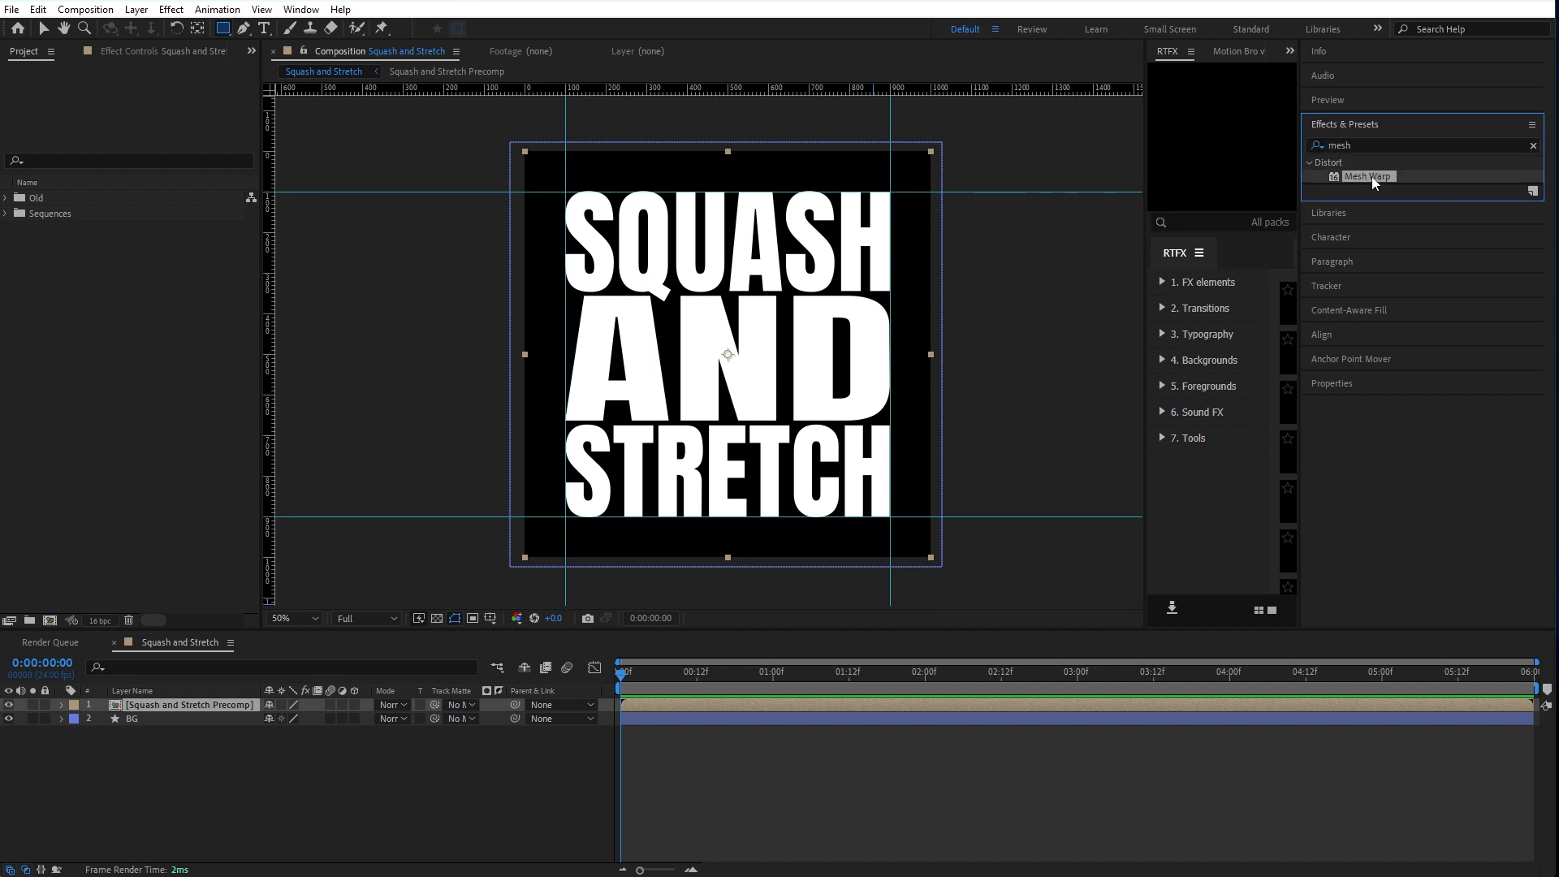
drag(1371, 177, 233, 701)
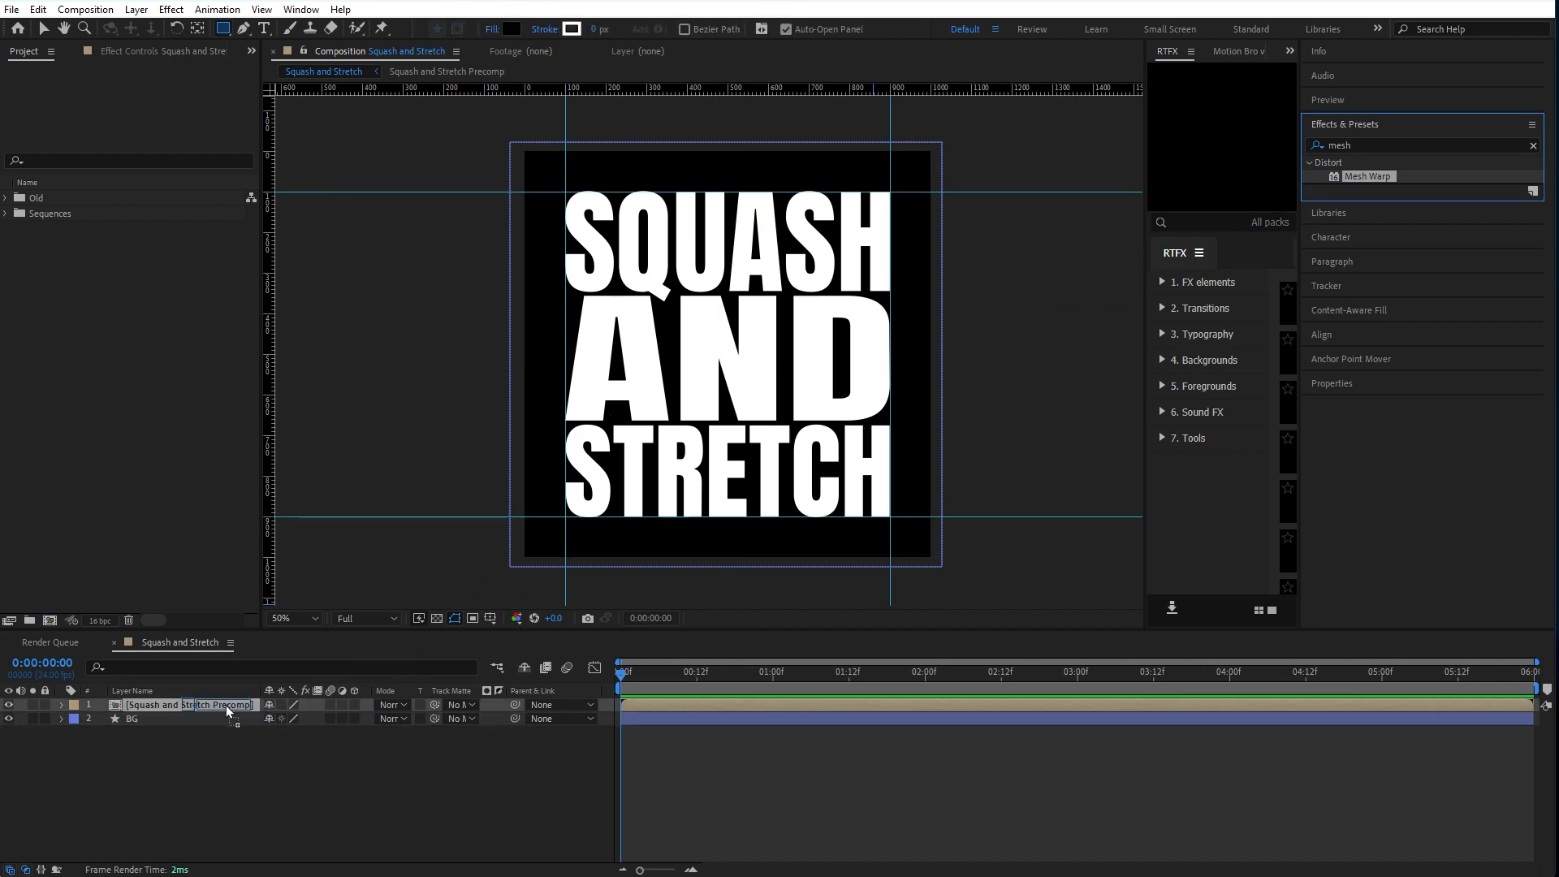
drag(226, 705, 228, 699)
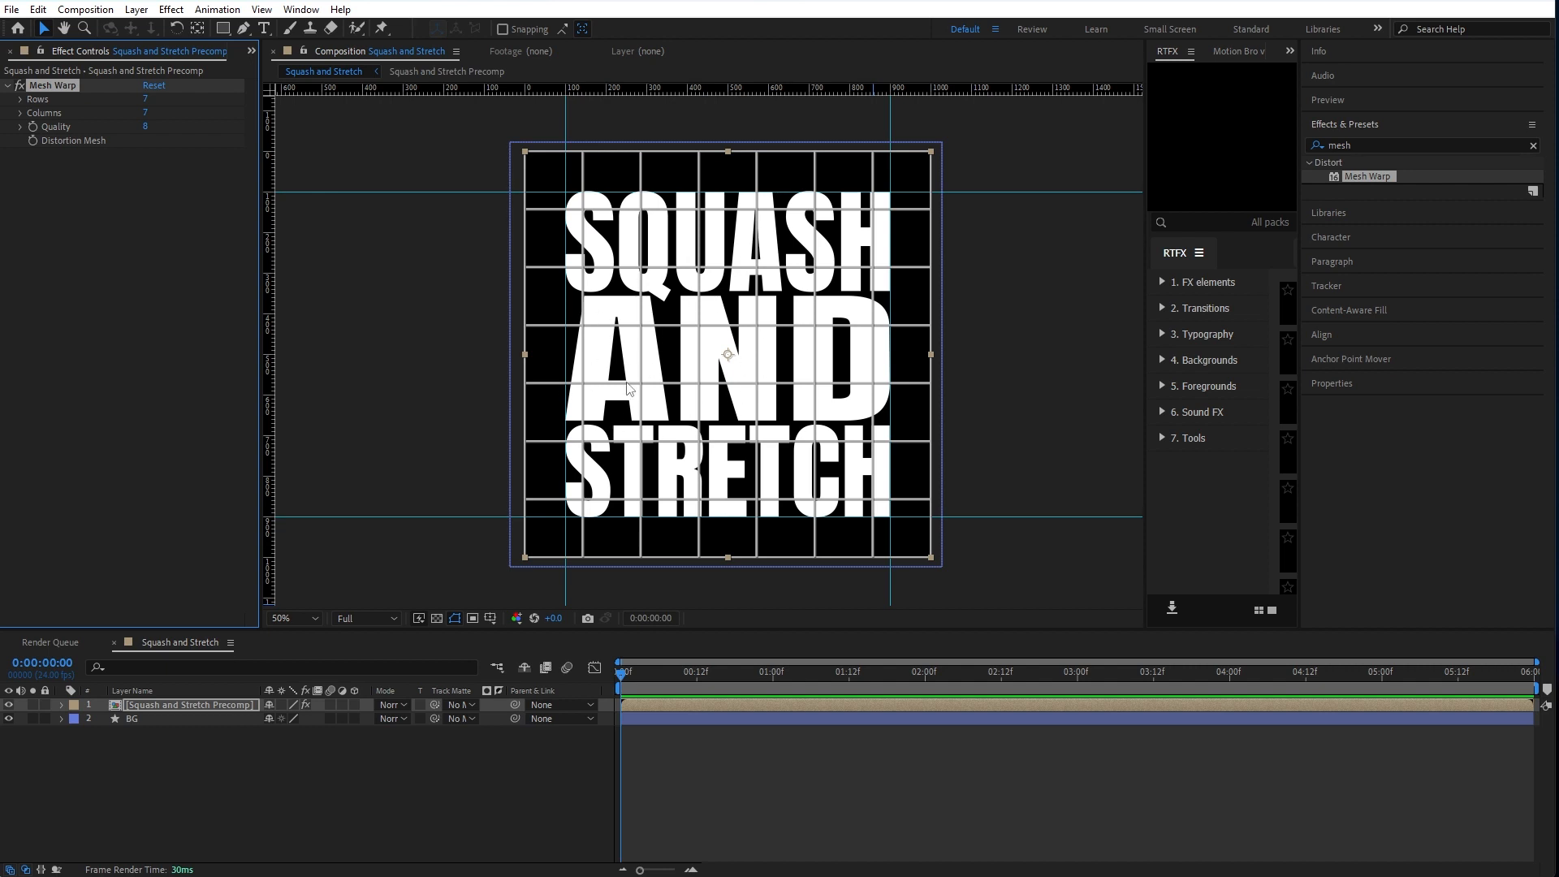
Step: Add one vertical and one horizontal guide crossing at the centre of the frame
drag(267, 322, 728, 309)
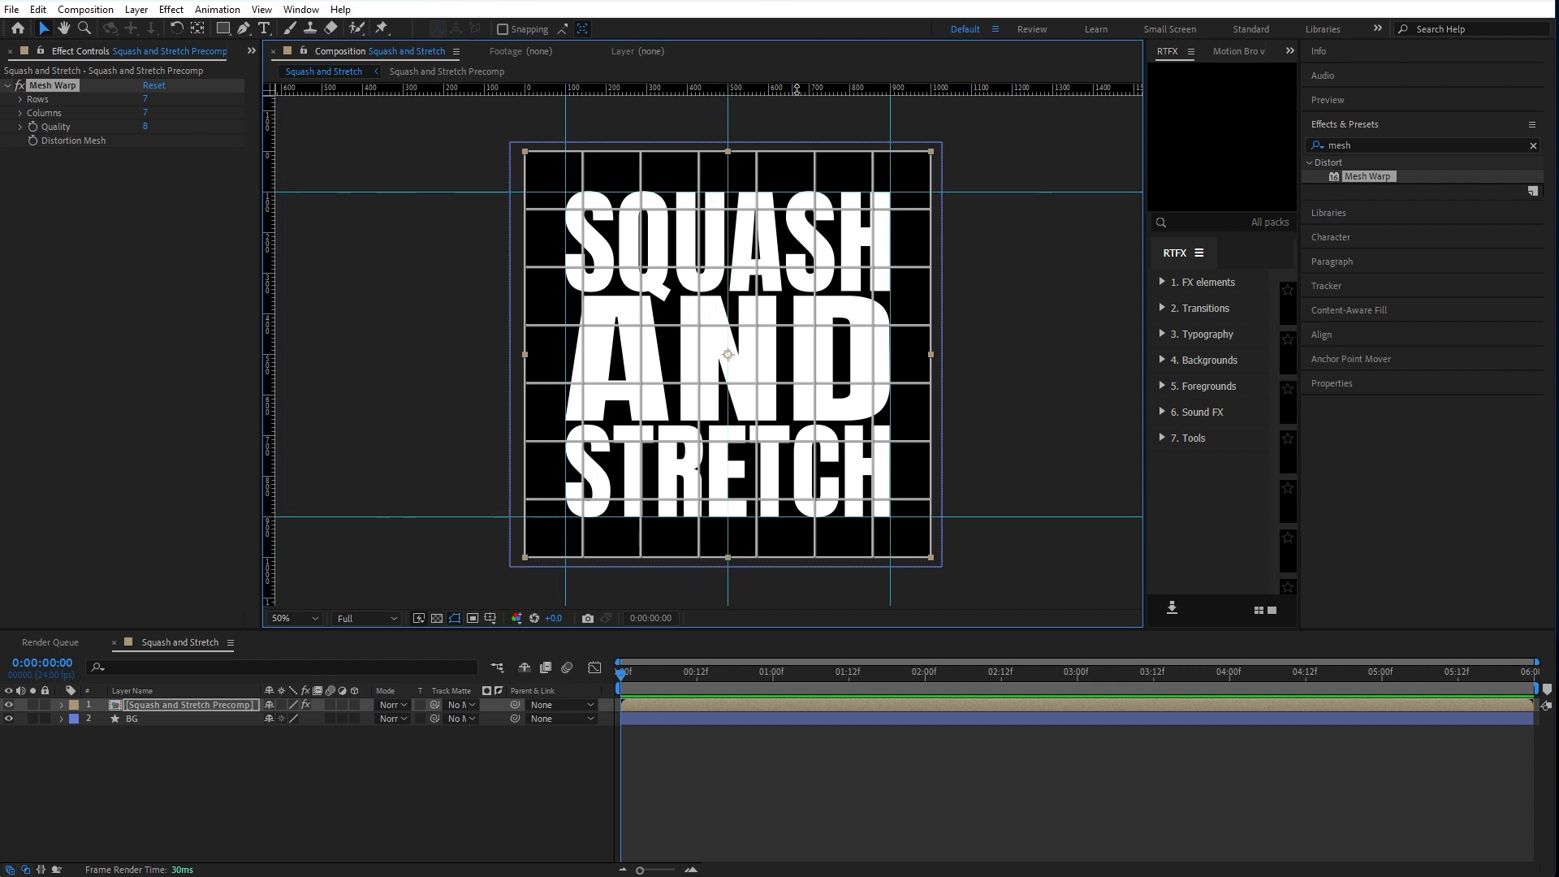
drag(797, 89, 802, 354)
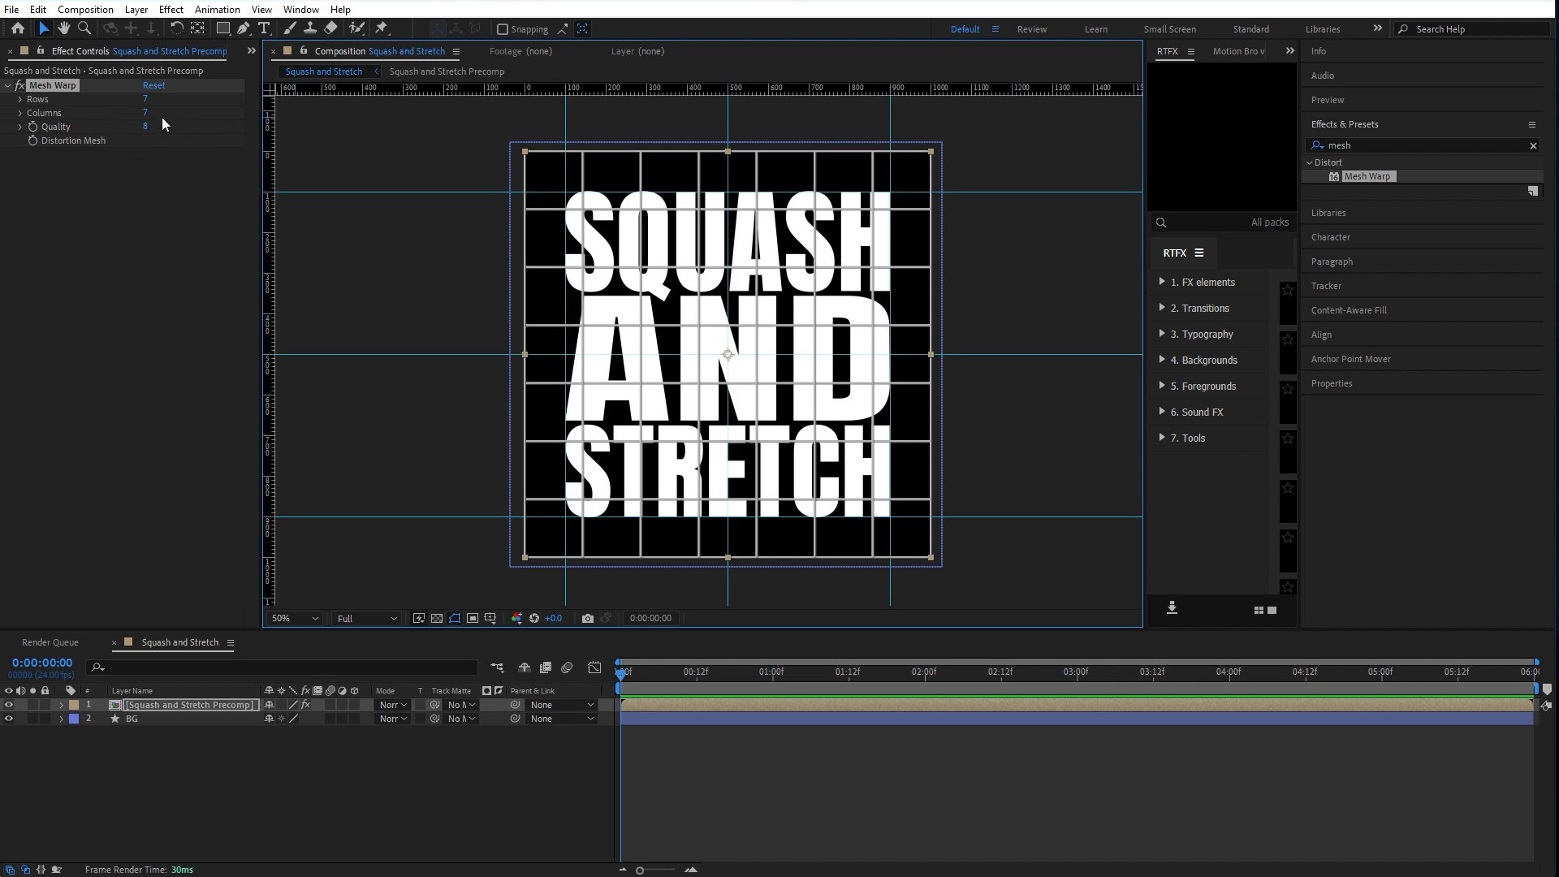
Step: Set the Mesh Warp to 3 rows and 3 columns and start keyframing its Distortion Mesh at 0:00:00:00
click(147, 98)
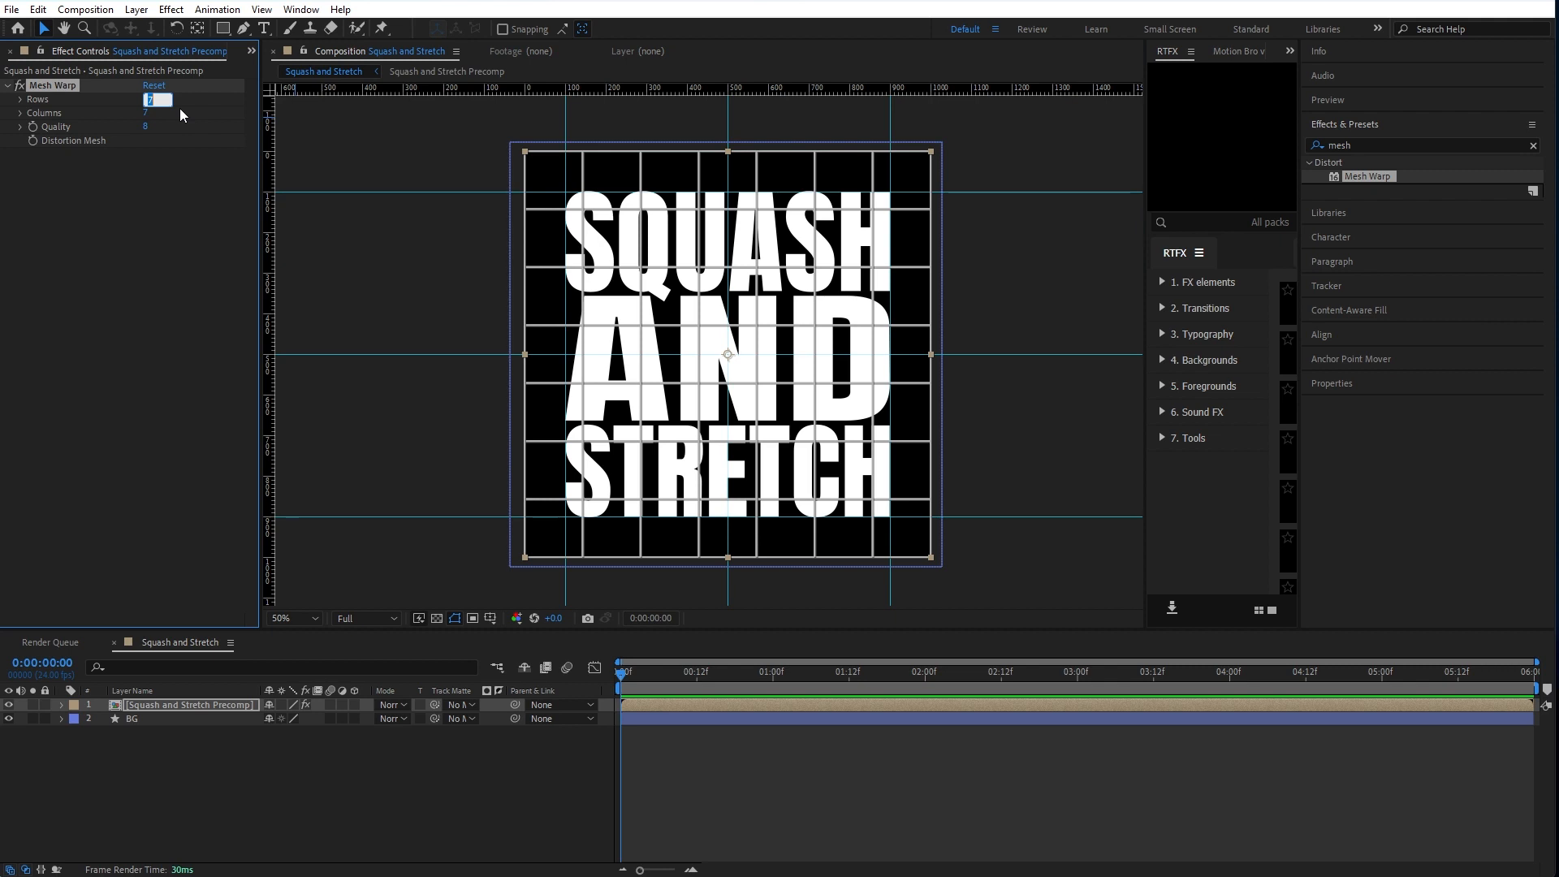
text(3)
key(Return)
click(156, 113)
text(3)
key(Return)
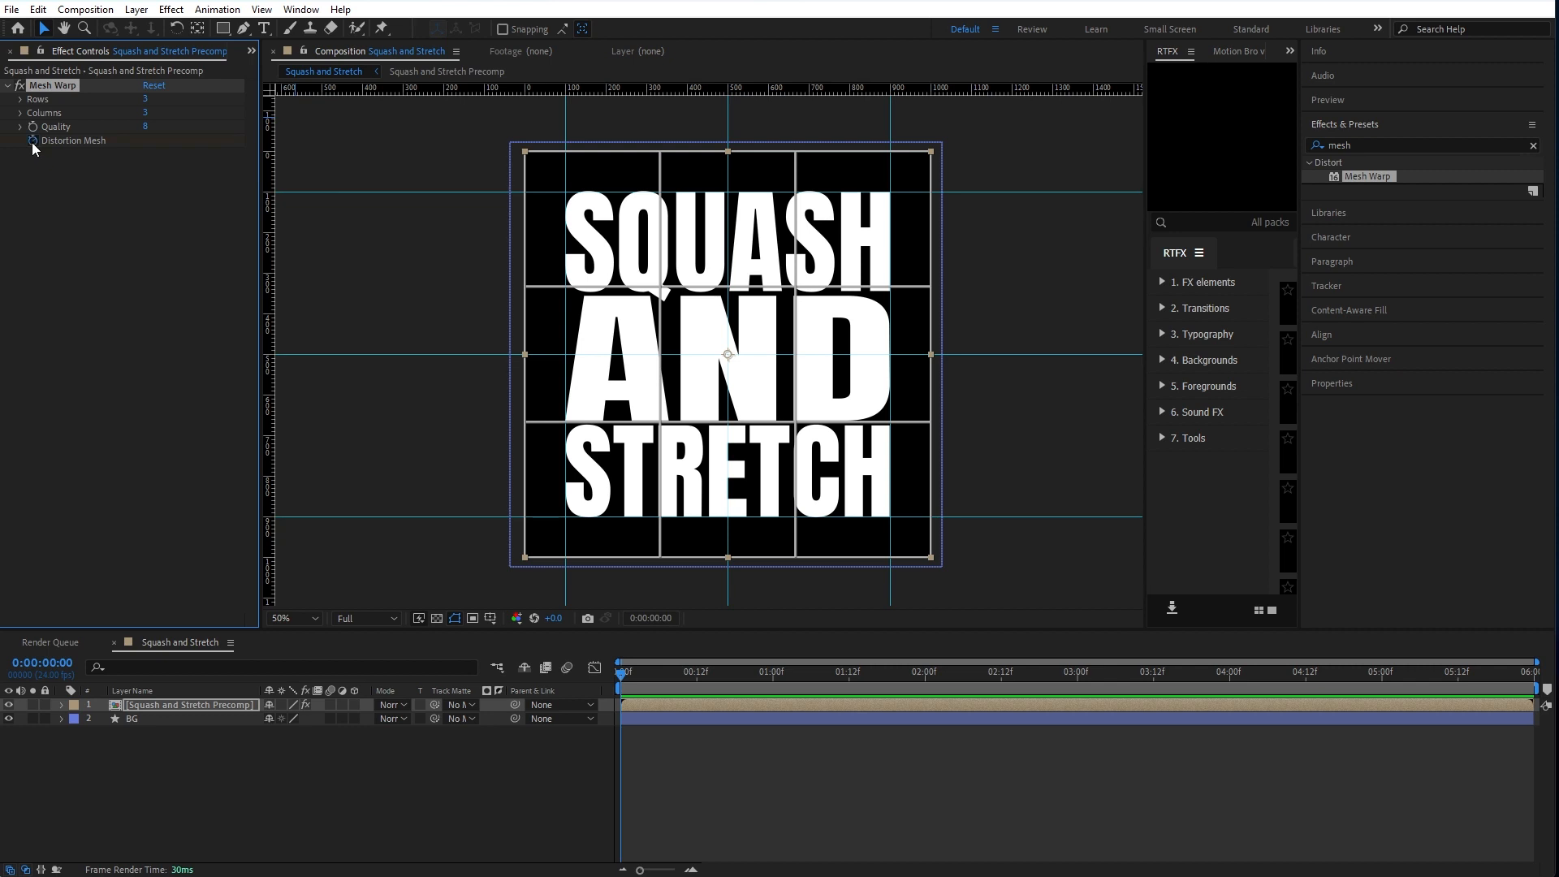
Step: Reveal the precomp layer's keyframed properties in the timeline and select the first Distortion Mesh keyframe
click(188, 705)
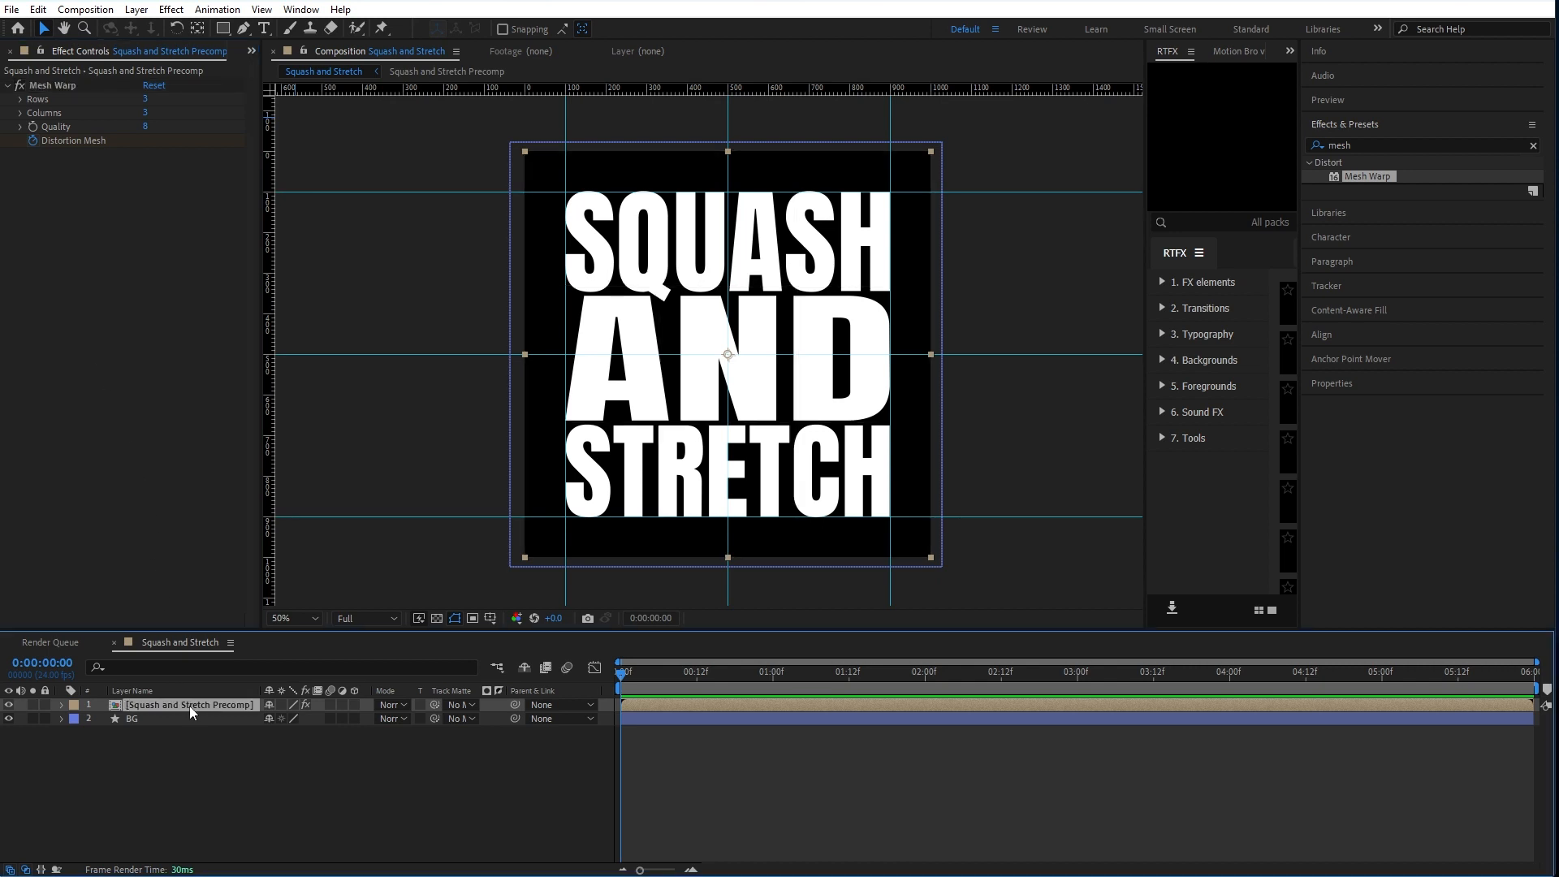
key(u)
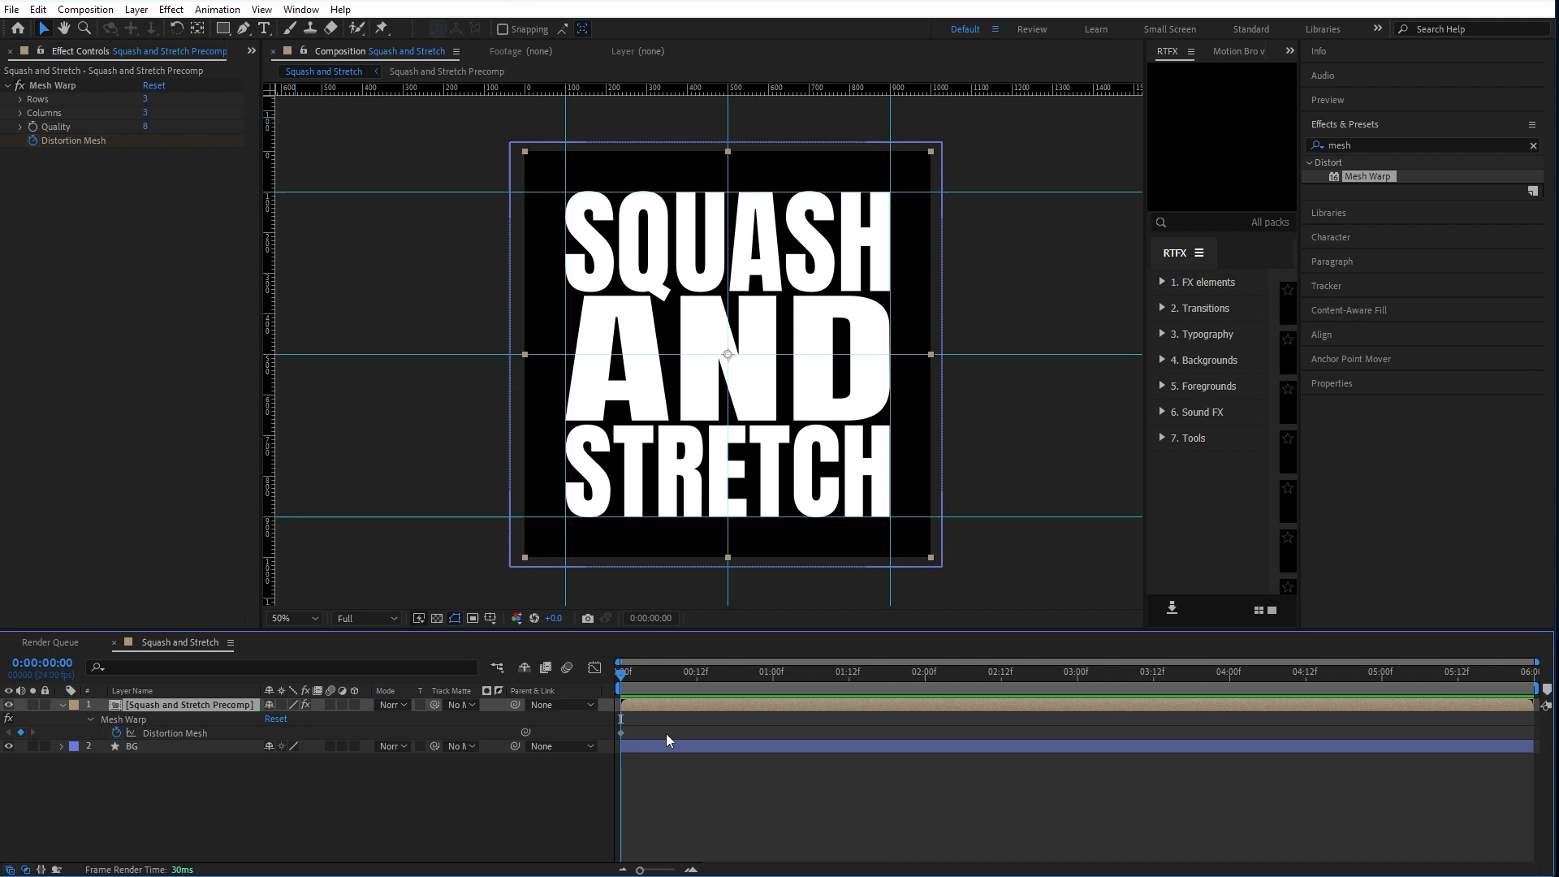
click(621, 732)
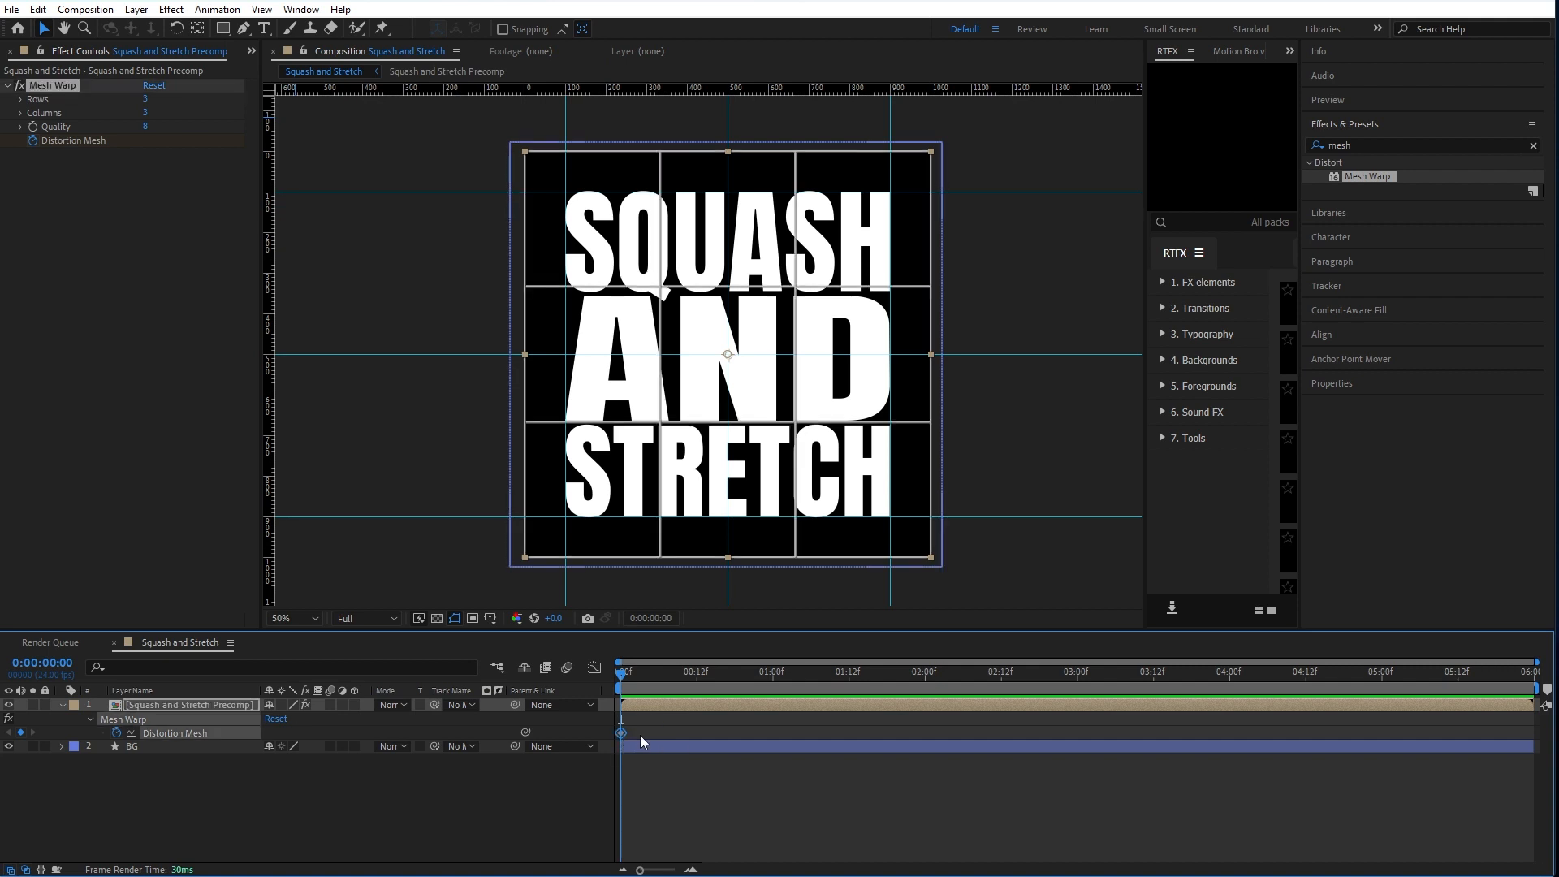
Step: At 0:00:00:12, select all four points of the upper inner mesh row and move them down to the horizontal centre guide
drag(636, 679, 695, 688)
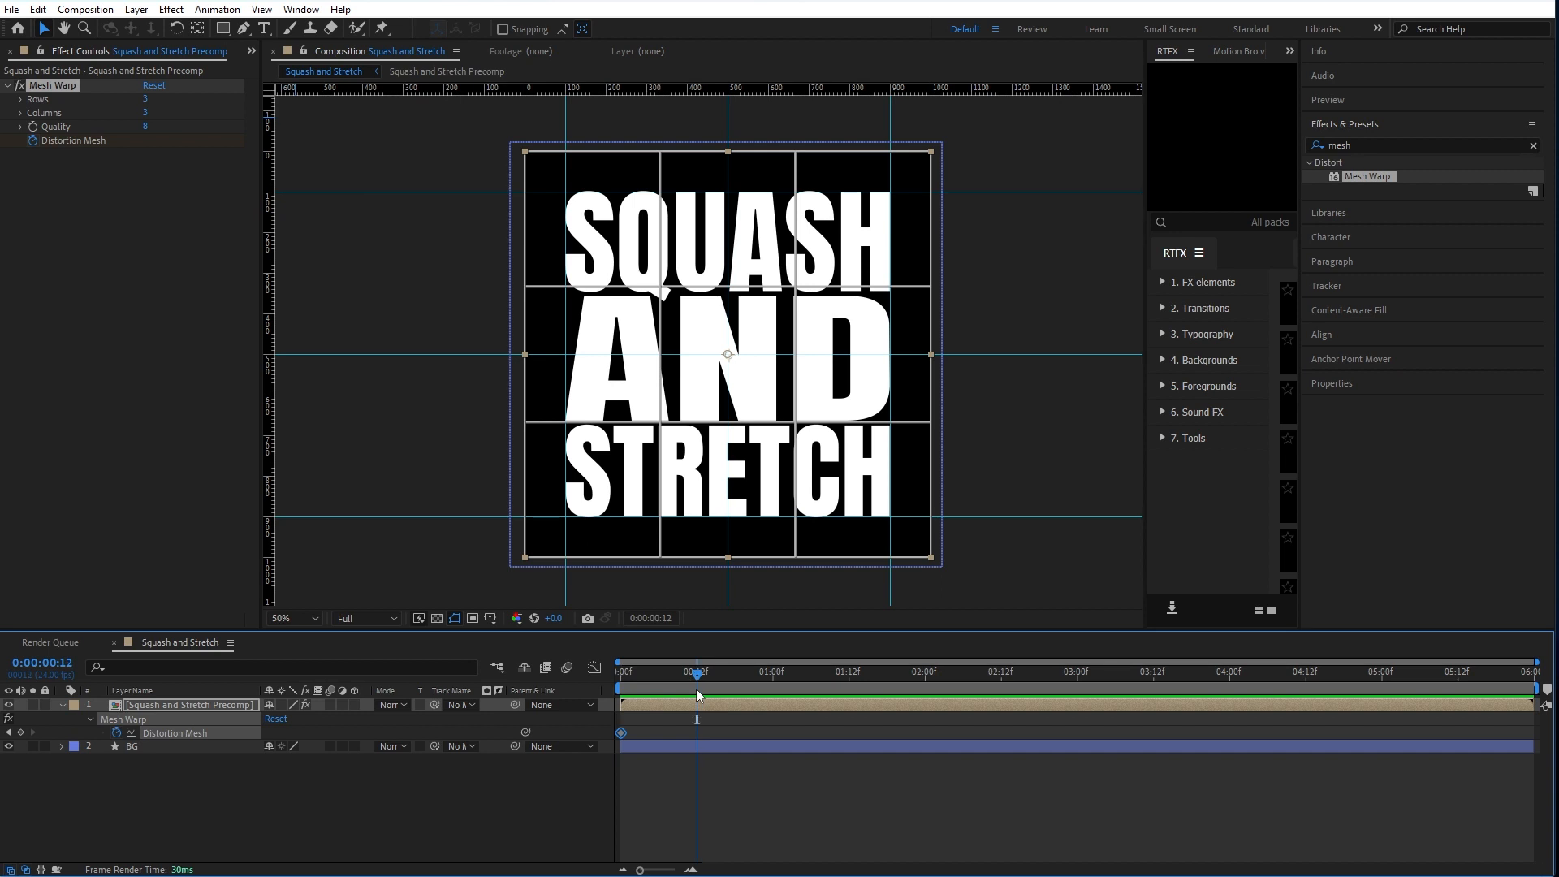
click(526, 292)
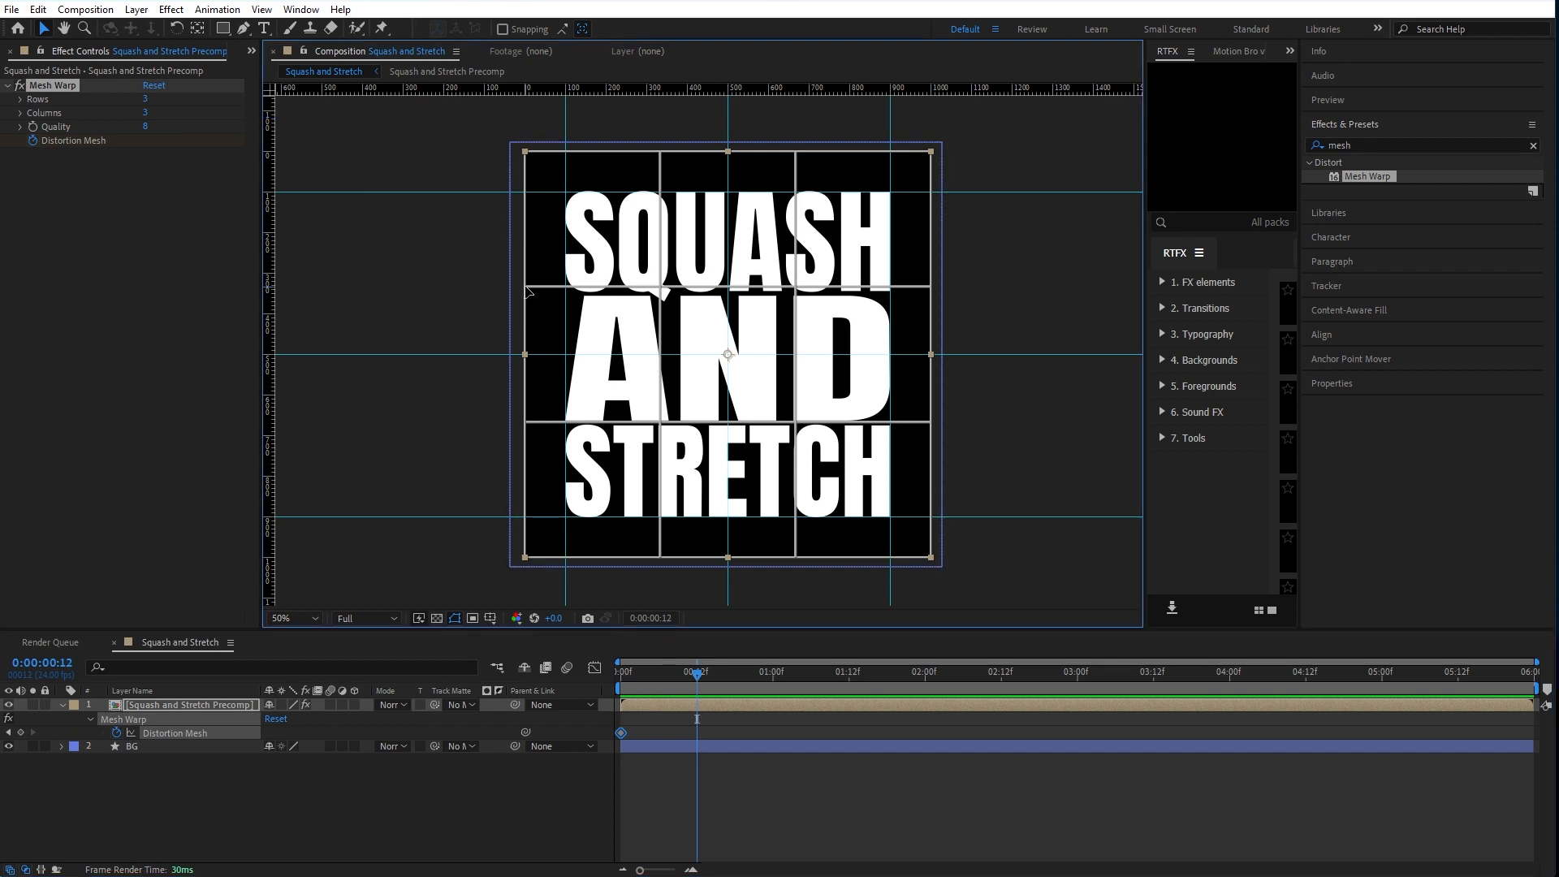
click(526, 290)
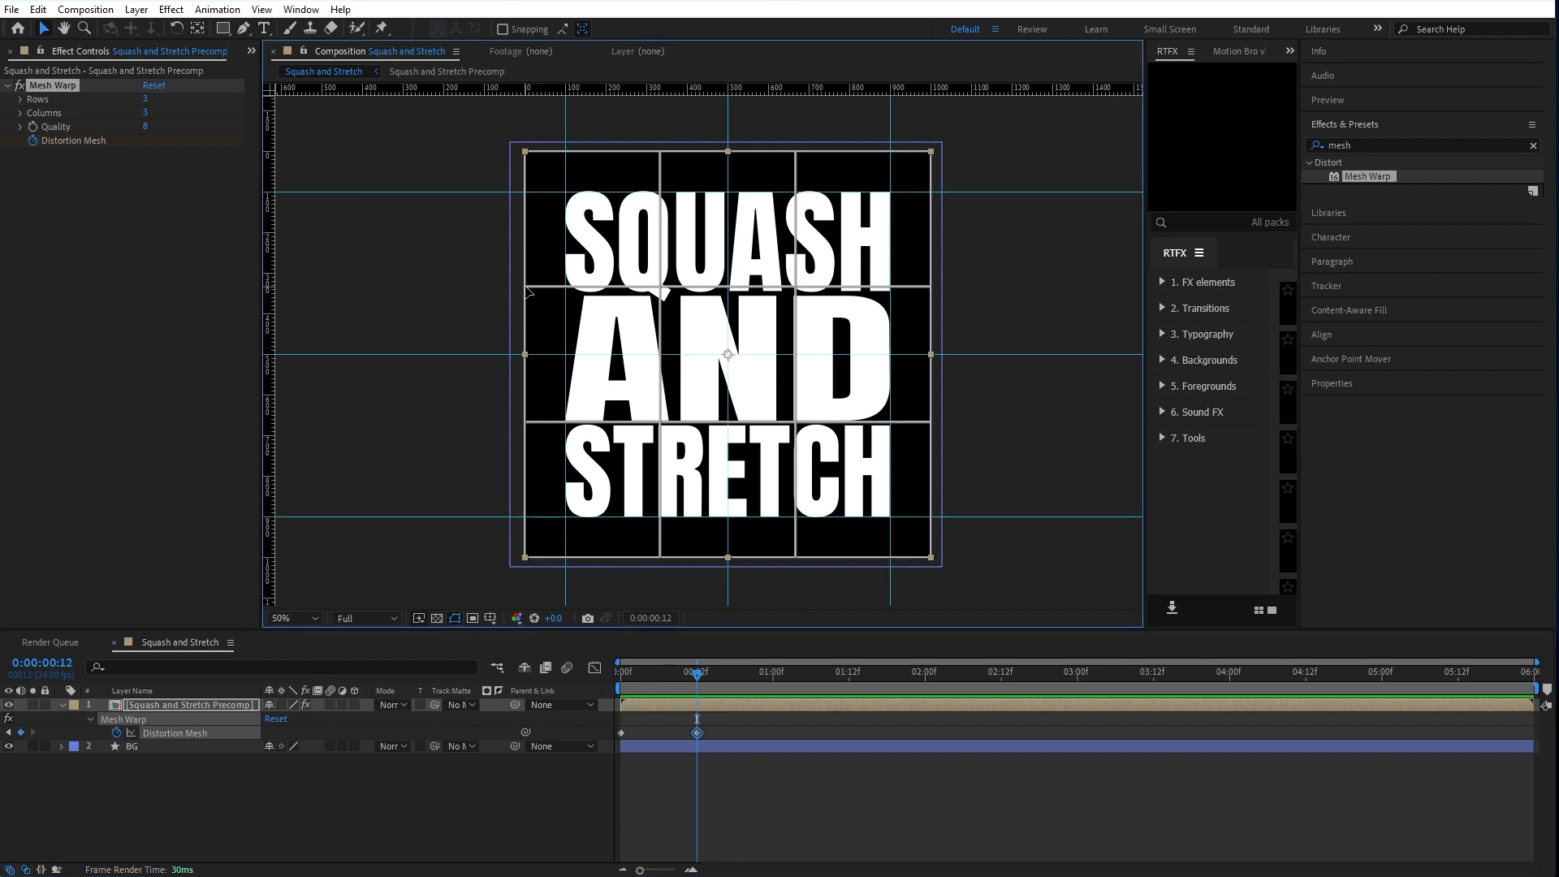
click(661, 288)
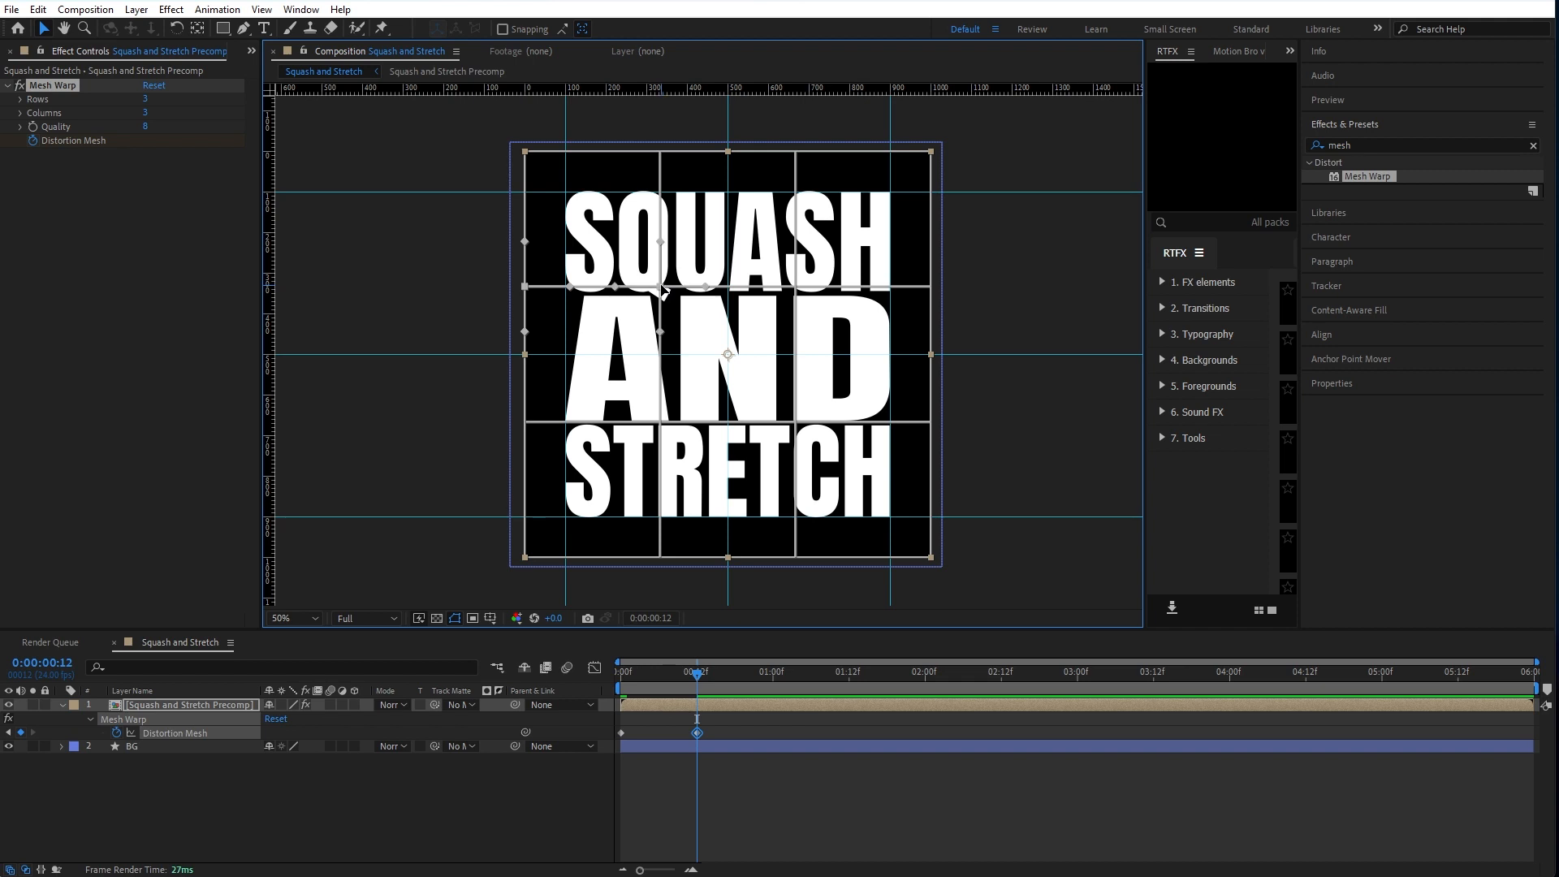
click(795, 287)
click(930, 286)
drag(797, 289, 795, 358)
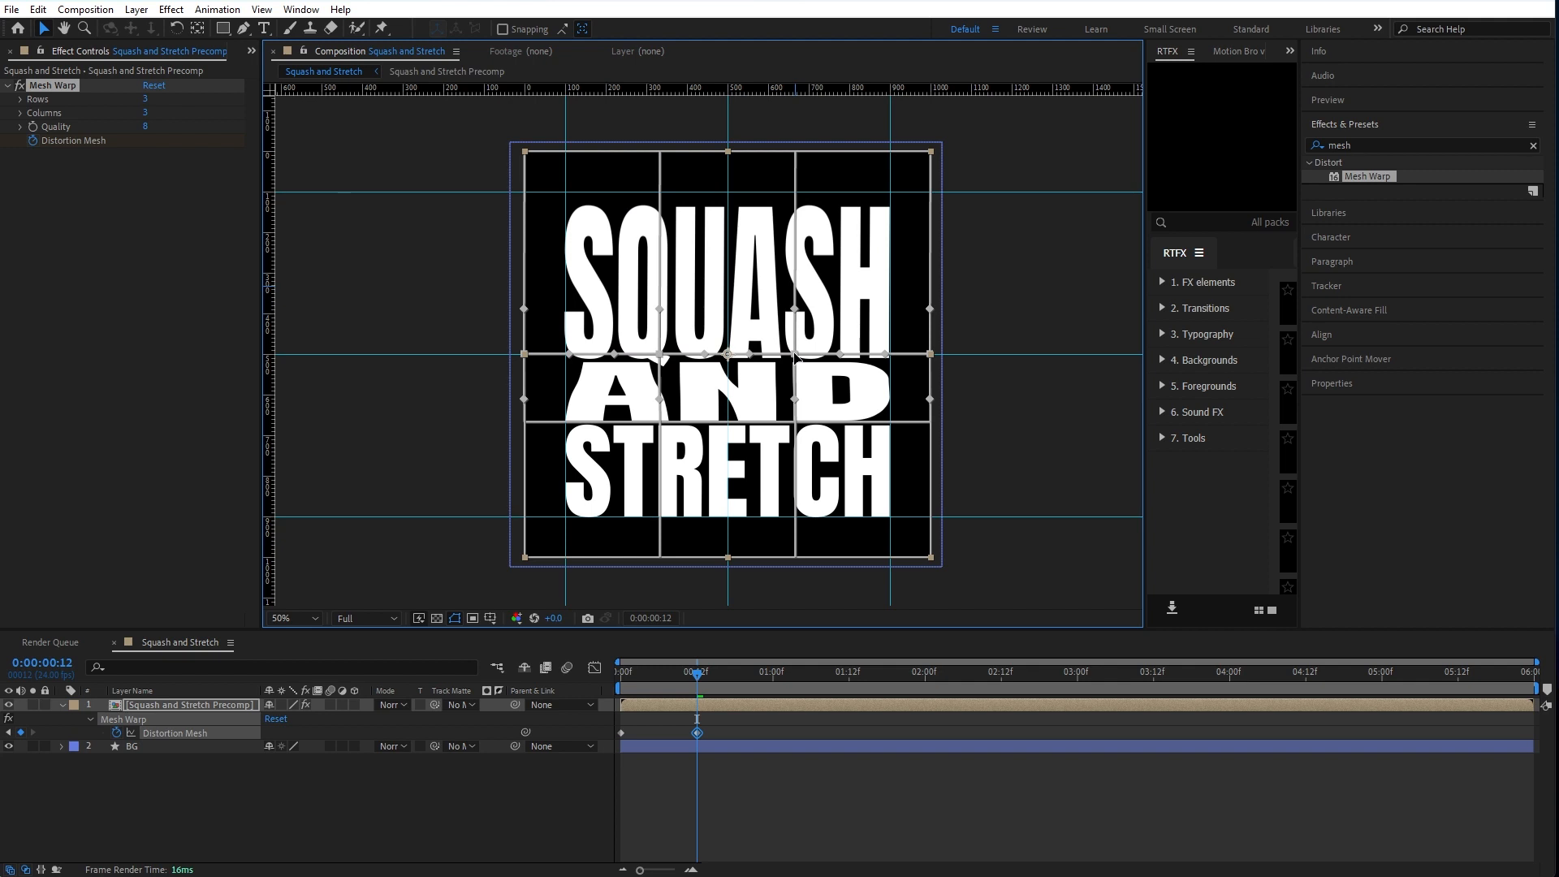
Step: At 0:00:00:12, lower all four points of the mesh row between AND and STRETCH by about 100 px
click(526, 422)
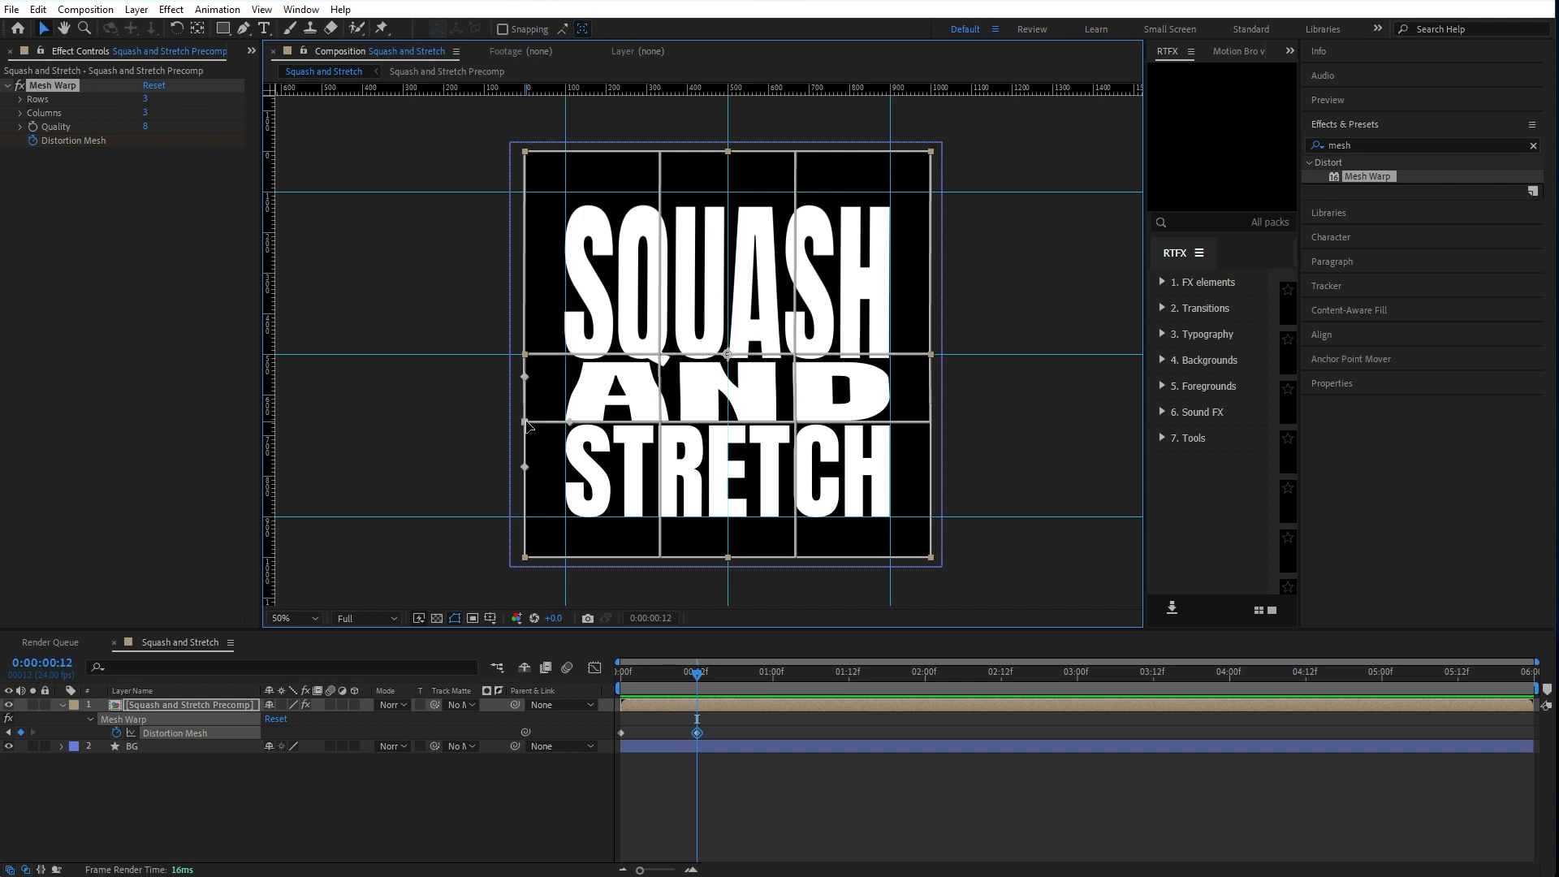
shift+click(660, 421)
shift+click(796, 422)
shift+click(930, 421)
drag(796, 422, 795, 465)
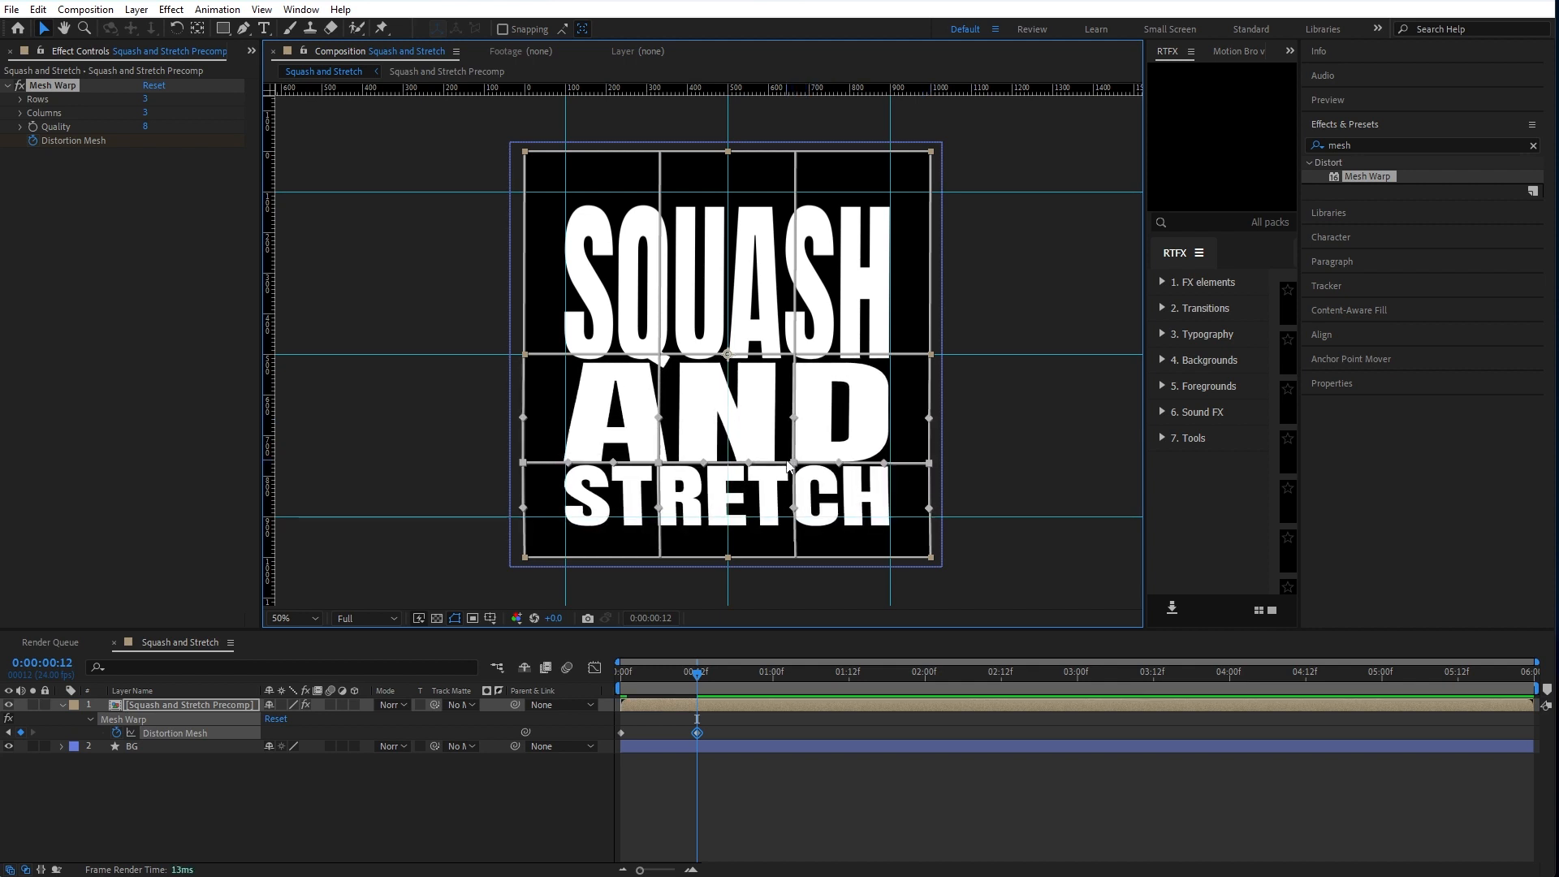
Step: Copy the Distortion Mesh keyframe from 0:00:00:12 to 0:00:01:00 to hold the warped pose
click(733, 835)
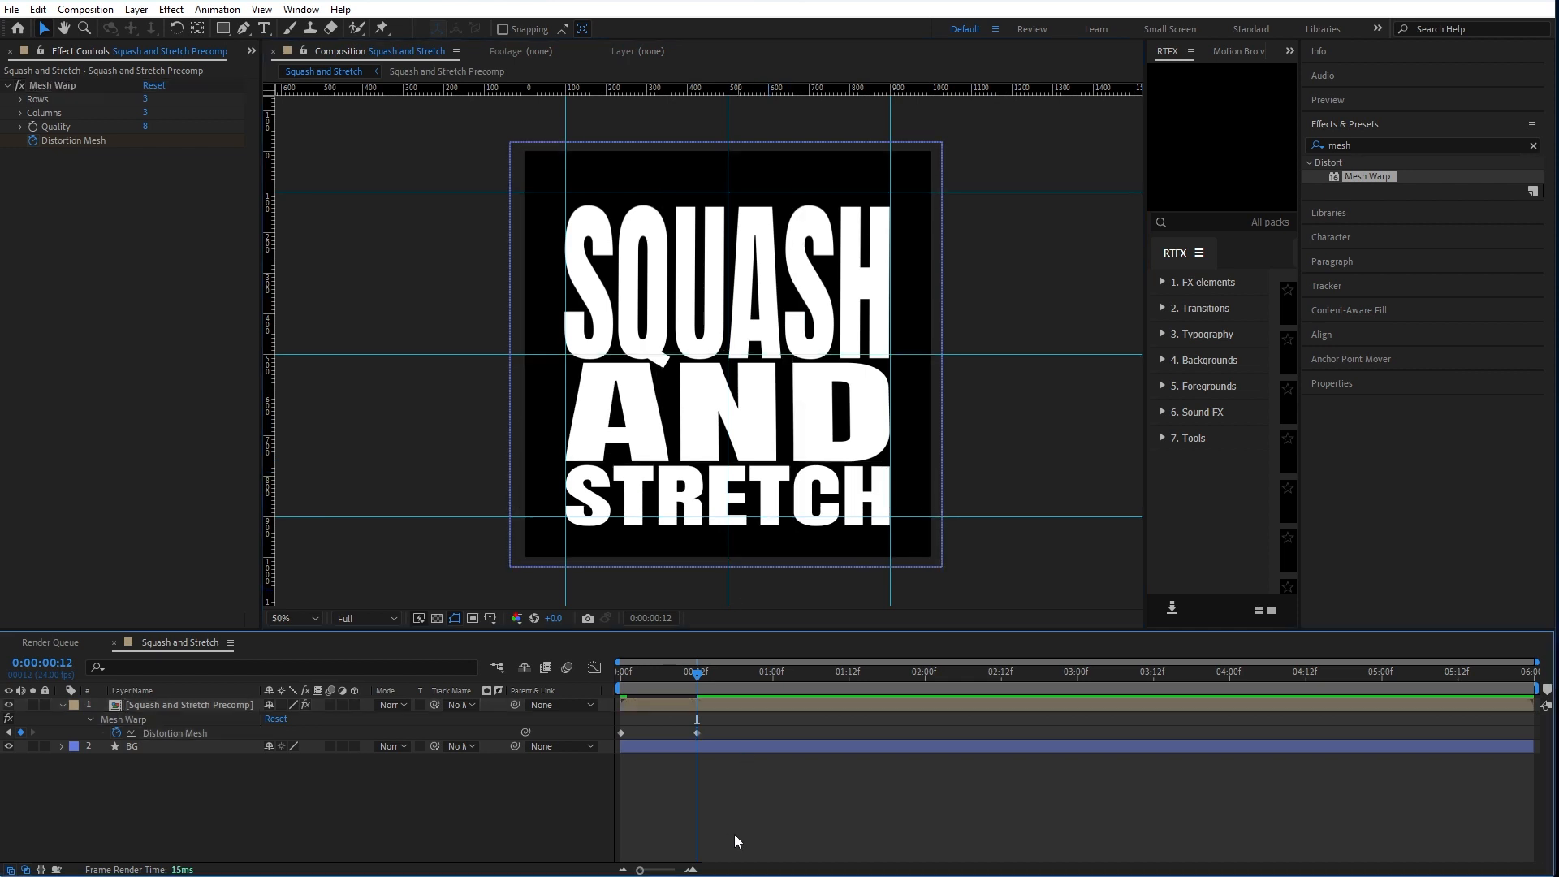
click(695, 732)
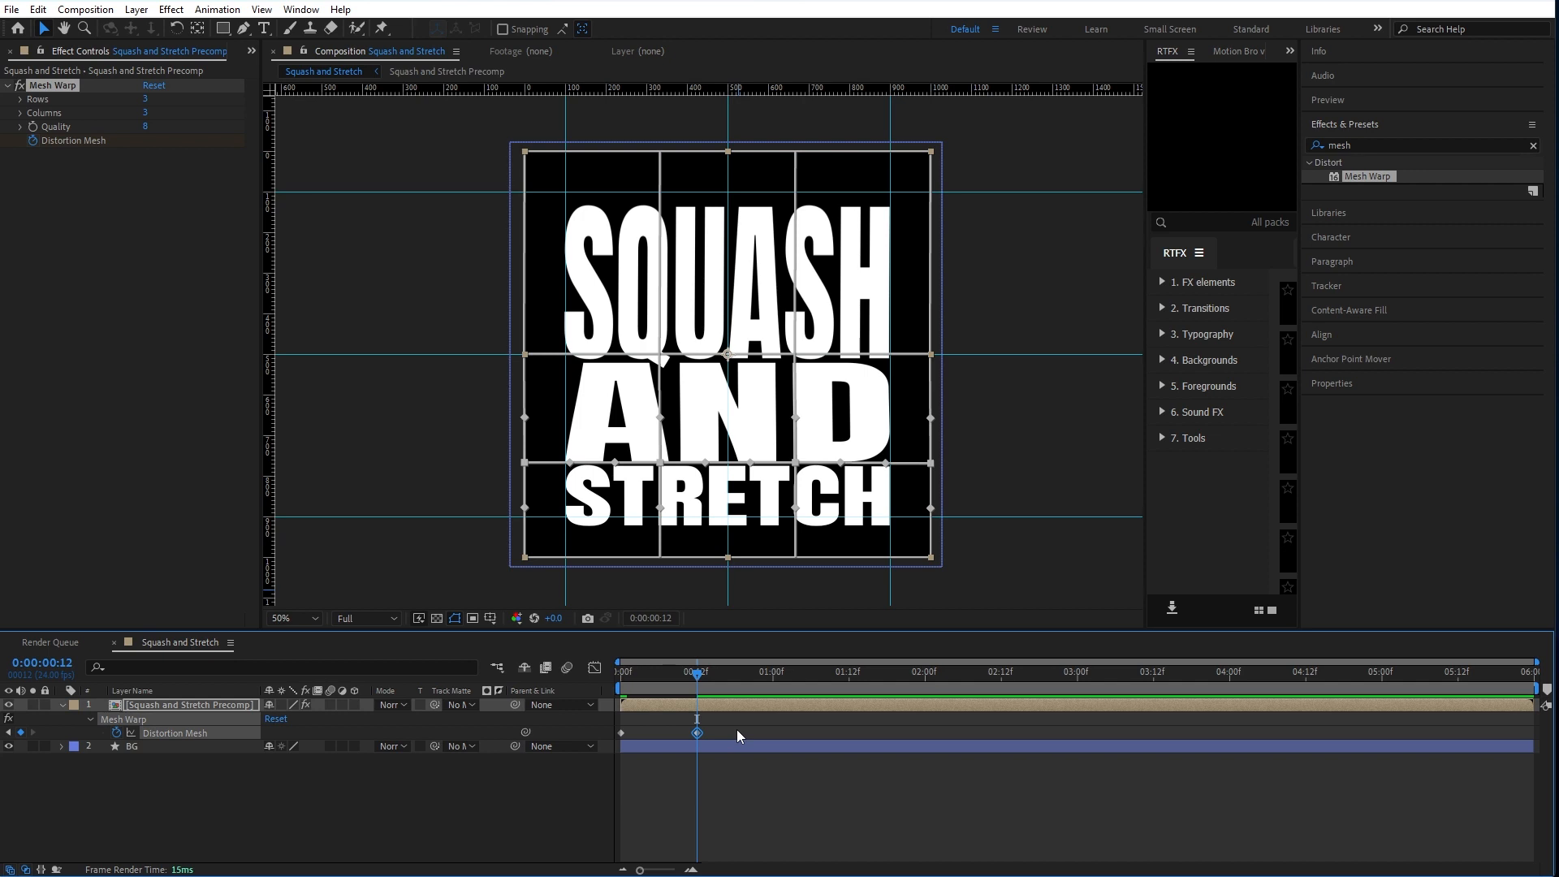
drag(699, 673, 774, 684)
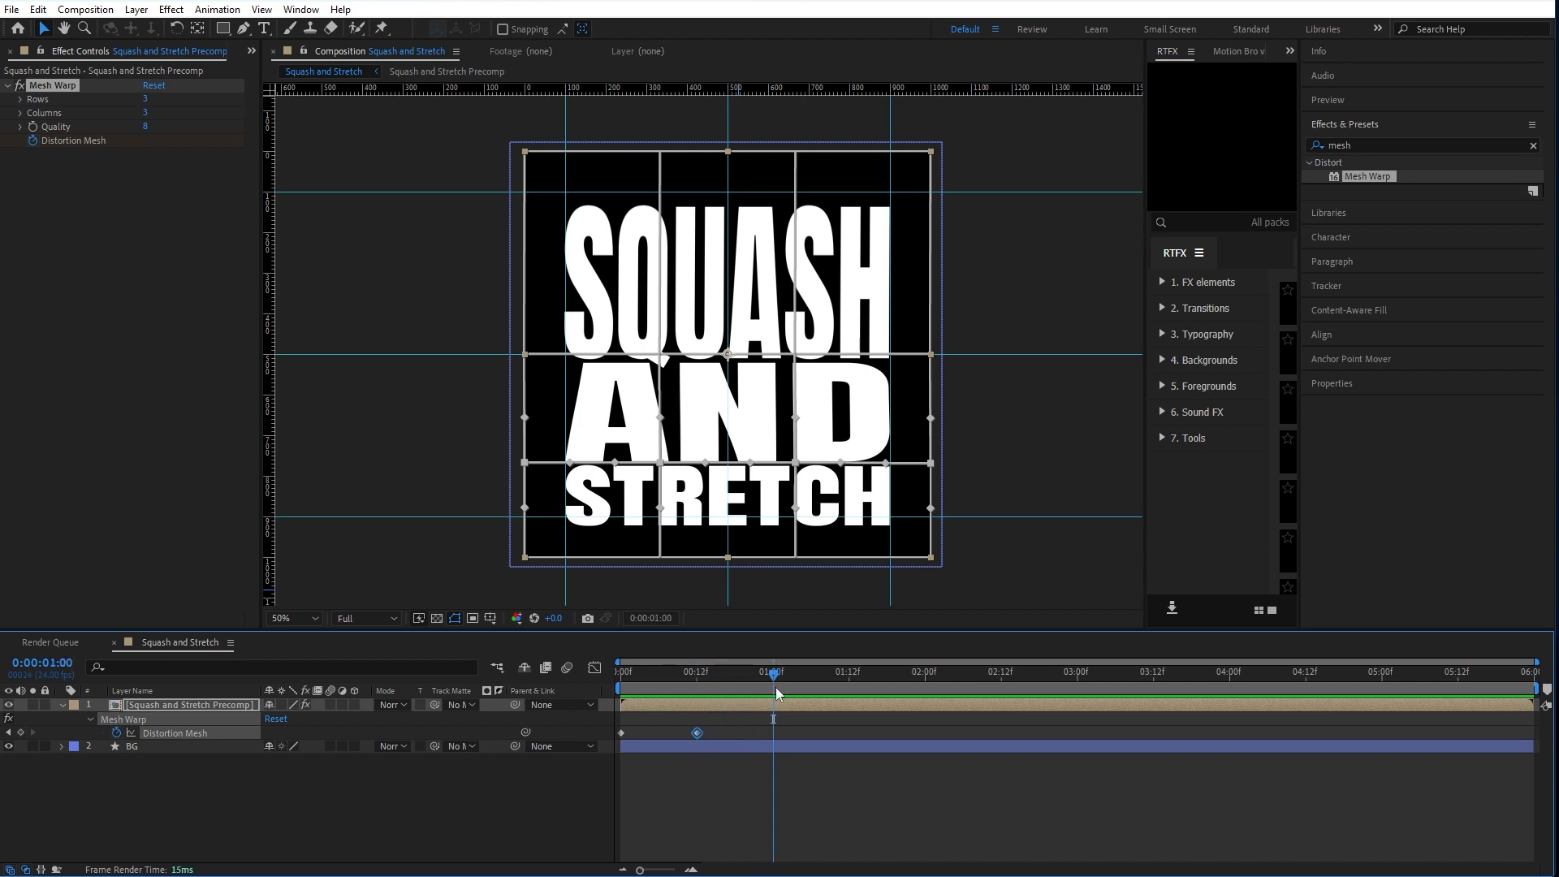
key(ctrl+v)
Step: At 0:00:01:12, raise the four points of the mesh row below SQUASH well above the horizontal centre guide, squashing that word
drag(792, 676, 850, 678)
click(524, 354)
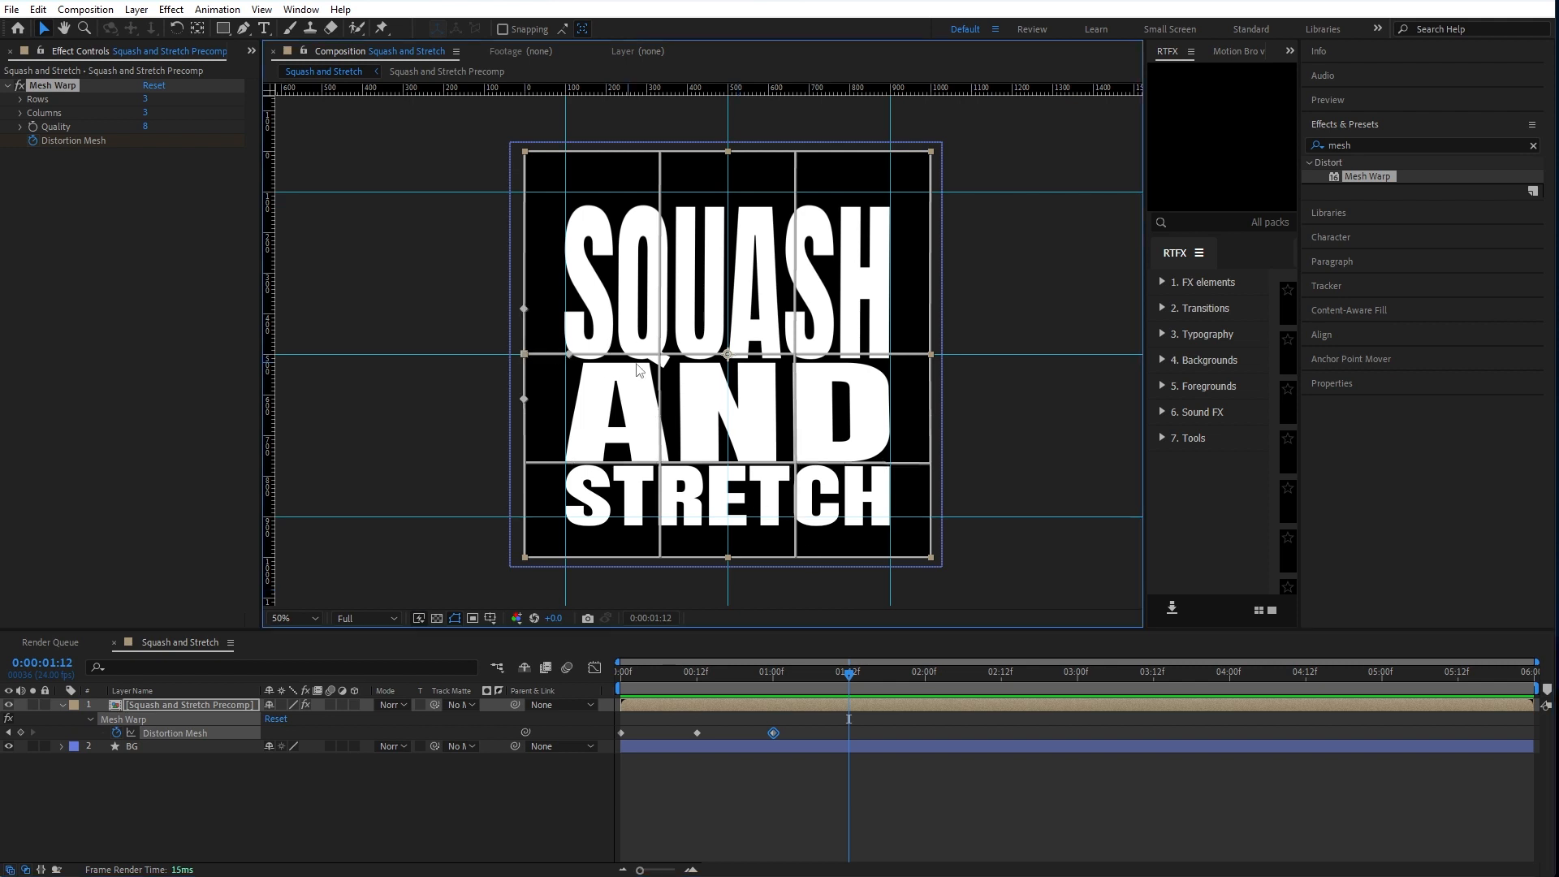
shift+click(659, 354)
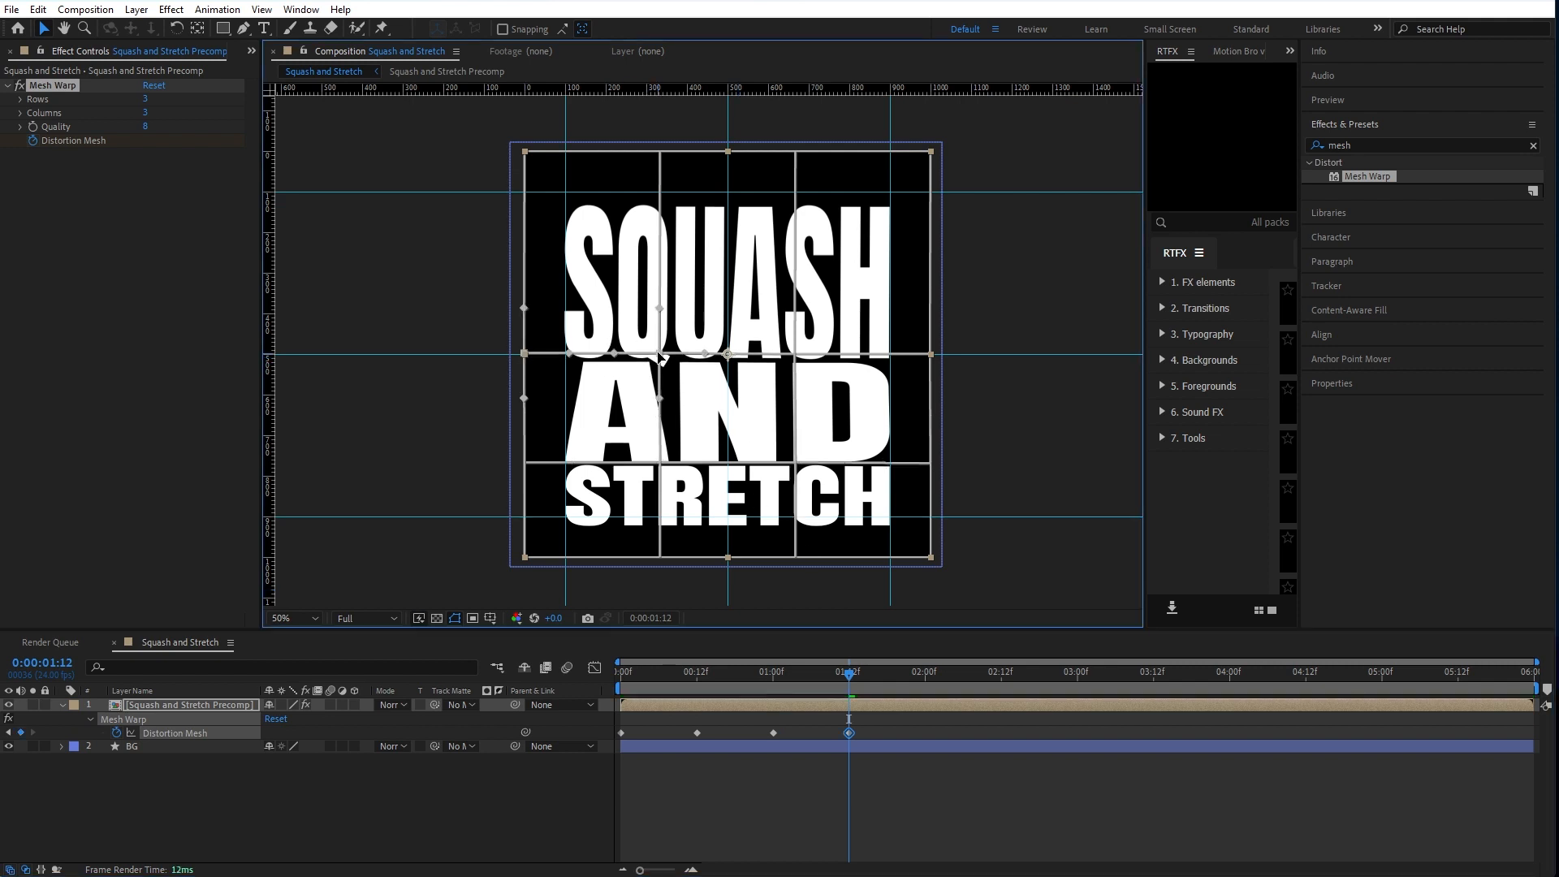
shift+click(795, 354)
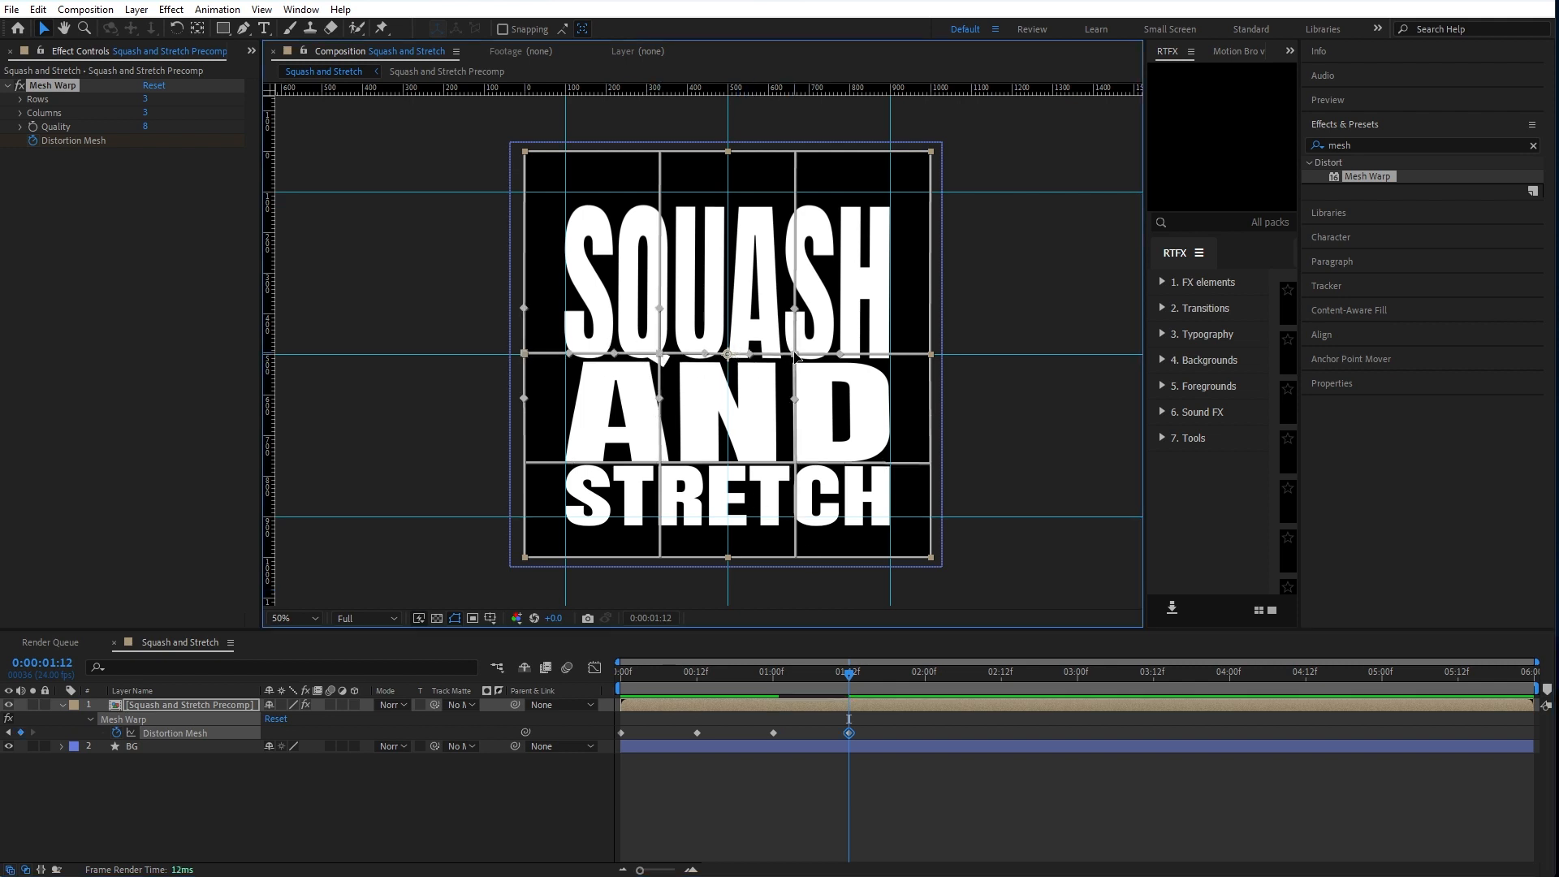
shift+click(930, 354)
drag(659, 354, 662, 243)
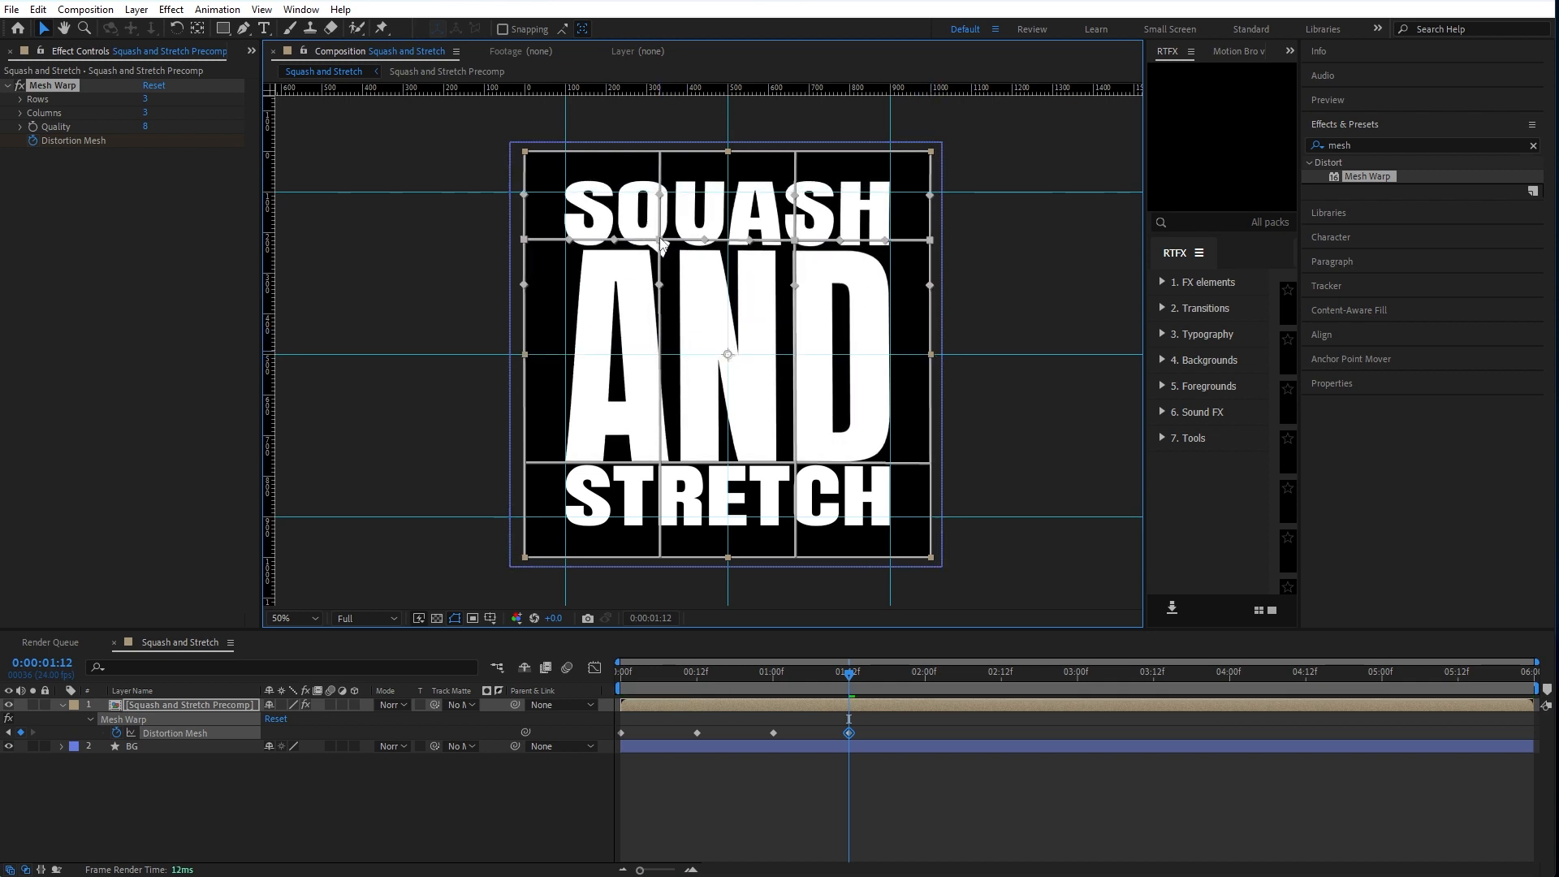
Step: At 0:00:01:12, raise the four points of the mesh row above STRETCH to the horizontal centre guide
click(524, 462)
shift+click(659, 462)
shift+click(795, 462)
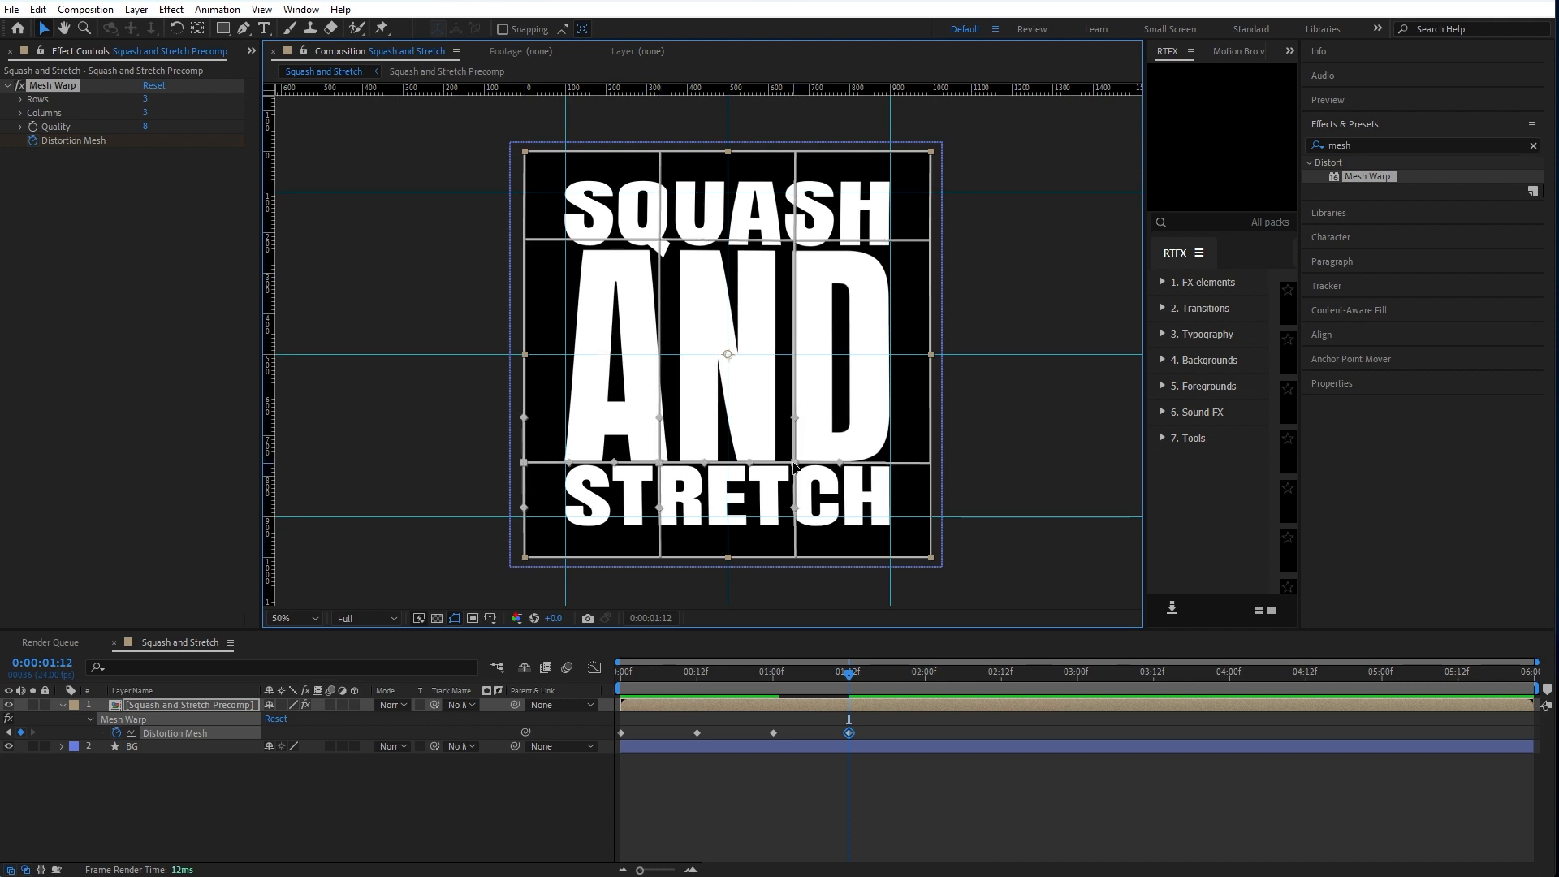
shift+click(930, 462)
drag(795, 463, 793, 355)
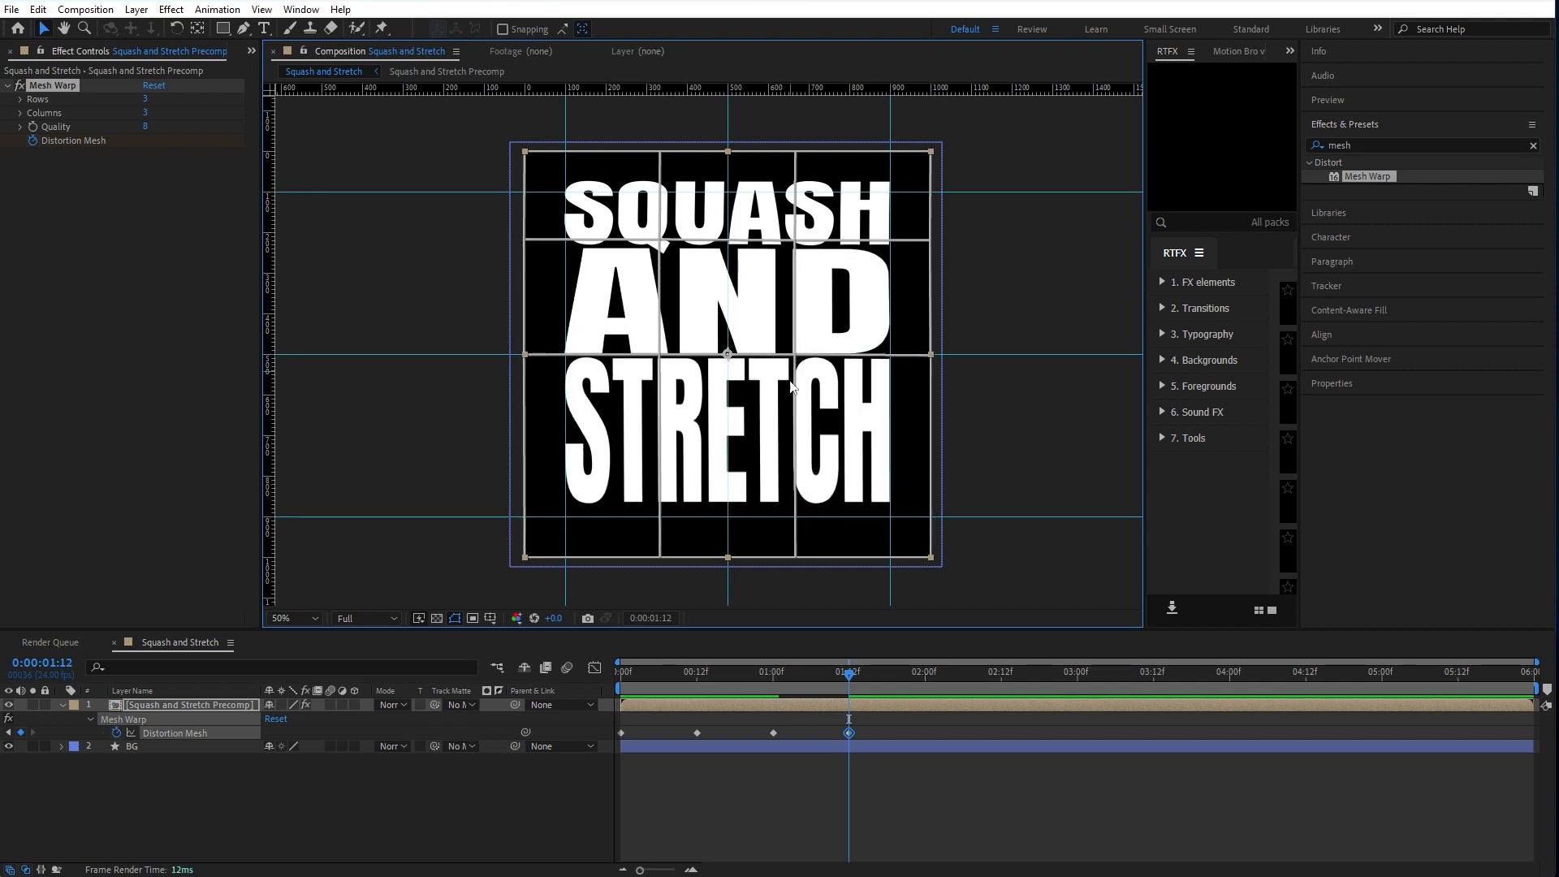
Step: Copy the Distortion Mesh keyframe from 0:00:01:12 to 0:00:02:00 and return to the start of the timeline
click(849, 734)
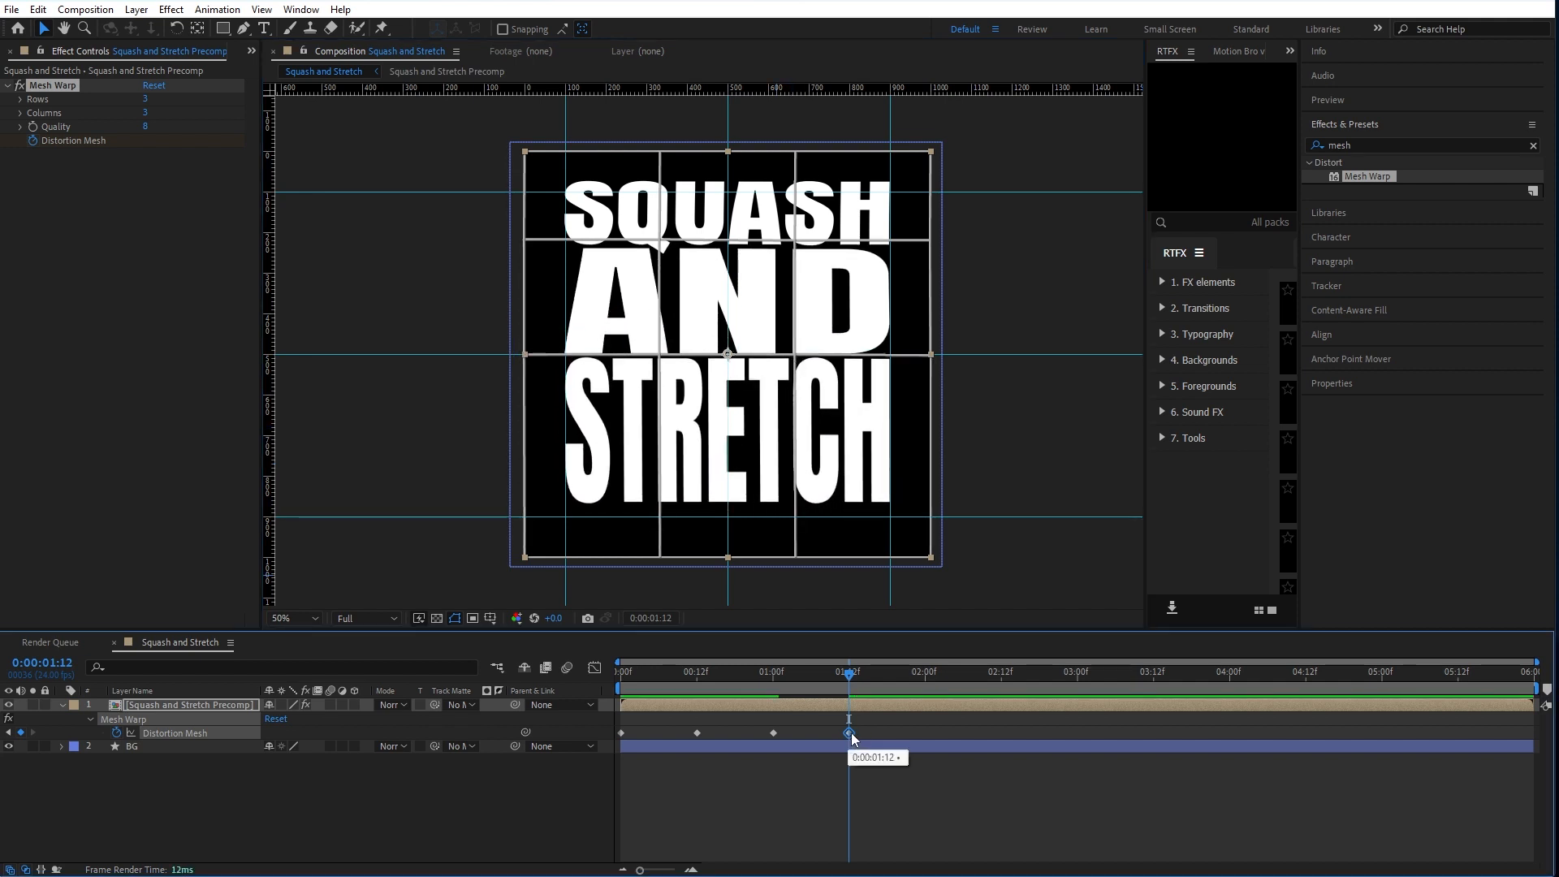
click(923, 677)
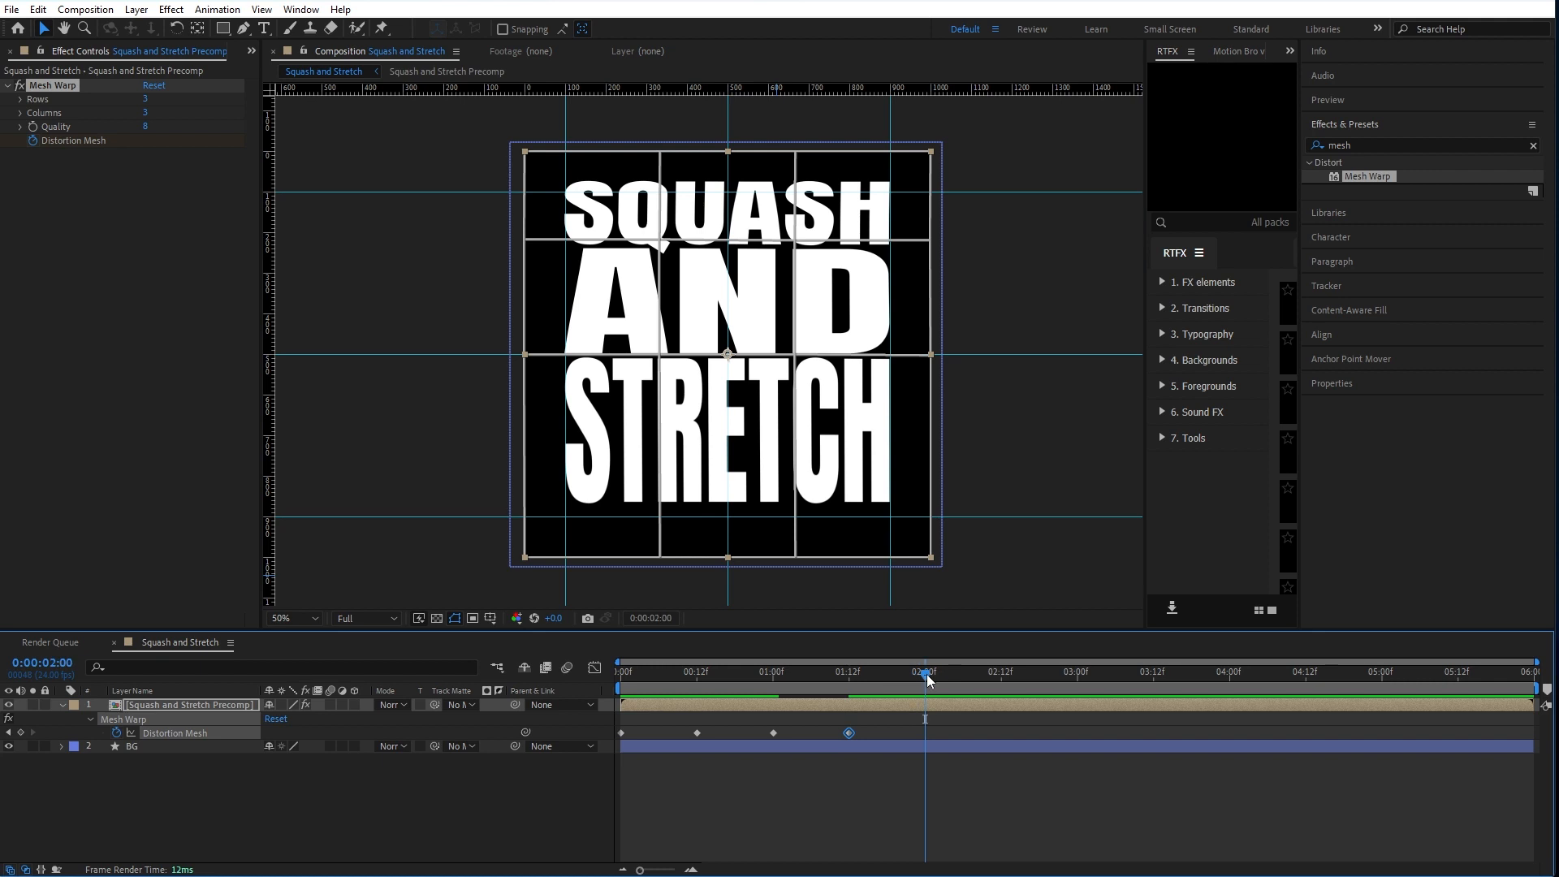
key(ctrl+v)
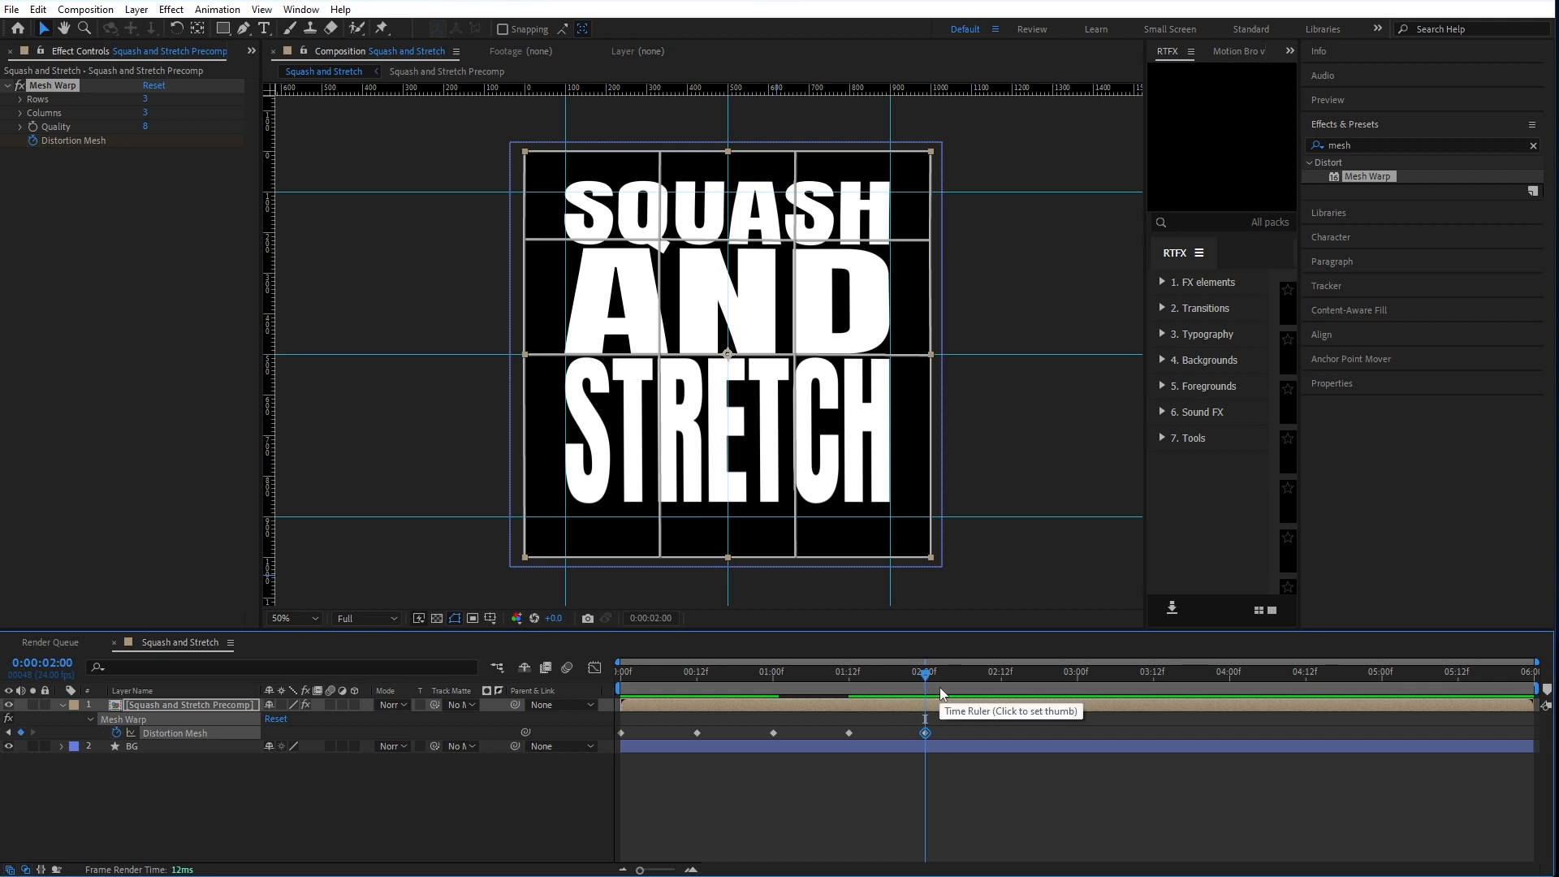
drag(895, 676, 598, 690)
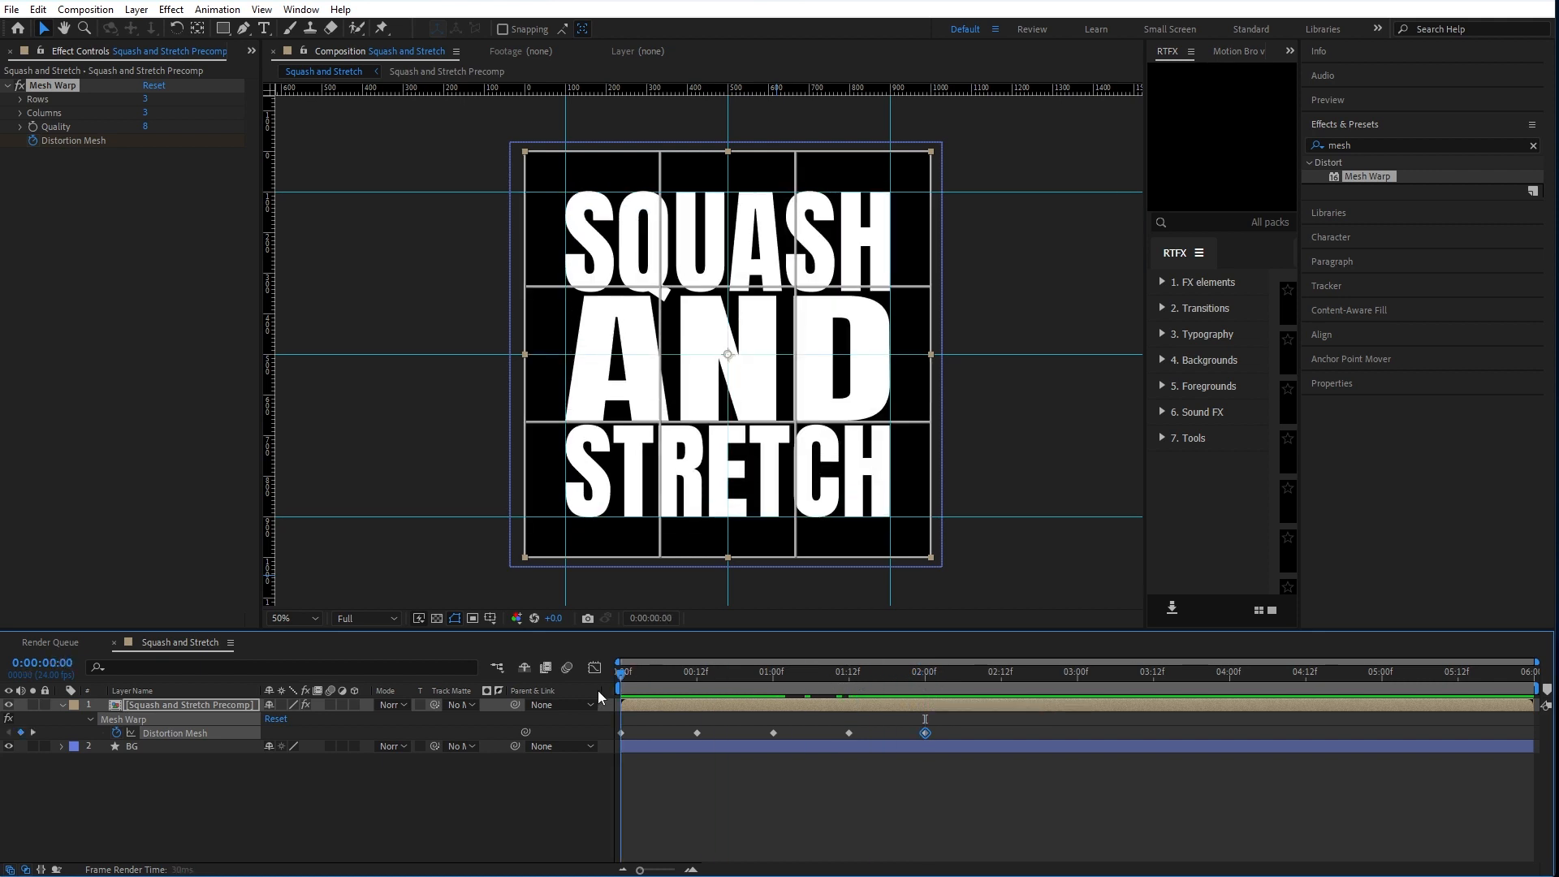
Step: Copy the Distortion Mesh keyframe from the start of the timeline to 0:00:02:12 and preview the return to the undistorted pose
click(622, 732)
click(1003, 680)
key(ctrl+v)
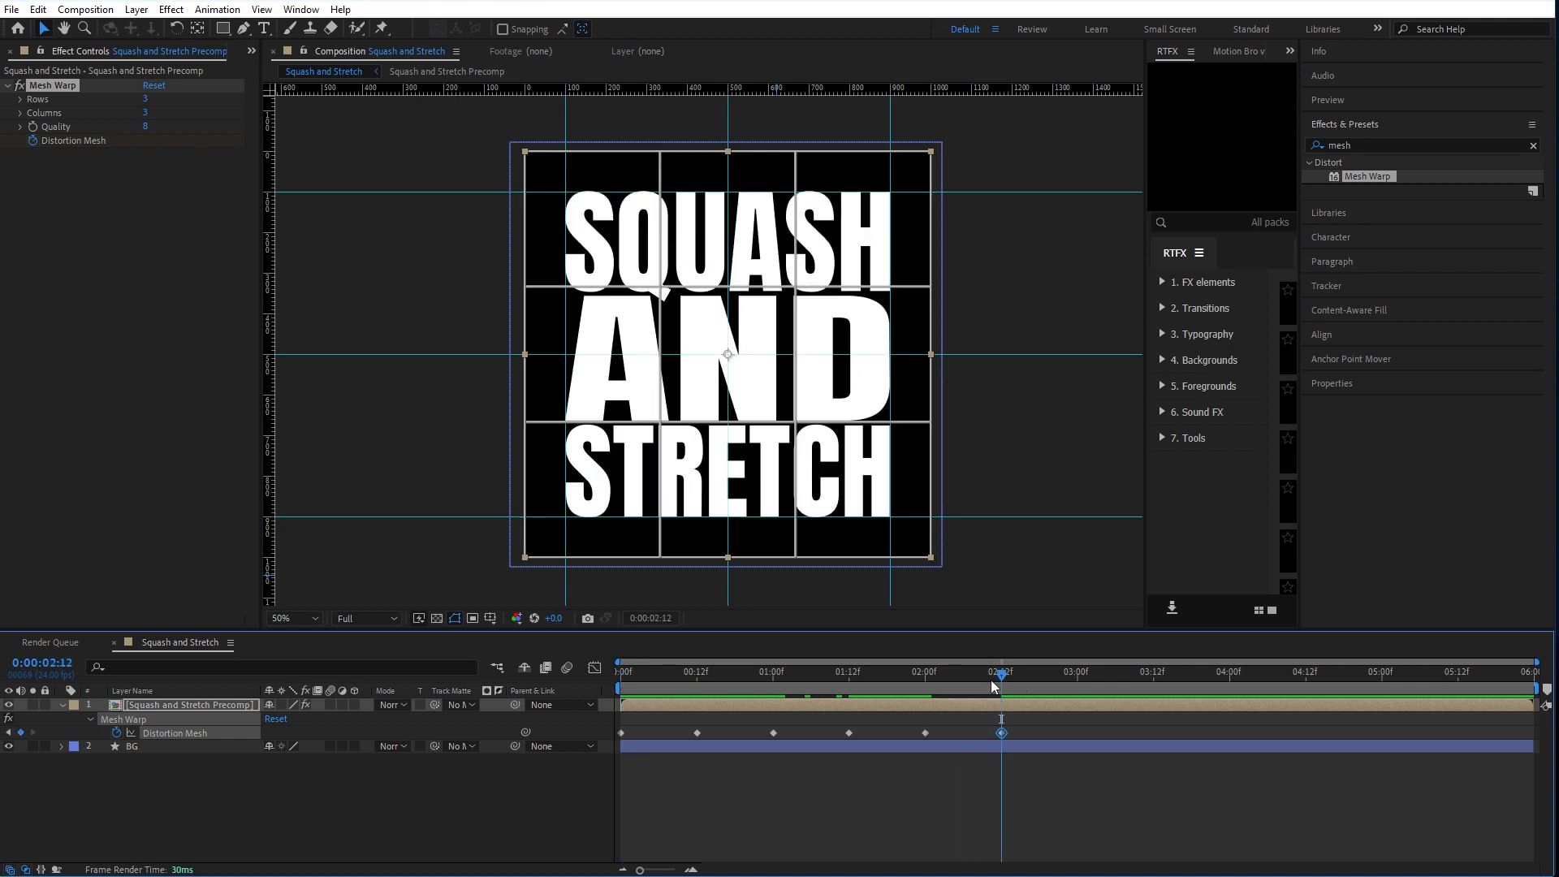
key(space)
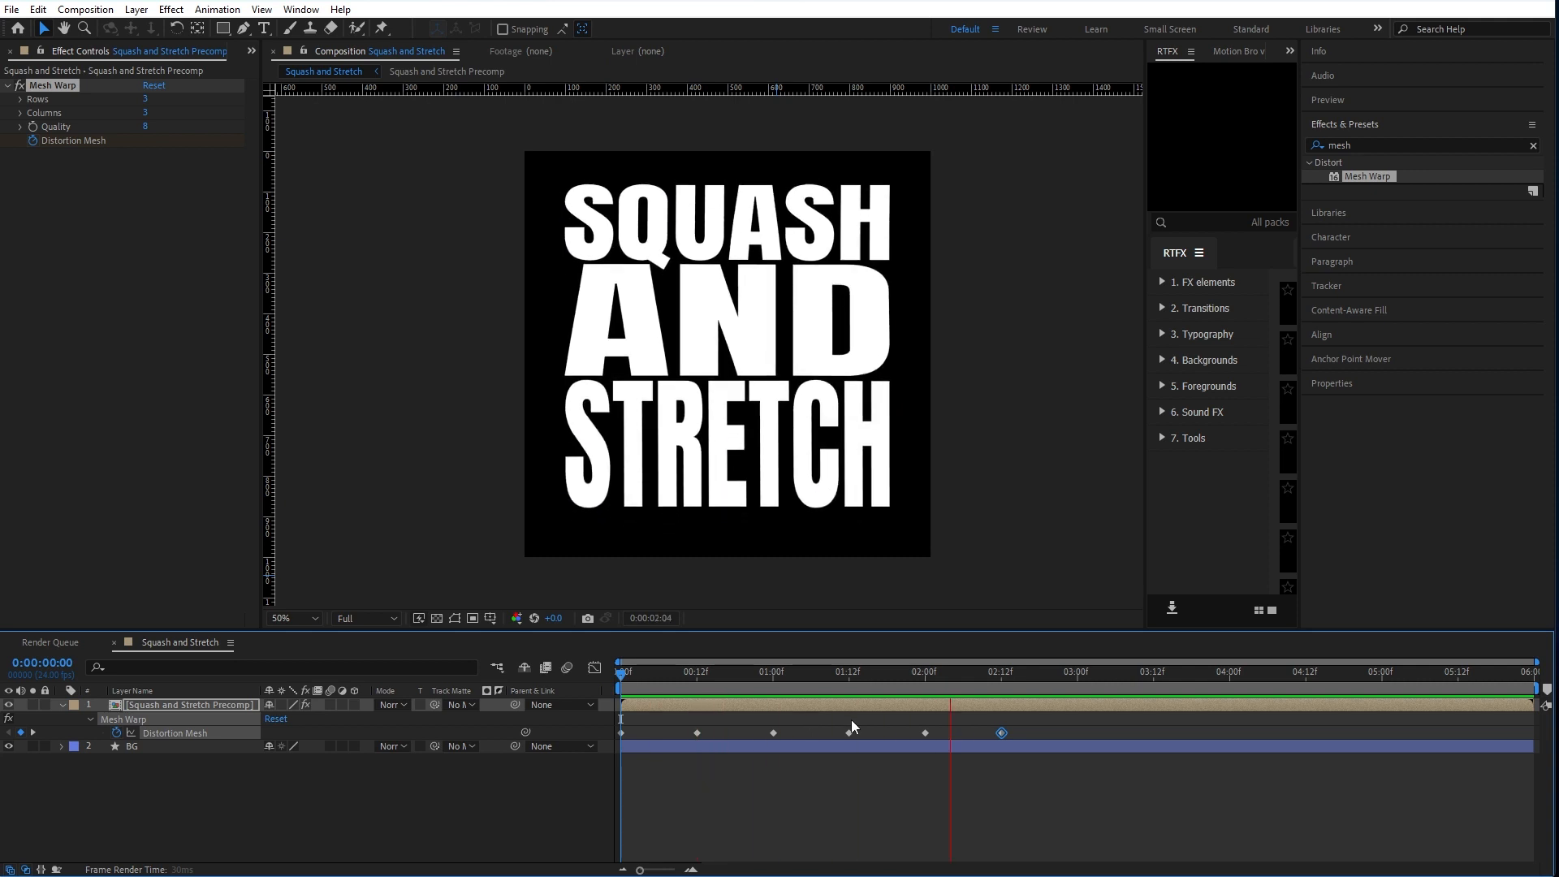
key(space)
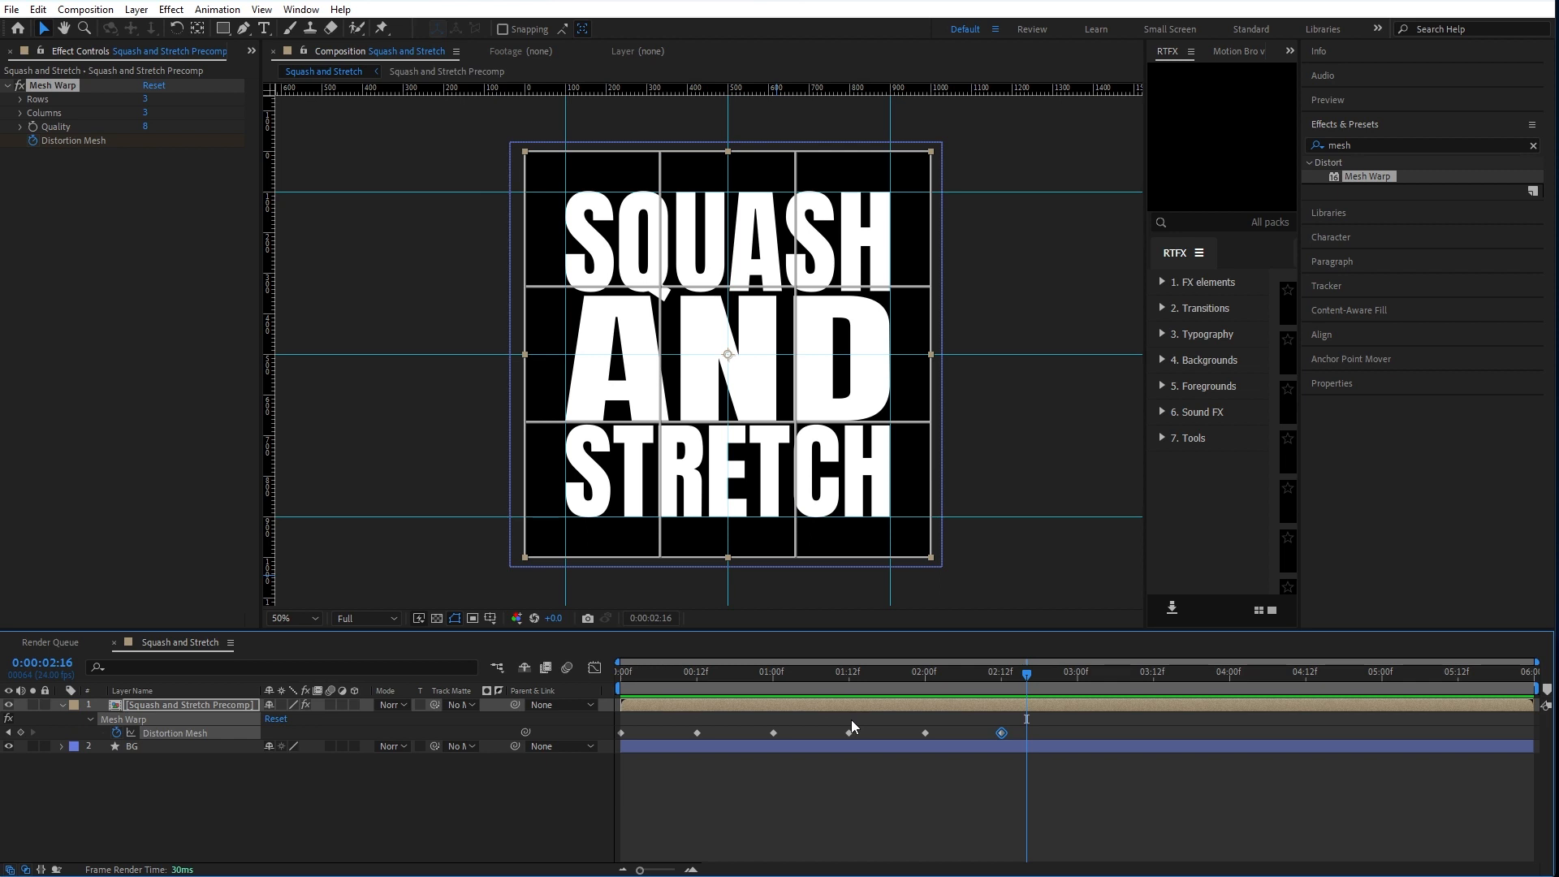
Step: At 0:00:03:00, move the four points of the first inner mesh column right to the vertical centre guide
click(1004, 680)
drag(1007, 685, 1068, 680)
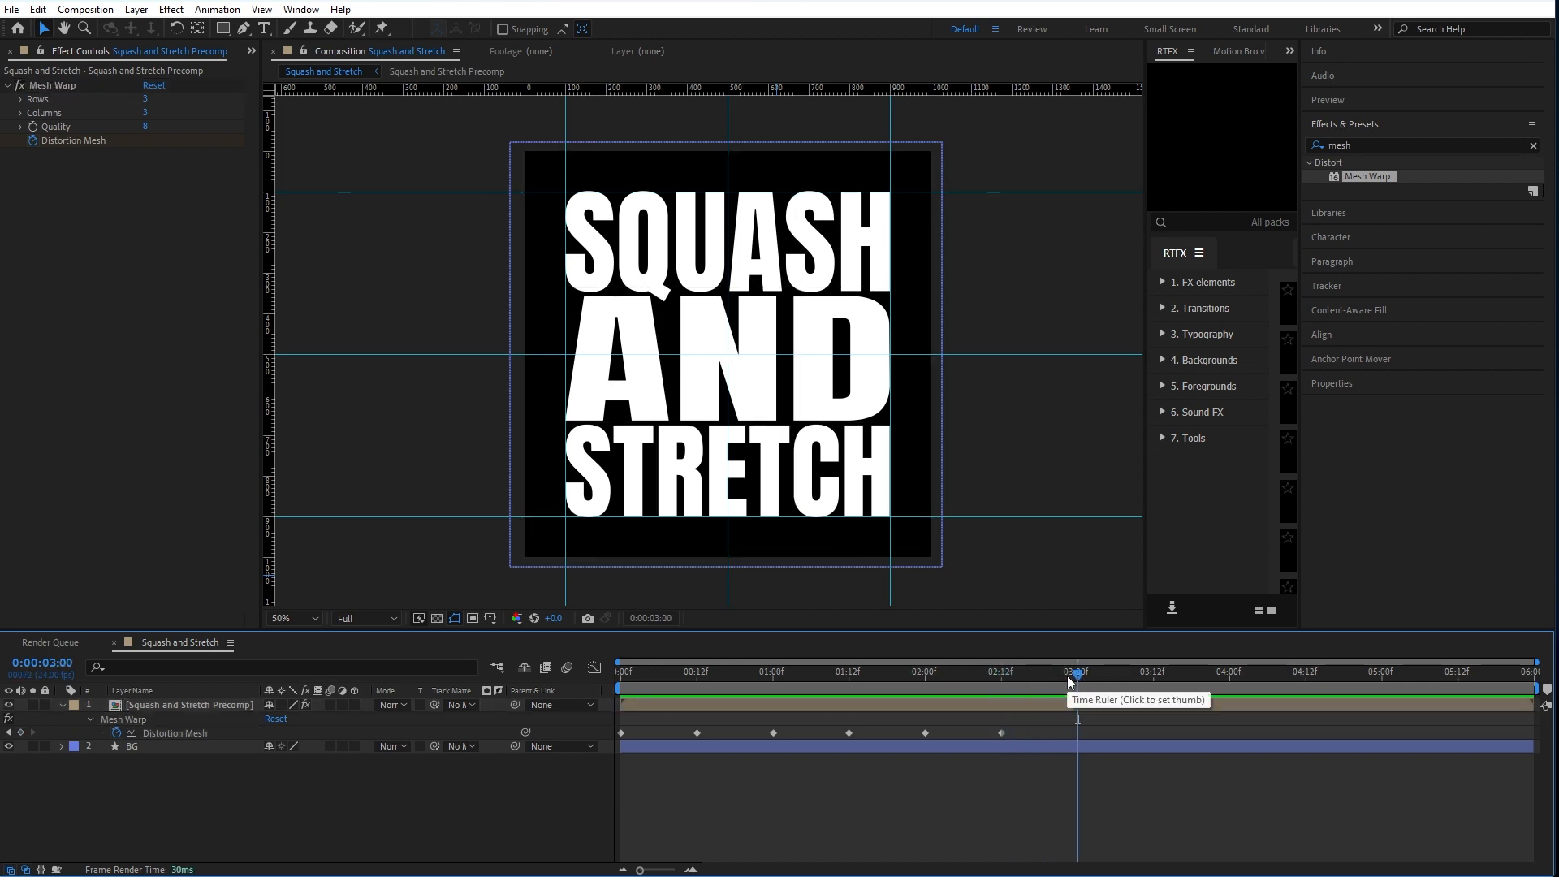
click(55, 84)
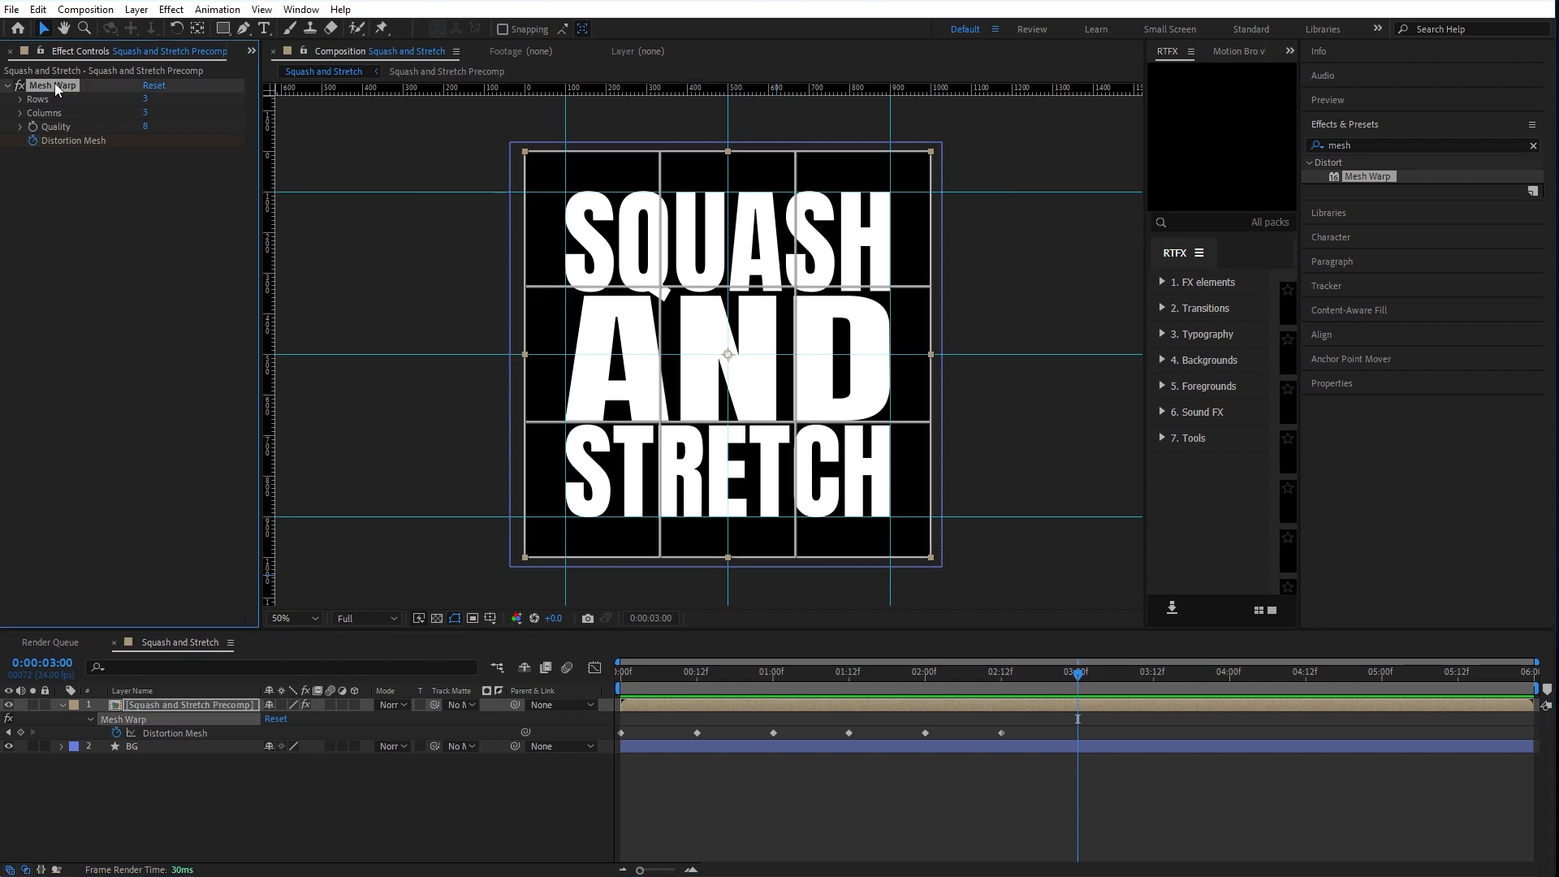
click(660, 152)
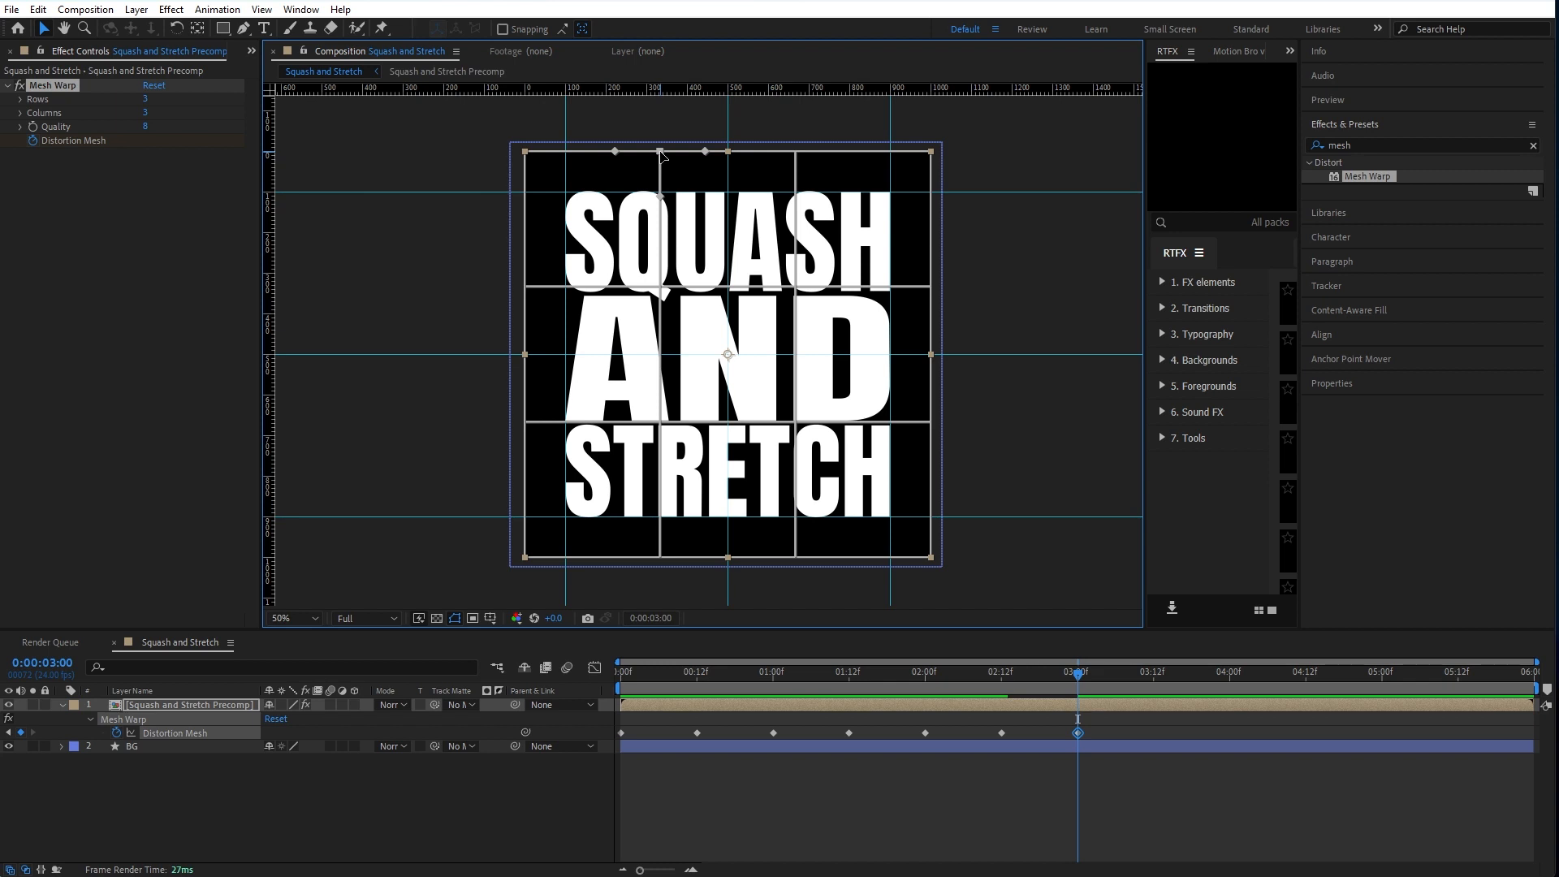
shift+click(659, 287)
shift+click(660, 422)
drag(660, 423, 728, 424)
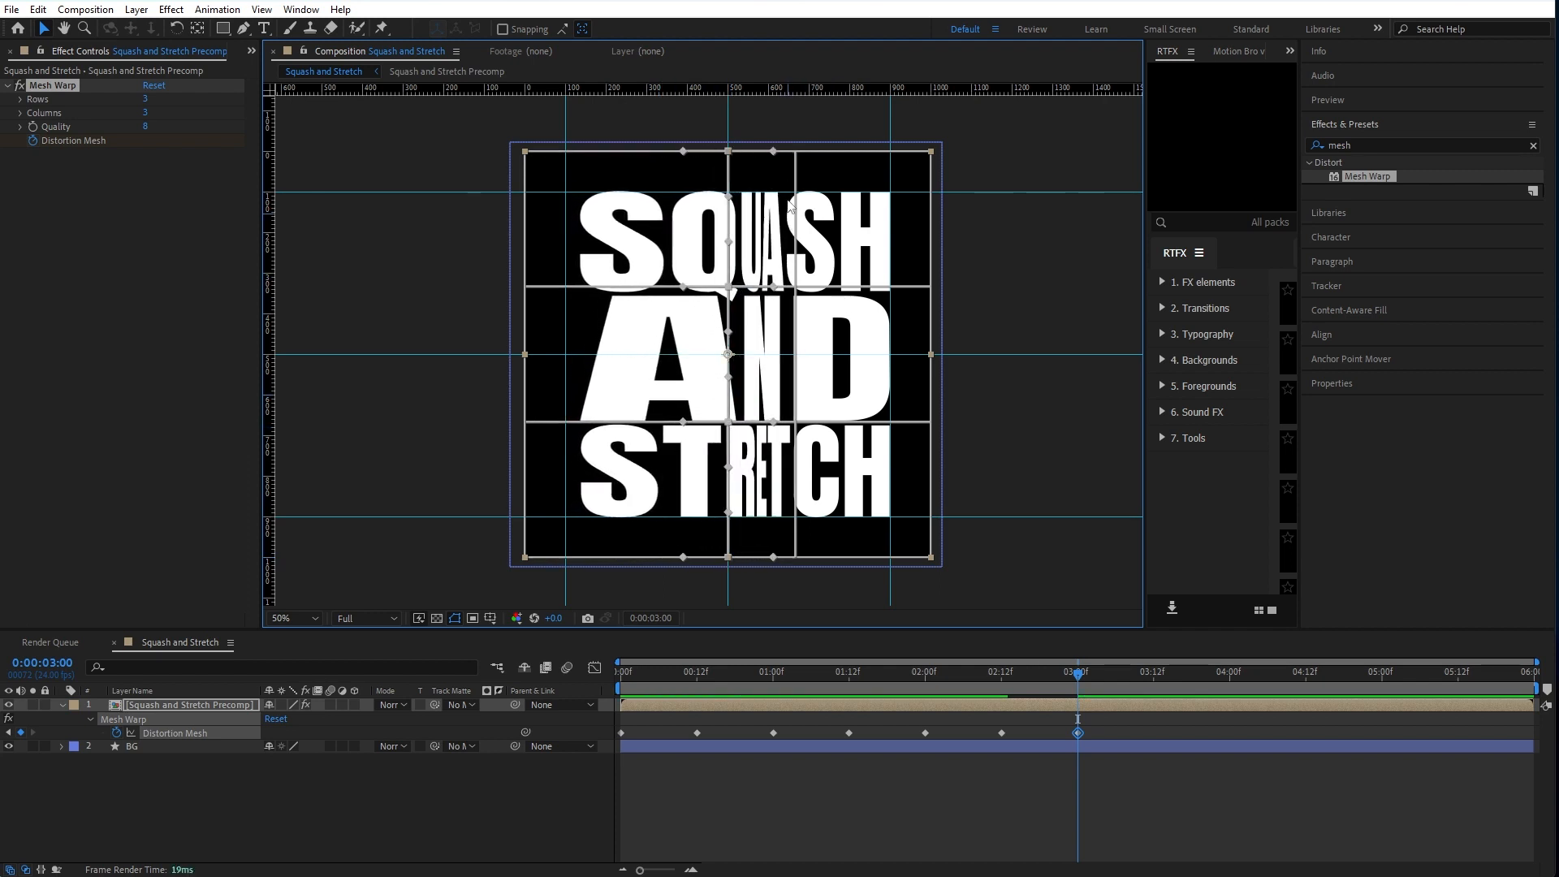
Step: At 0:00:03:00, move the four points of the second inner mesh column right to about the 800 px ruler mark
click(797, 153)
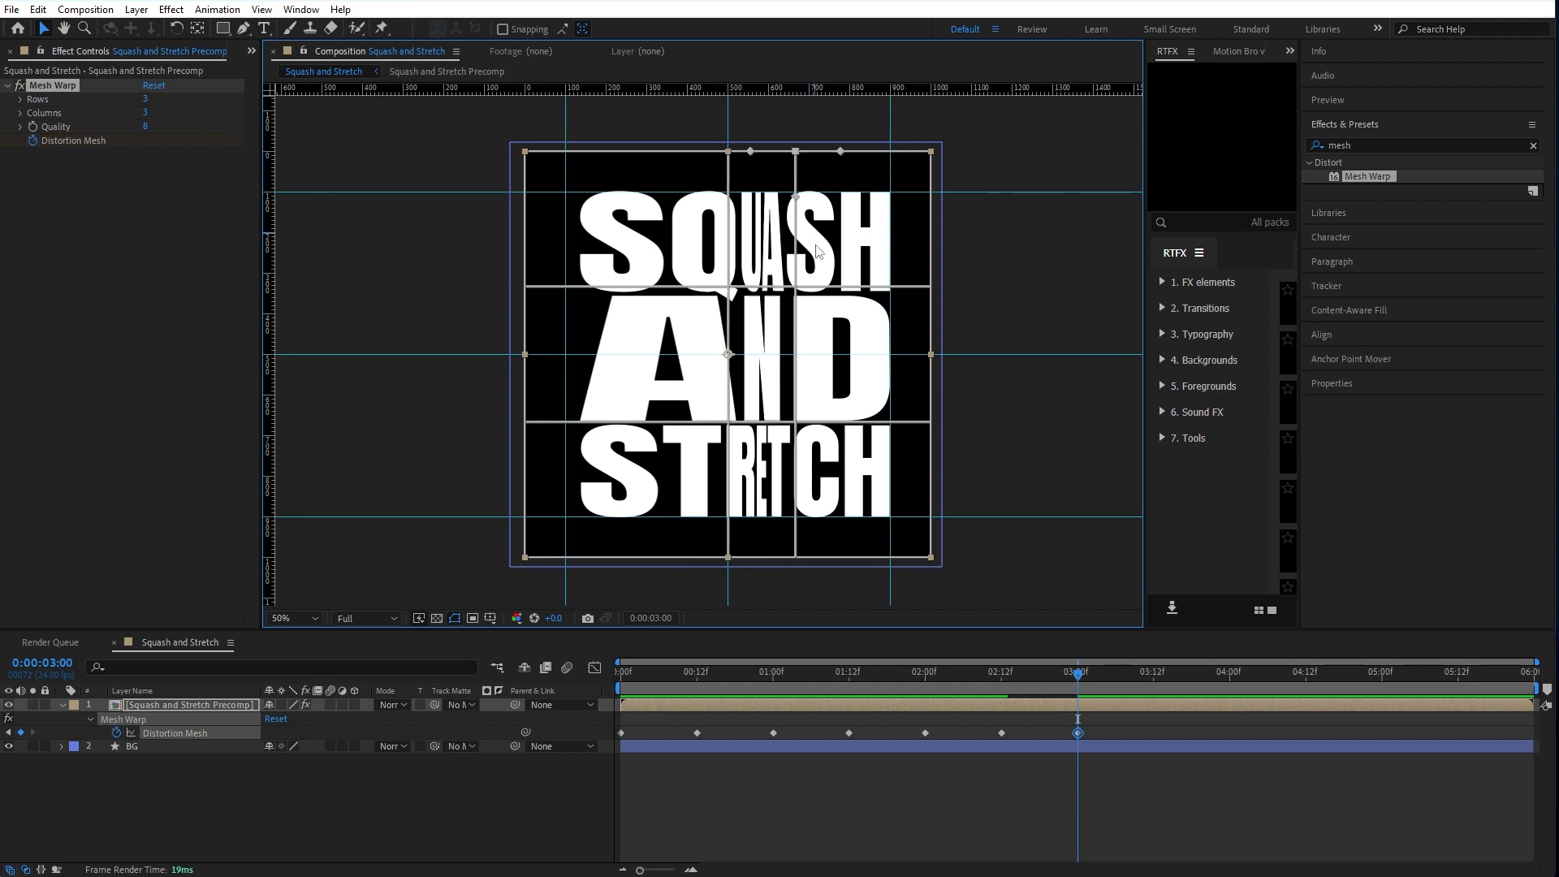
click(796, 288)
shift+click(795, 423)
drag(795, 557, 850, 556)
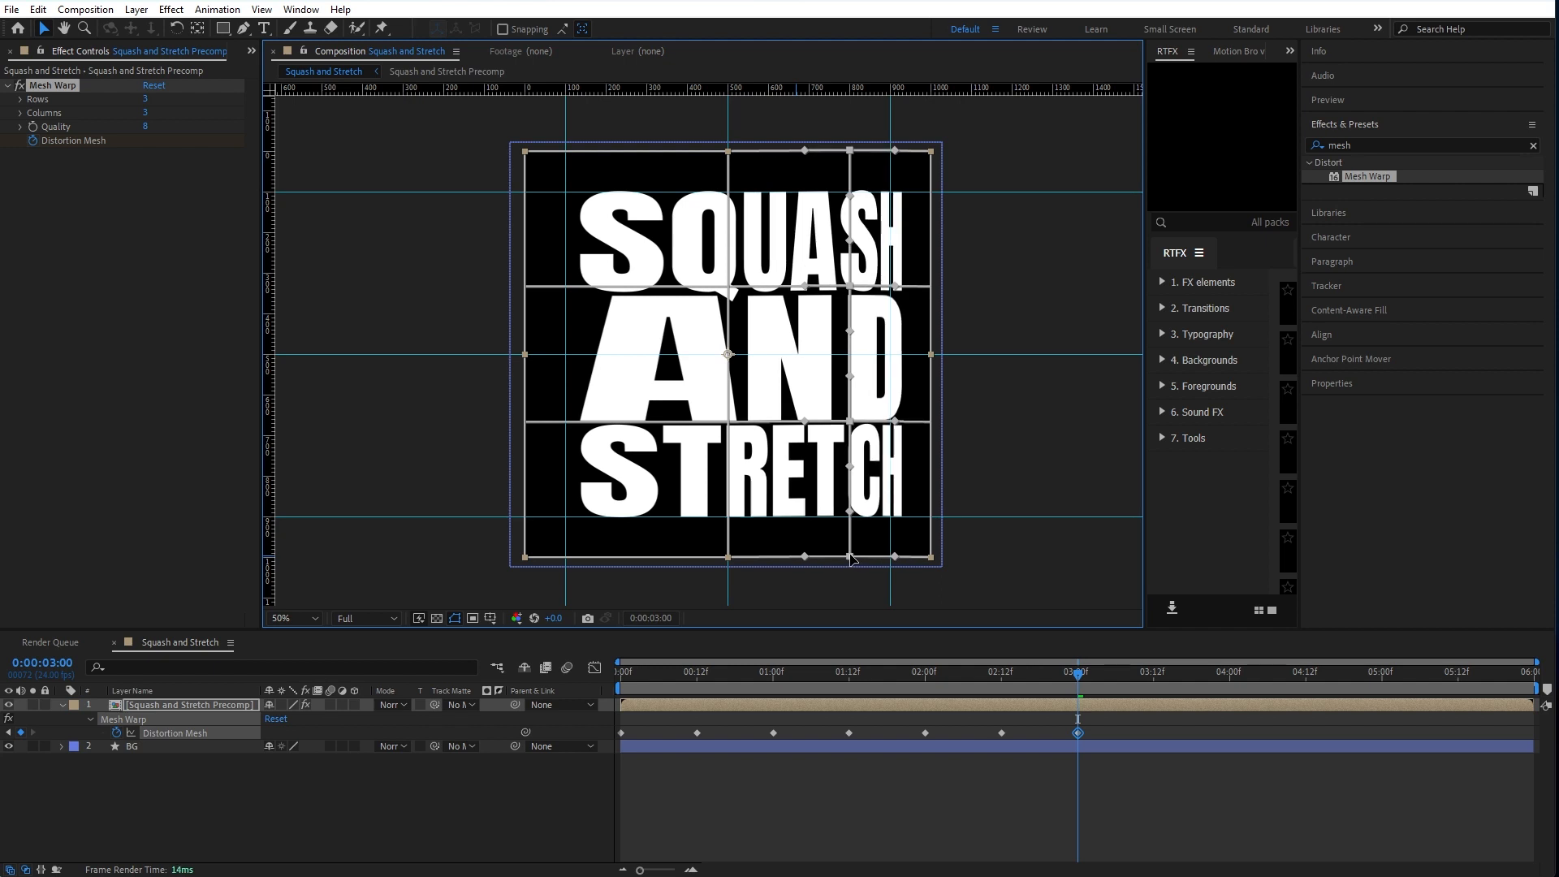
Step: Copy the Distortion Mesh keyframe from 0:00:03:00 to 0:00:03:12 to hold the sideways warp
click(1080, 735)
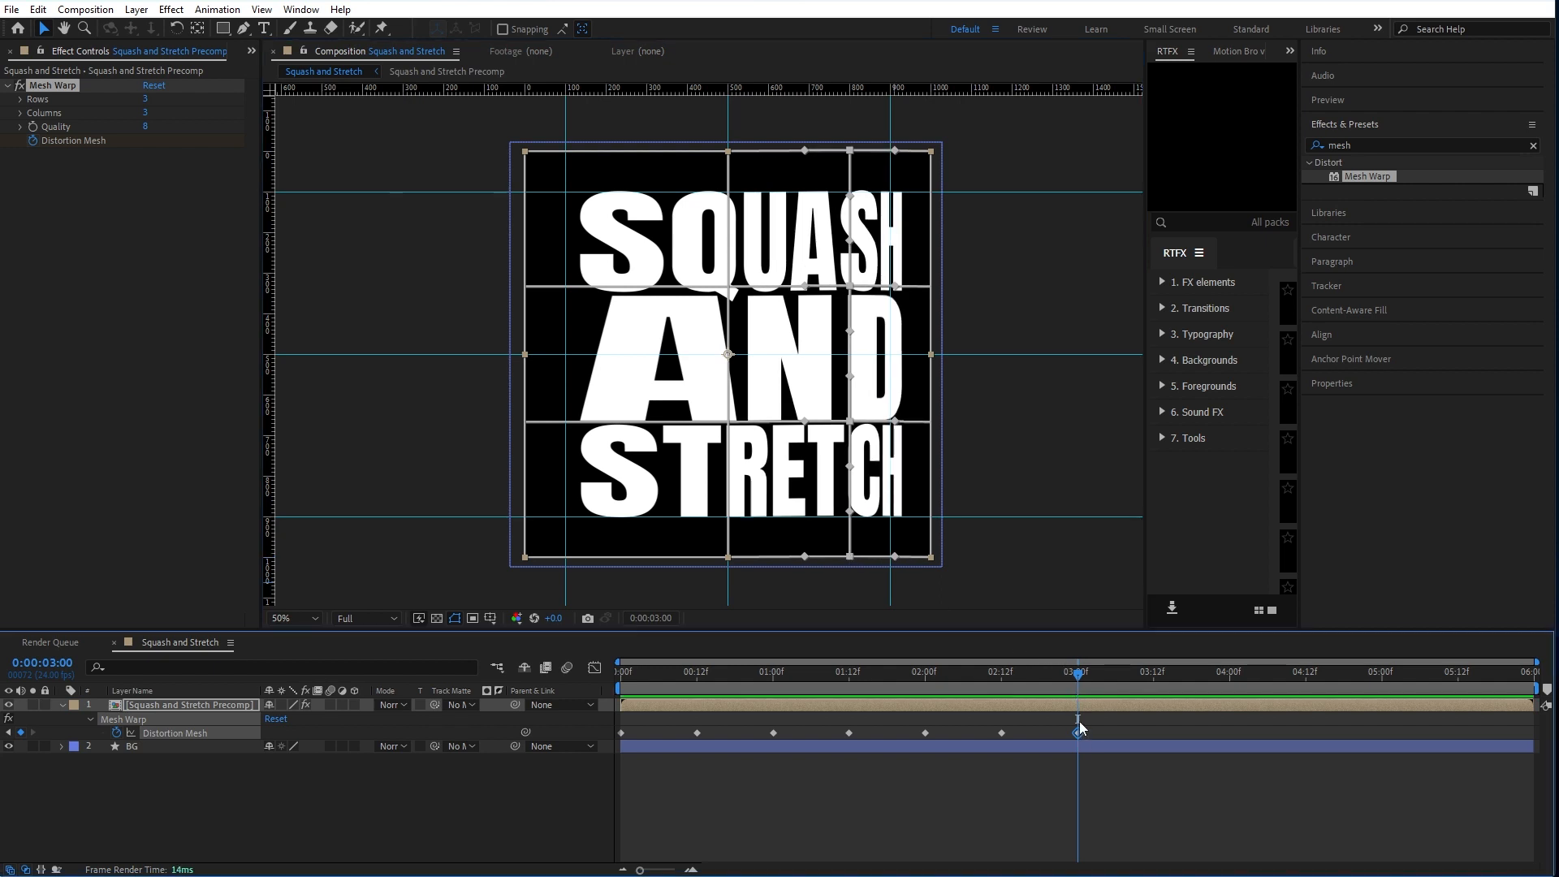
drag(1145, 673, 1154, 674)
key(ctrl+v)
Step: At 0:00:04:00, move the four points of the centred mesh column left to about the 200 px ruler mark
drag(1188, 679, 1230, 685)
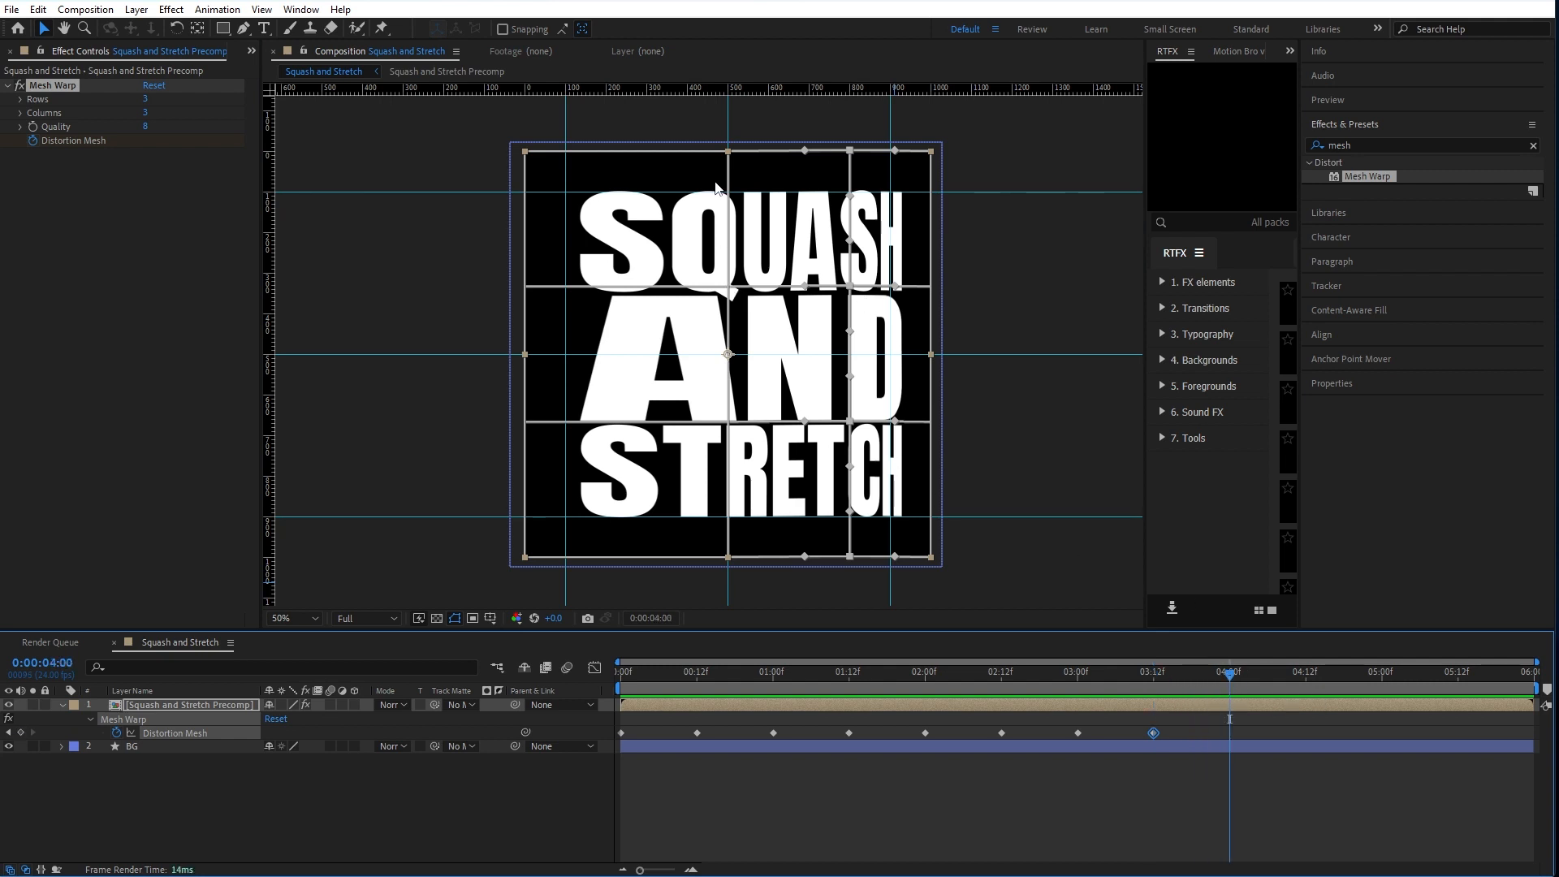
click(729, 152)
click(728, 288)
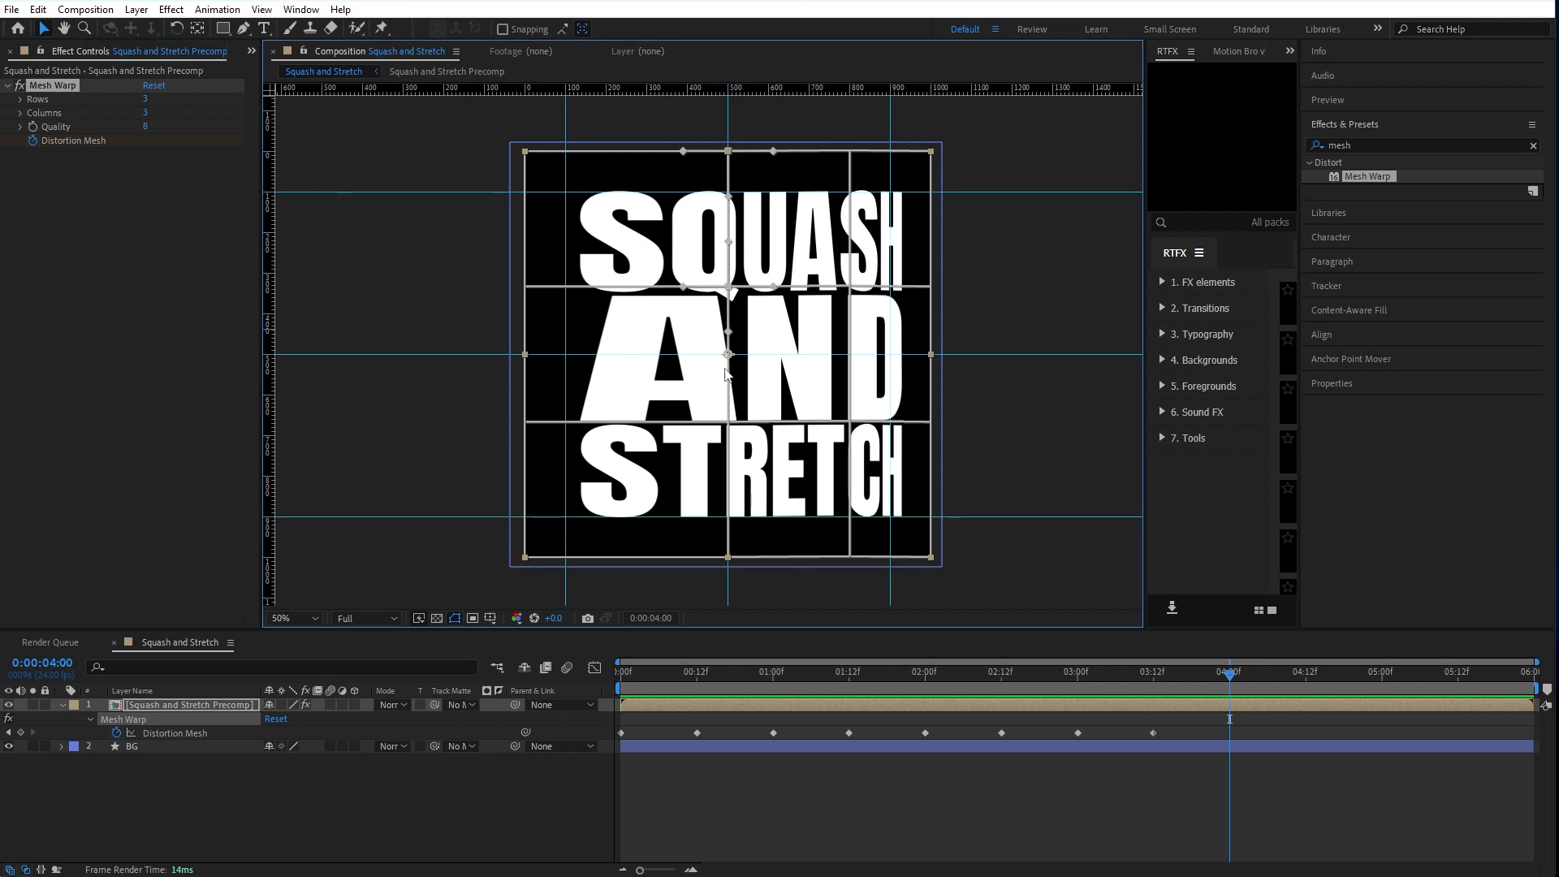
click(729, 424)
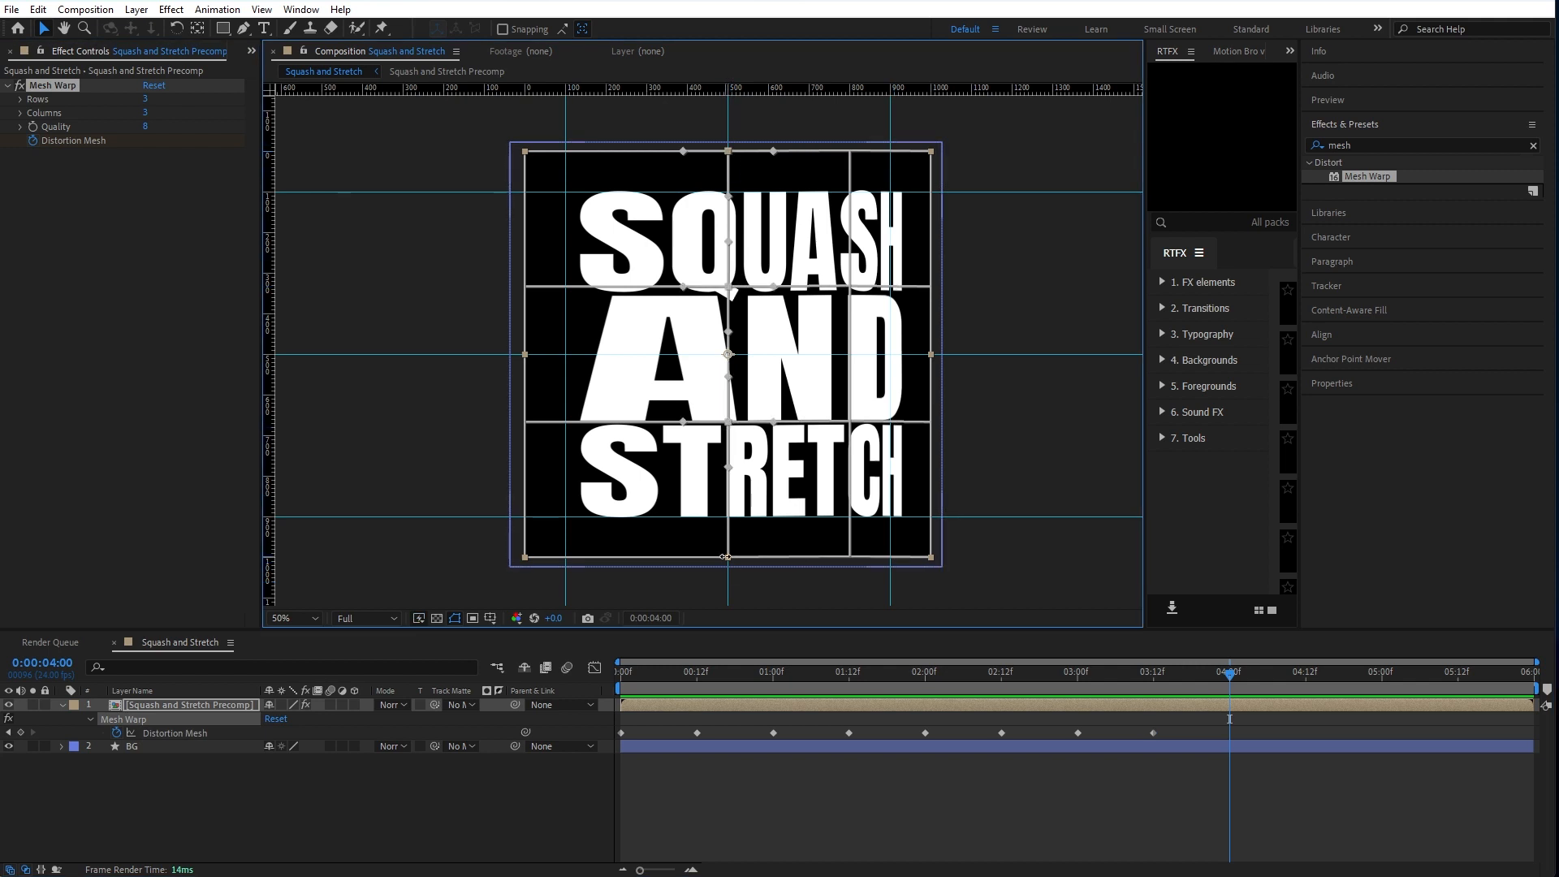
drag(728, 423, 607, 423)
Step: At 0:00:04:00, move the four points of the second inner mesh column left to the vertical centre guide
click(850, 152)
shift+click(849, 287)
shift+click(850, 423)
shift+click(850, 558)
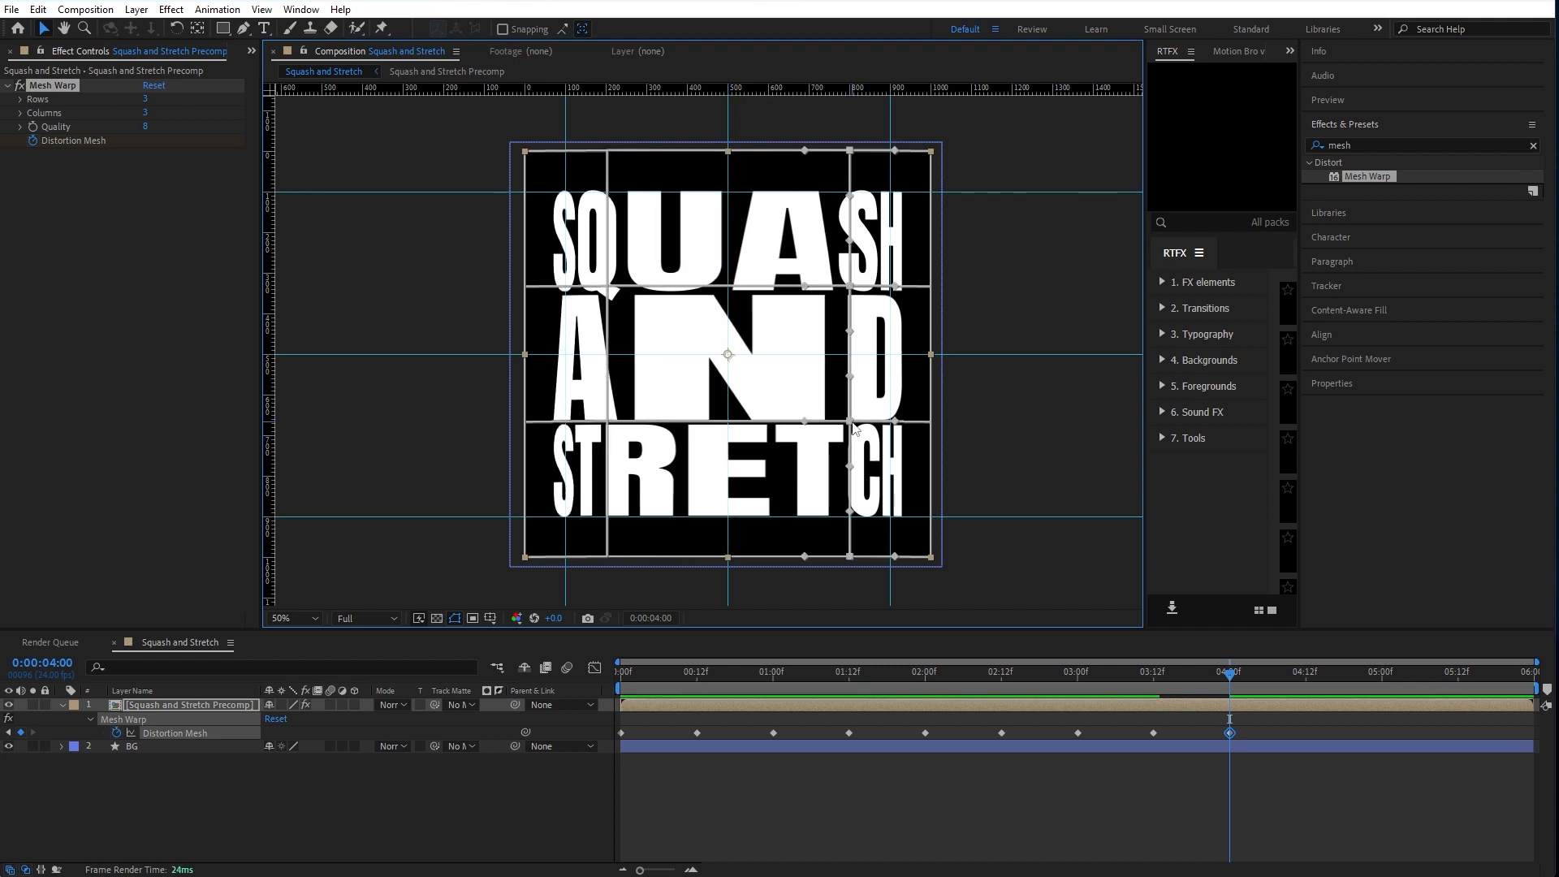
drag(849, 421, 728, 421)
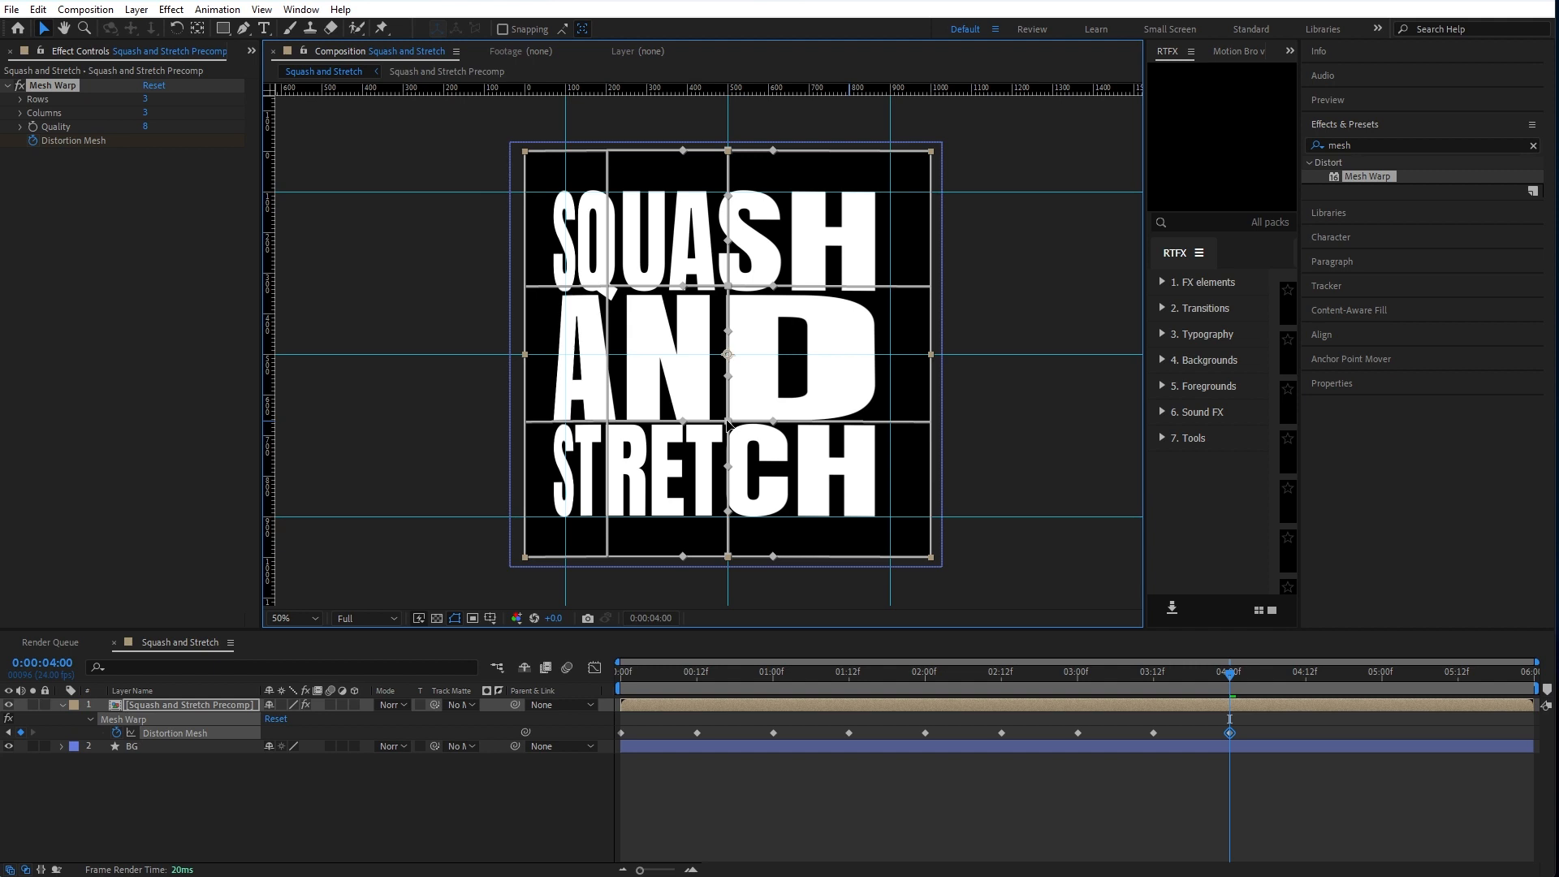
Step: Copy the Distortion Mesh keyframe from 0:00:04:00 to 0:00:04:12 to hold the reversed sideways warp
click(1229, 732)
key(ctrl+c)
click(1305, 679)
key(ctrl+v)
Step: Copy the starting Distortion Mesh keyframe to 0:00:05:00 and preview the animation from the start
click(621, 732)
key(ctrl+c)
click(1382, 677)
key(ctrl+v)
drag(1341, 677, 549, 689)
key(space)
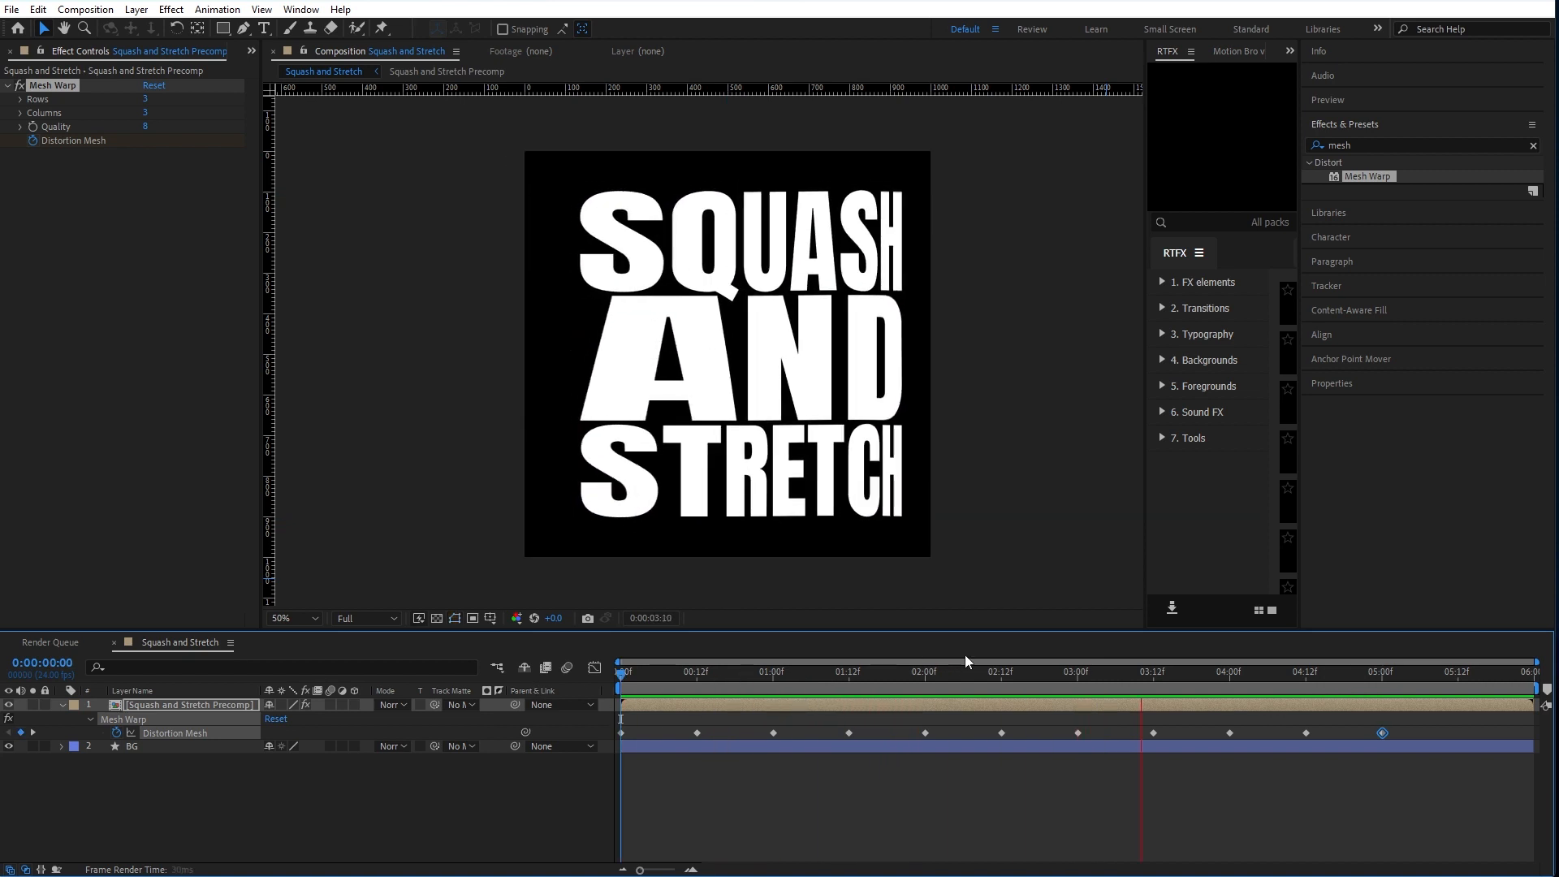
Step: Shift all Distortion Mesh keyframes from 0:00:03:00 onwards 12 frames later, so the group starts at 0:00:03:12
click(1000, 672)
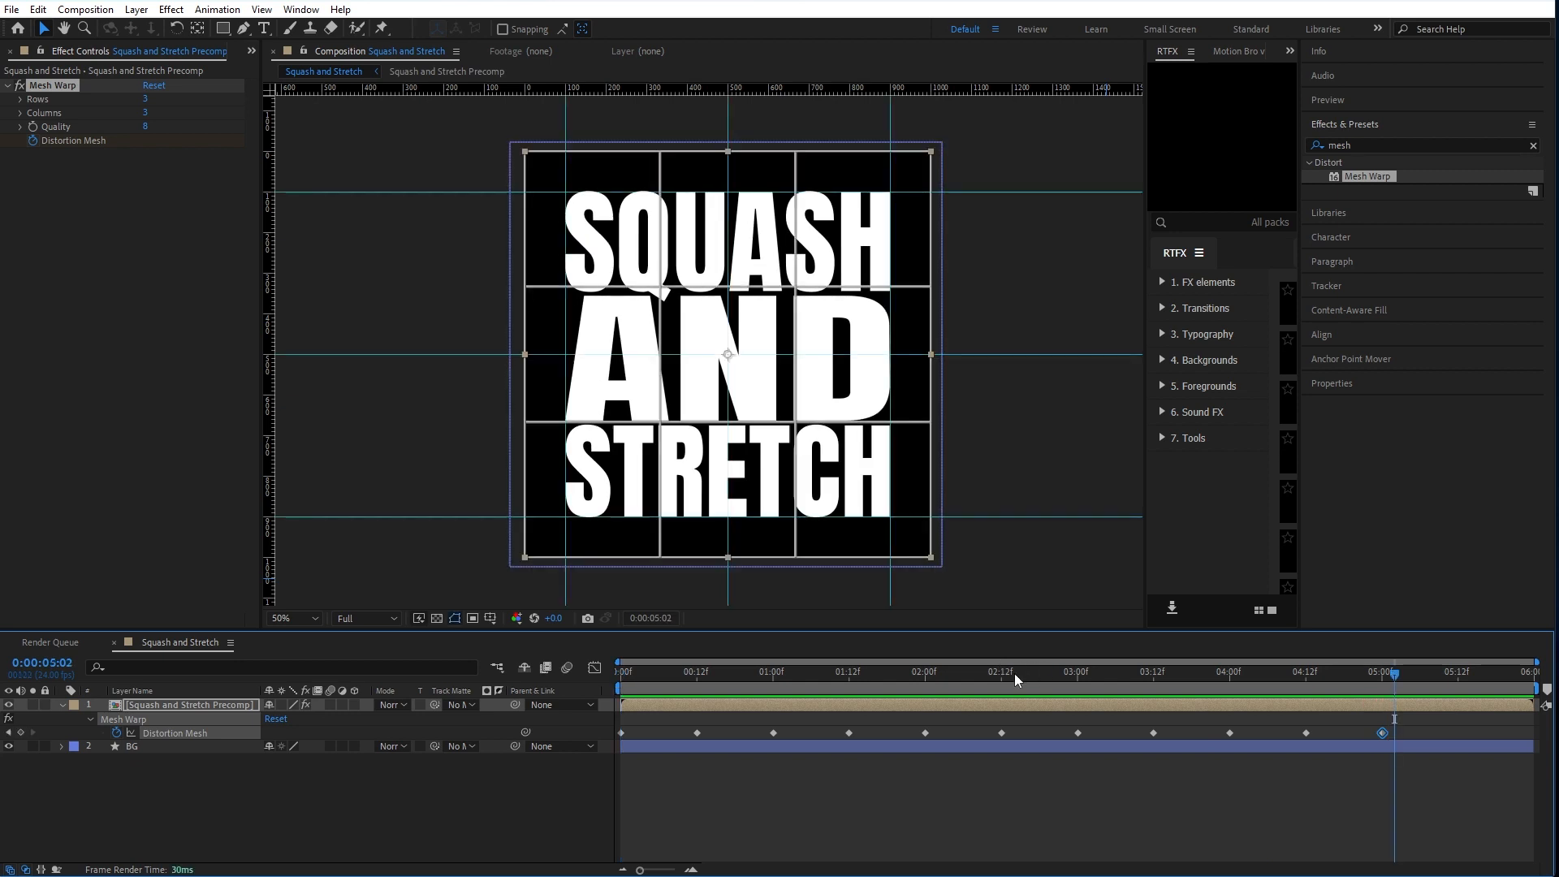
drag(1420, 726, 1156, 734)
click(1062, 716)
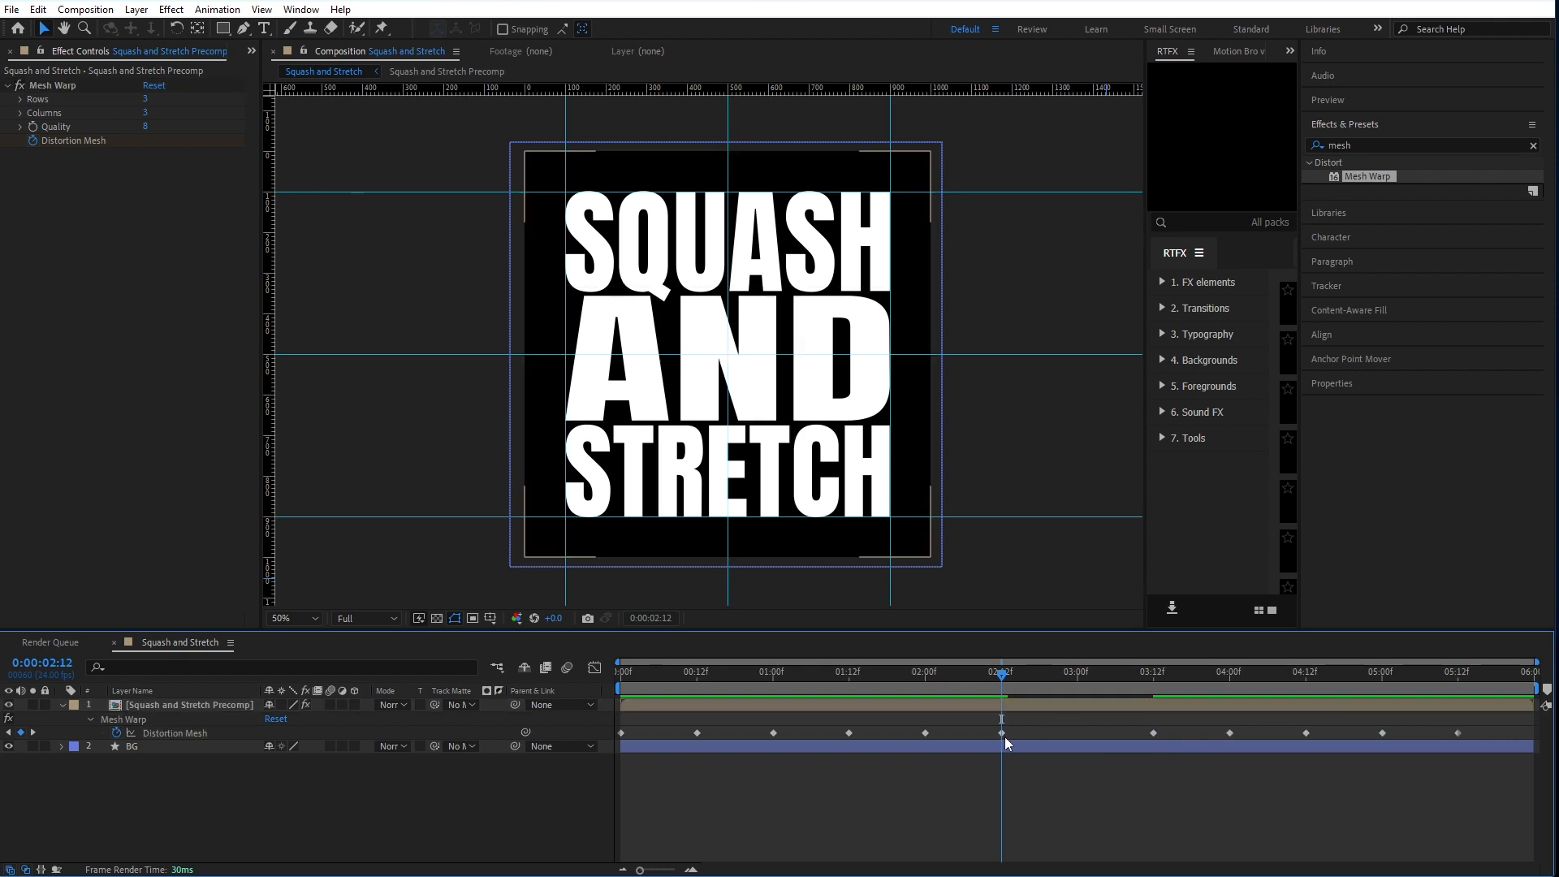
Step: Copy the Distortion Mesh keyframe from 0:00:02:12 to 0:00:03:00 to hold the undistorted pose, and preview the animation
click(1001, 733)
drag(1071, 680, 978, 689)
key(ctrl+v)
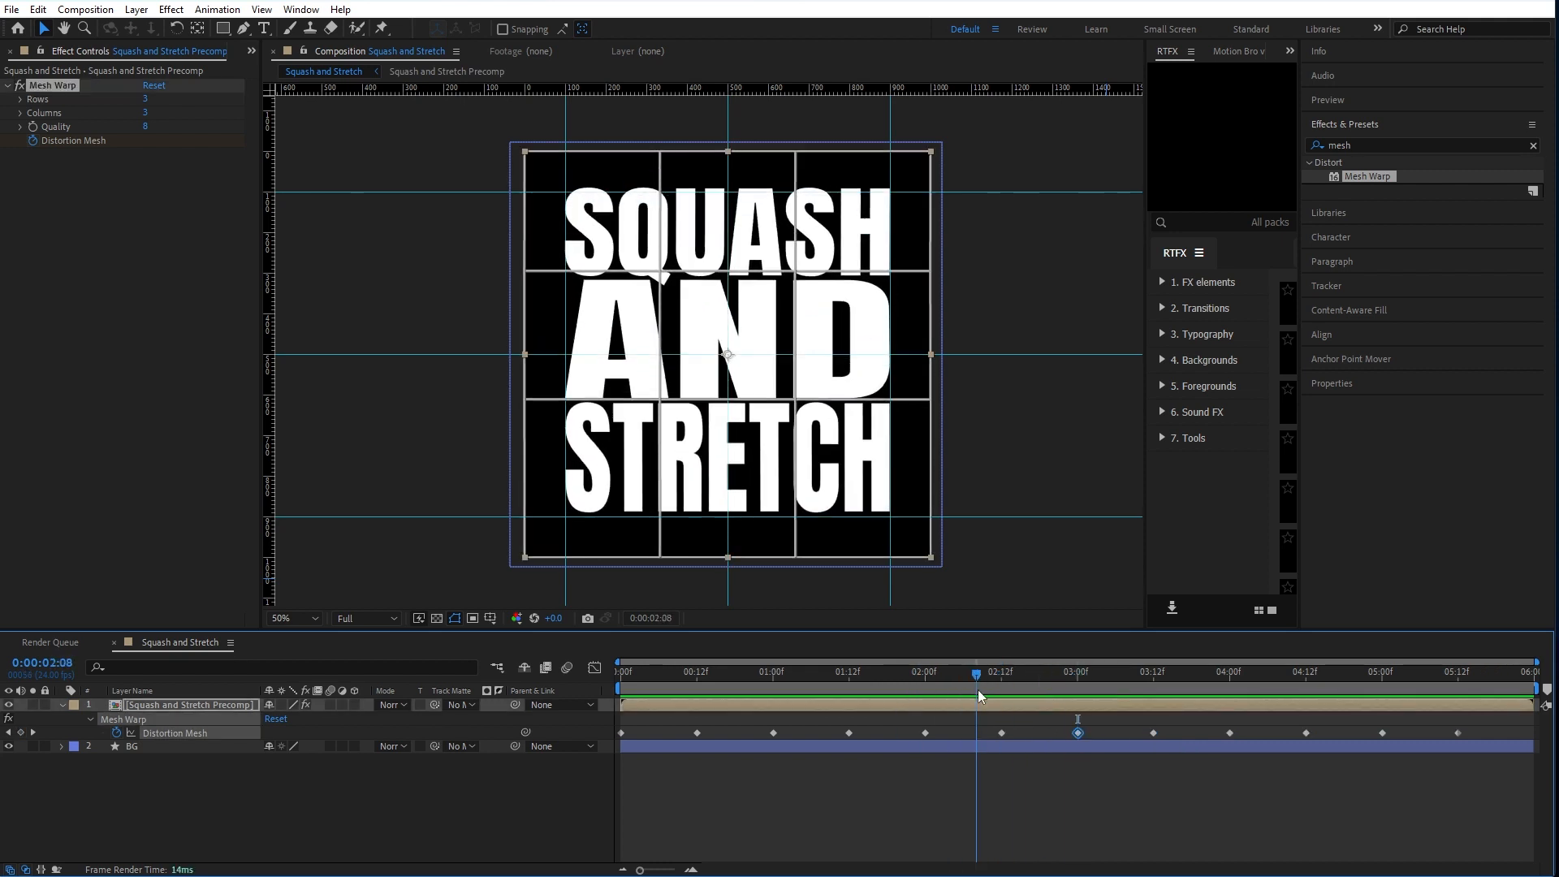
key(space)
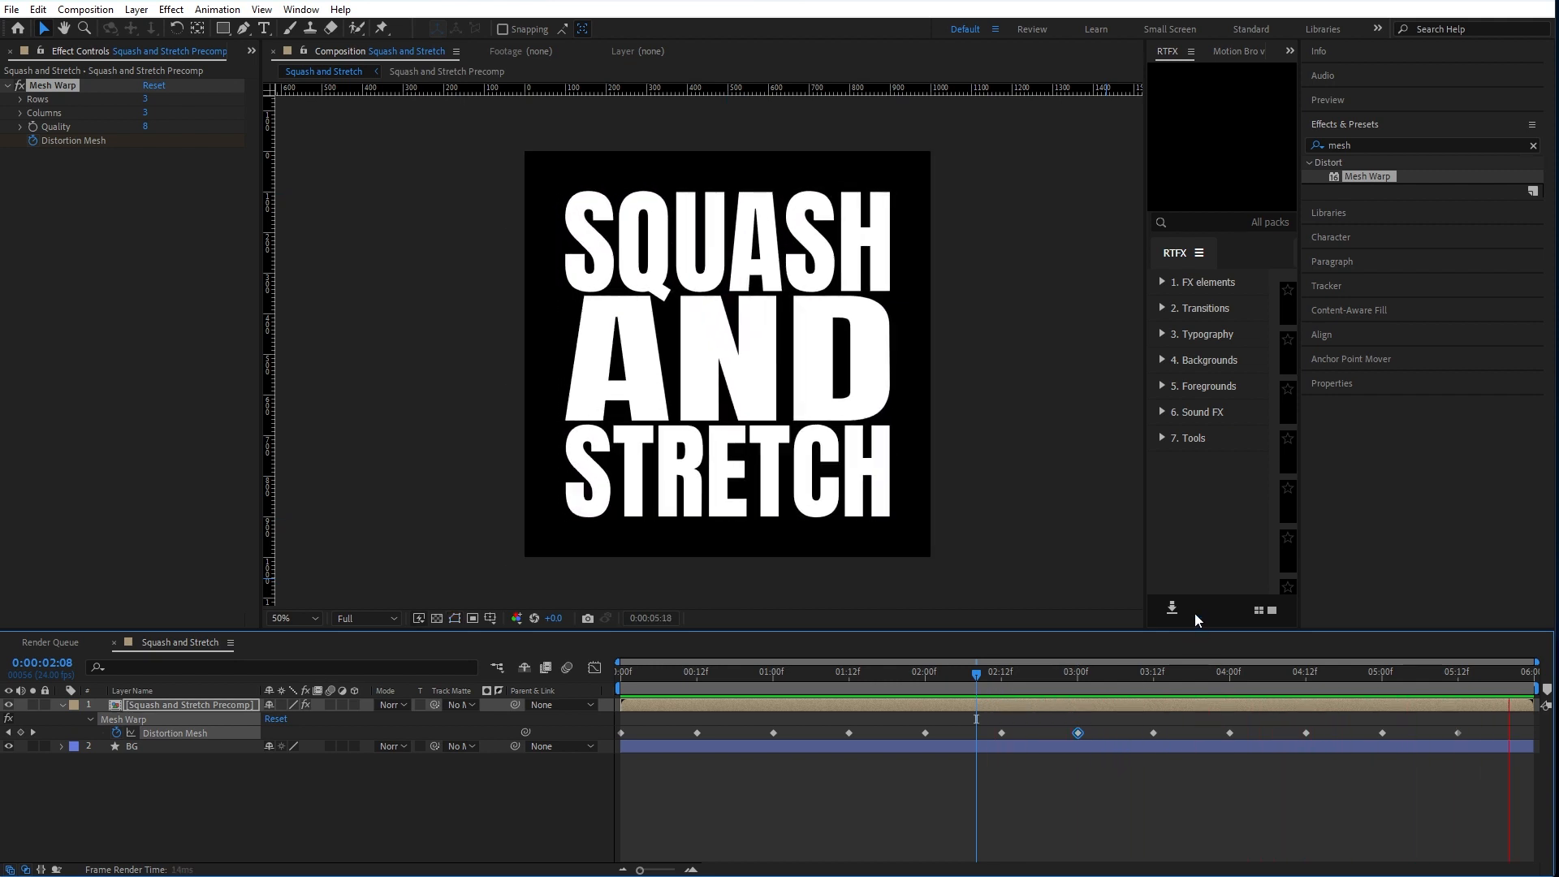
key(space)
click(664, 722)
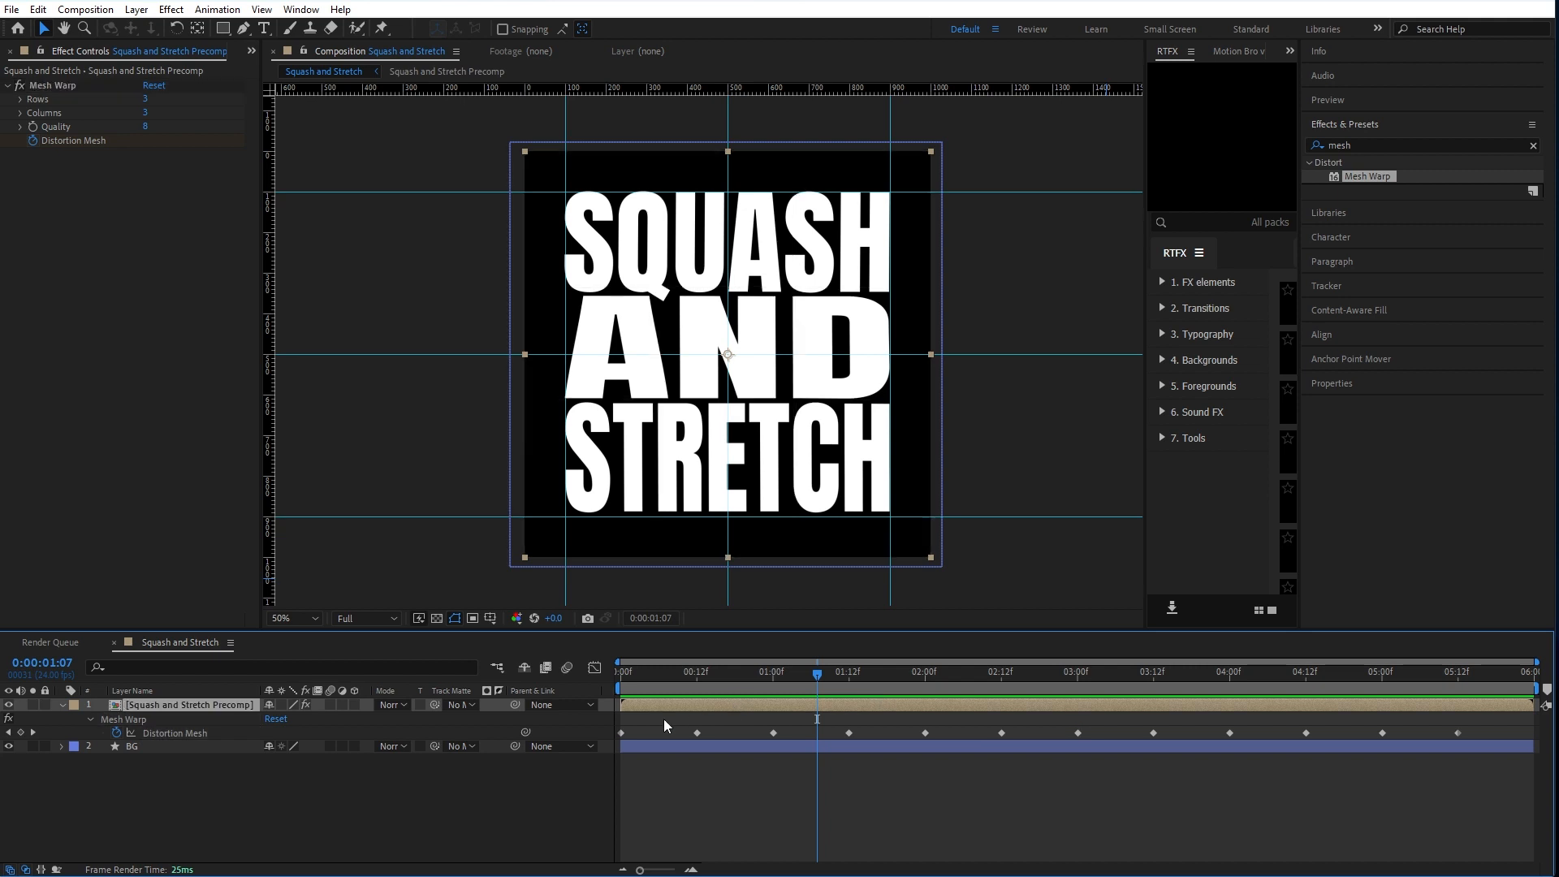
Step: Copy the starting Distortion Mesh keyframe to the end of the timeline and align it with the 0:00:06:00 mark
click(623, 733)
key(End)
click(1527, 733)
drag(1527, 733, 1534, 733)
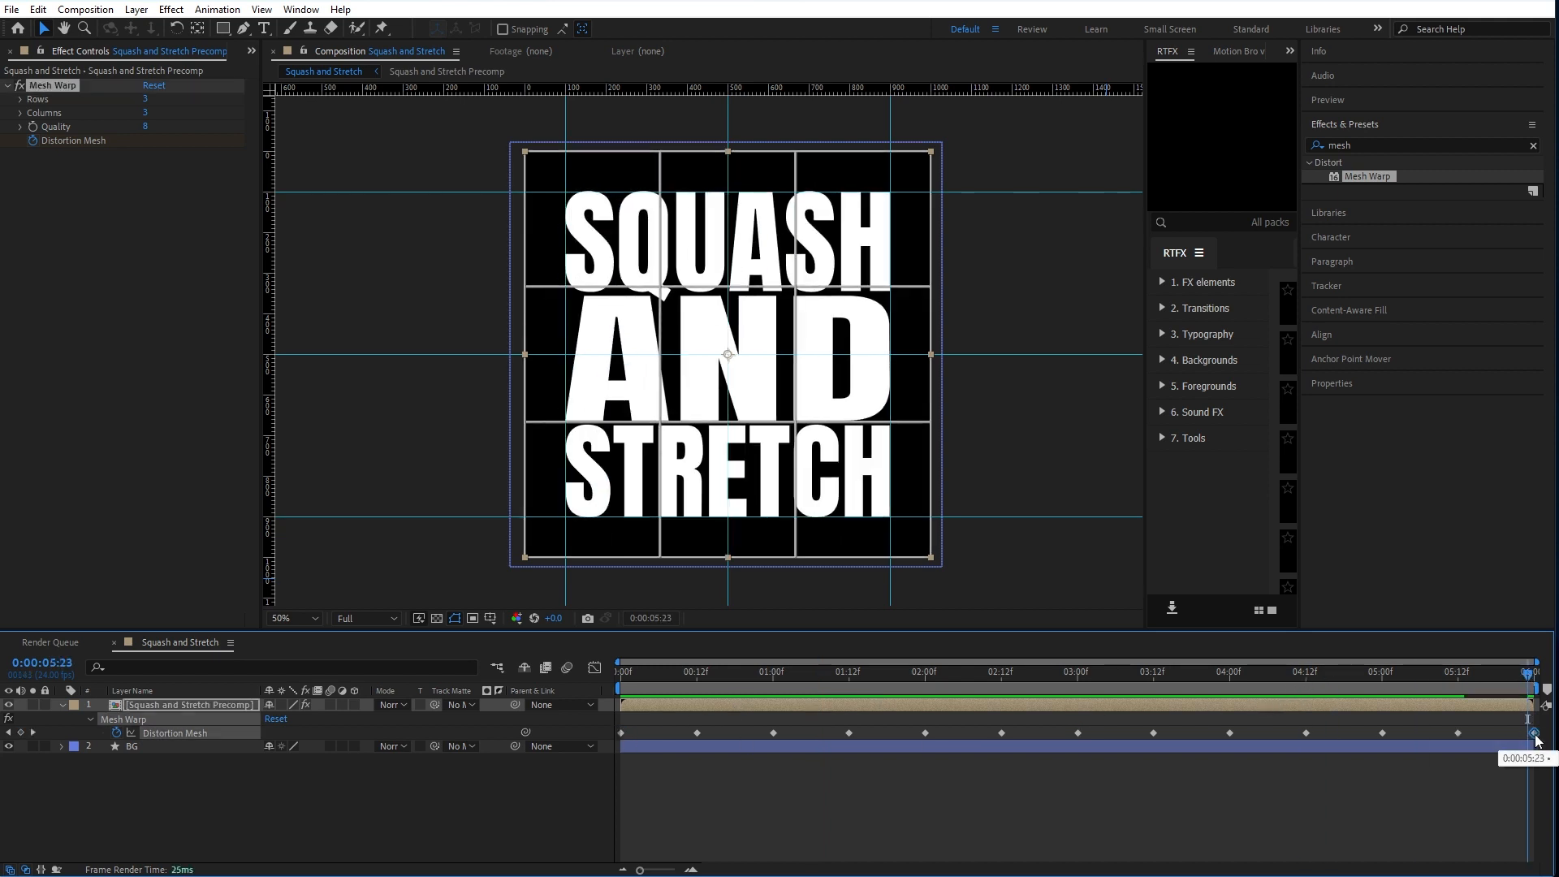
drag(1526, 675, 1457, 680)
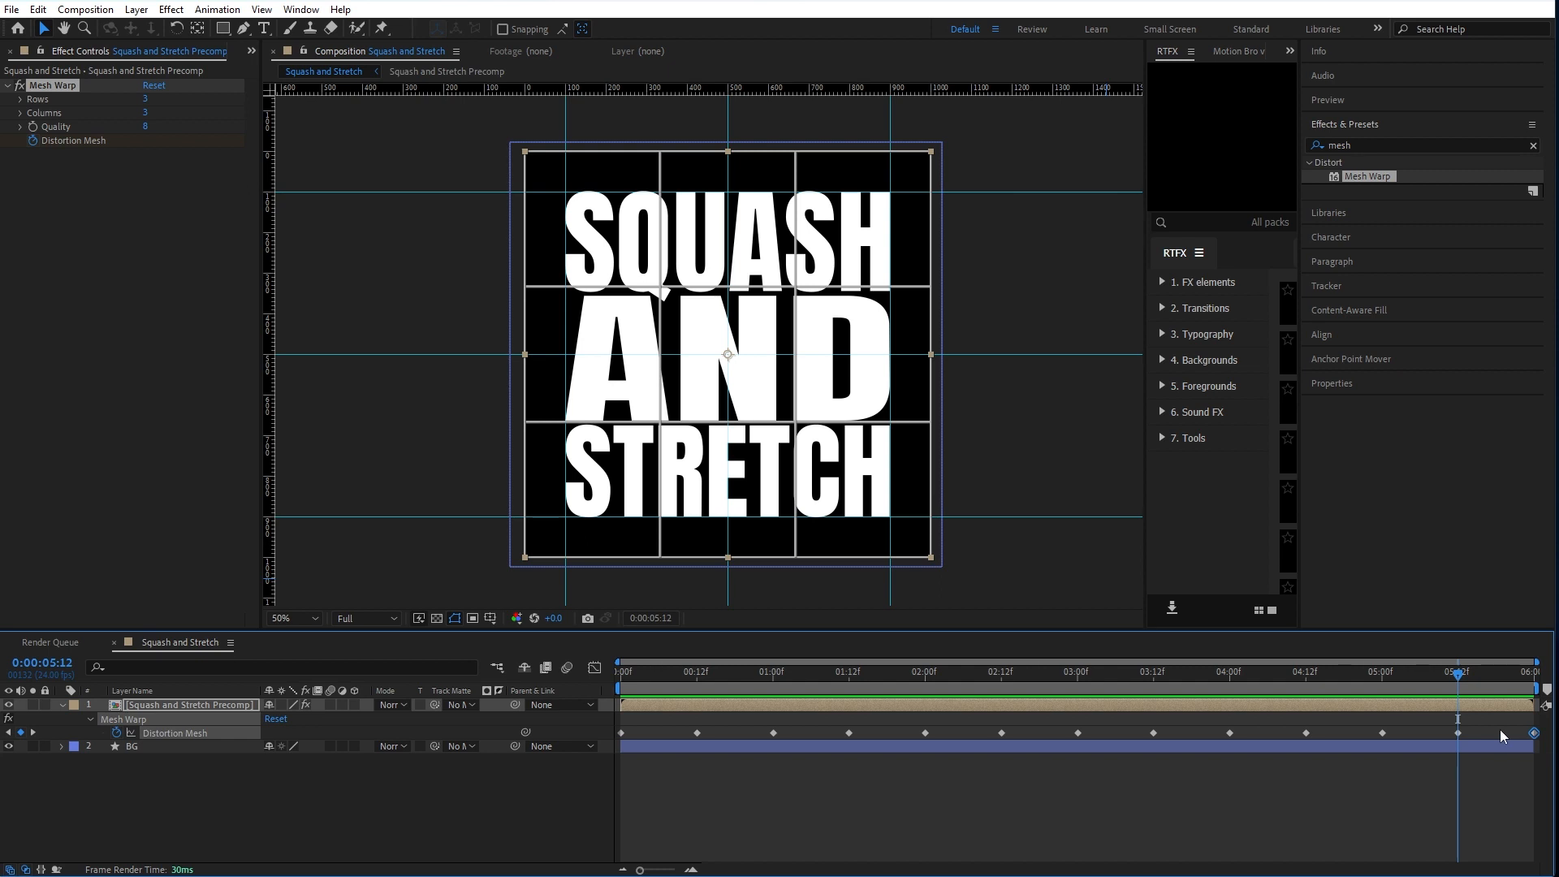
Step: Apply Easy Ease to all the Distortion Mesh keyframes and preview the smoothed motion
drag(1498, 729, 602, 738)
key(F9)
key(space)
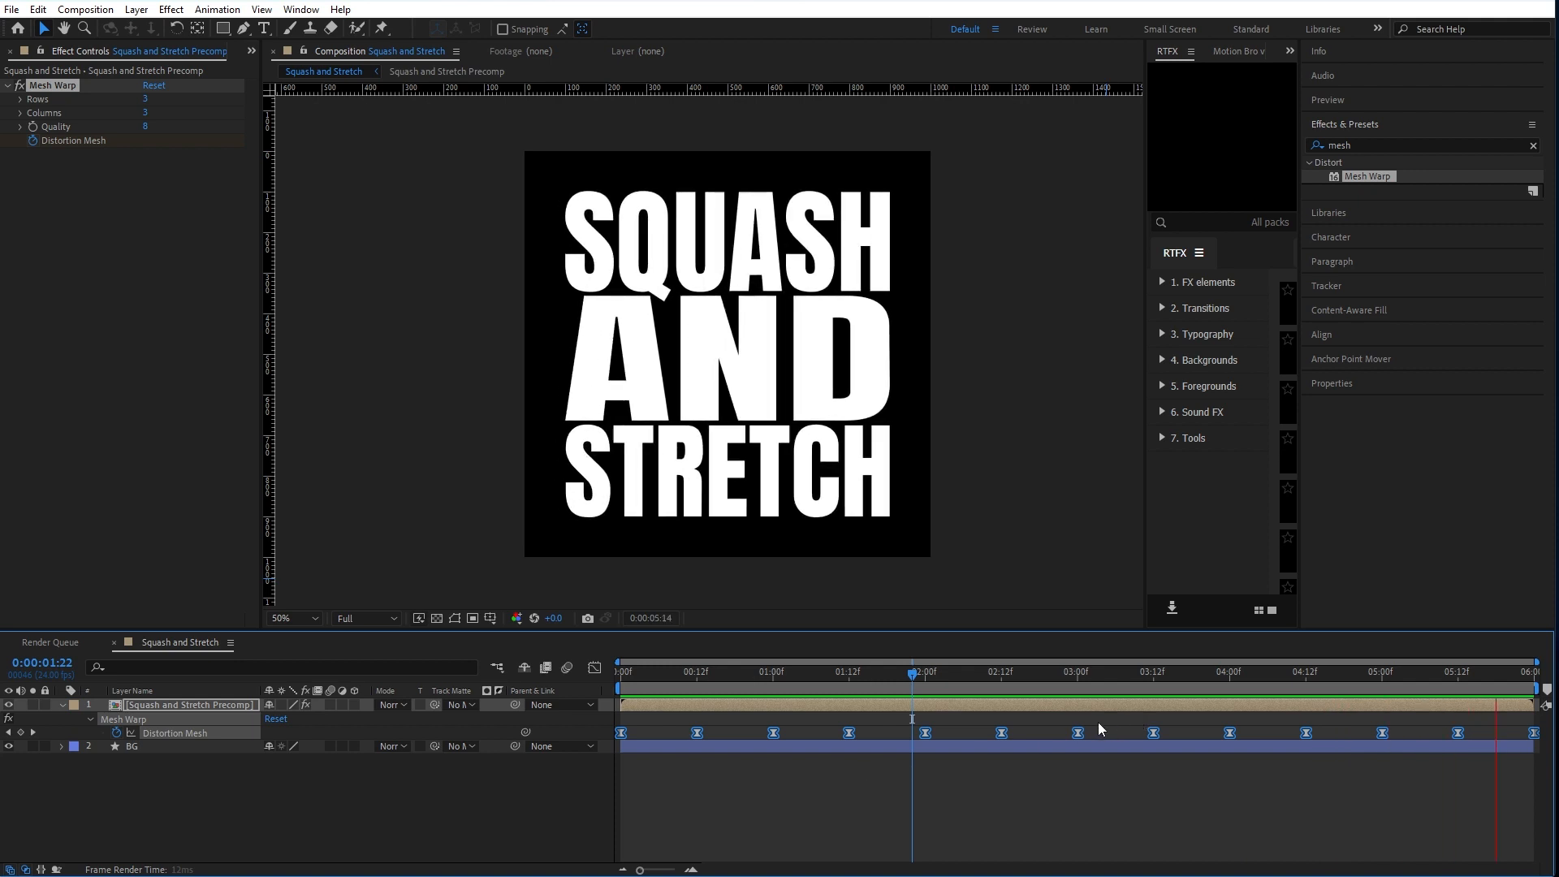
key(space)
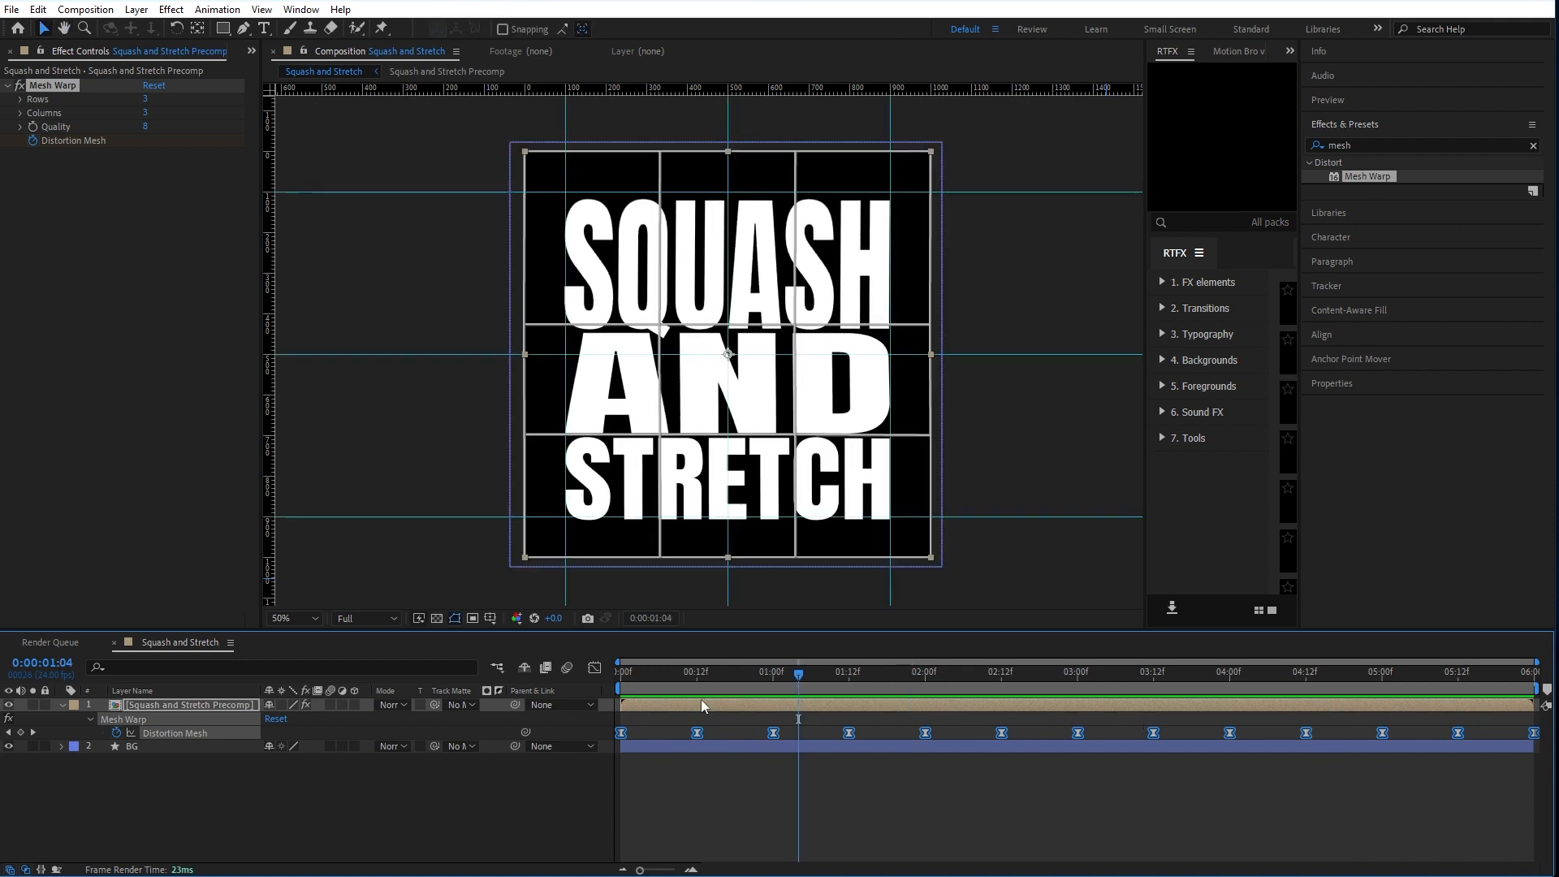
Step: In the Graph Editor, lengthen the outgoing influence handles of all Distortion Mesh keyframes so speed peaks late, and preview the easing
click(595, 668)
click(621, 828)
drag(669, 812, 1554, 822)
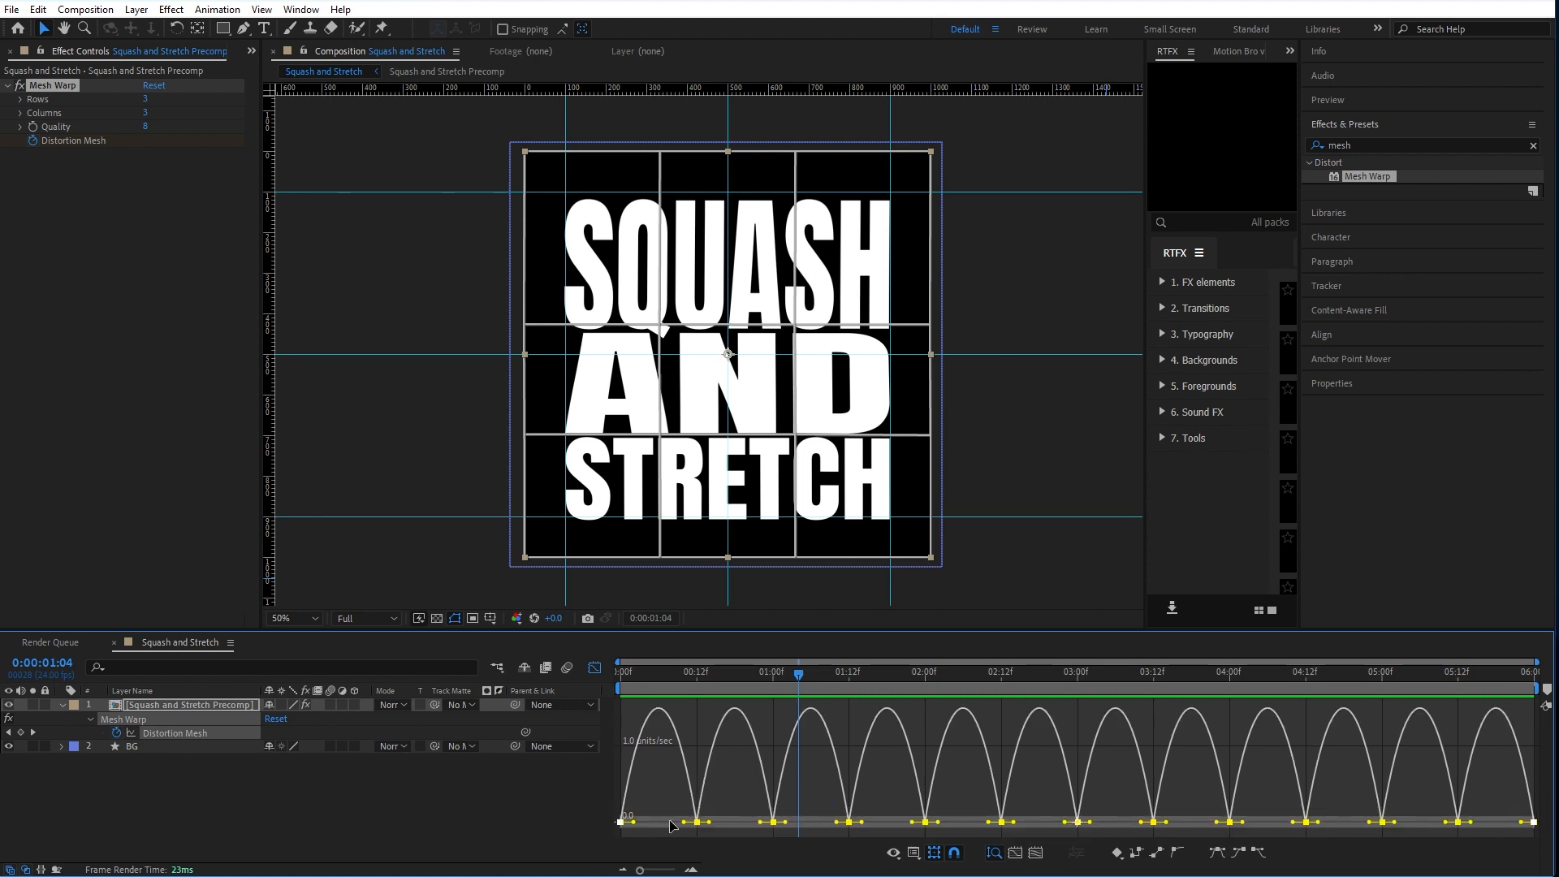
drag(637, 823, 646, 822)
key(space)
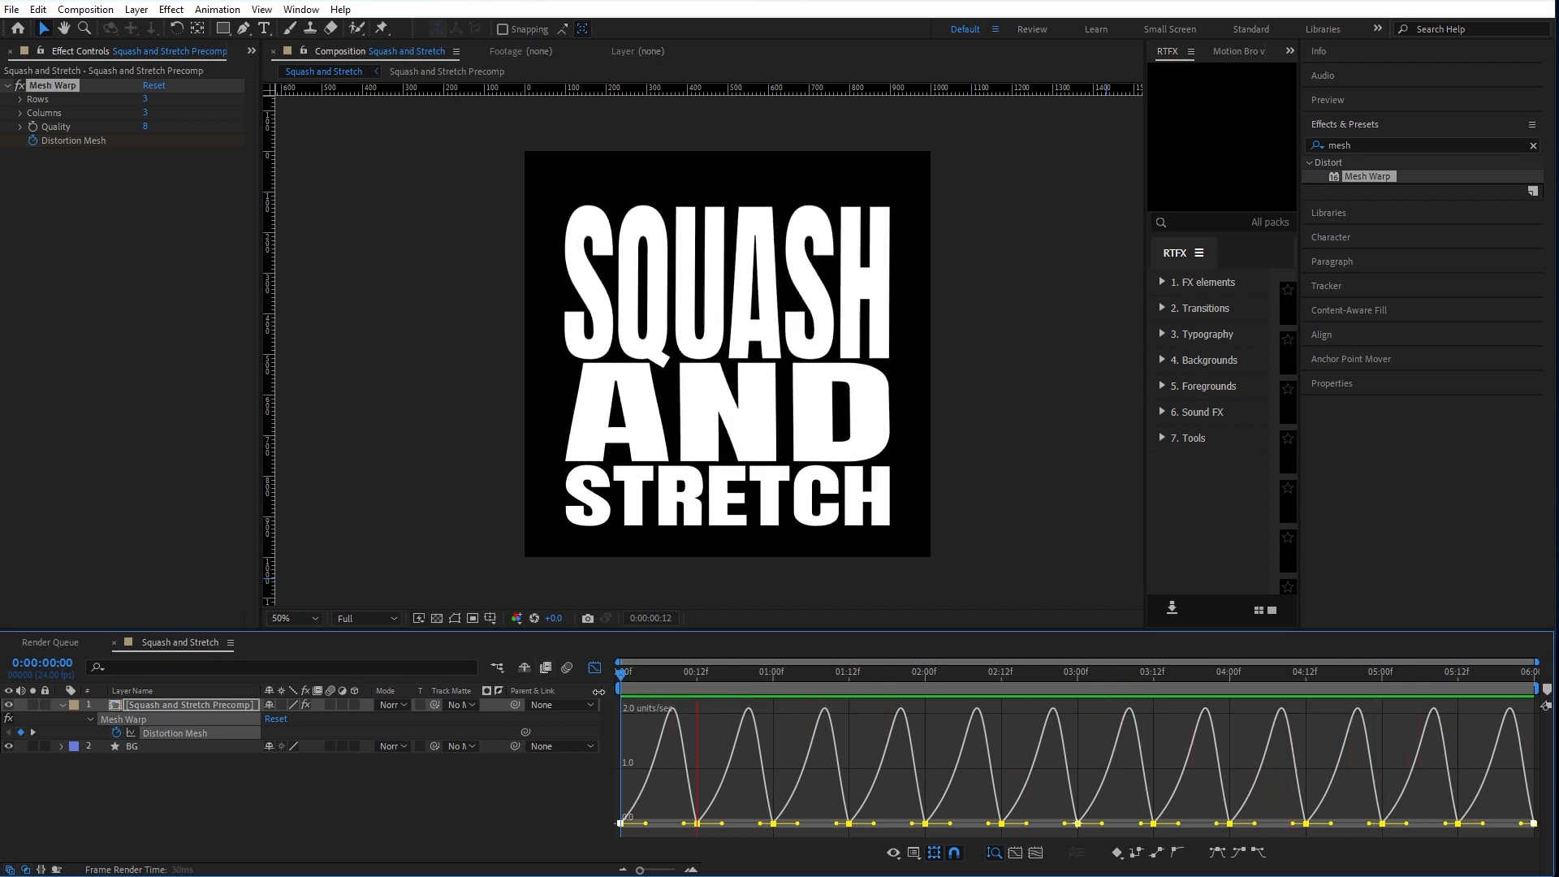
key(space)
Step: Try longer outgoing influence handles, settle all Distortion Mesh keyframes at about 77% influence, preview, and return to the keyframe view
drag(646, 823, 681, 824)
key(space)
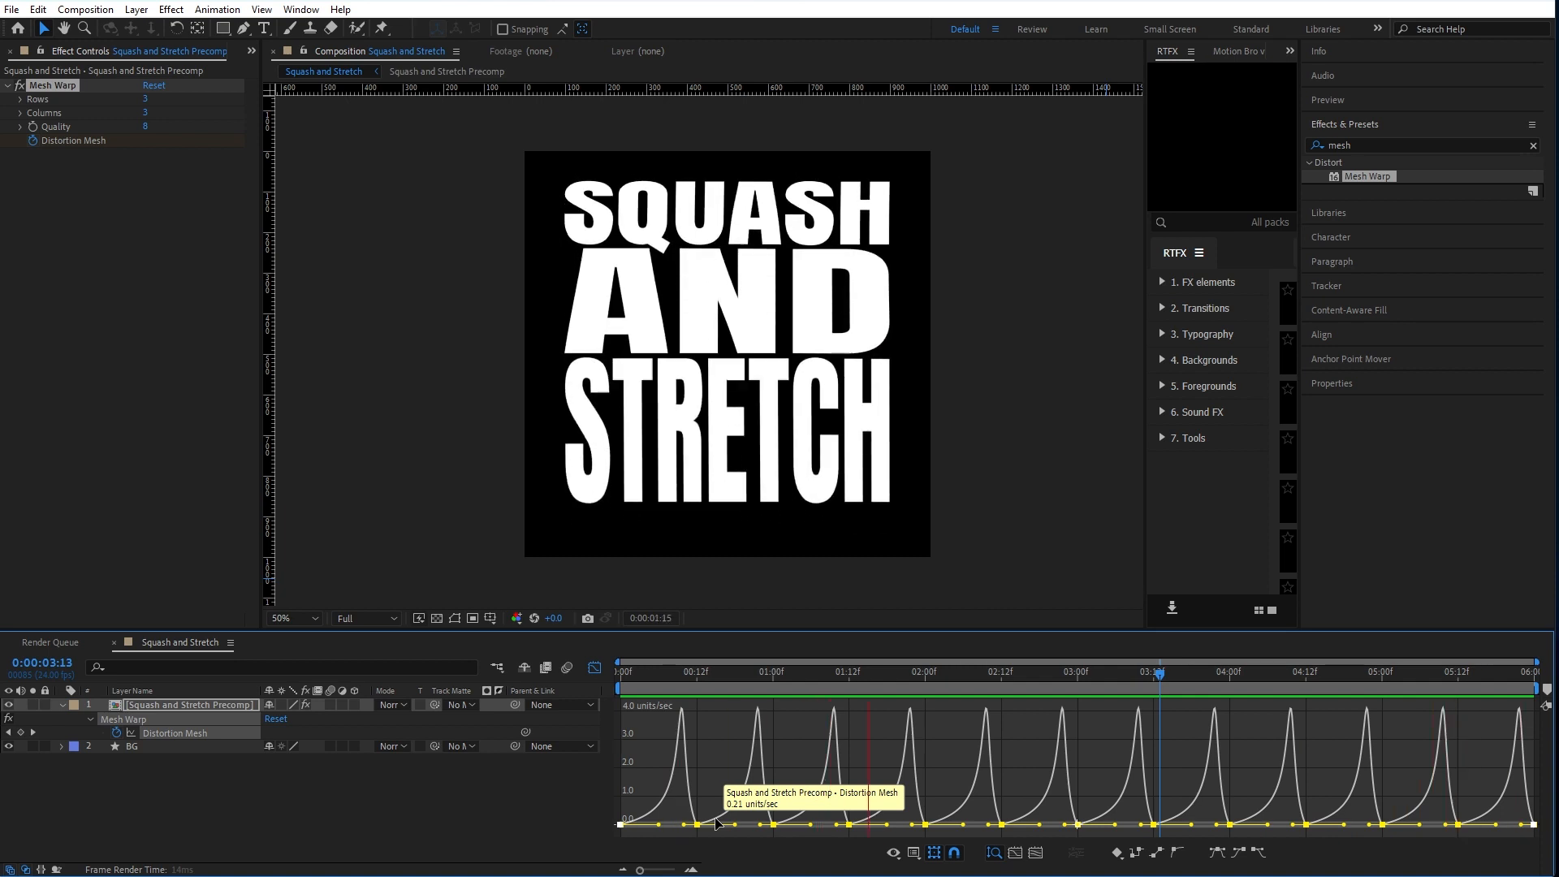
drag(680, 824, 650, 825)
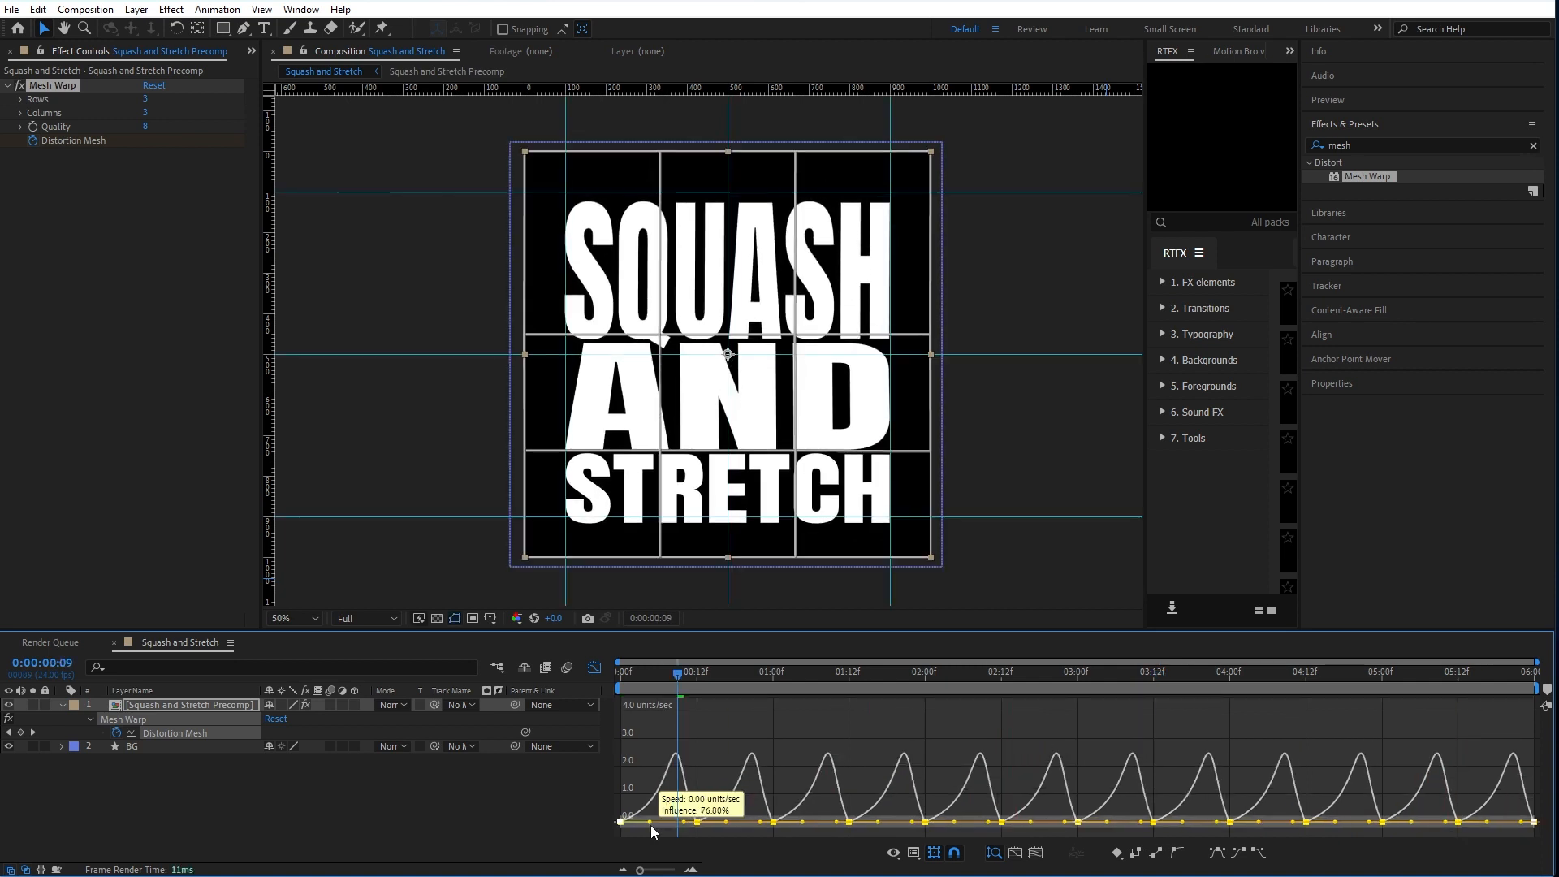
key(space)
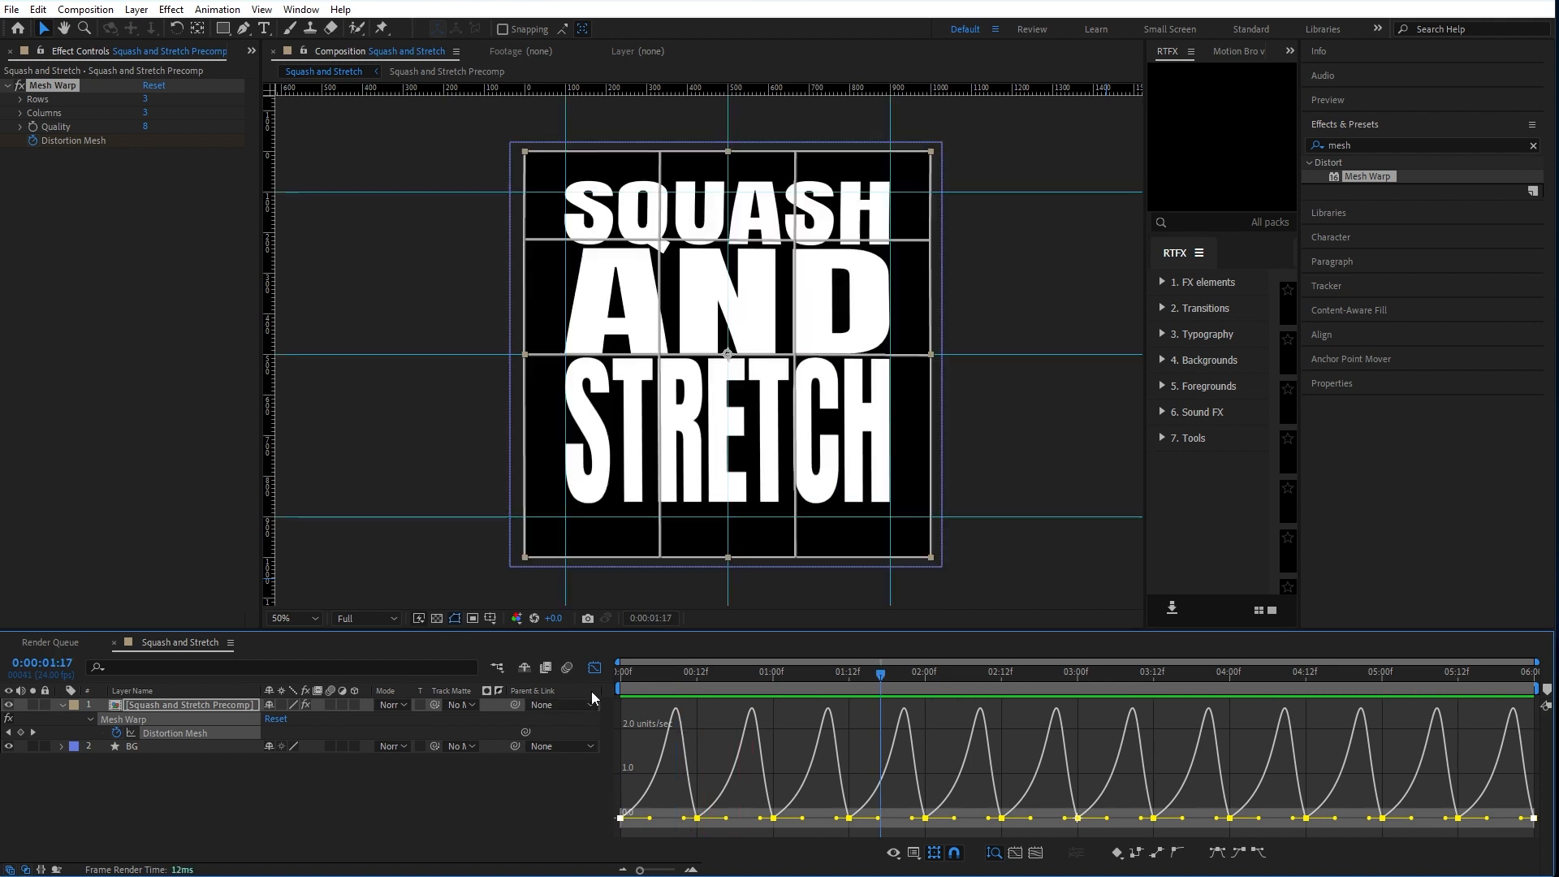
click(595, 668)
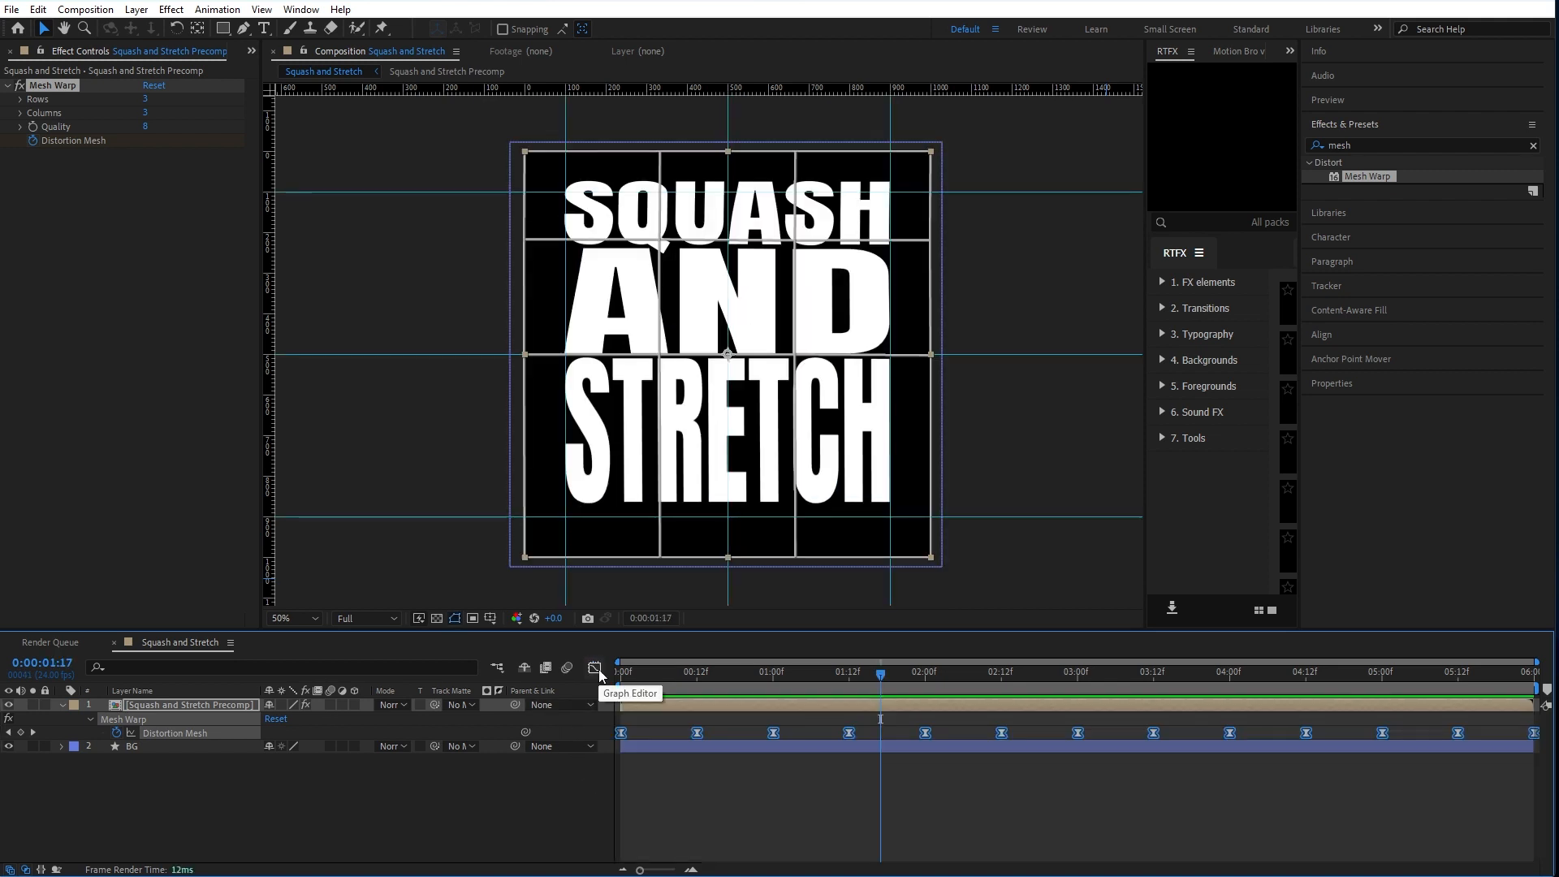
click(713, 801)
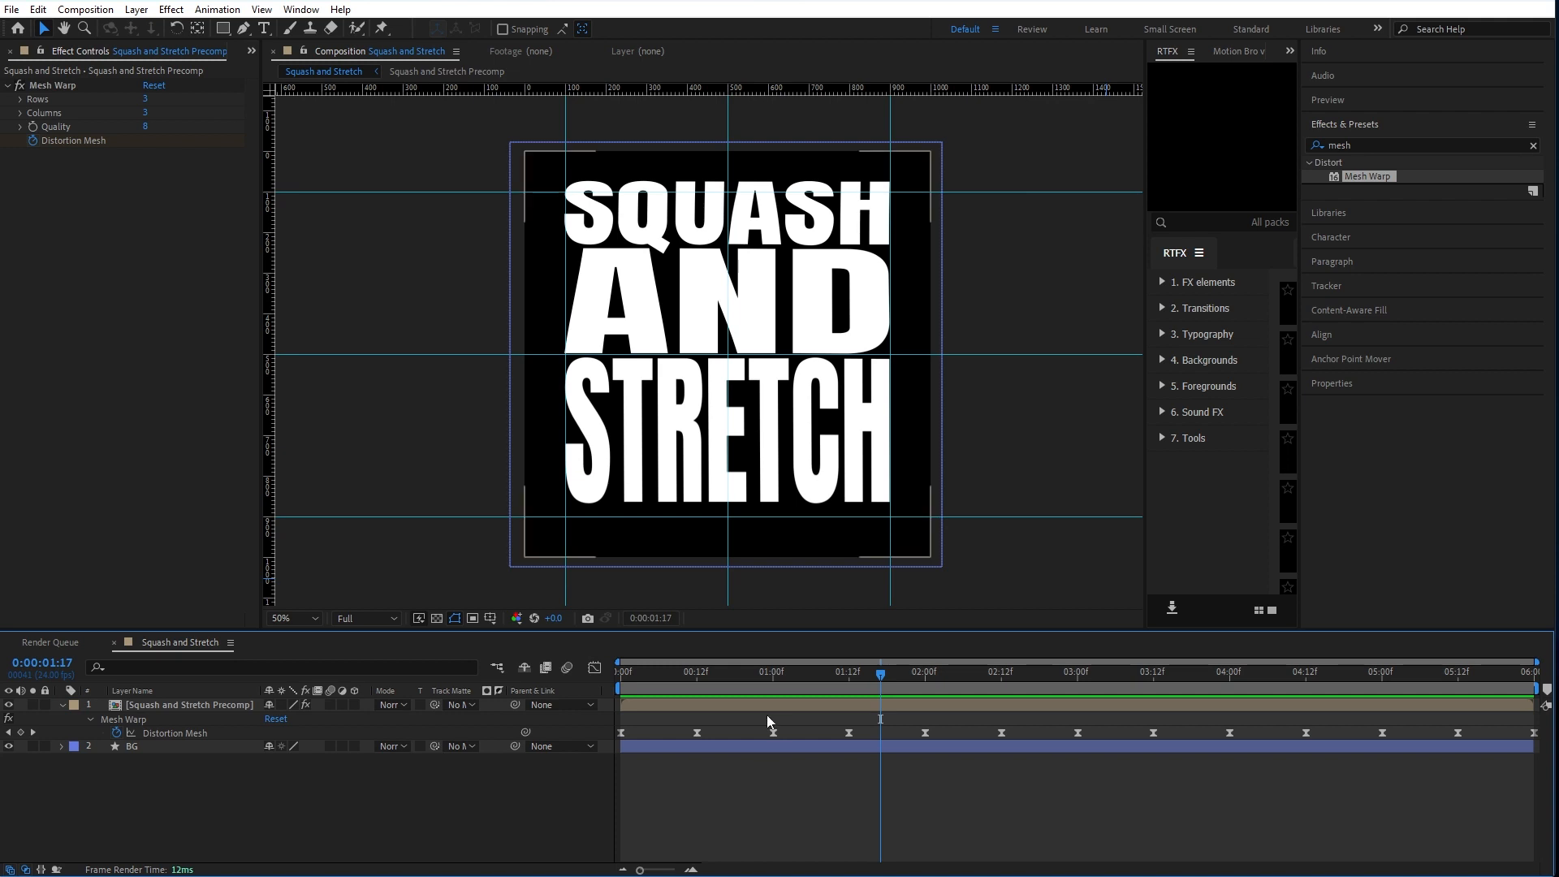
Step: Start keyframing the Position of the Squash and Stretch Precomp layer at 0:00:00:00
drag(784, 675, 619, 683)
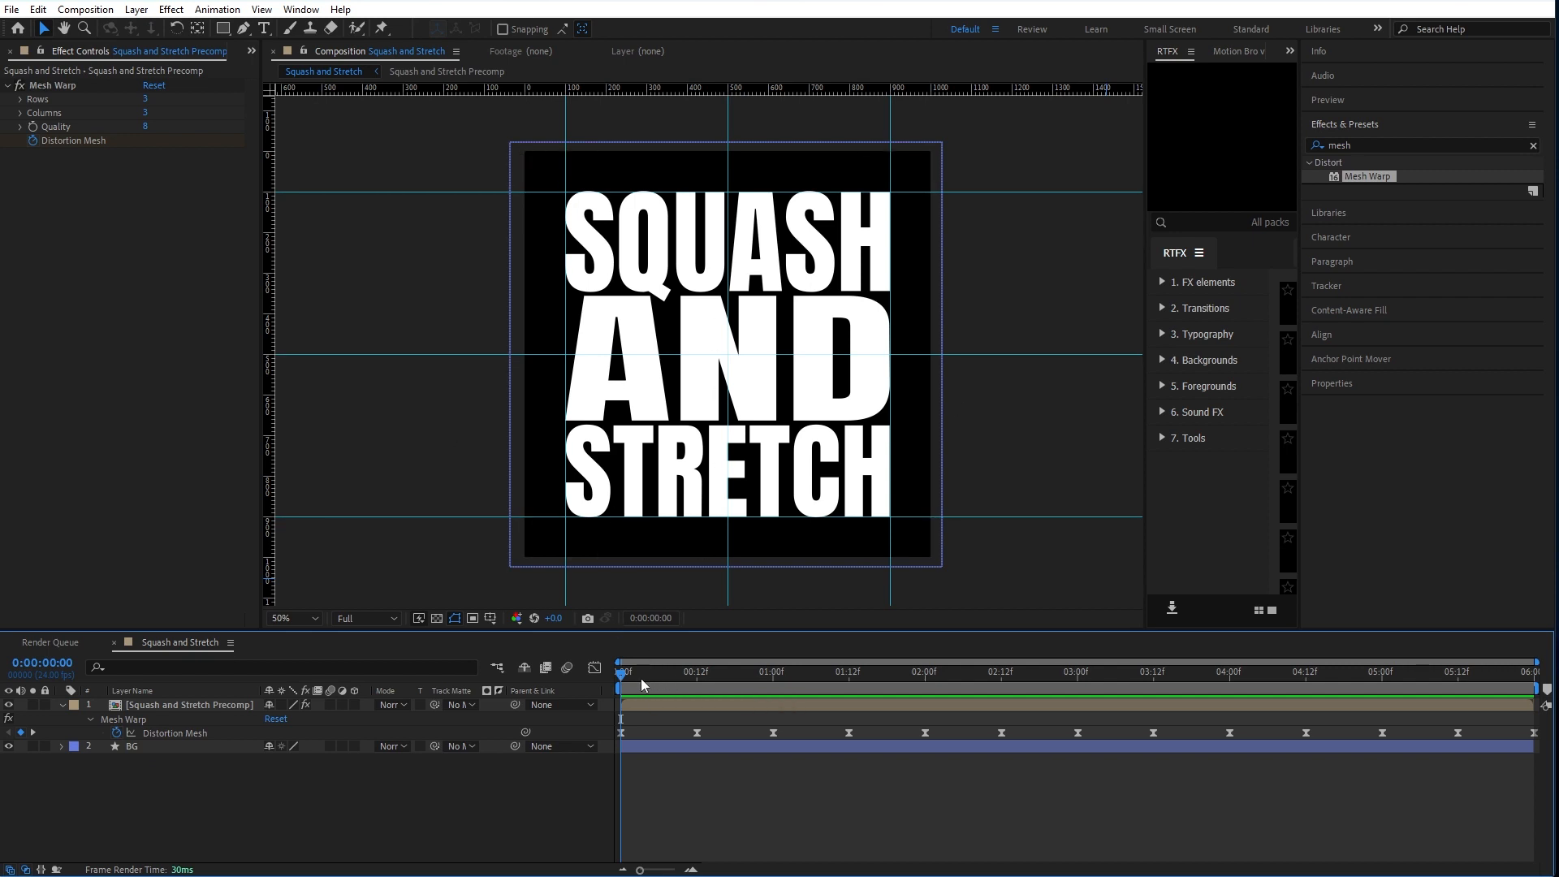
click(648, 703)
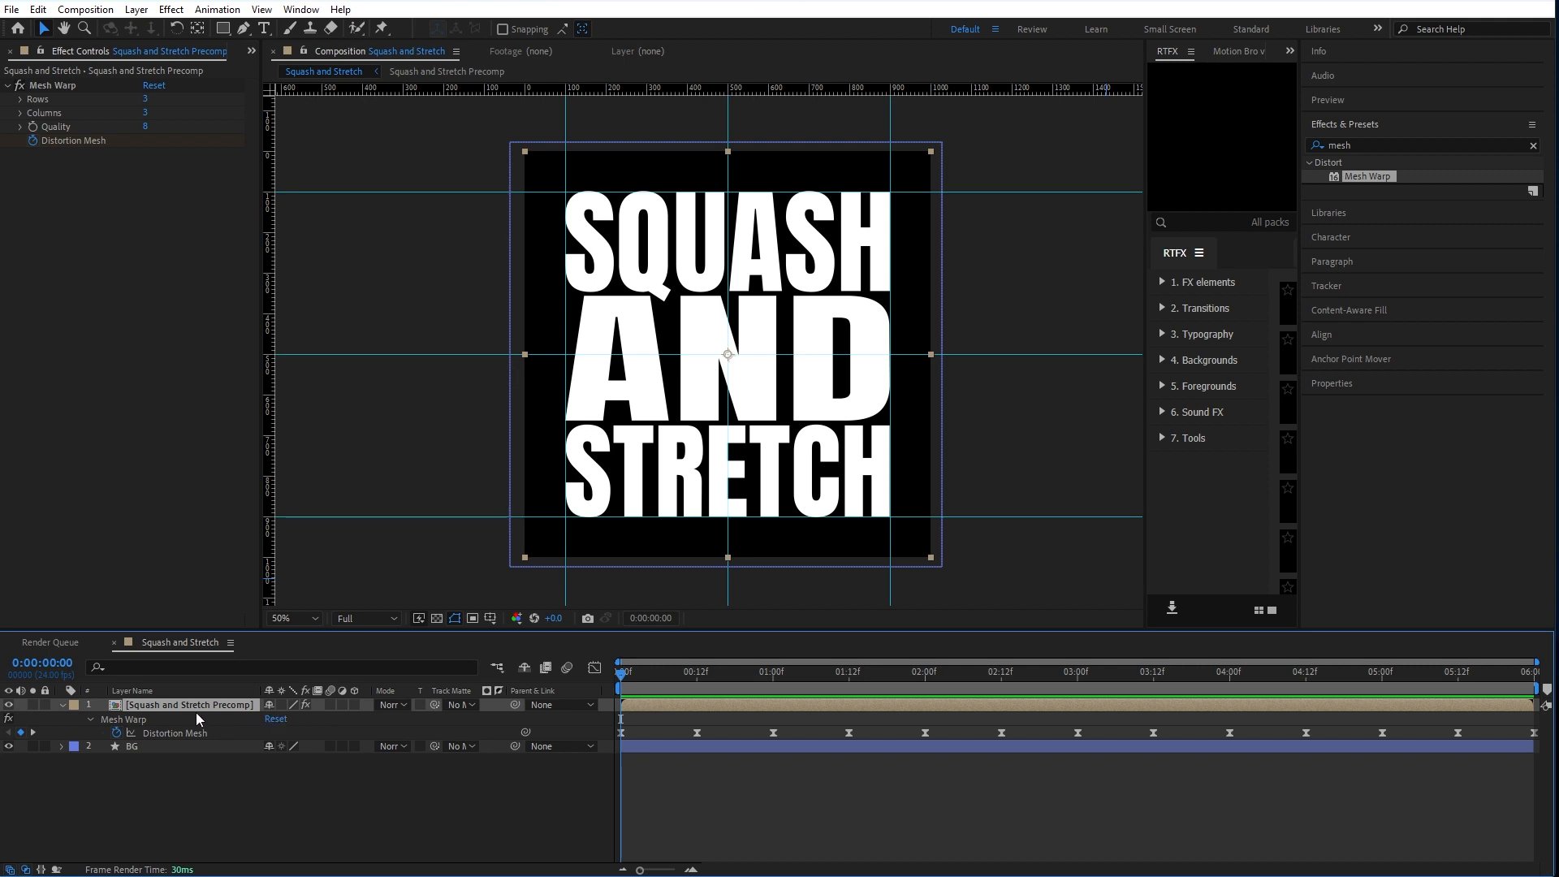
key(p)
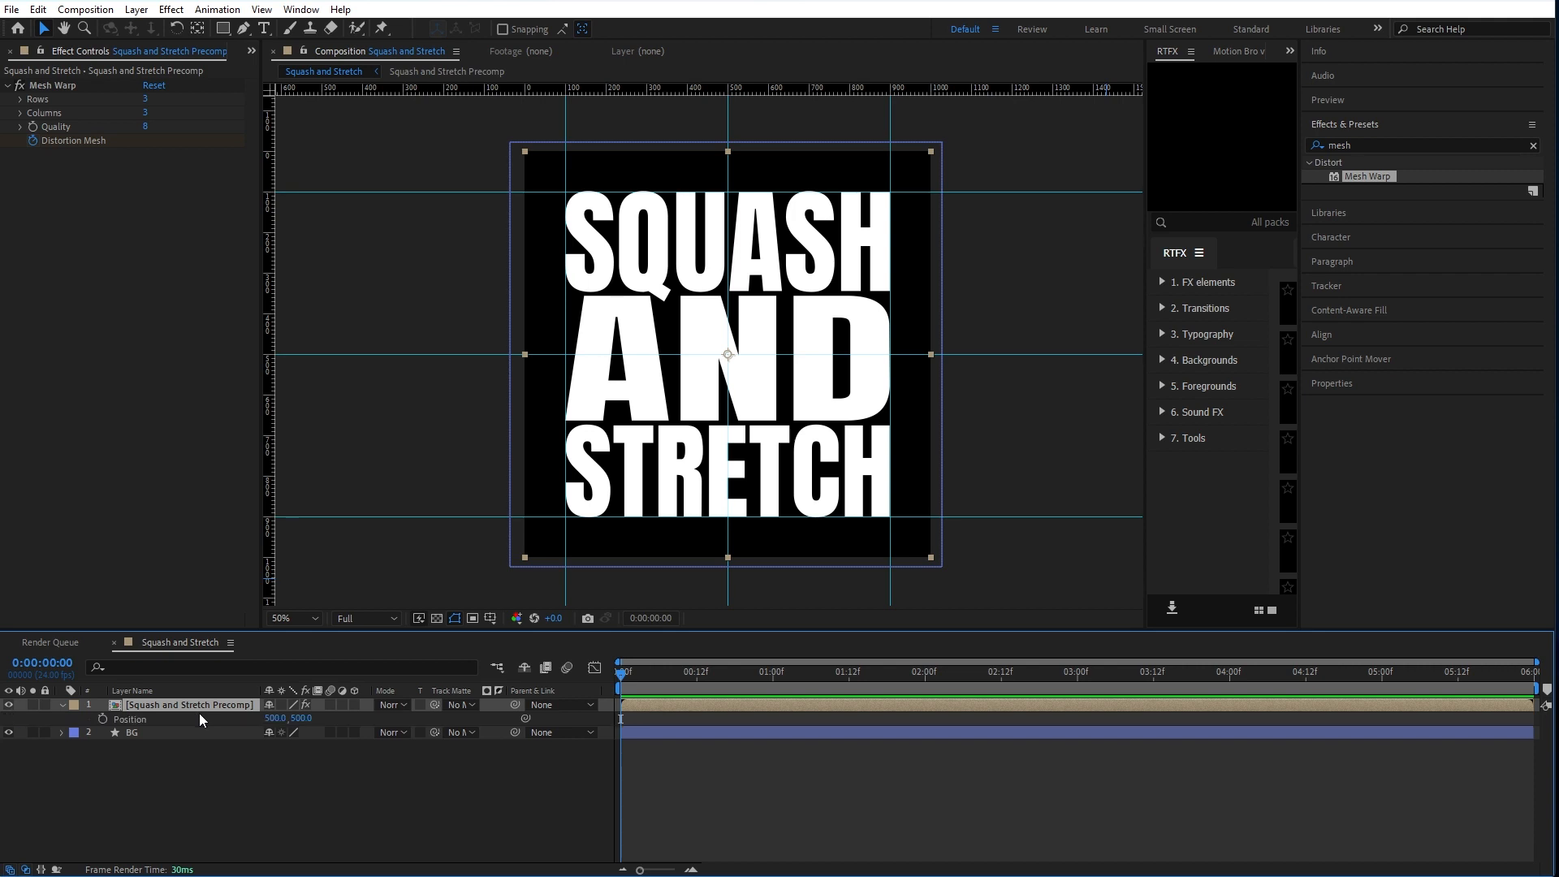
click(103, 719)
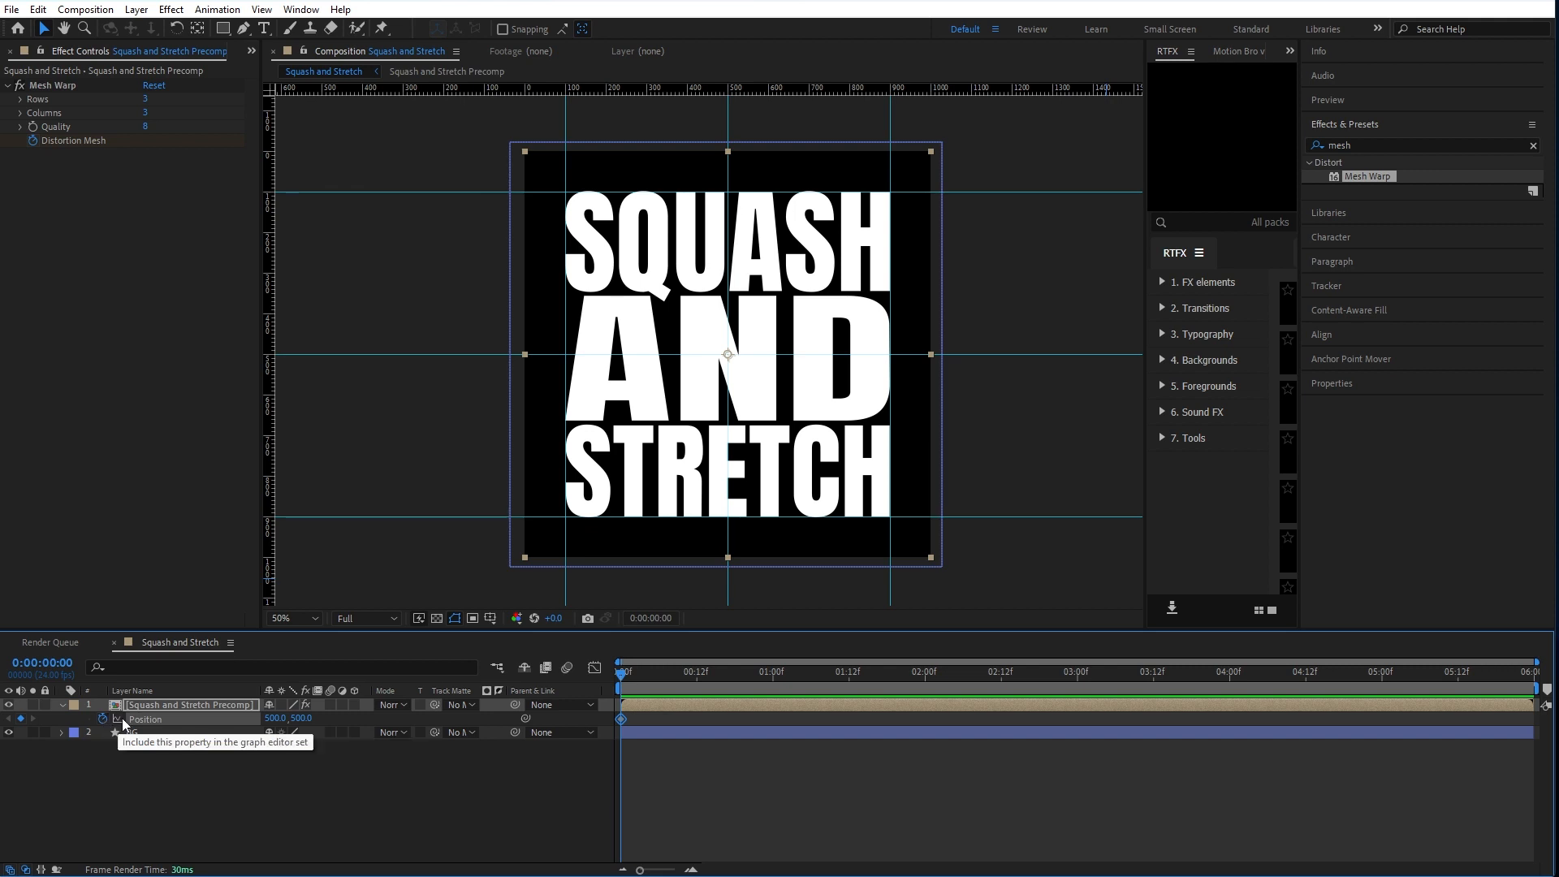
Step: At 0:00:00:12, raise the precomp layer to Position 500, 478 so STRETCH rests on the lower guide
drag(618, 681, 702, 684)
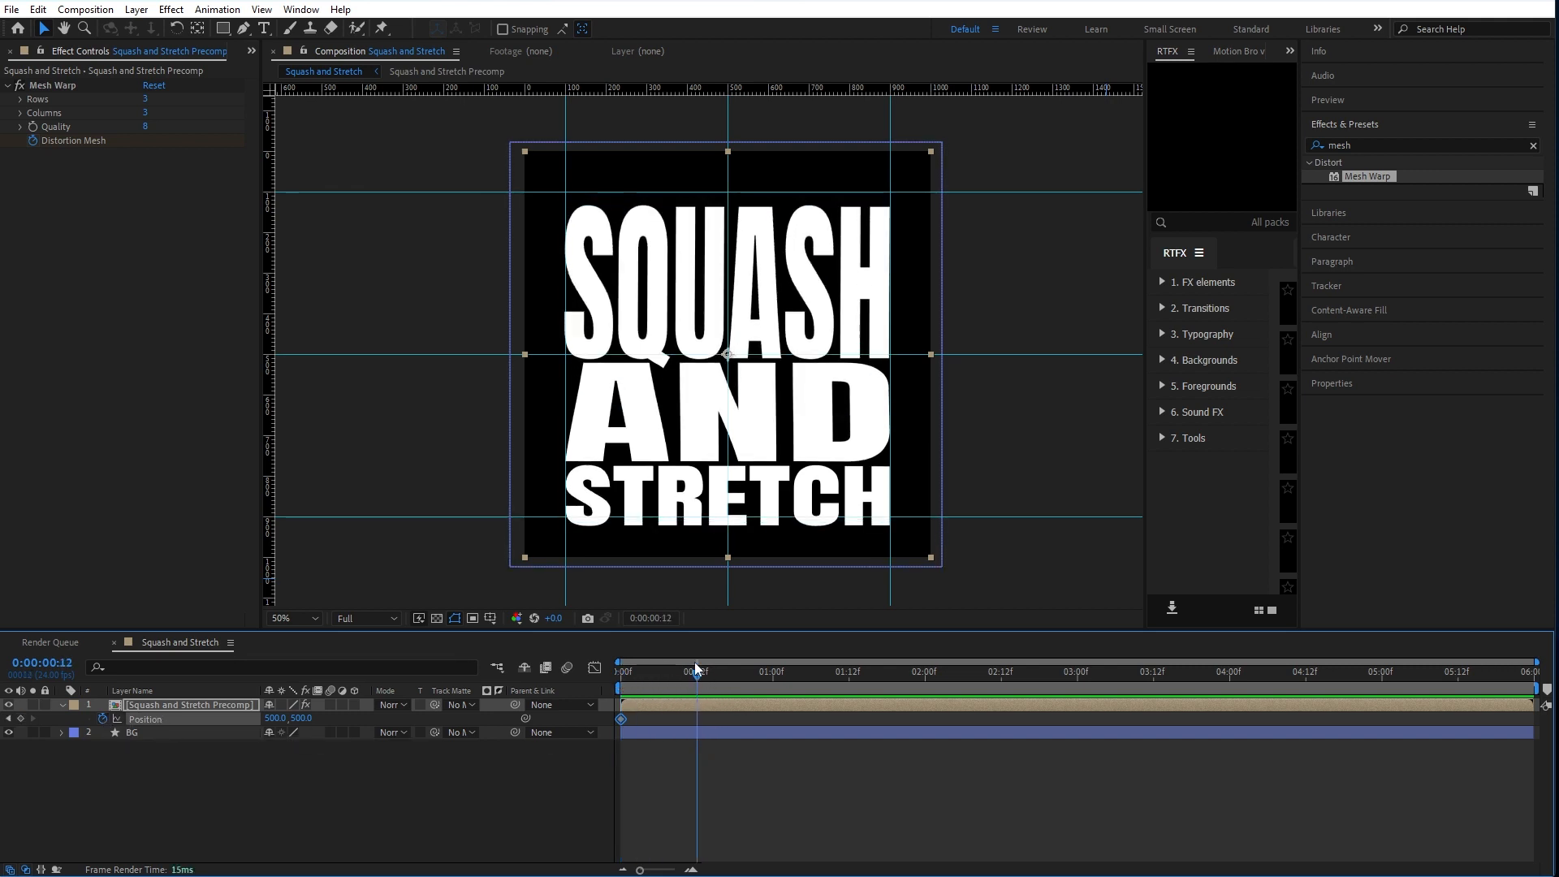
key(Up)
key(Up)
key(Up)
key(Up)
key(Up)
key(Up)
key(Up)
key(Up)
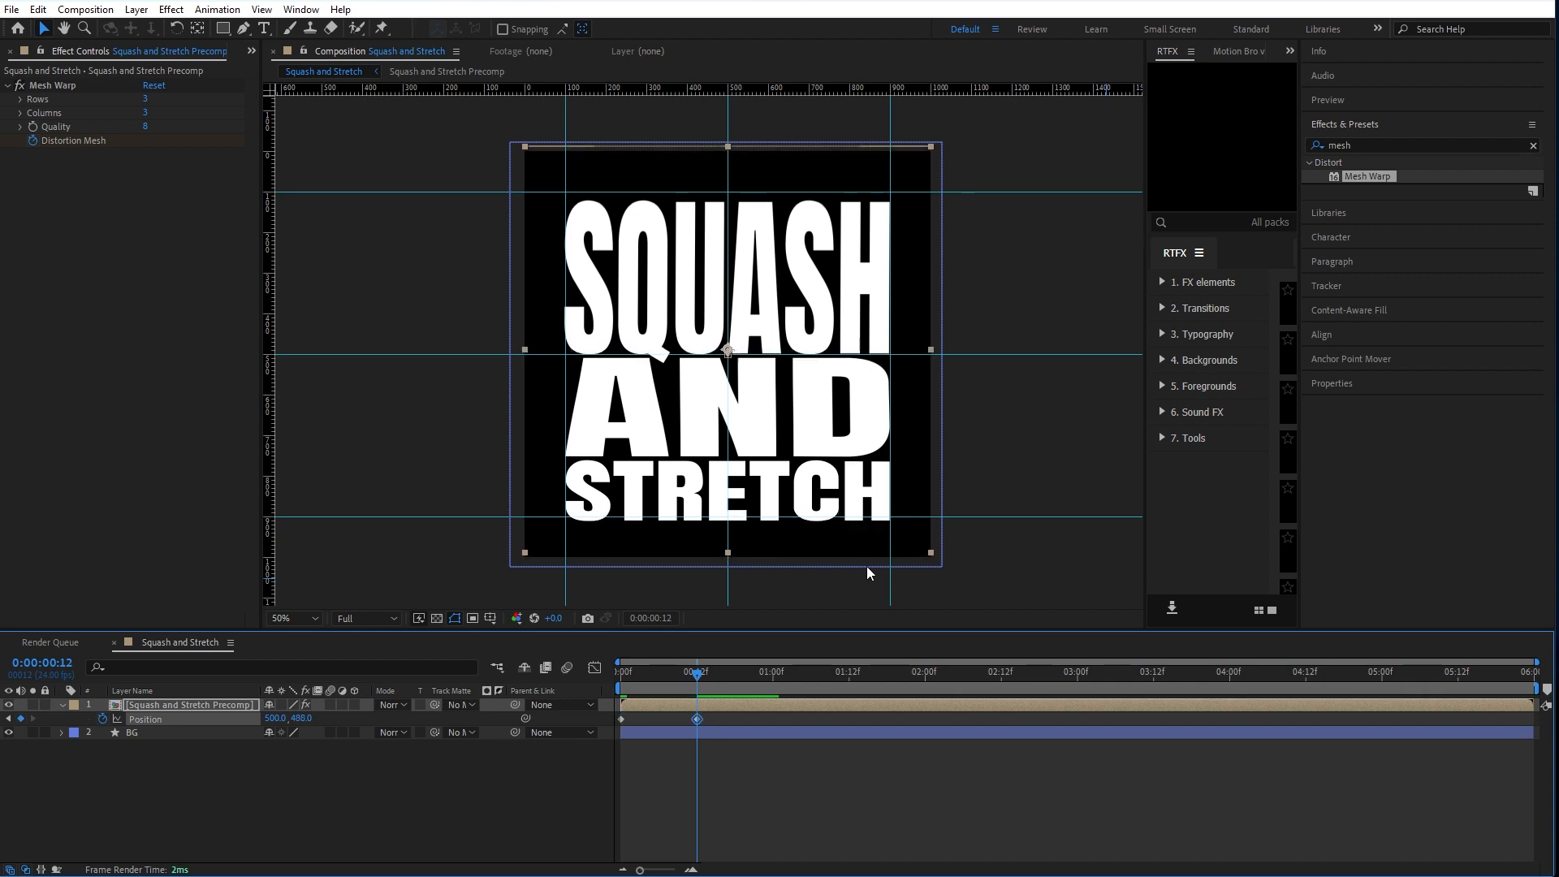
key(Up)
key(Up)
key(Up)
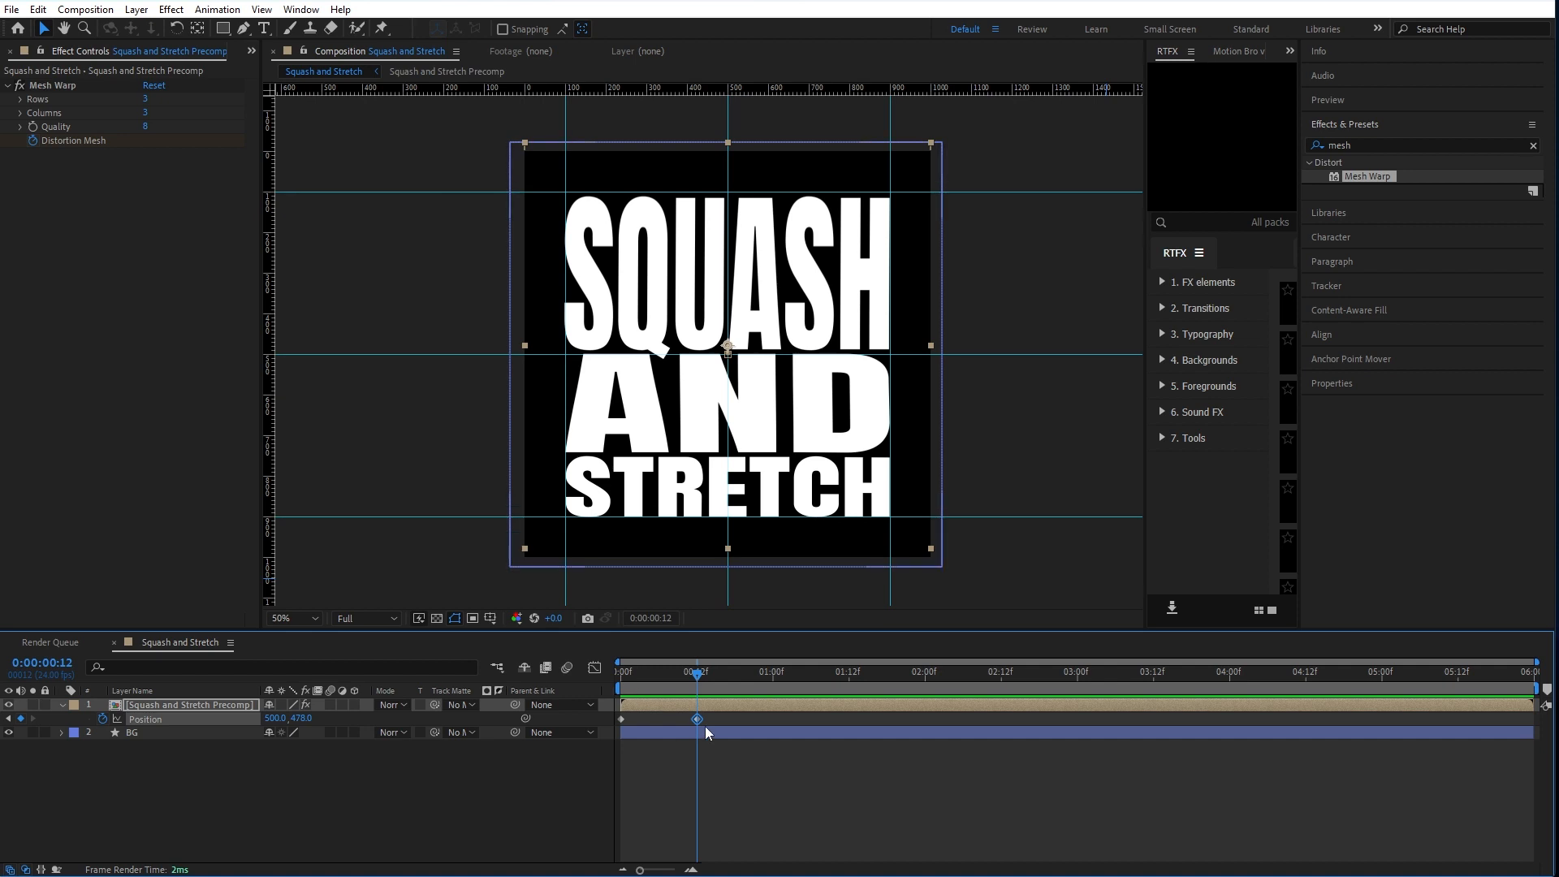
Step: Copy the 500, 478 Position keyframe to 0:00:01:00 and lower the precomp to 500, 526 at 0:00:01:12
click(773, 674)
key(ctrl+v)
drag(775, 677, 848, 677)
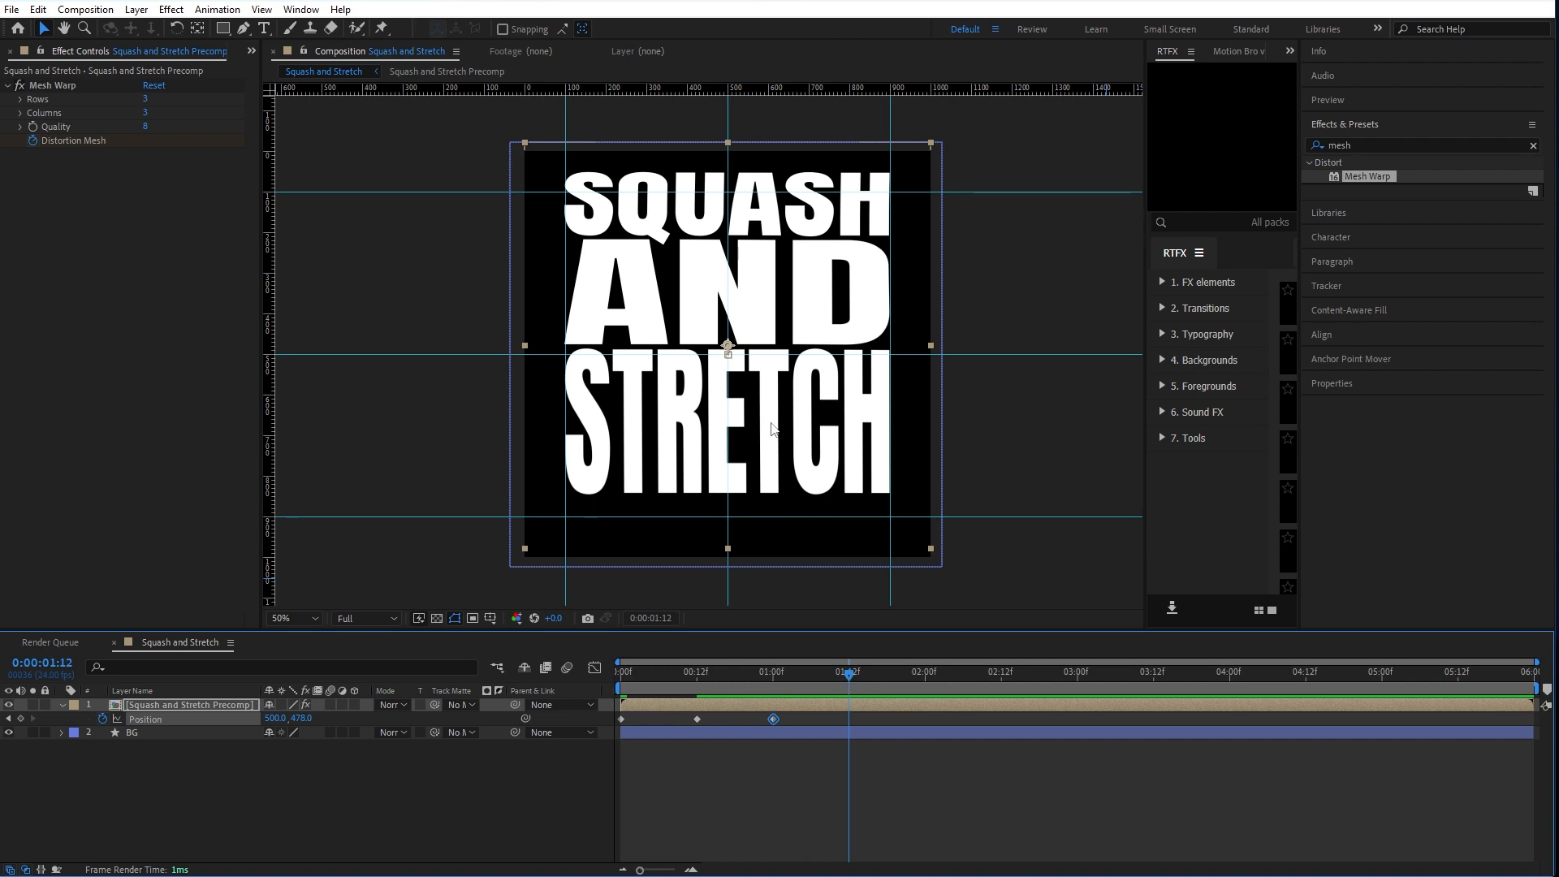
drag(794, 416, 789, 436)
key(Up)
key(Up)
key(Up)
key(Up)
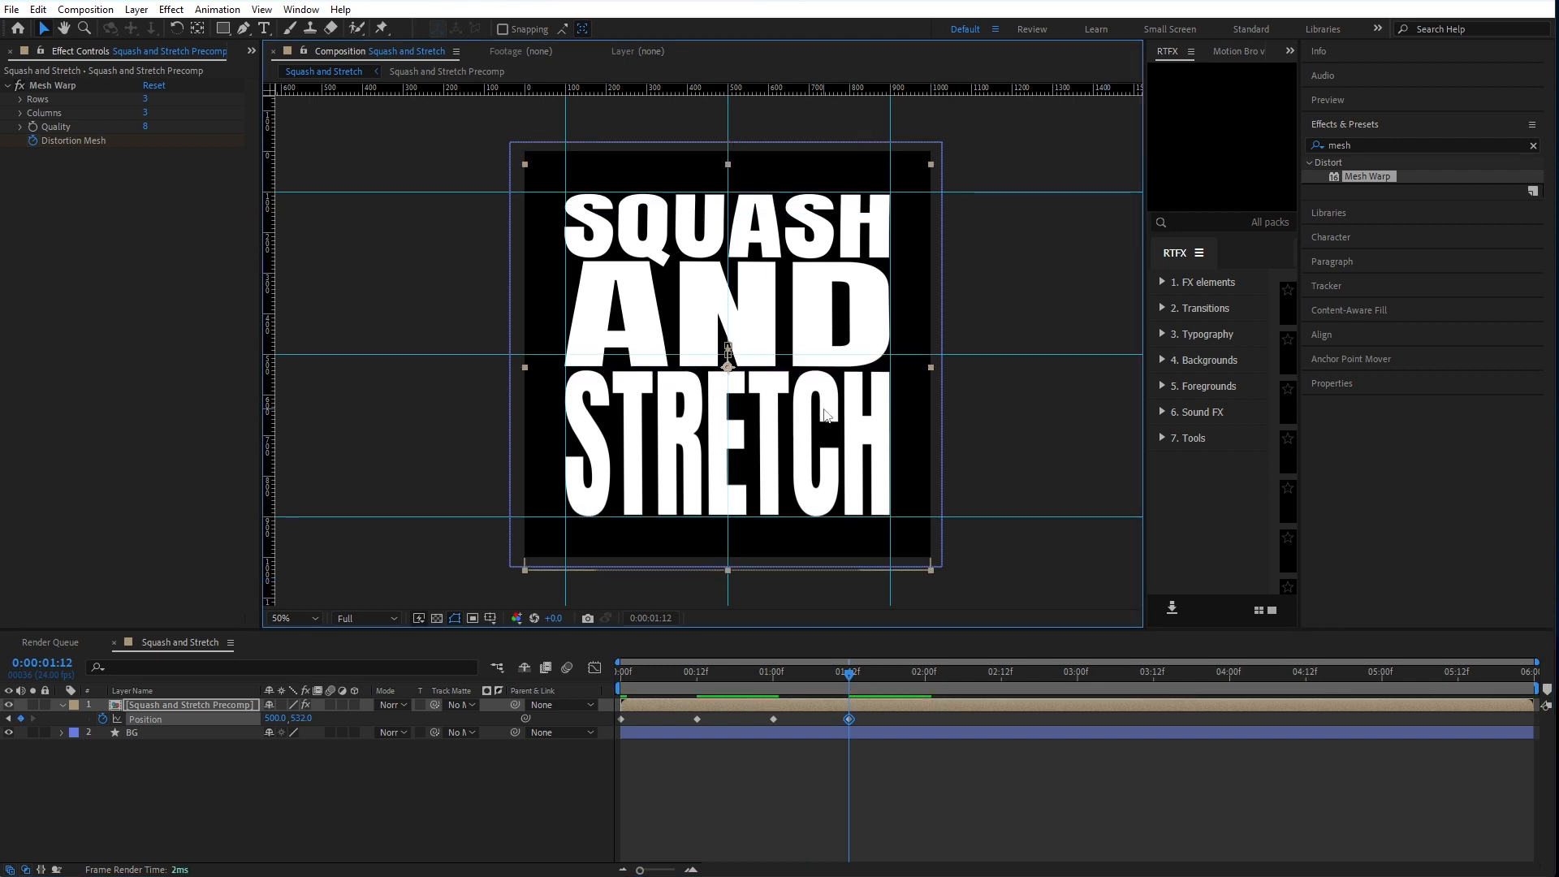
key(Up)
key(Up)
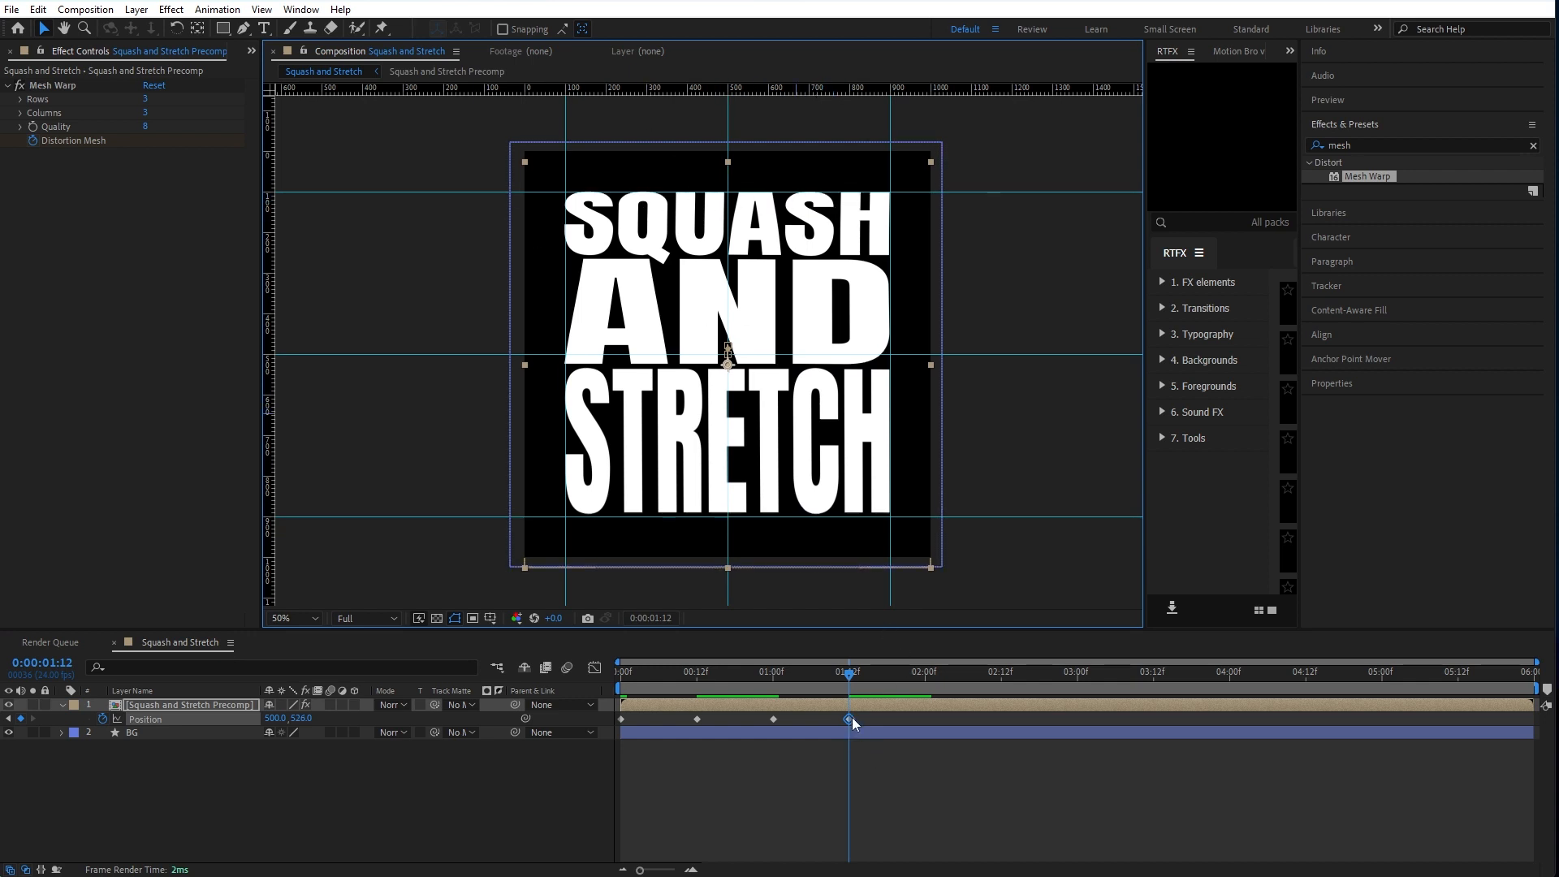
Step: Copy the 500, 526 Position keyframe to 0:00:02:00 and the starting 500, 500 keyframe to 0:00:02:12 and 0:00:03:00
drag(879, 679, 925, 677)
key(ctrl+v)
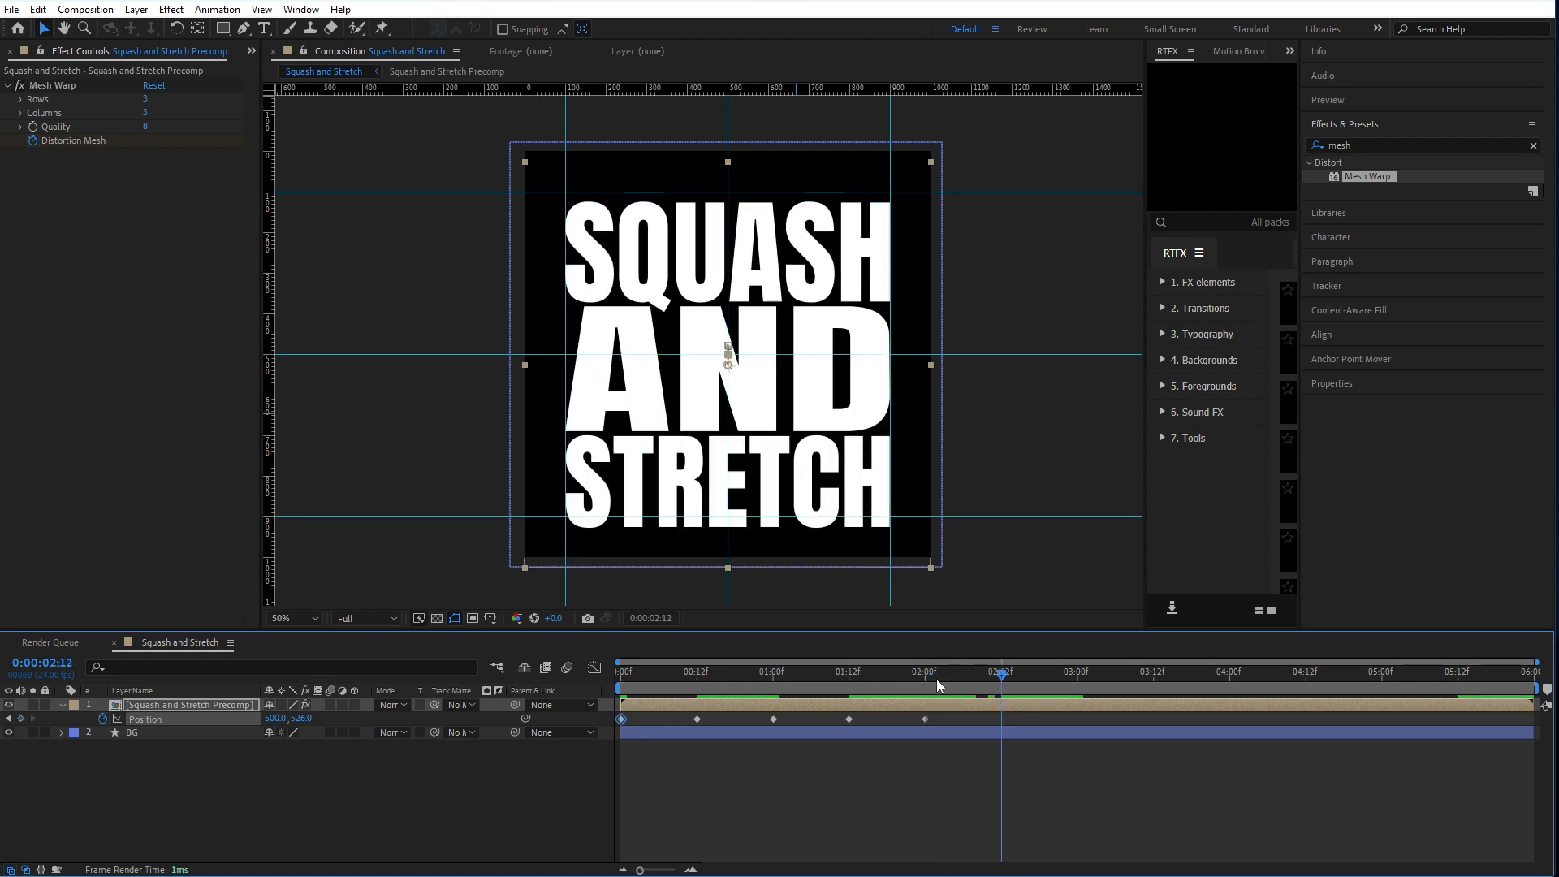
key(ctrl+v)
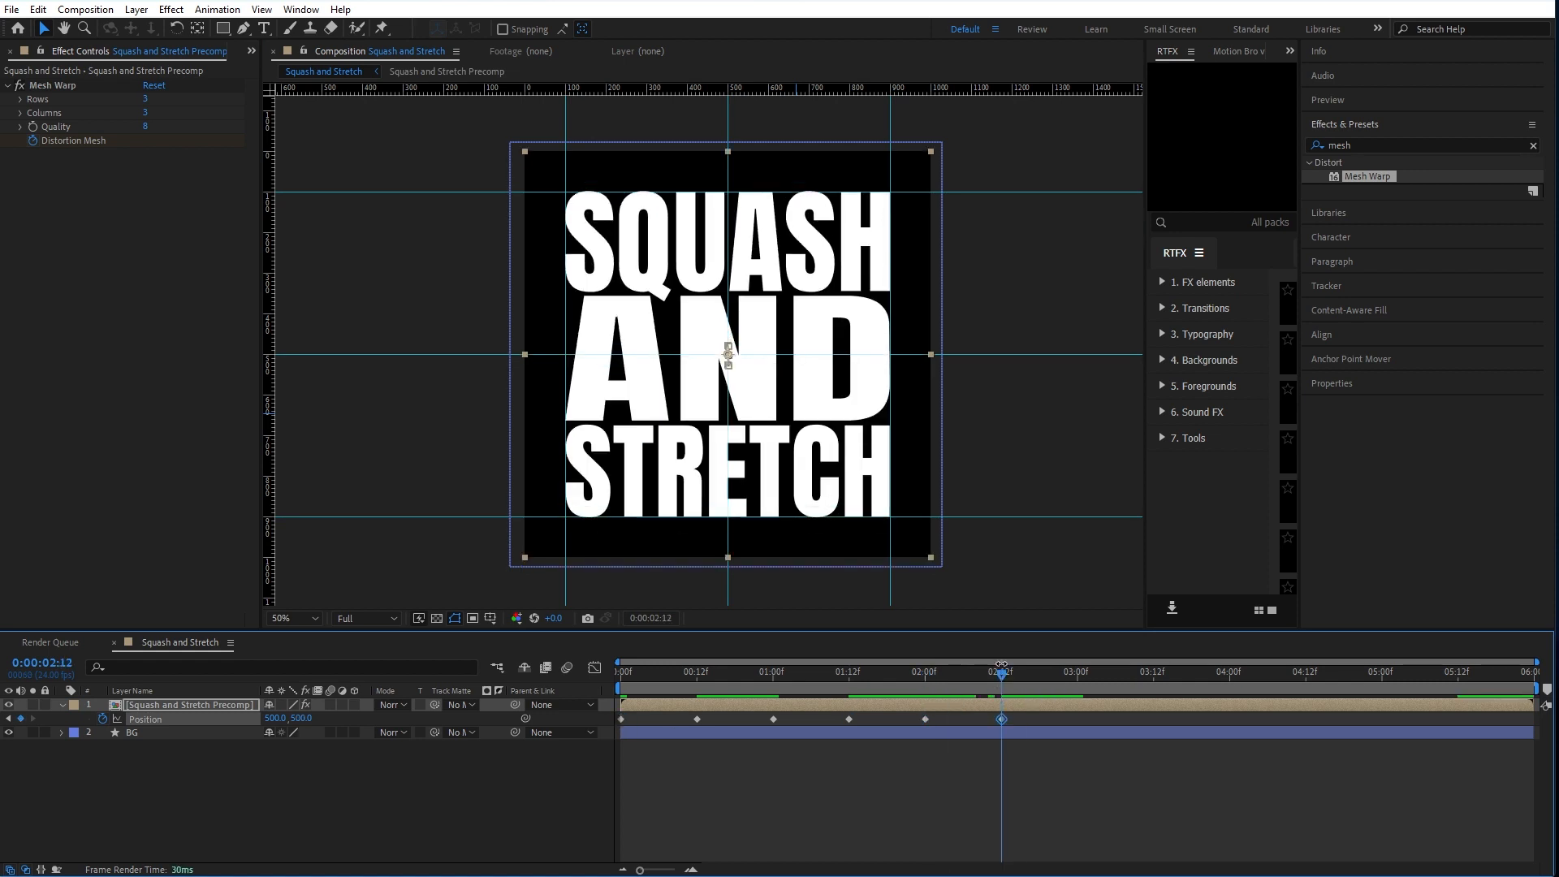
click(1078, 681)
key(ctrl+v)
Step: Shift the precomp horizontally to Position 472, 500 at 0:00:03:12 and copy that keyframe to 0:00:04:00
click(1150, 685)
drag(823, 491, 812, 491)
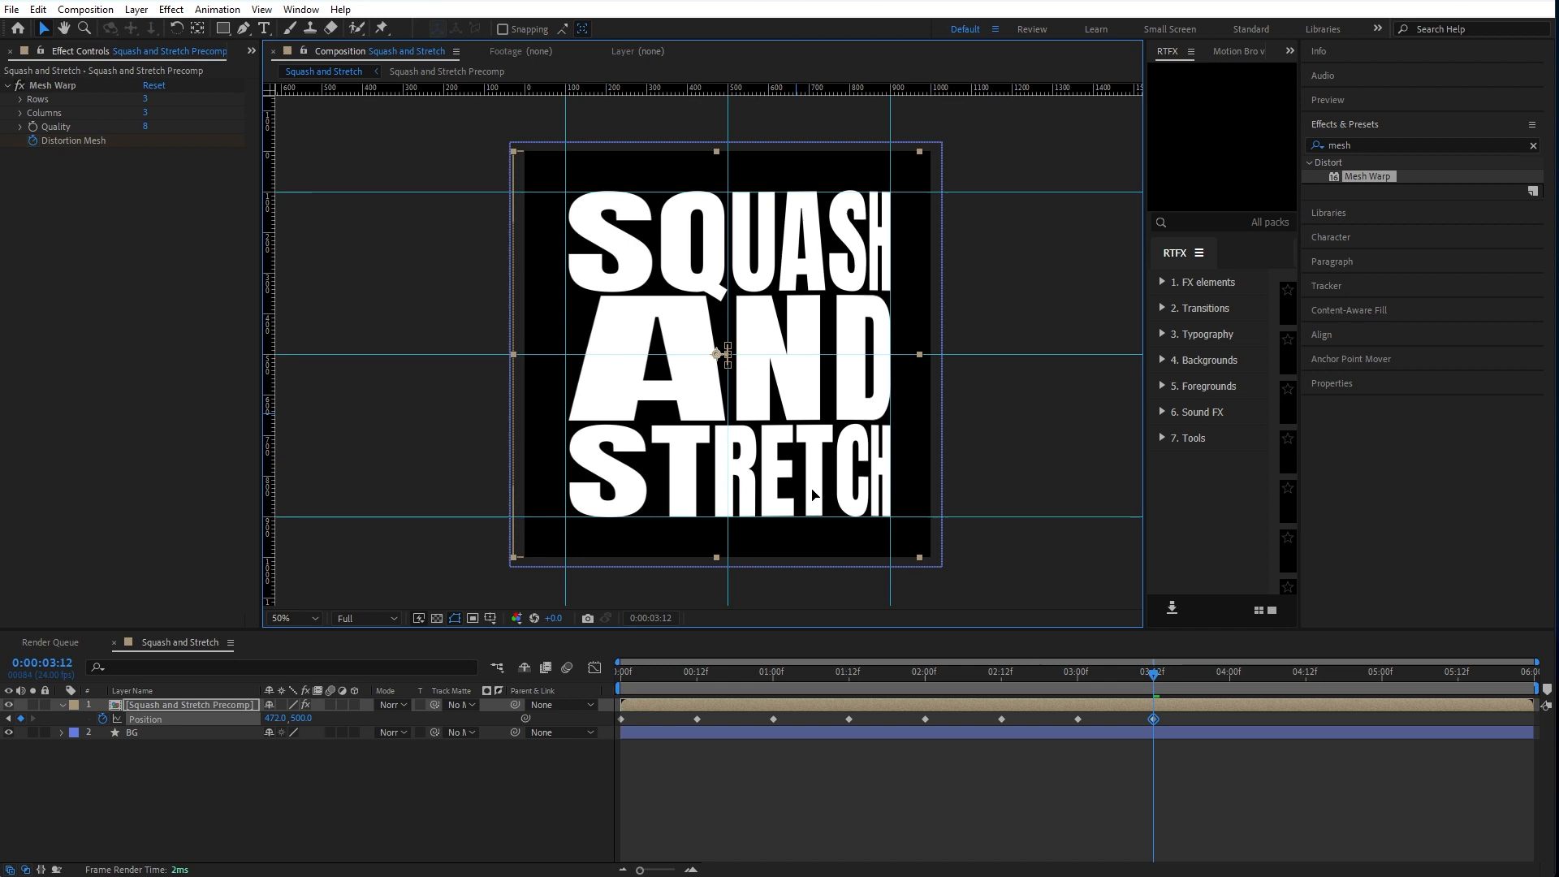
click(1153, 719)
click(1230, 685)
key(ctrl+v)
Step: Shift the precomp horizontally the opposite way at 0:00:04:12 and copy that Position keyframe to 0:00:05:00
click(1306, 684)
drag(812, 491, 823, 491)
drag(1396, 683, 1382, 682)
key(ctrl+v)
Step: Copy the starting 500, 500 Position keyframe to 0:00:05:12 and to the end of the timeline at 0:00:06:00
drag(669, 683, 513, 684)
key(ctrl+v)
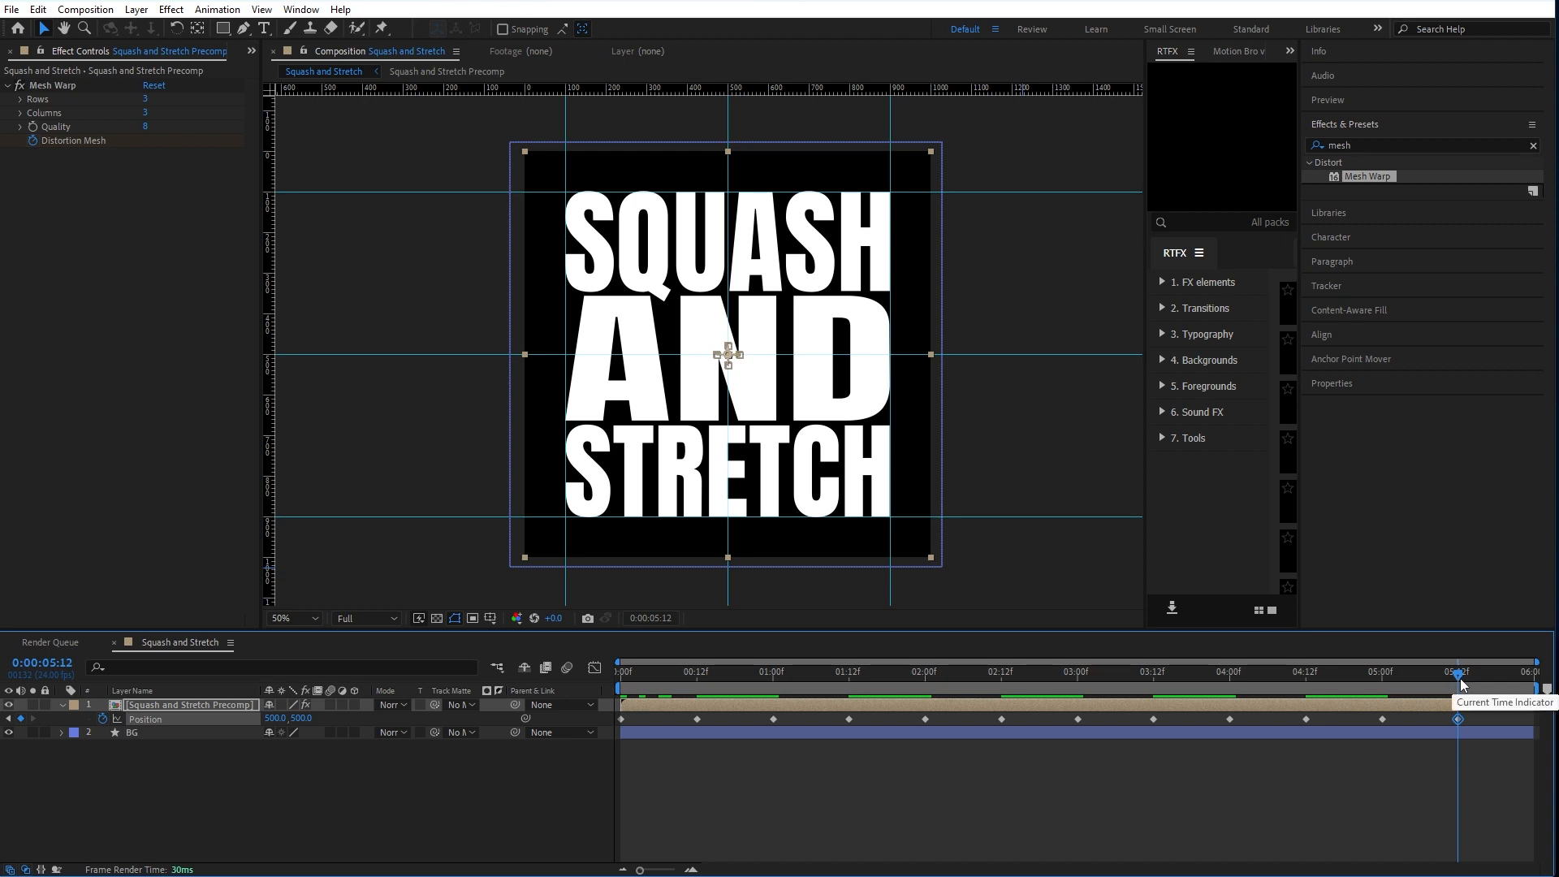
drag(1461, 684, 601, 728)
key(ctrl+v)
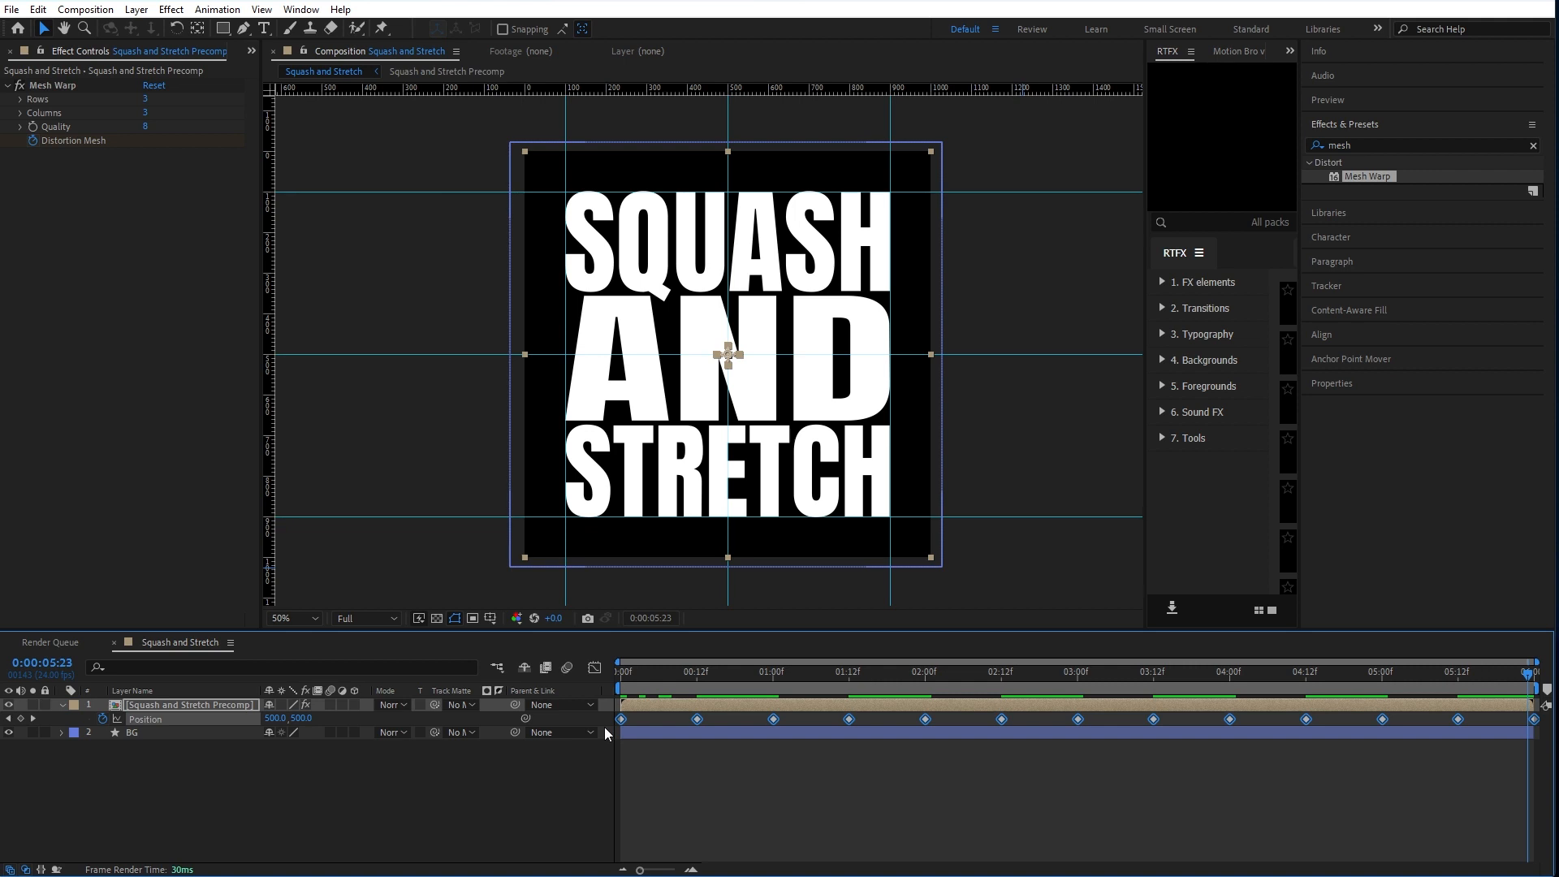
Step: Apply Easy Ease to all Position keyframes, reshape their speed curves to peak late in the Graph Editor, and preview the motion
key(F9)
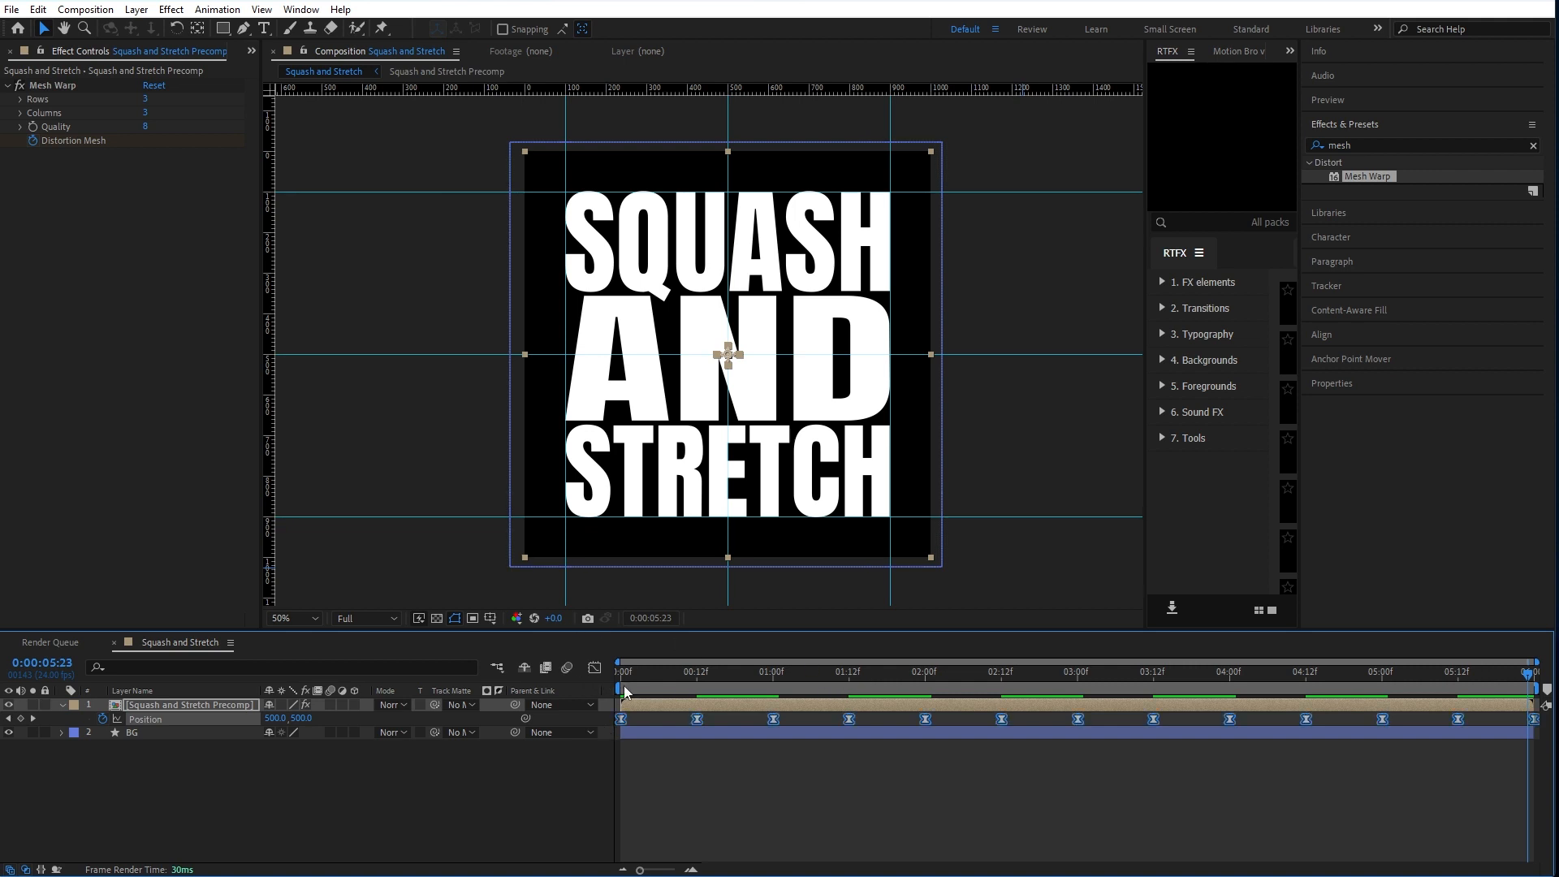
click(595, 668)
drag(1489, 816, 647, 823)
key(space)
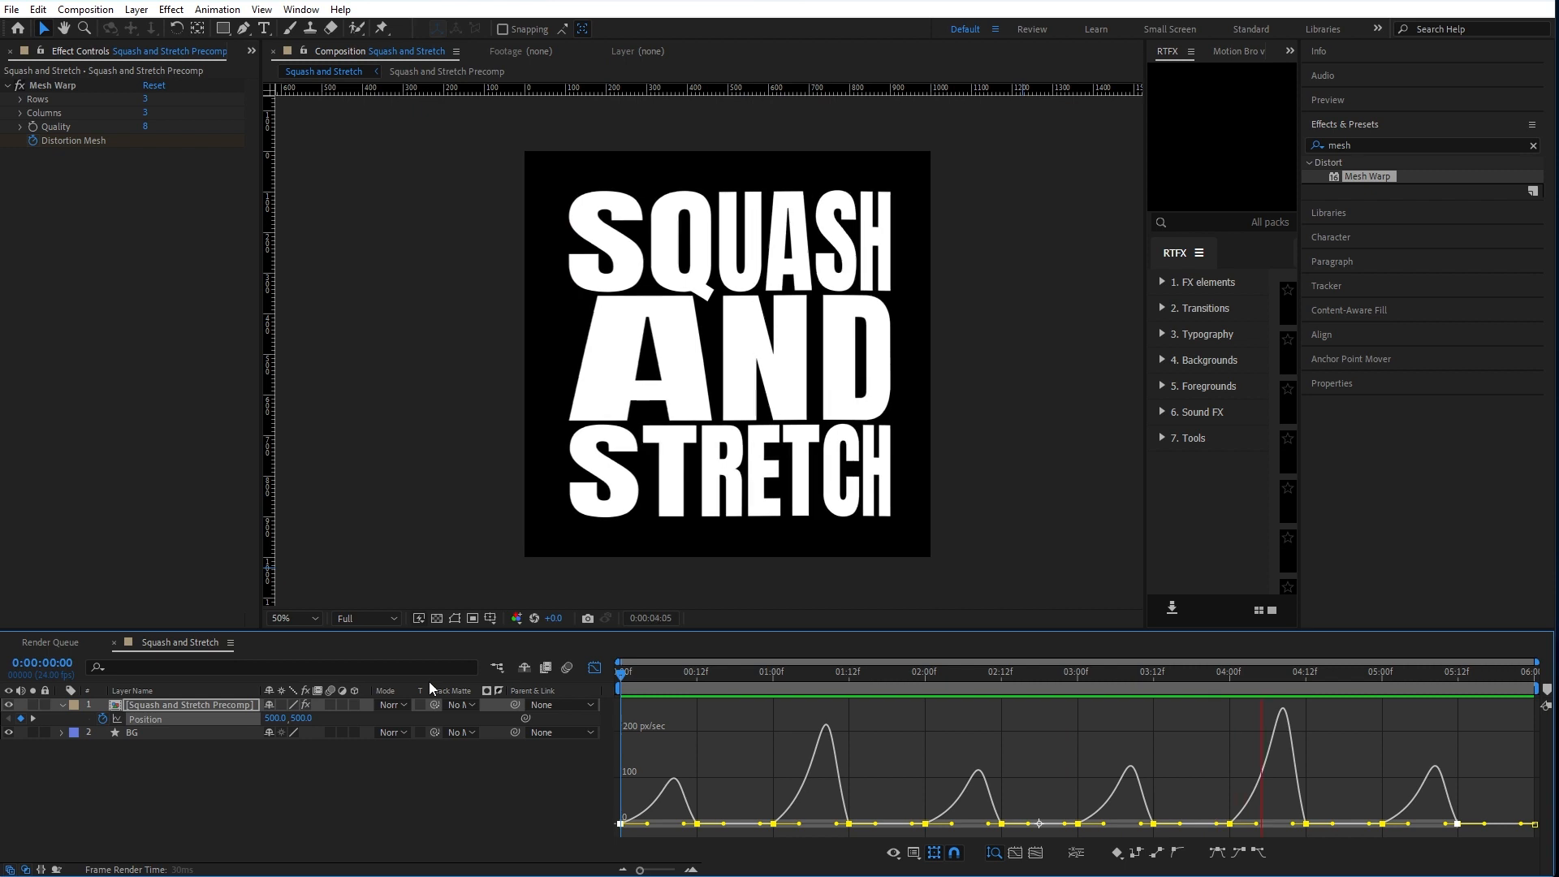
key(shift+F3)
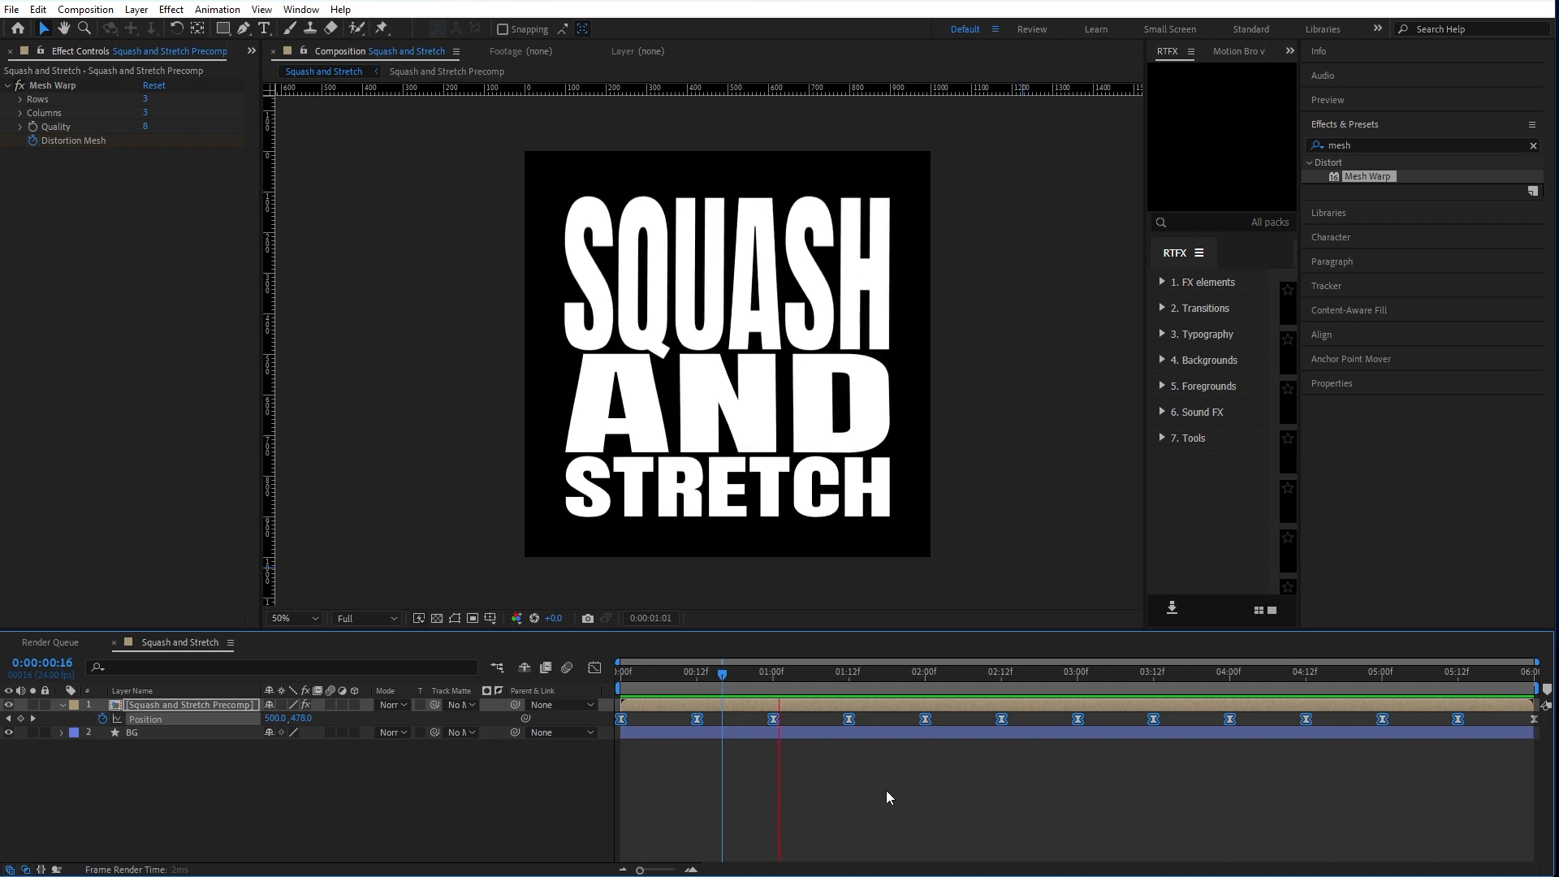
key(space)
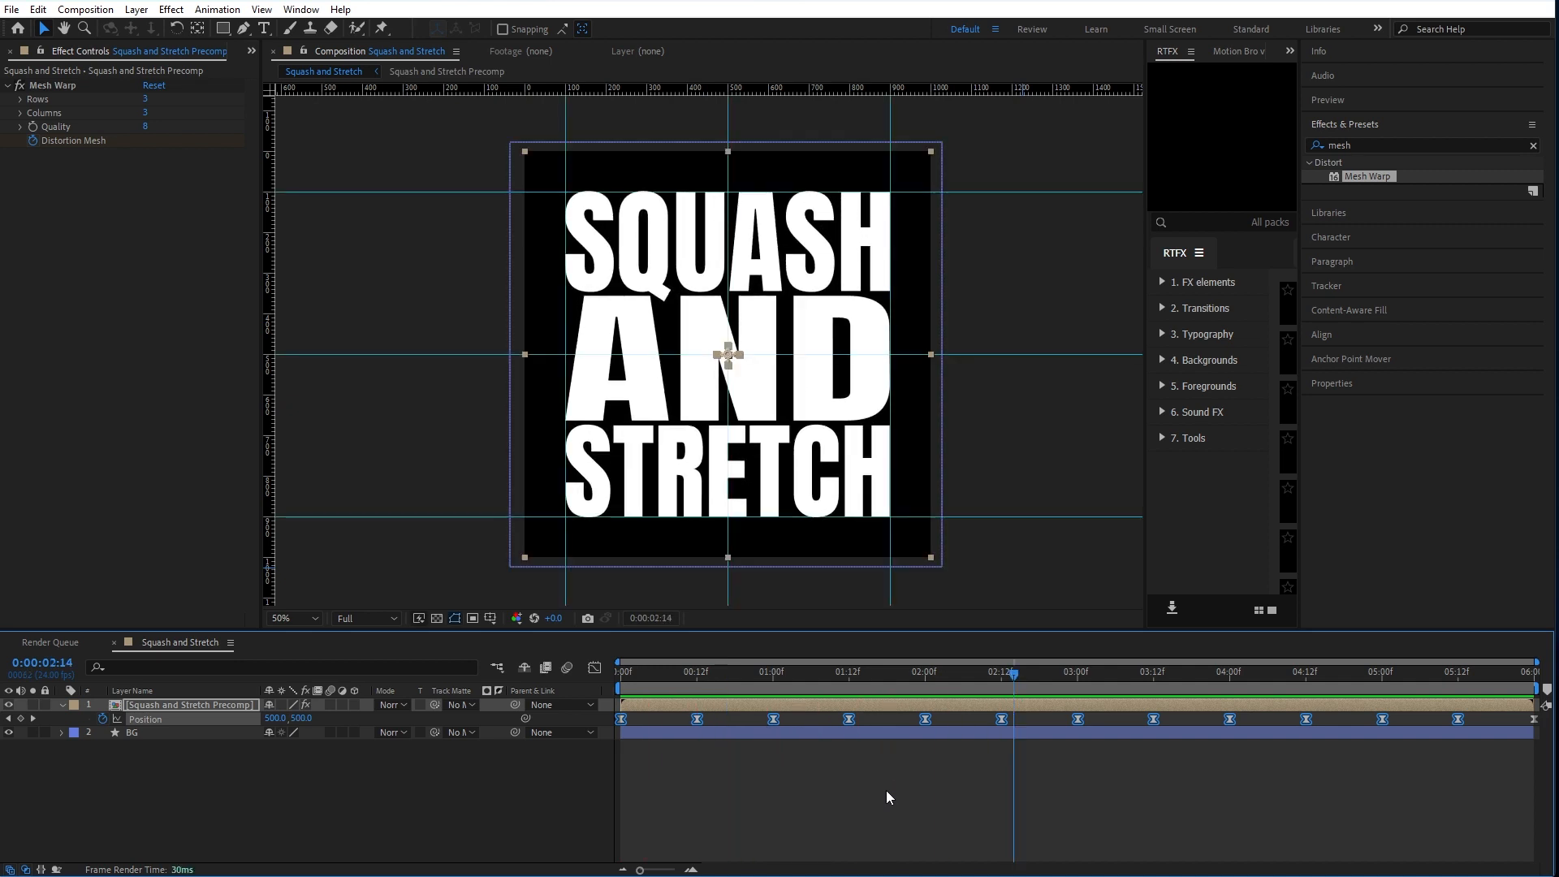
Step: Switch to the Squash and Stretch V02 composition and preview its text animation
key(u)
key(u)
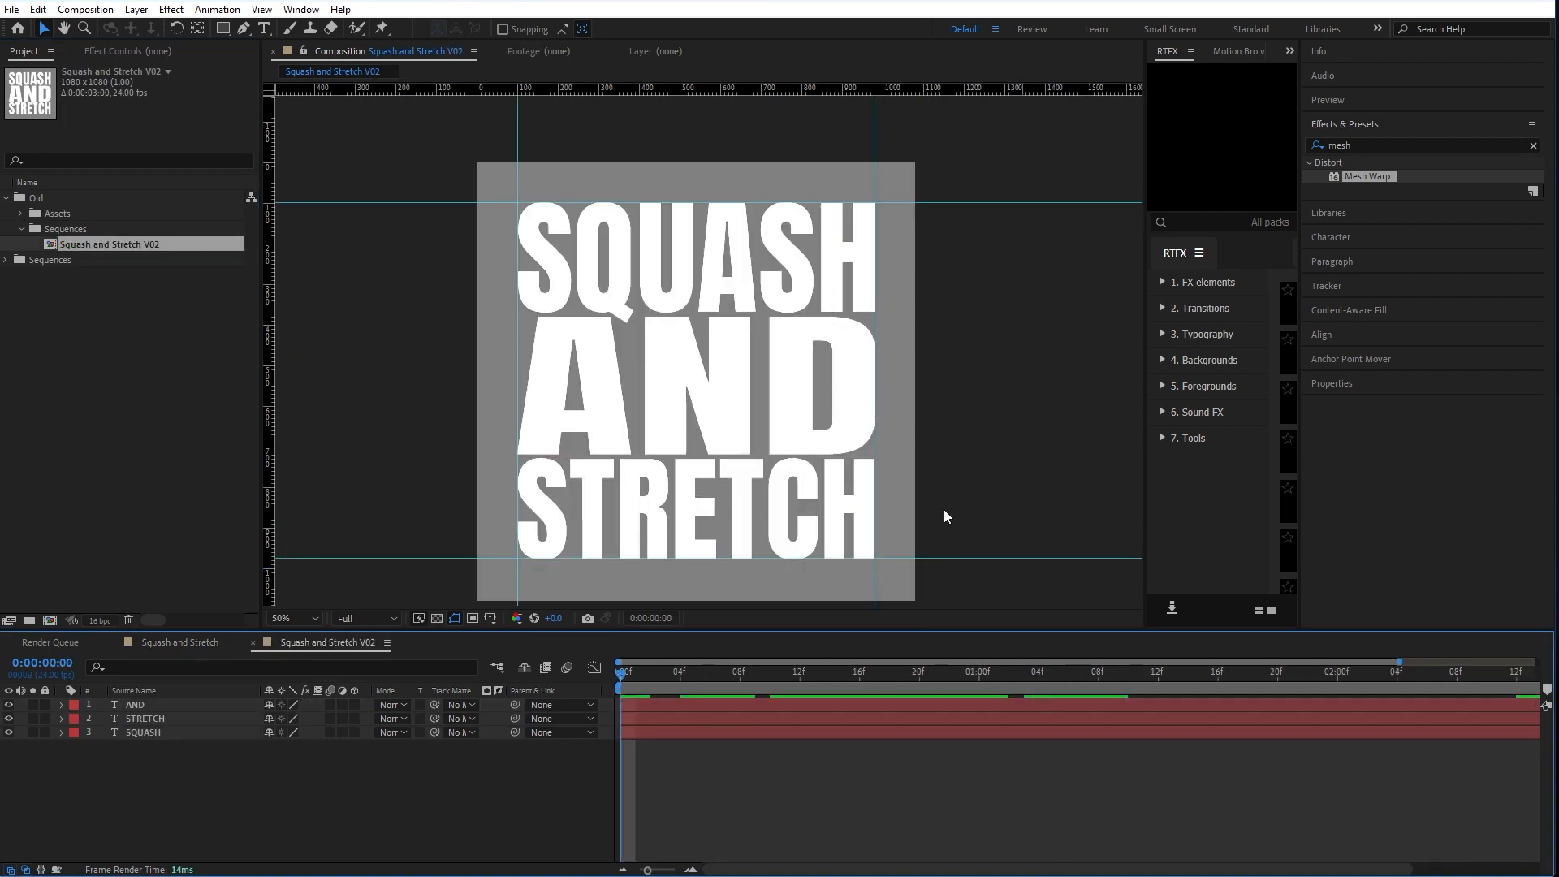
drag(943, 510, 969, 461)
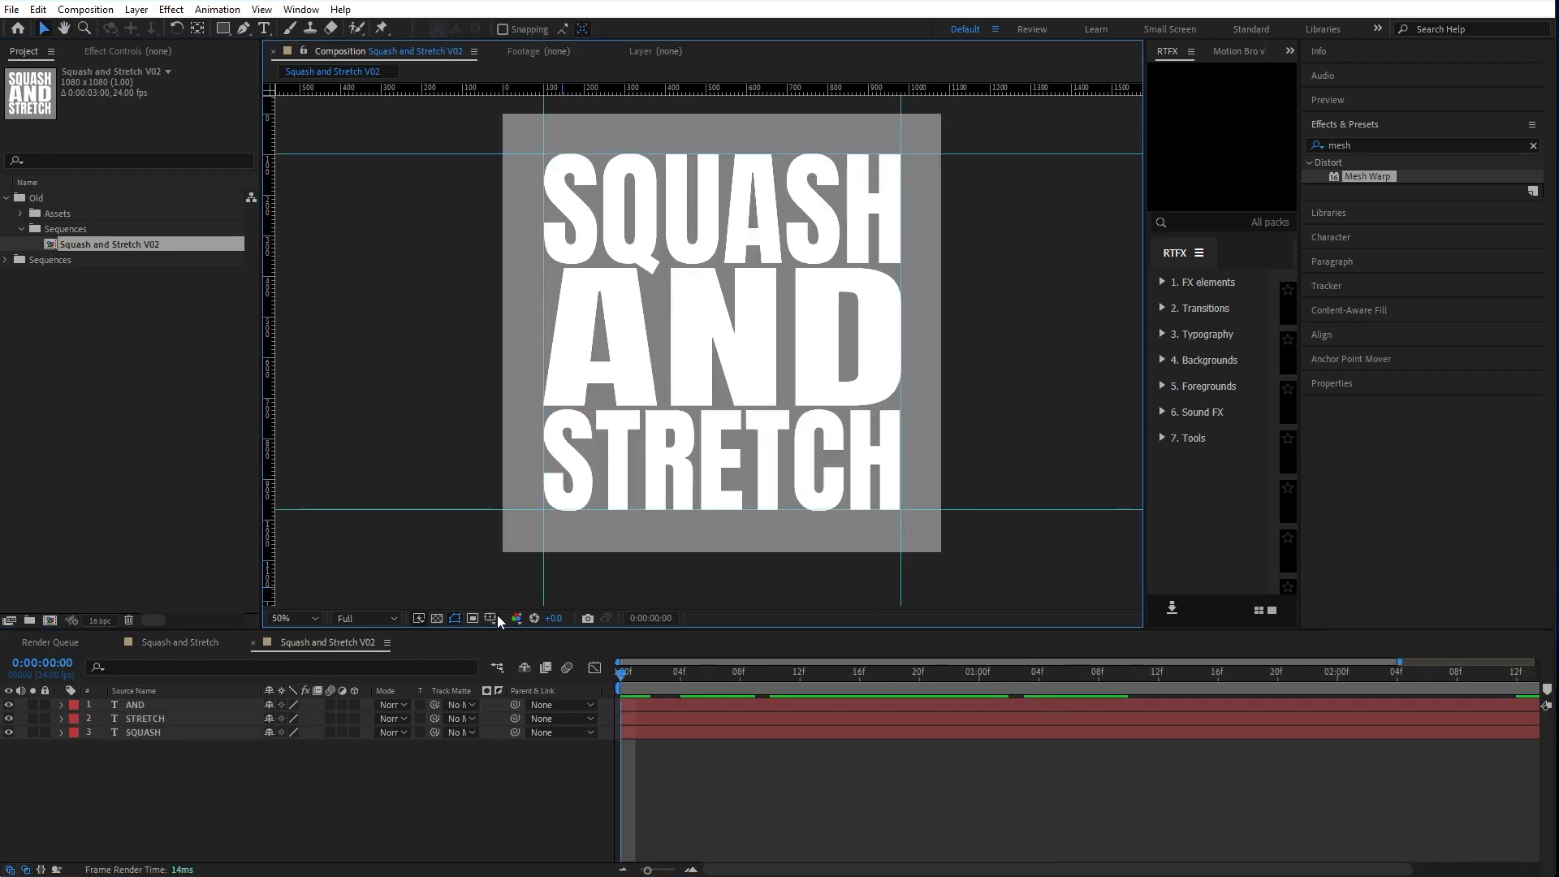
key(space)
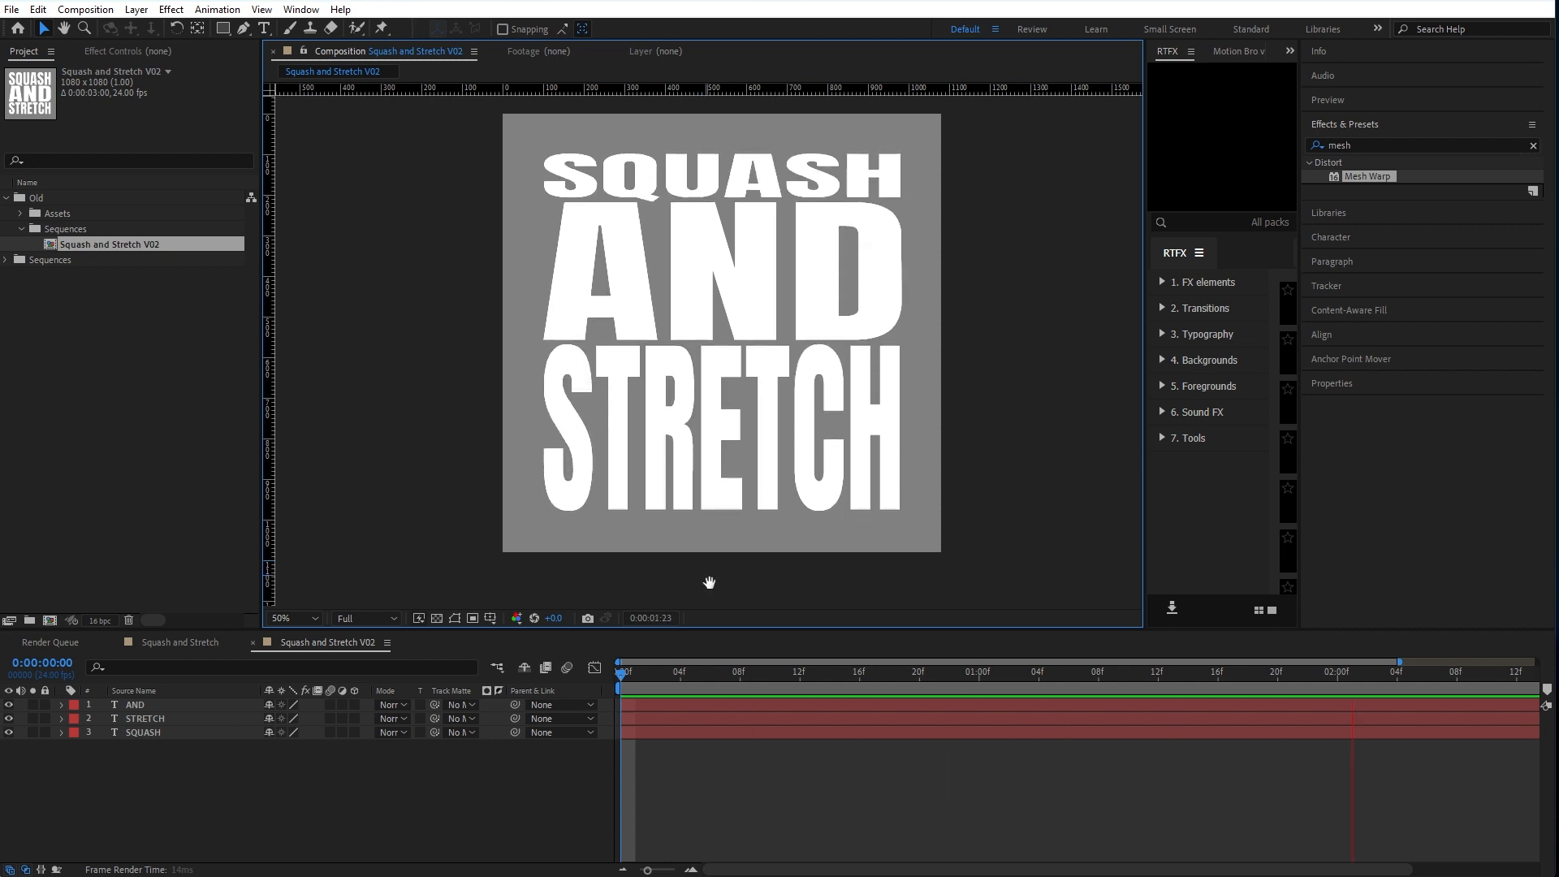
key(space)
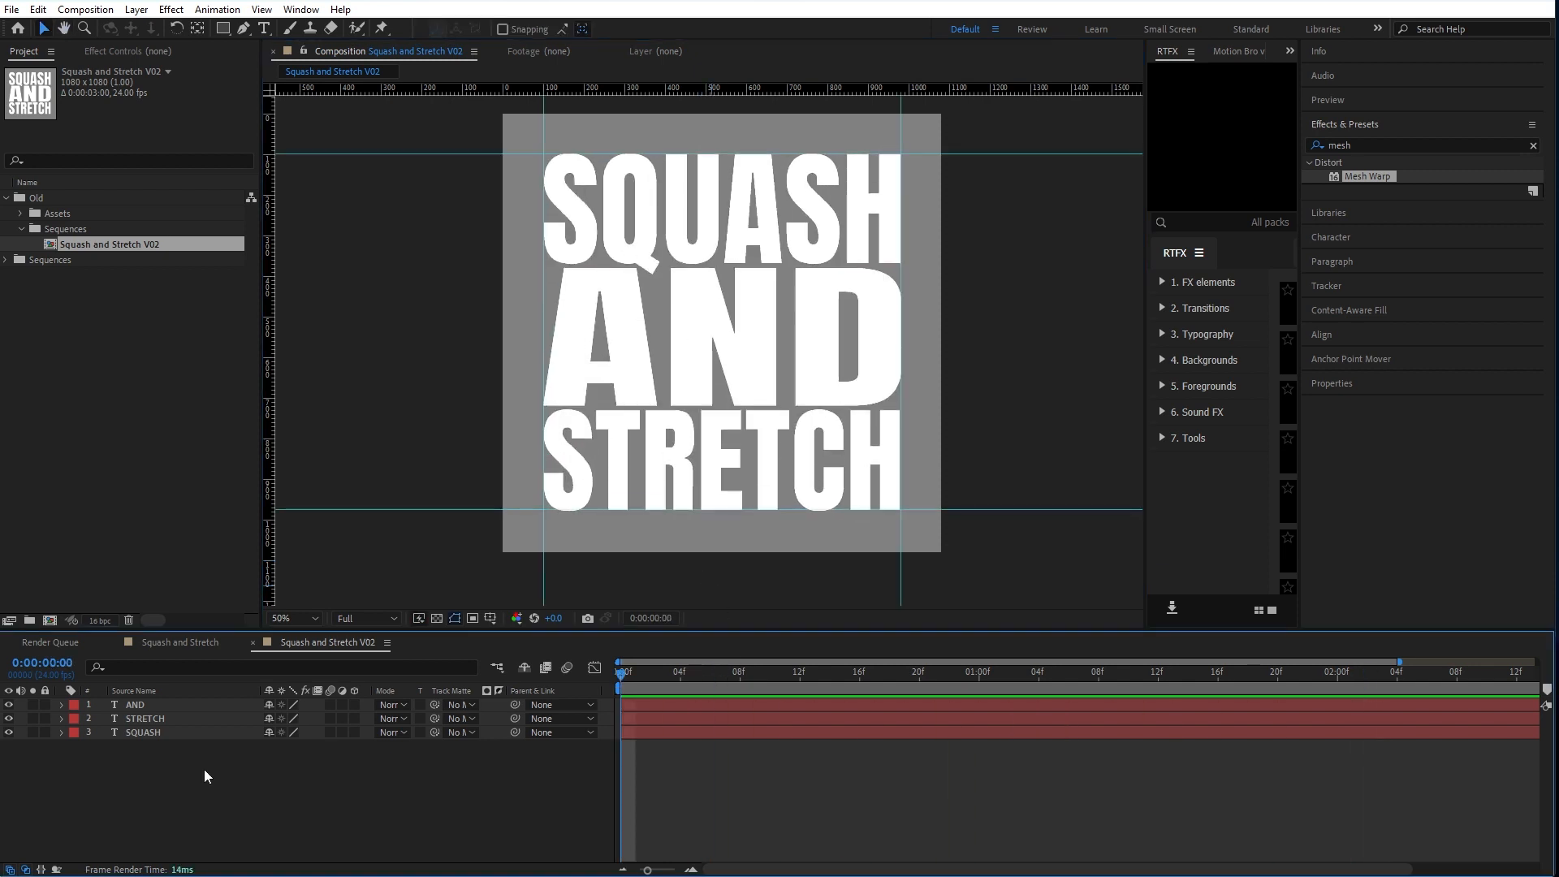
Step: Reveal the keyframes of the AND, STRETCH and SQUASH layers and examine their anchor points at 0:00:00:00 and 0:00:00:12
key(u)
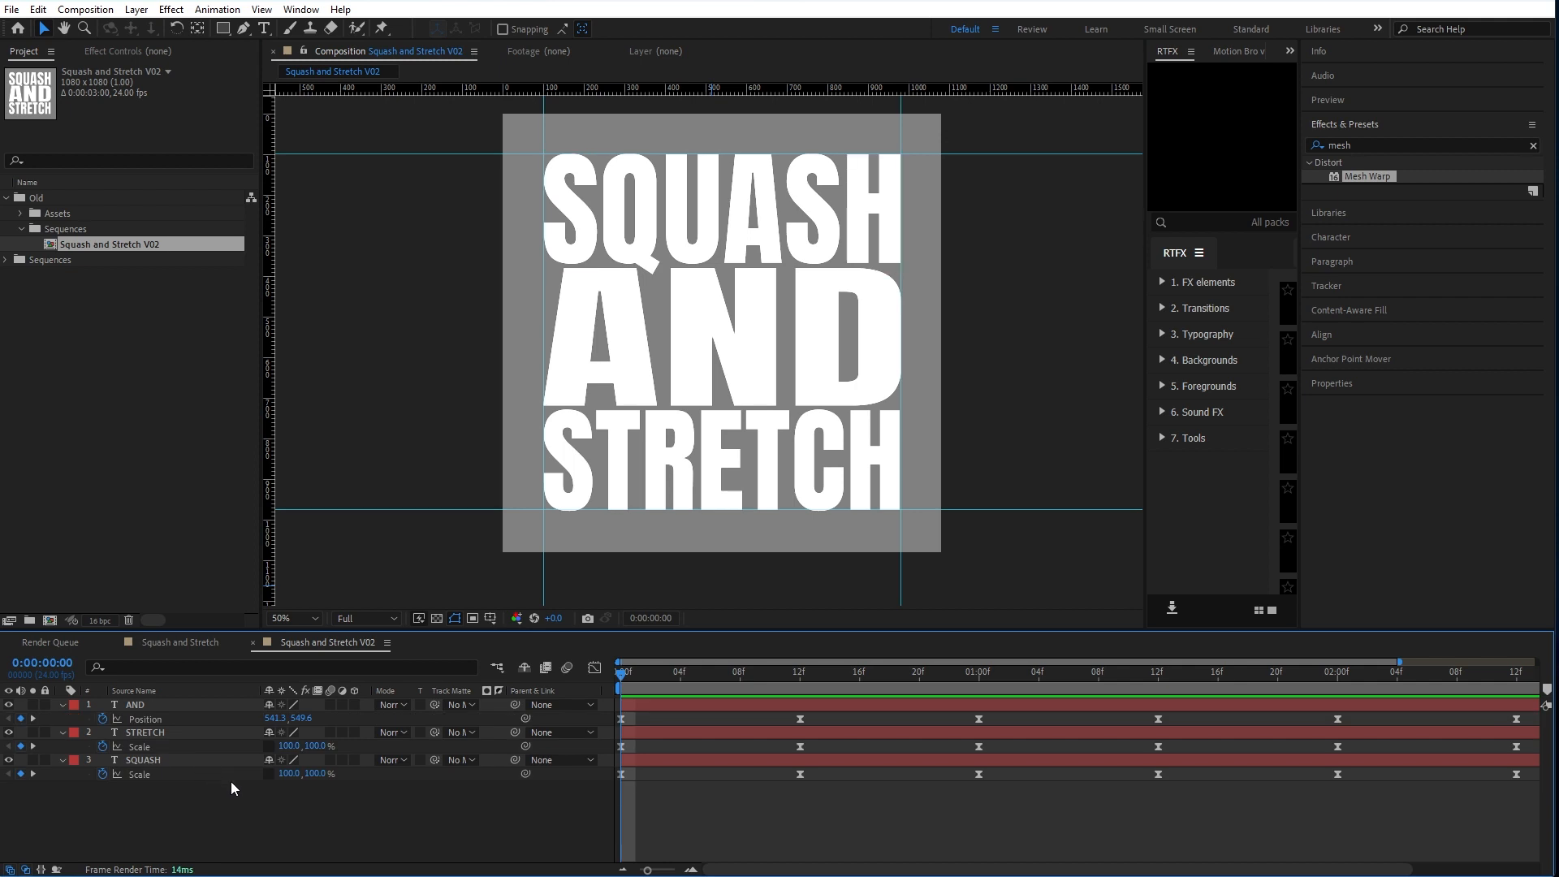
click(232, 706)
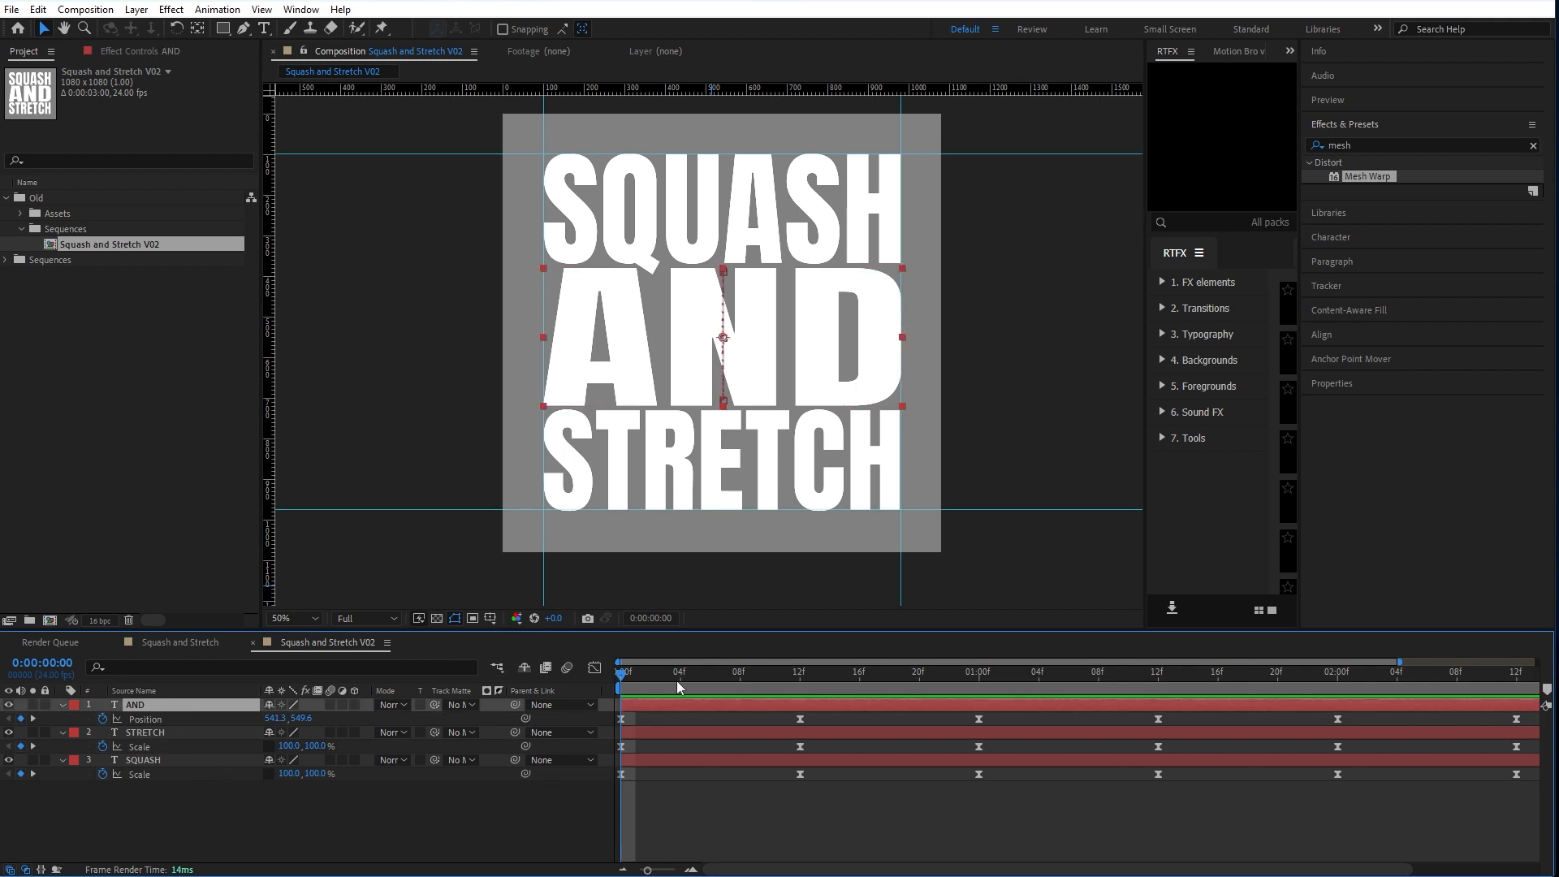
drag(655, 681, 600, 679)
click(219, 729)
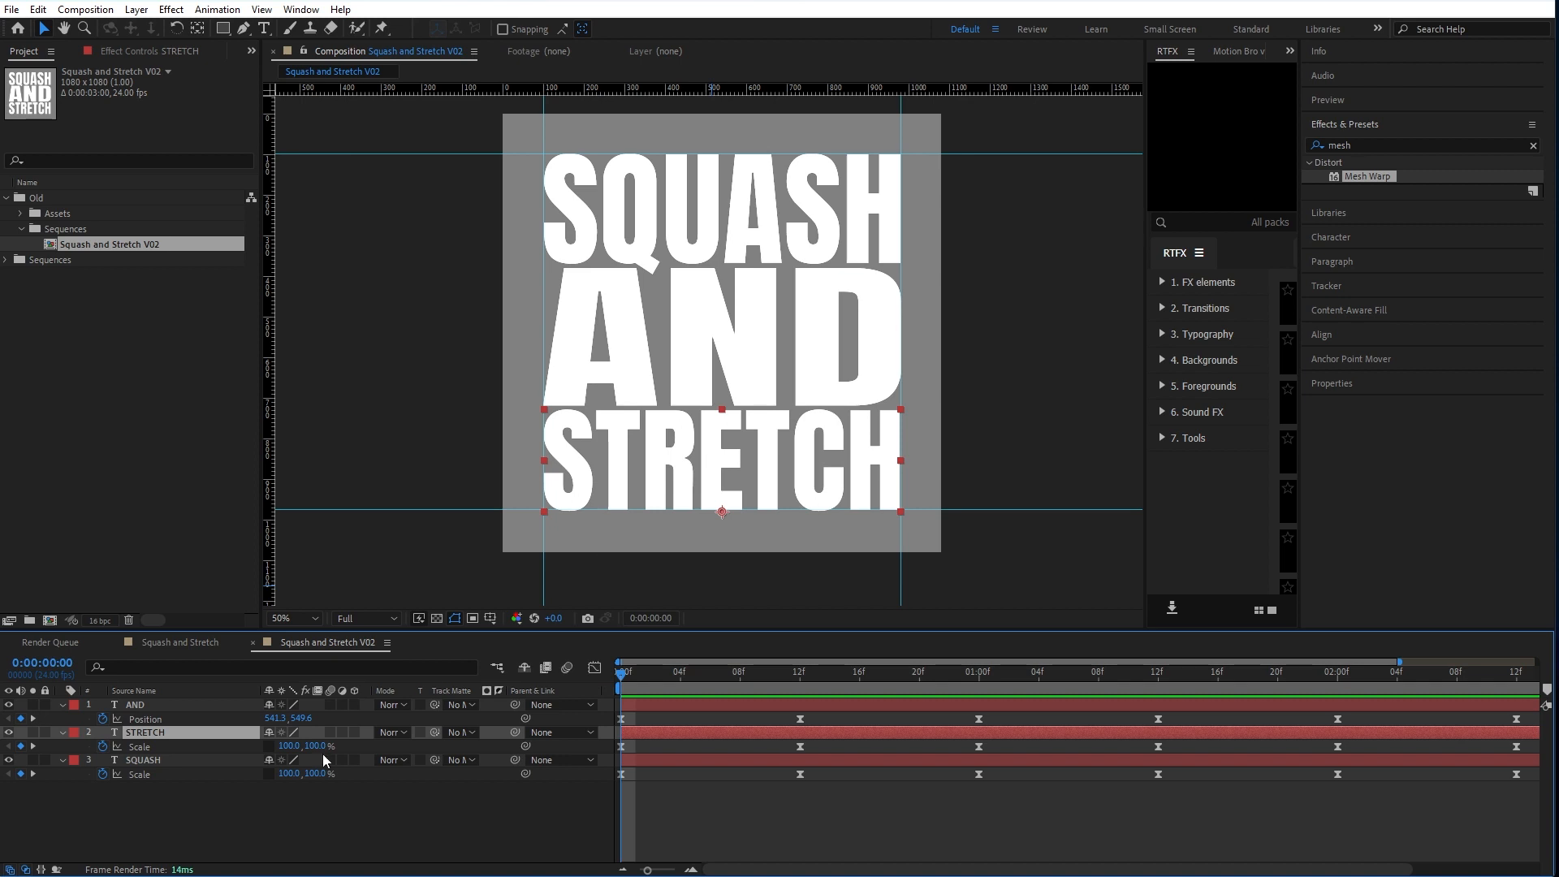
drag(632, 669, 800, 672)
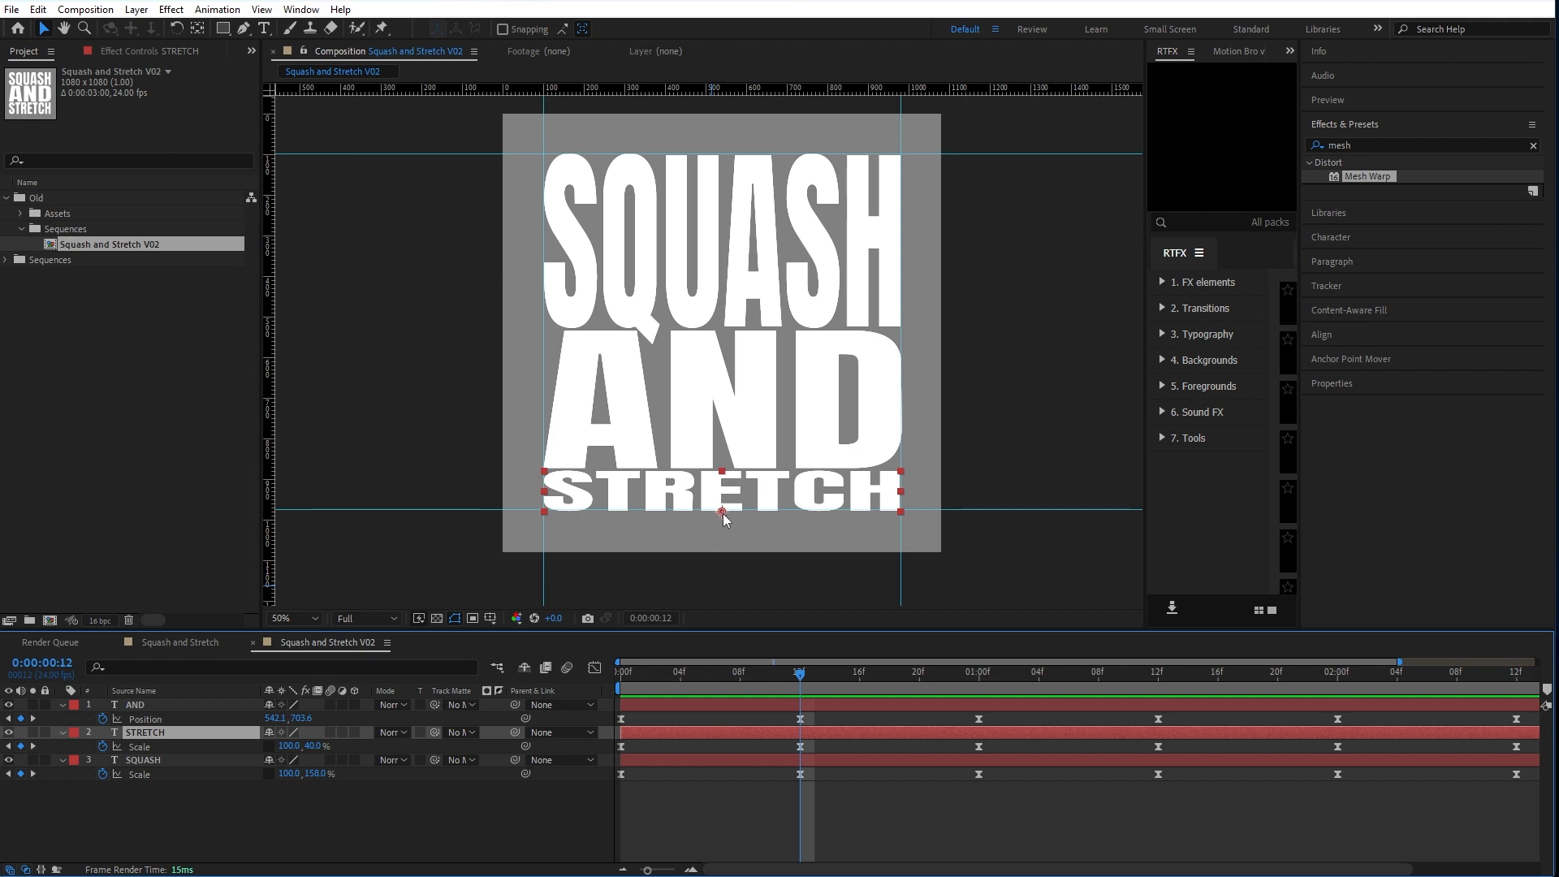
click(734, 701)
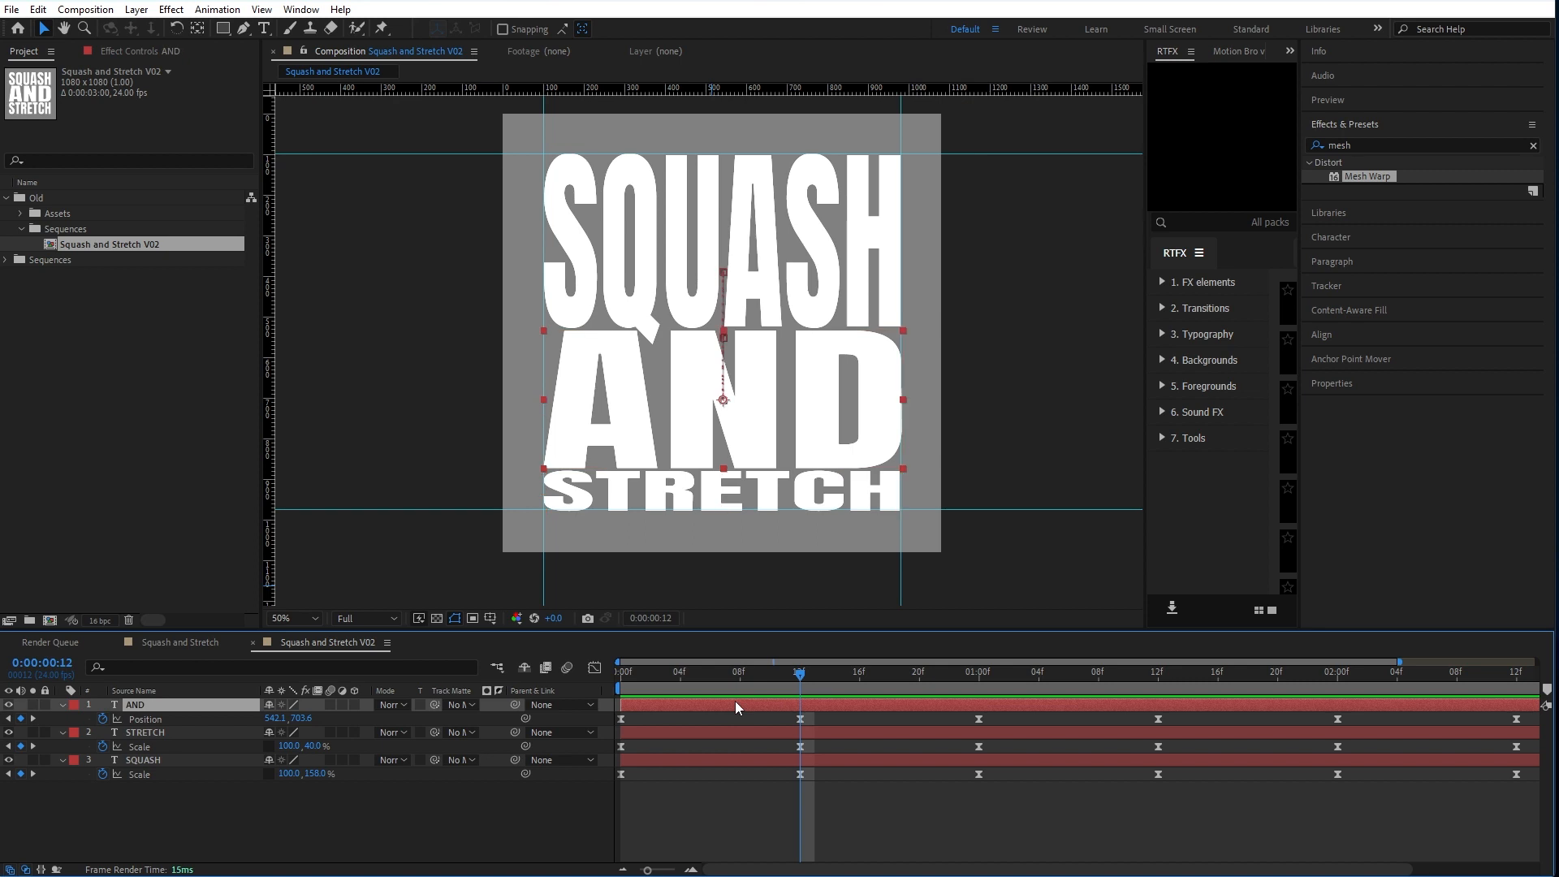
click(732, 761)
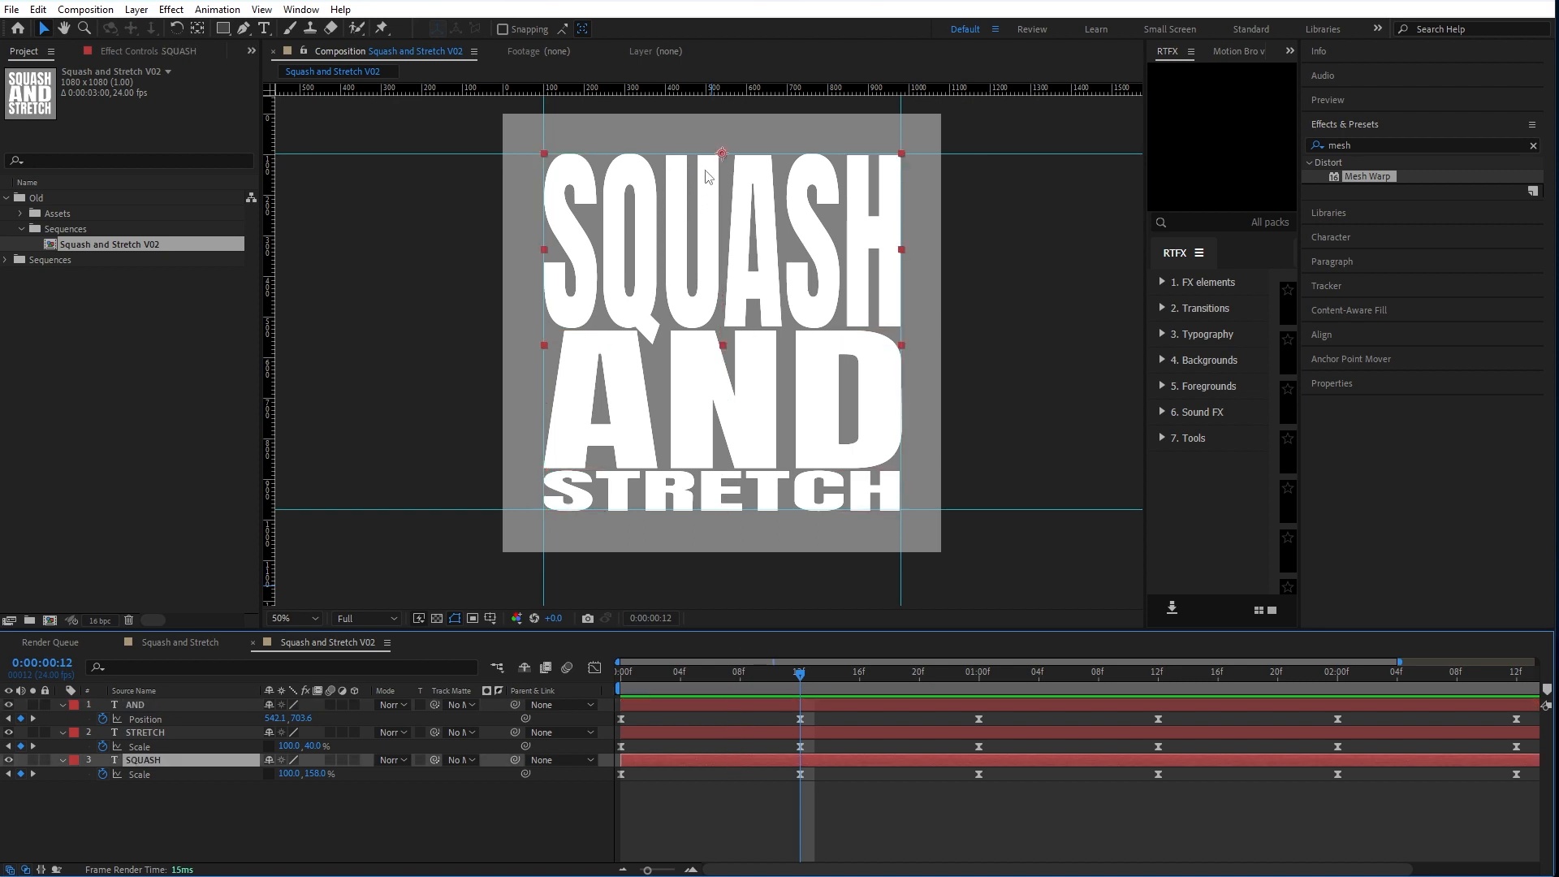
Step: Hide the AND, STRETCH and SQUASH text layers and collapse their keyframed properties
drag(316, 773, 424, 803)
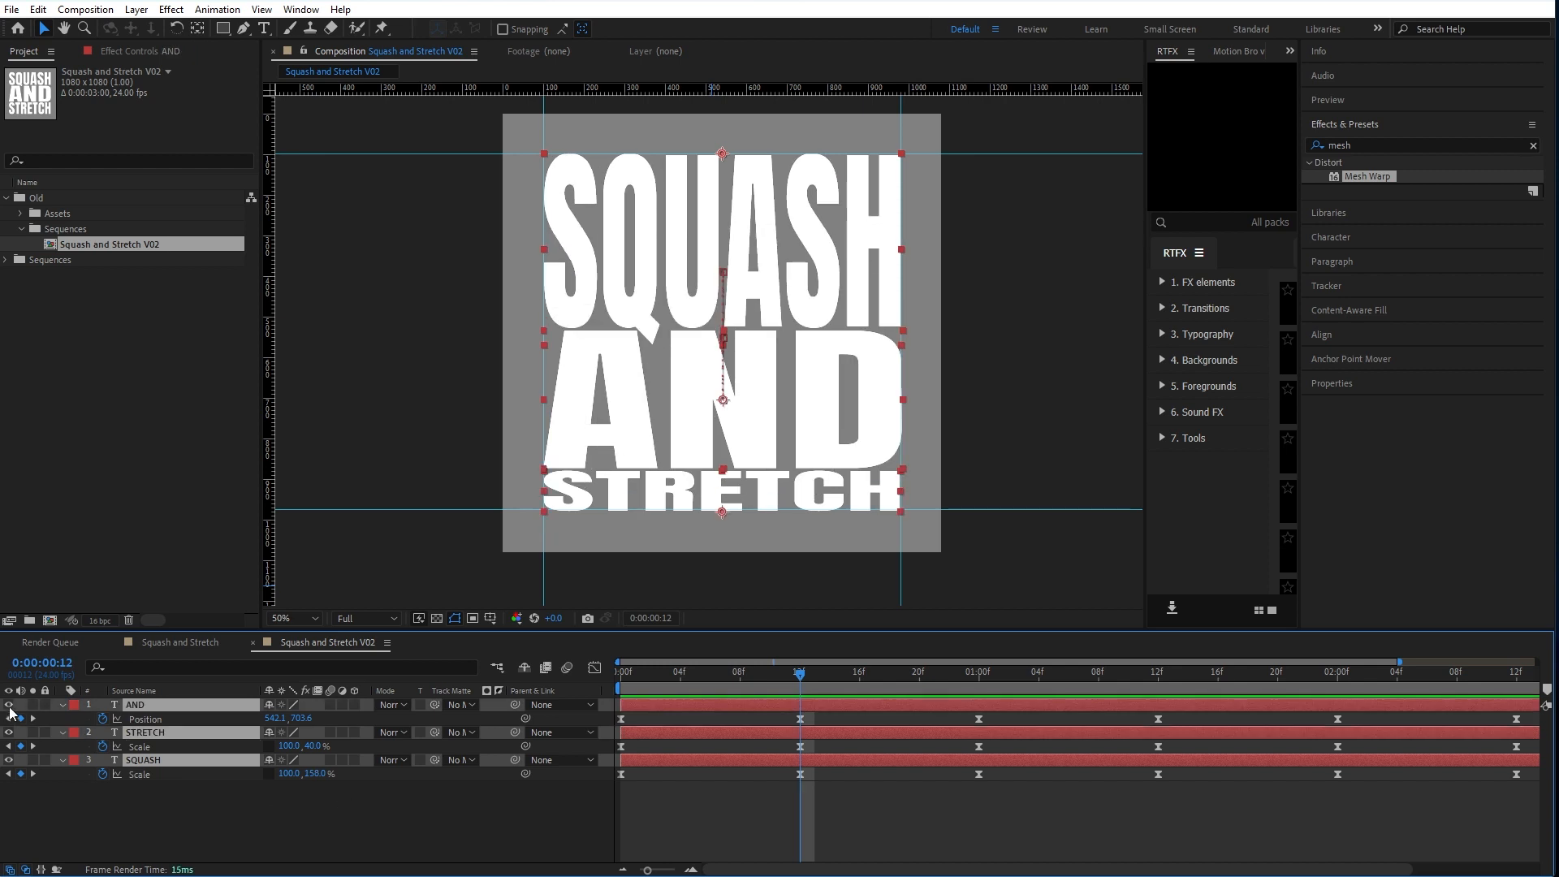
drag(9, 706, 10, 785)
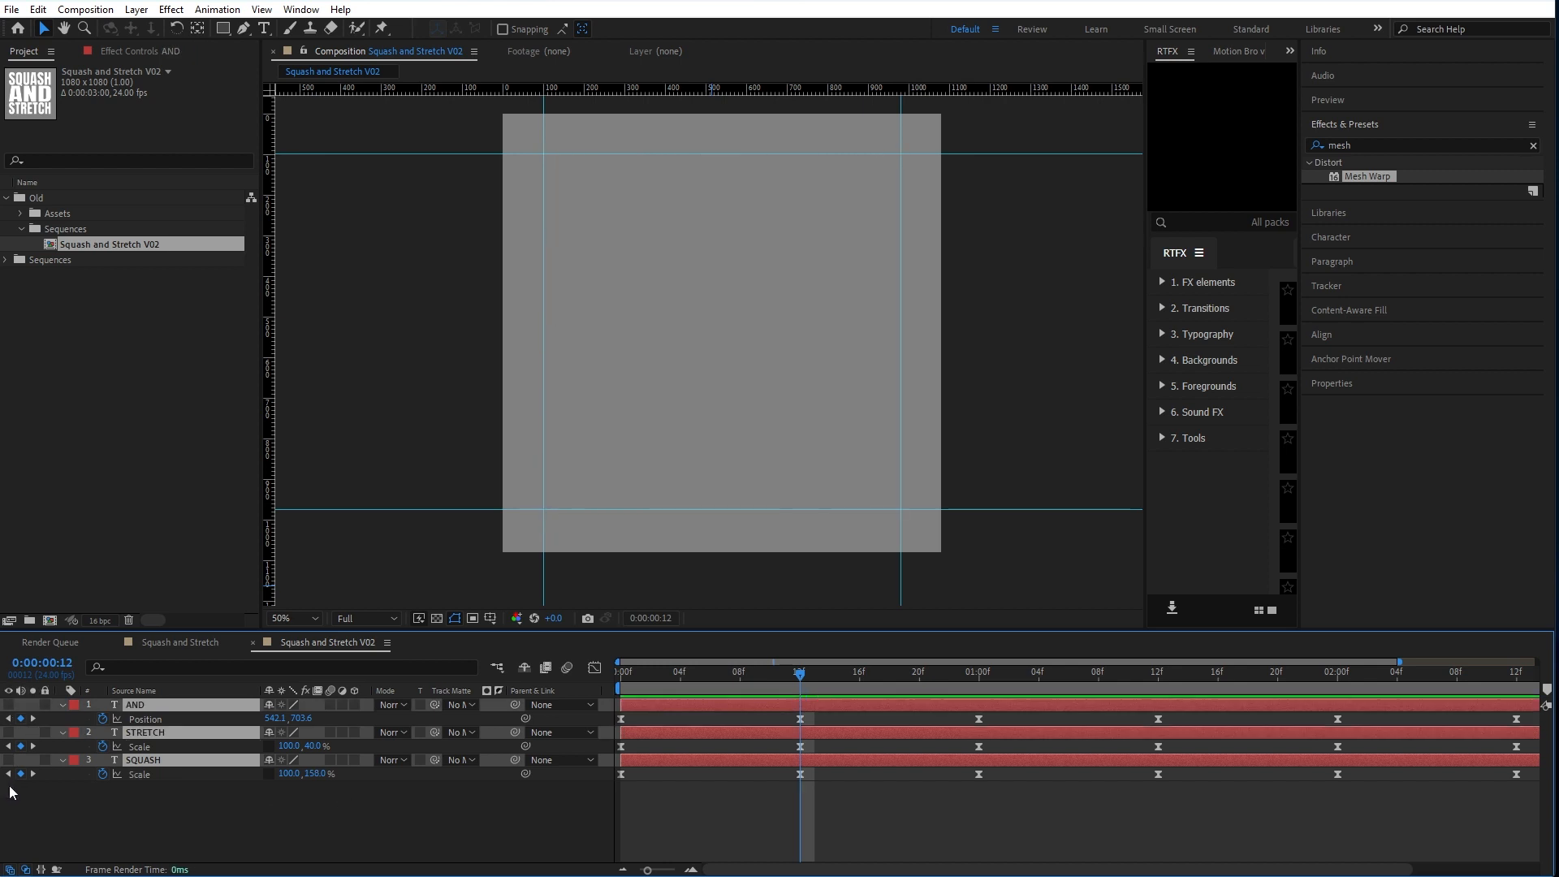
click(338, 817)
key(u)
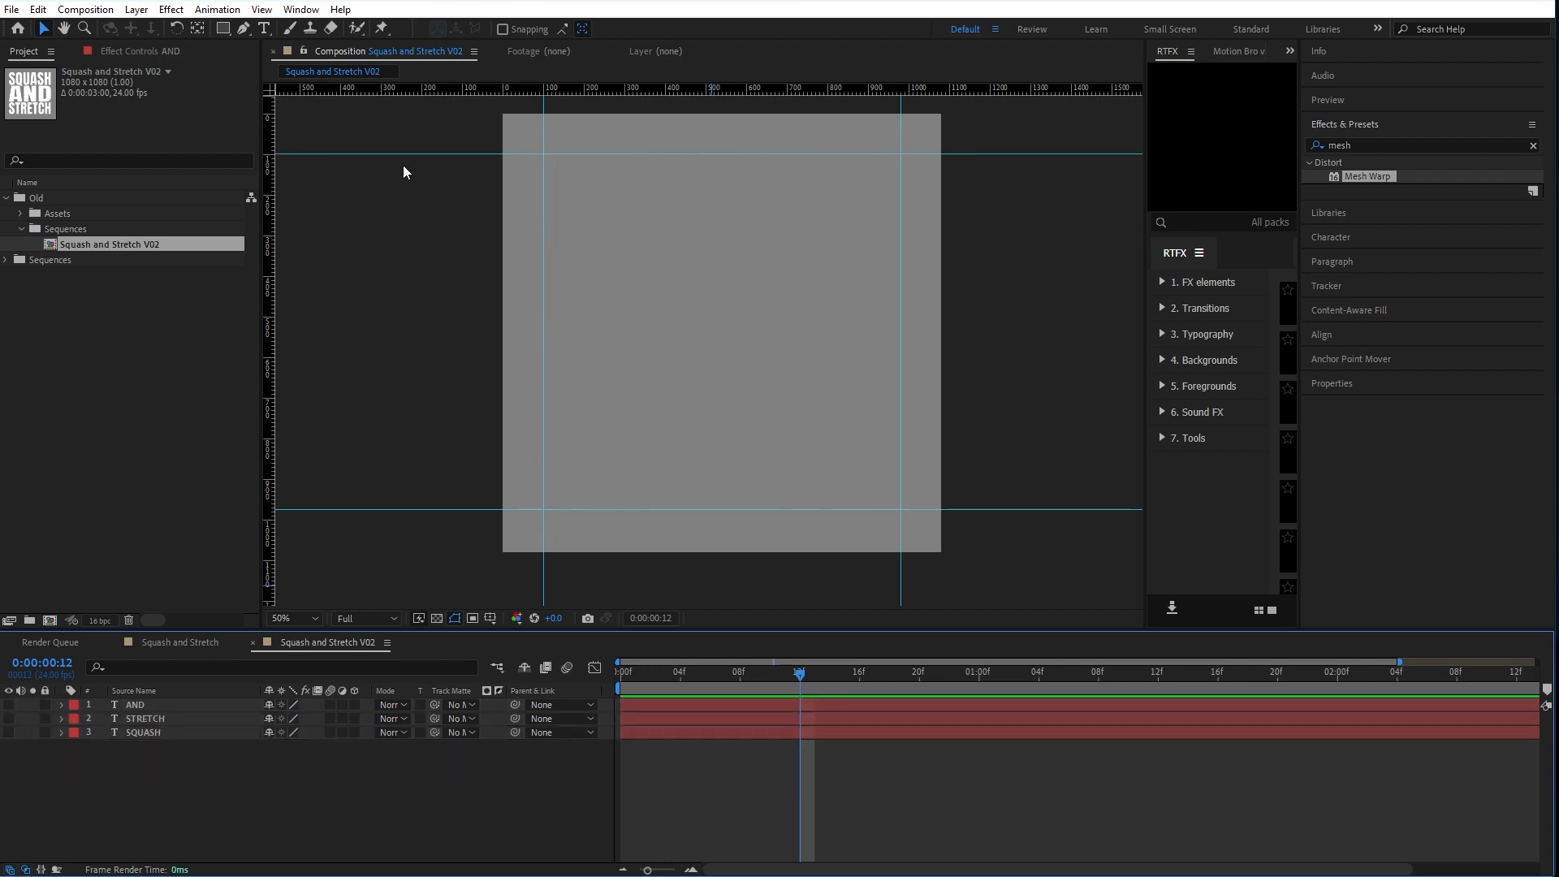
Step: Add a text layer reading ANCHOR and place it near the composition's center at Position 538, 646
key(ctrl+t)
click(607, 339)
text(ANCHOR)
click(43, 28)
drag(588, 301, 703, 339)
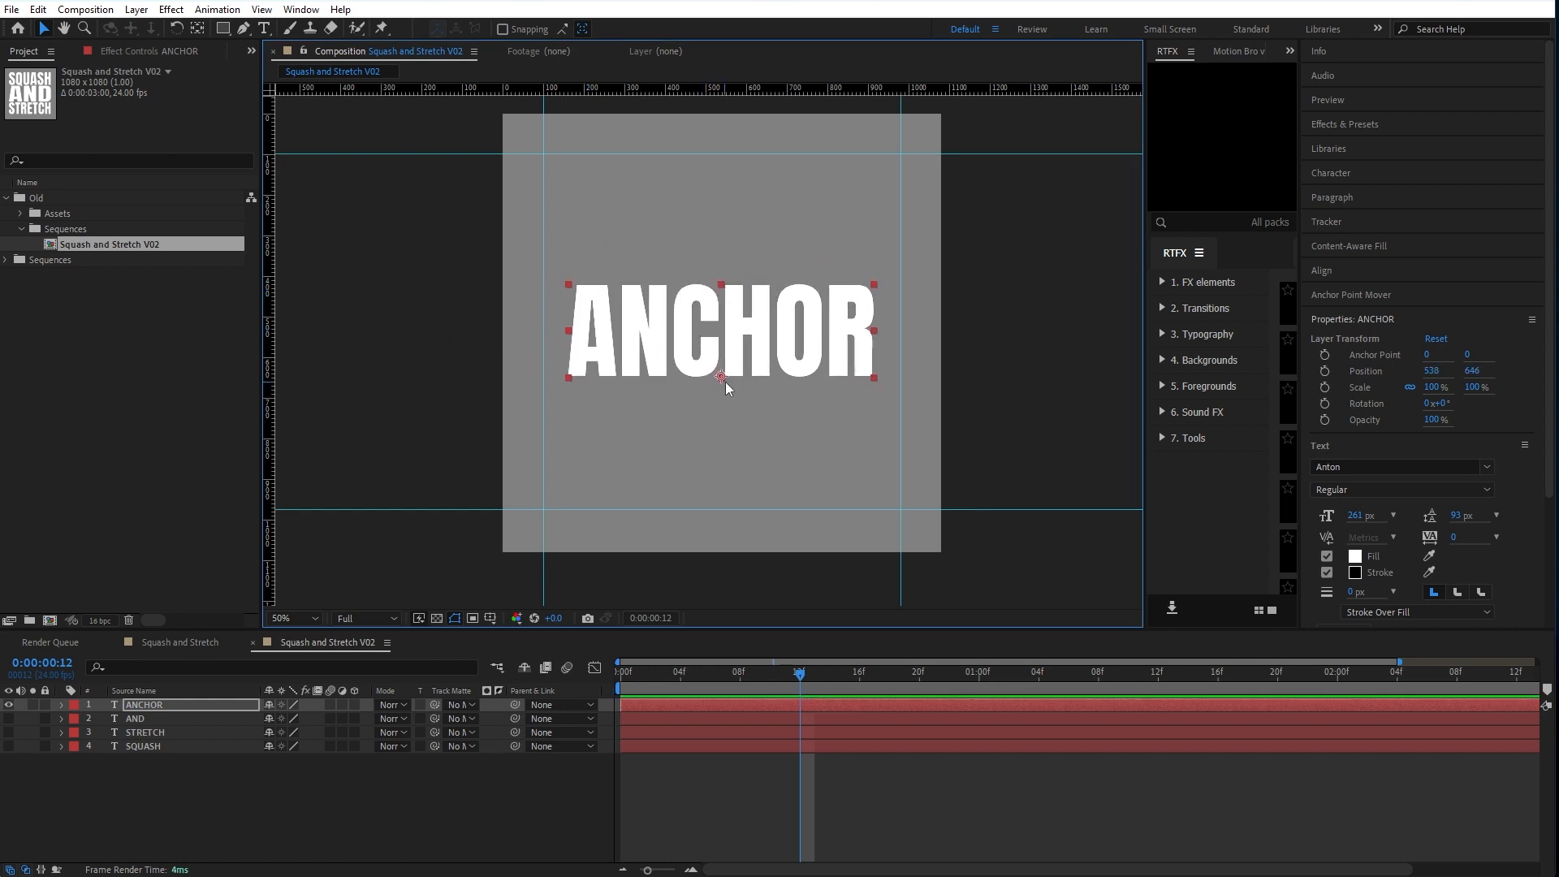
Step: Move the ANCHOR layer's anchor point freehand with the Pan Behind tool to about -18.5, -59
key(period)
key(period)
key(period)
key(period)
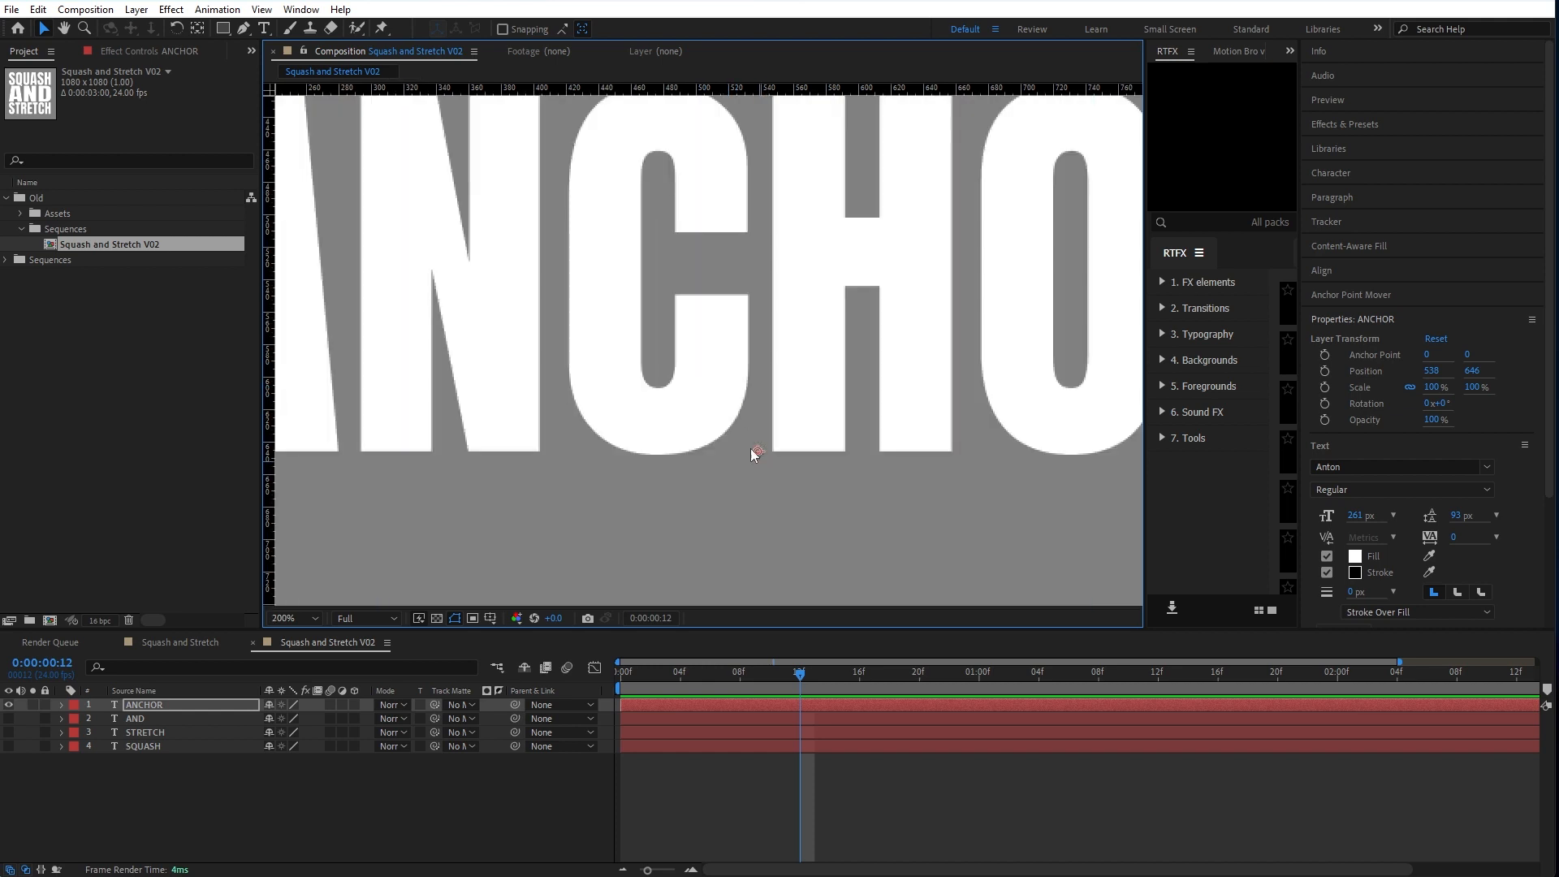
scroll(763, 451, down, 1)
scroll(772, 442, up, 1)
key(y)
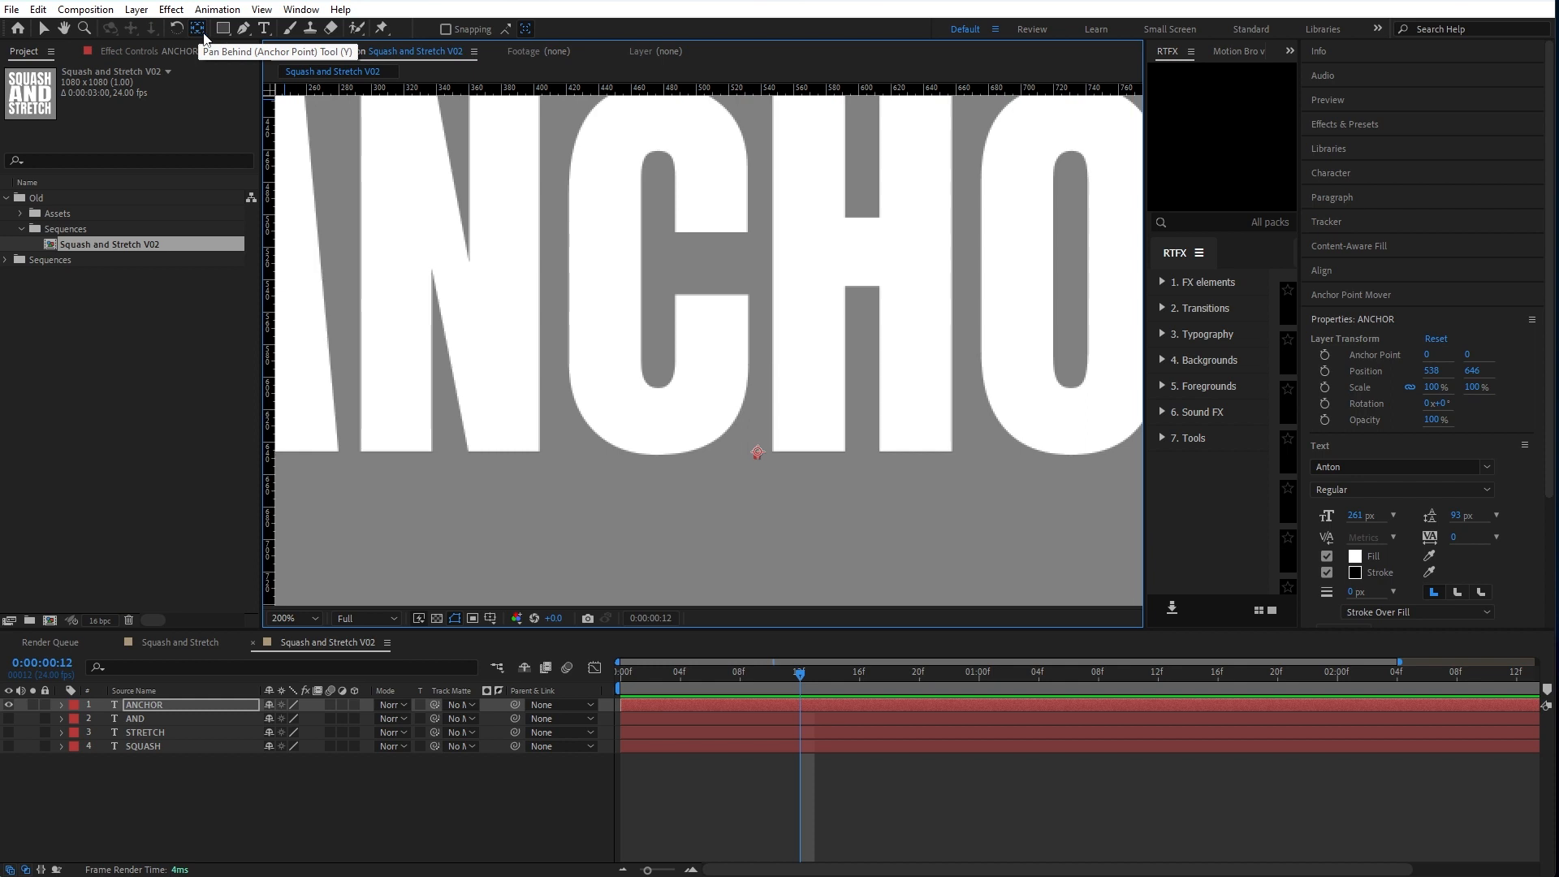
drag(757, 453, 764, 428)
drag(698, 371, 728, 355)
scroll(718, 358, down, 2)
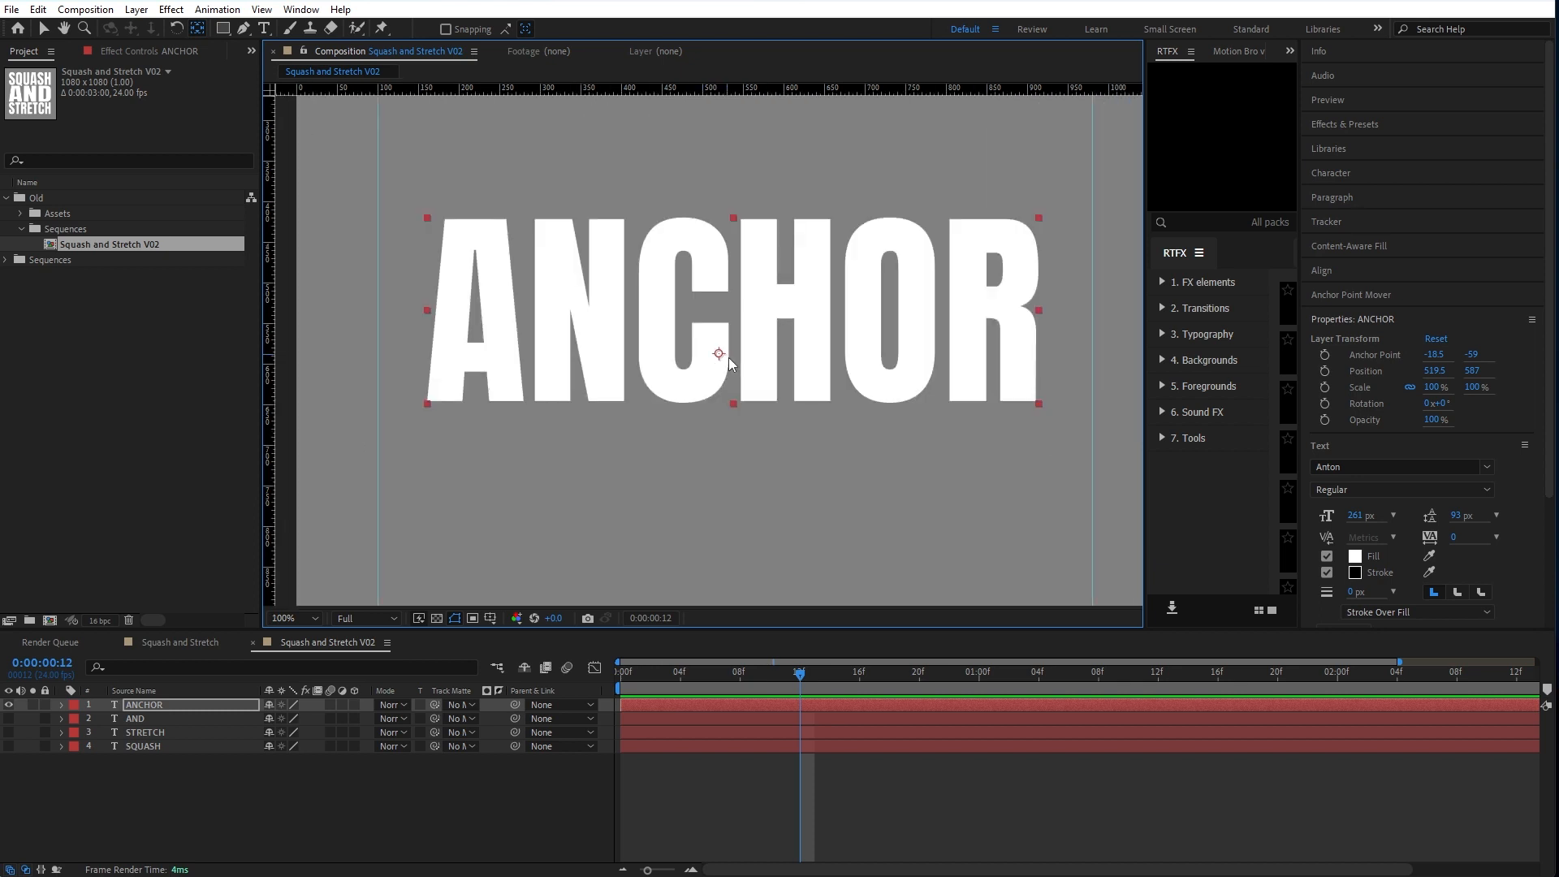
Step: Center the anchor point in the ANCHOR text and snap it to the middle of the text's top edge
double_click(198, 29)
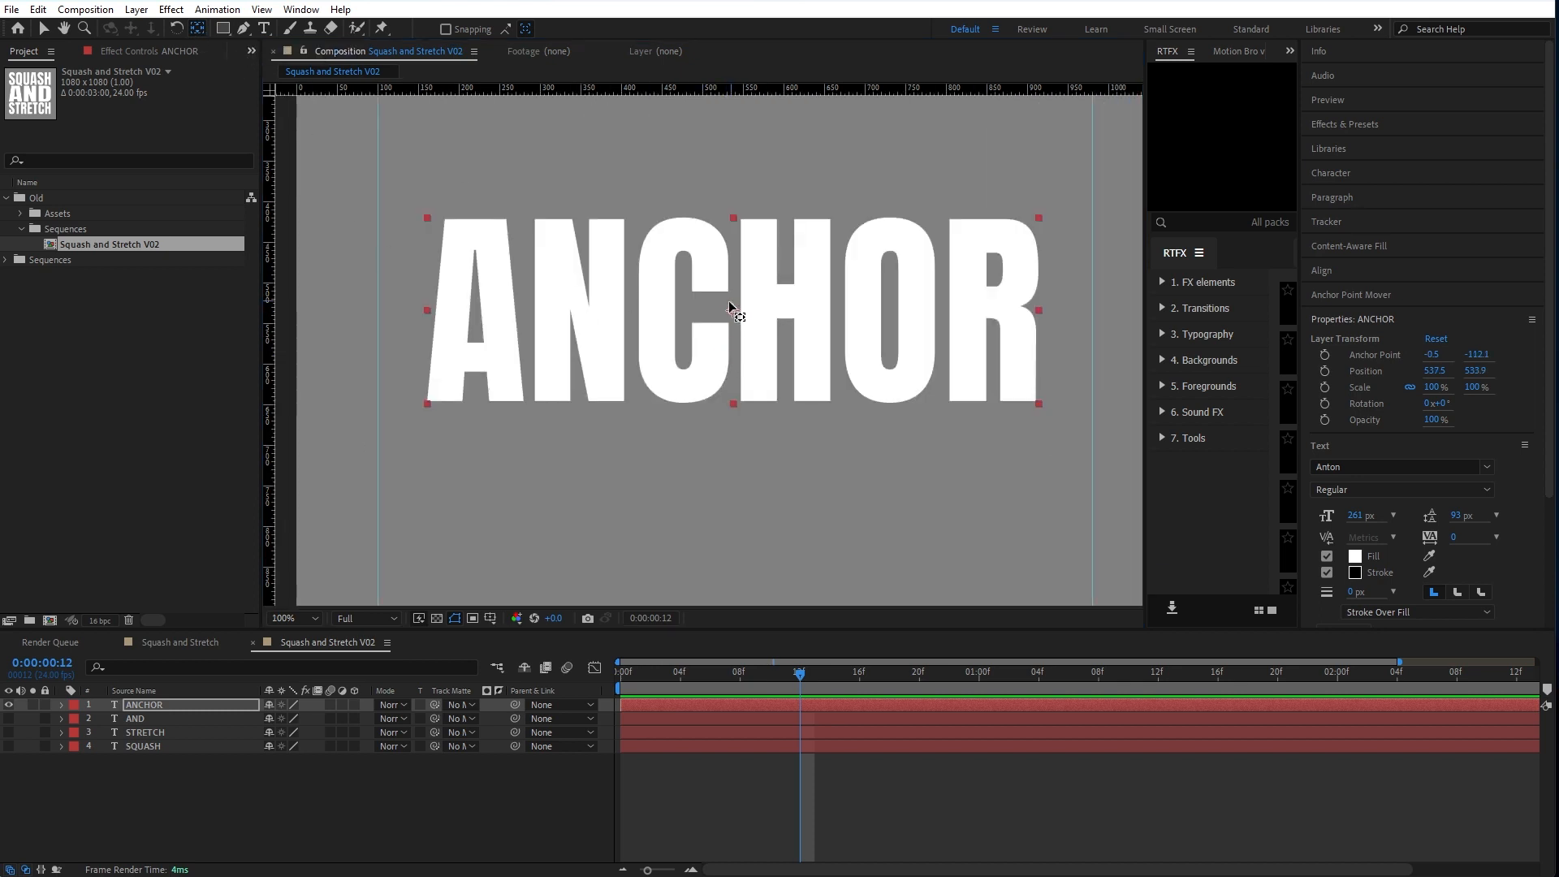
drag(732, 311, 730, 221)
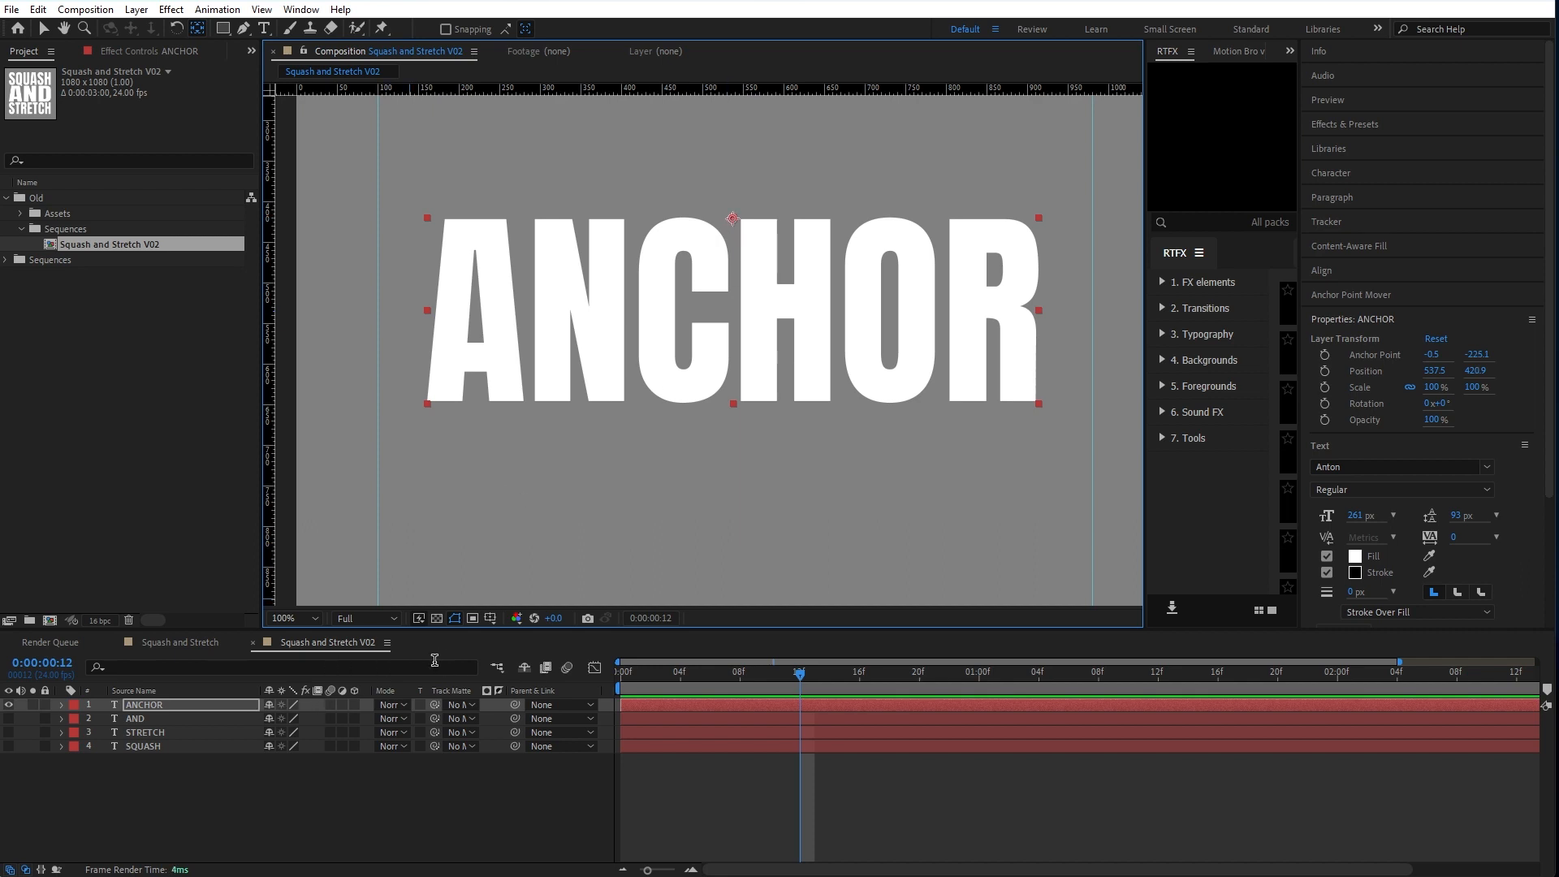
Step: Reveal the ANCHOR layer's Scale, unlink its proportions, and try scaling only the text's height from the top-edge anchor before undoing it
key(s)
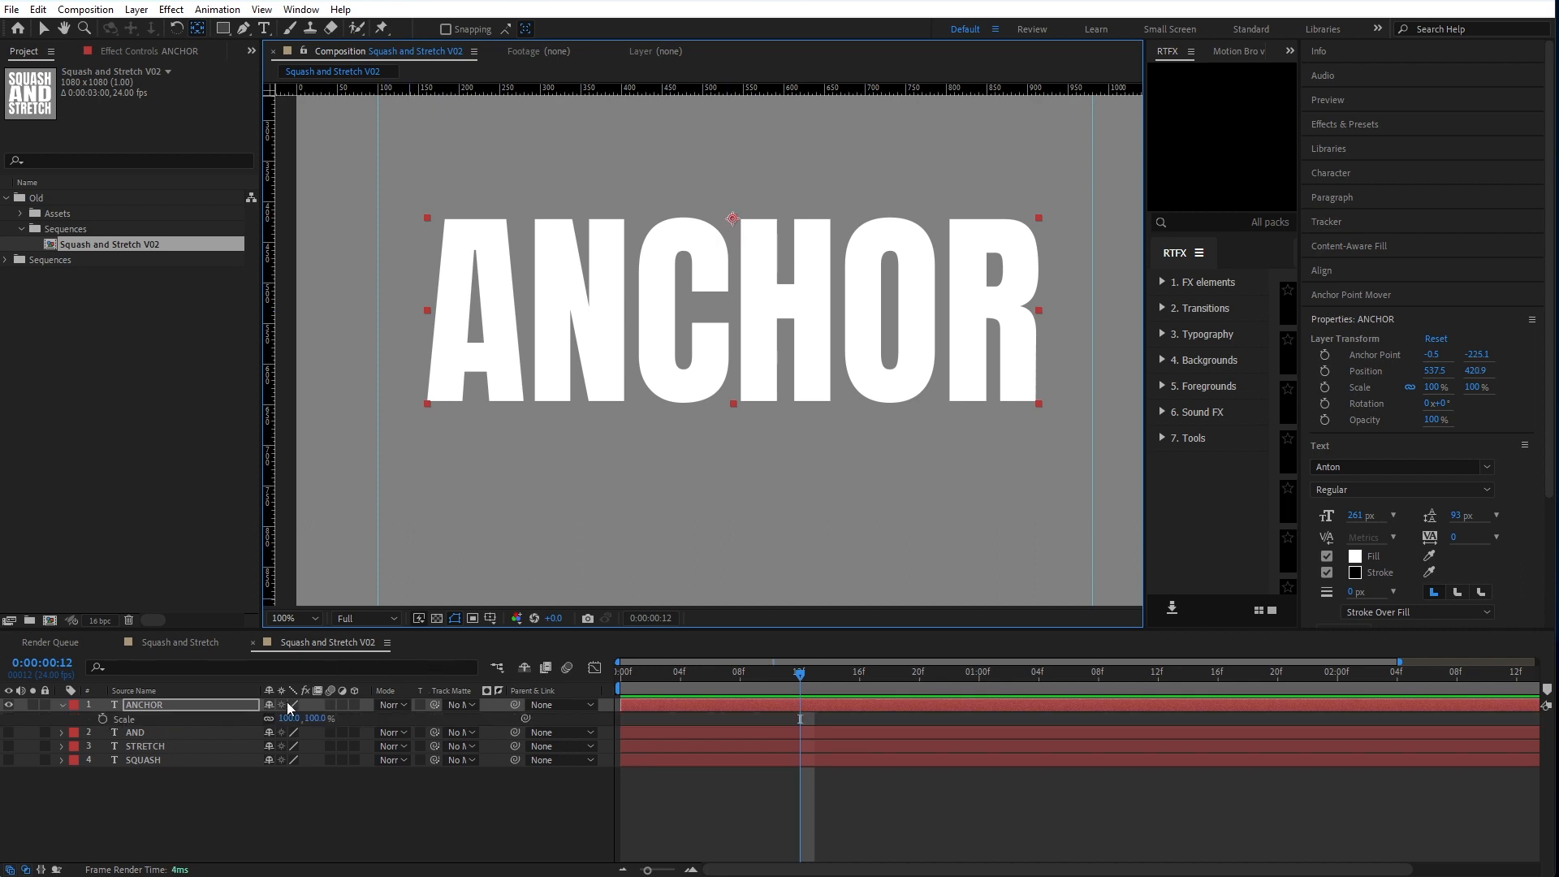
click(270, 719)
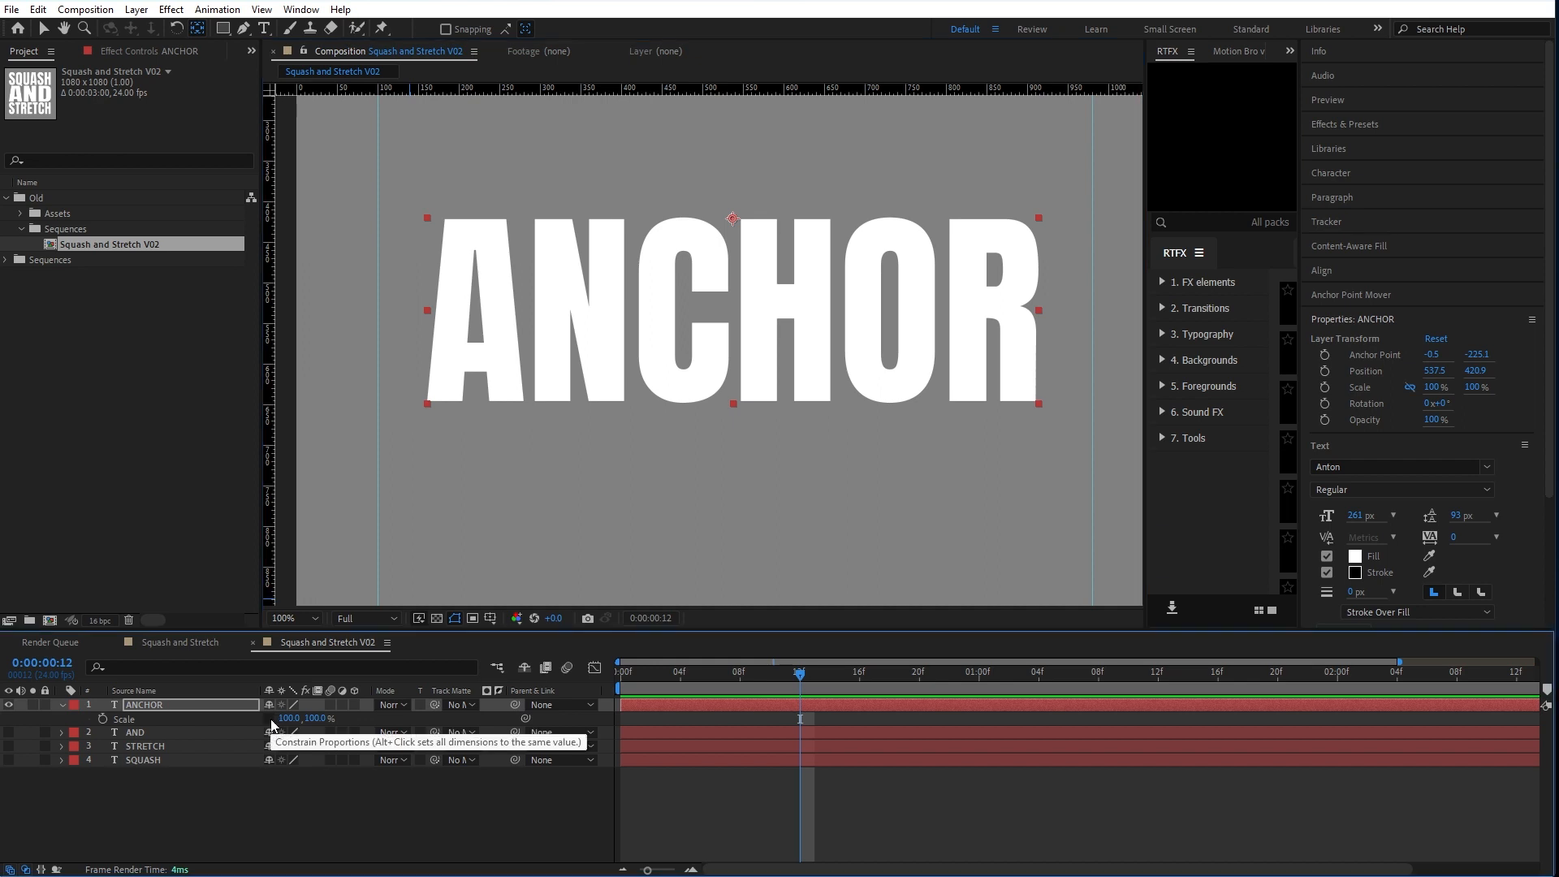
drag(315, 719, 262, 722)
key(ctrl+z)
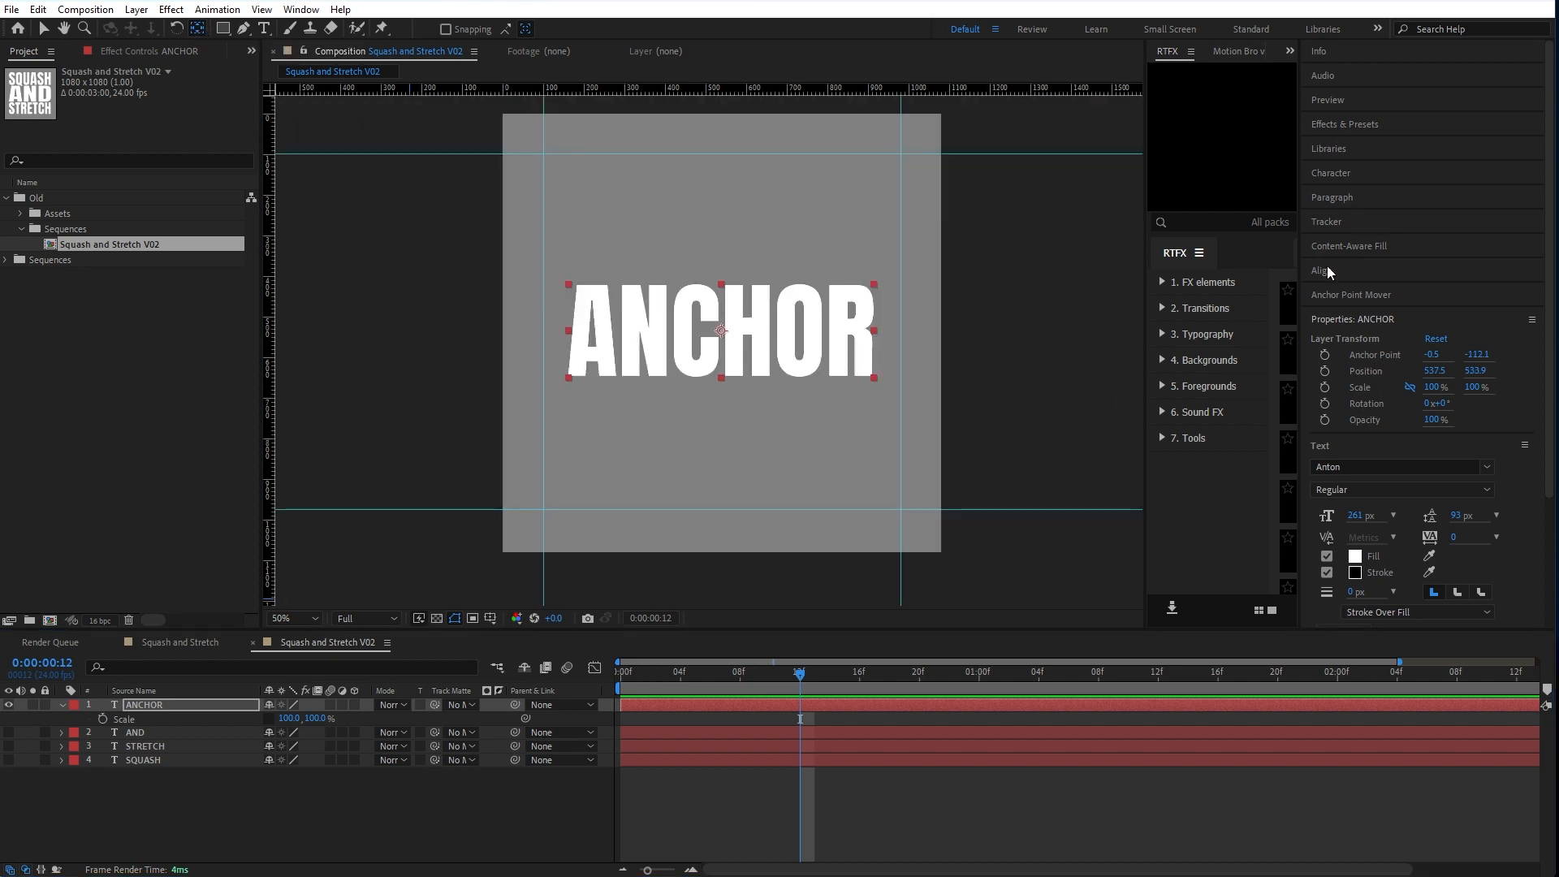
Step: Align the ANCHOR text layer to the composition's center both horizontally and vertically
click(1330, 269)
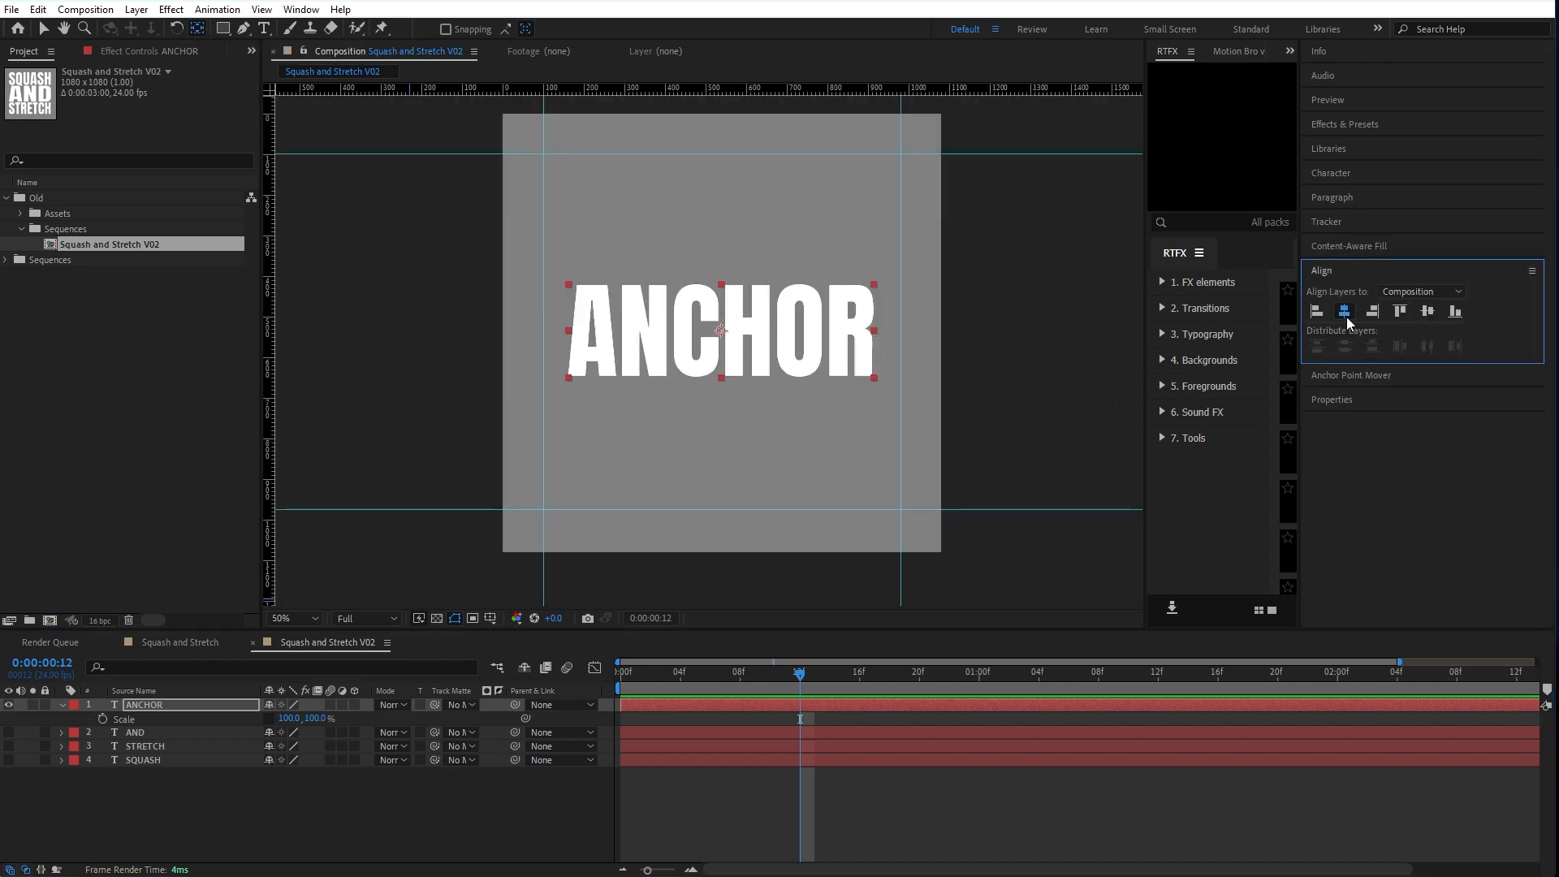
click(1344, 313)
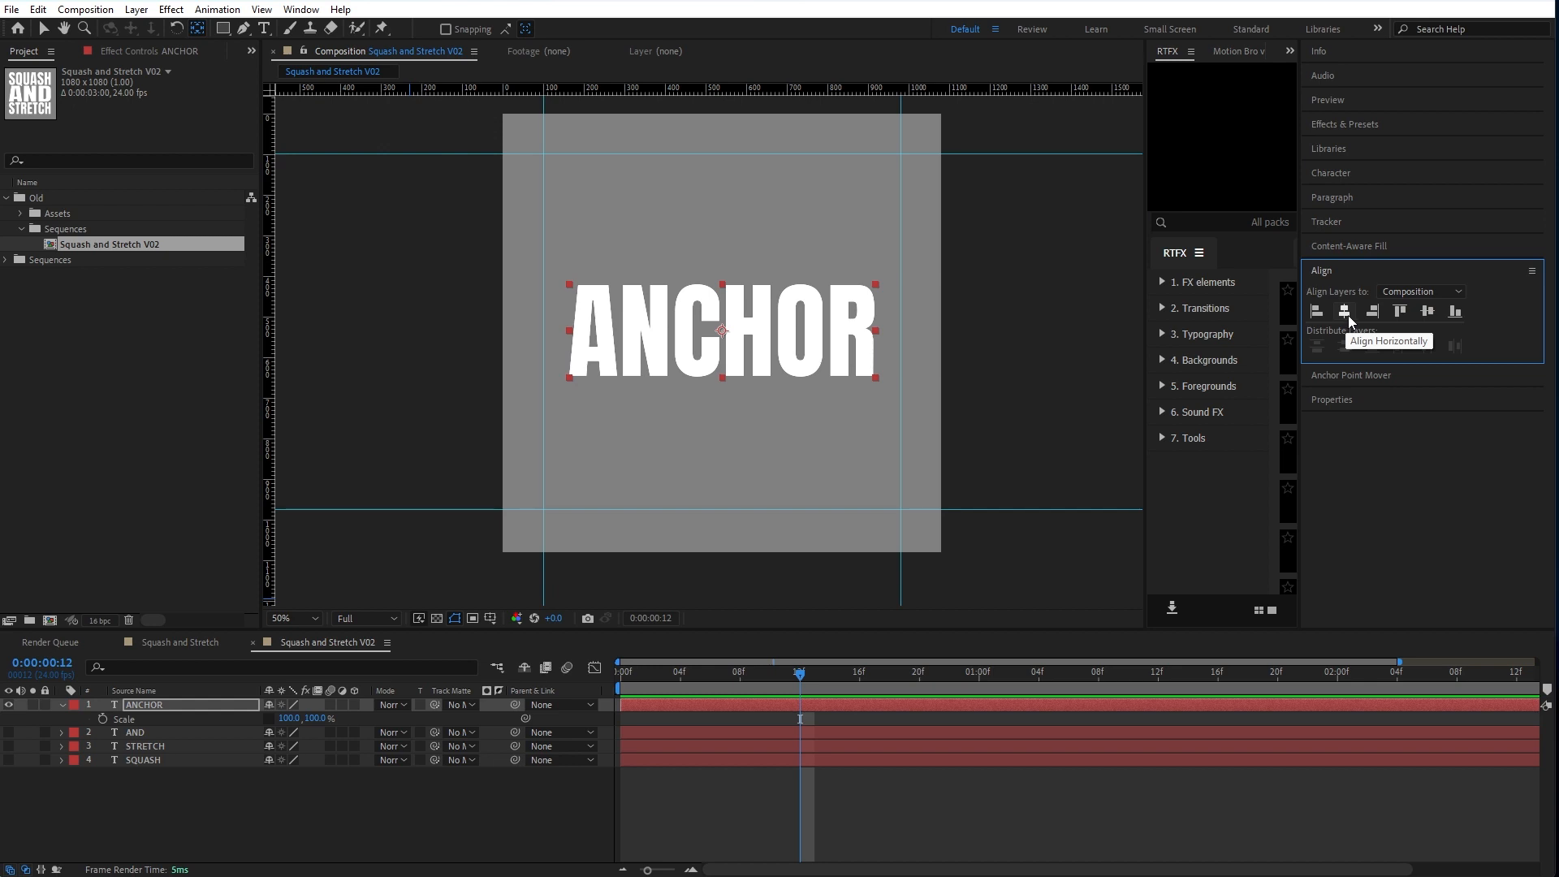
click(1428, 314)
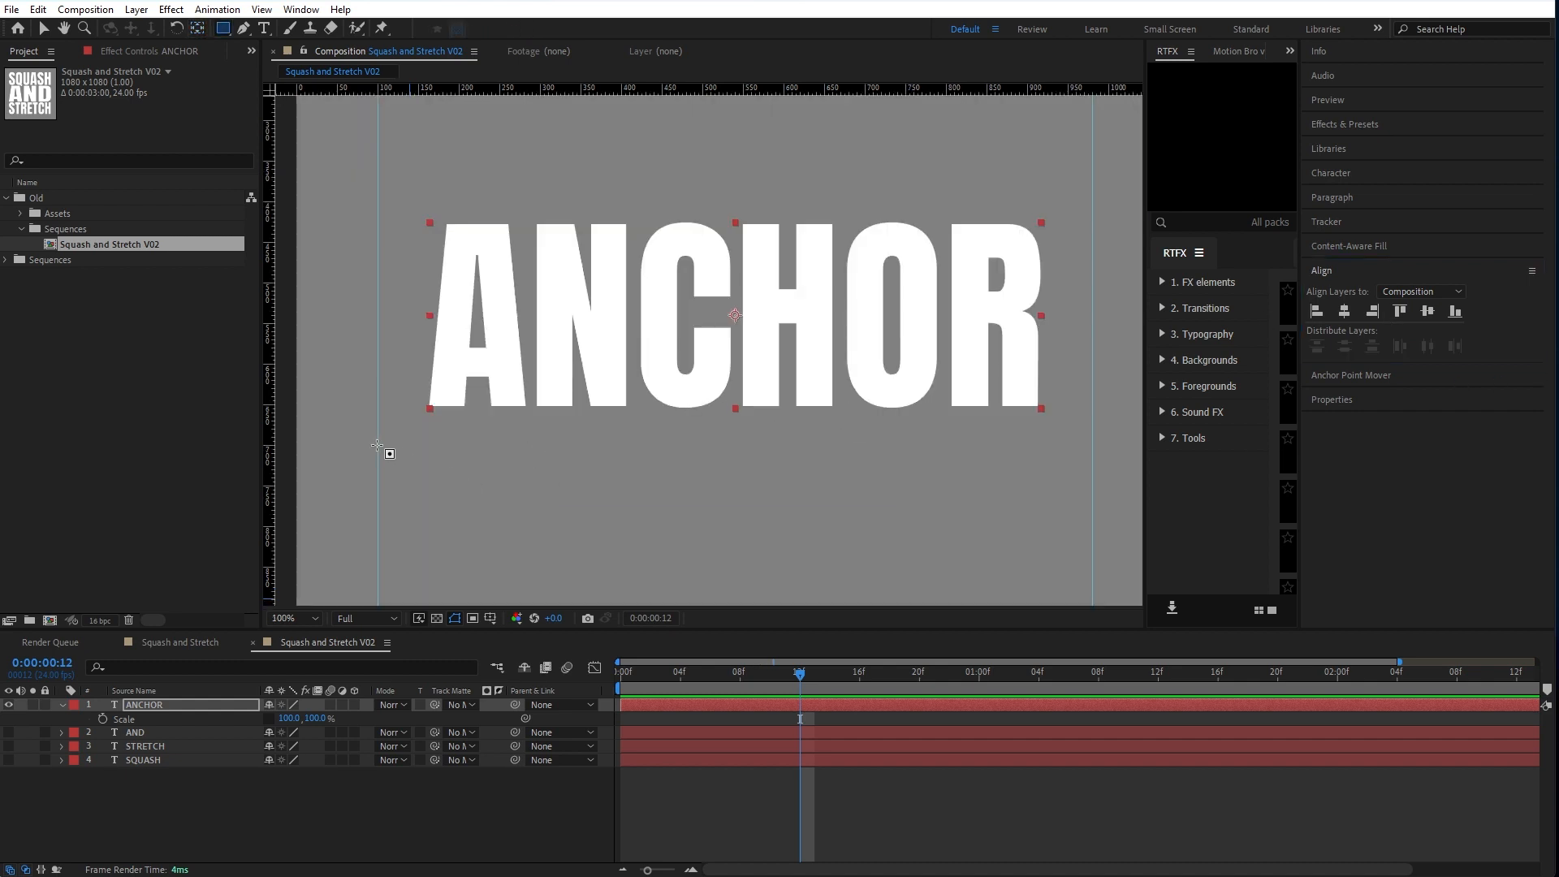
Step: Draw a black rectangle as a new shape layer below the ANCHOR text, spanning the width between the two vertical guides
click(440, 810)
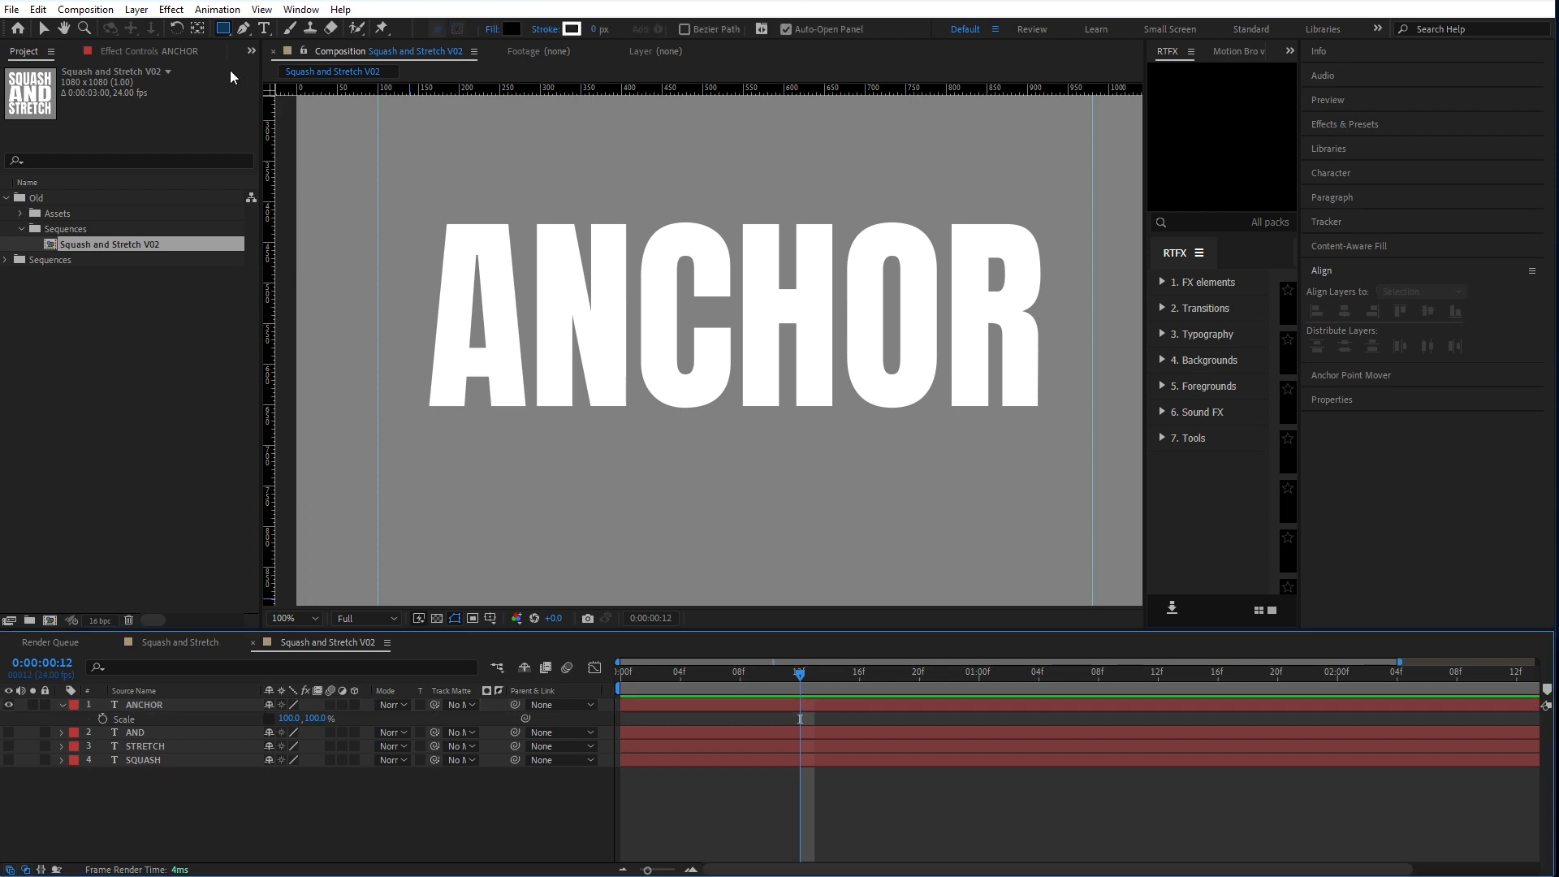
click(225, 31)
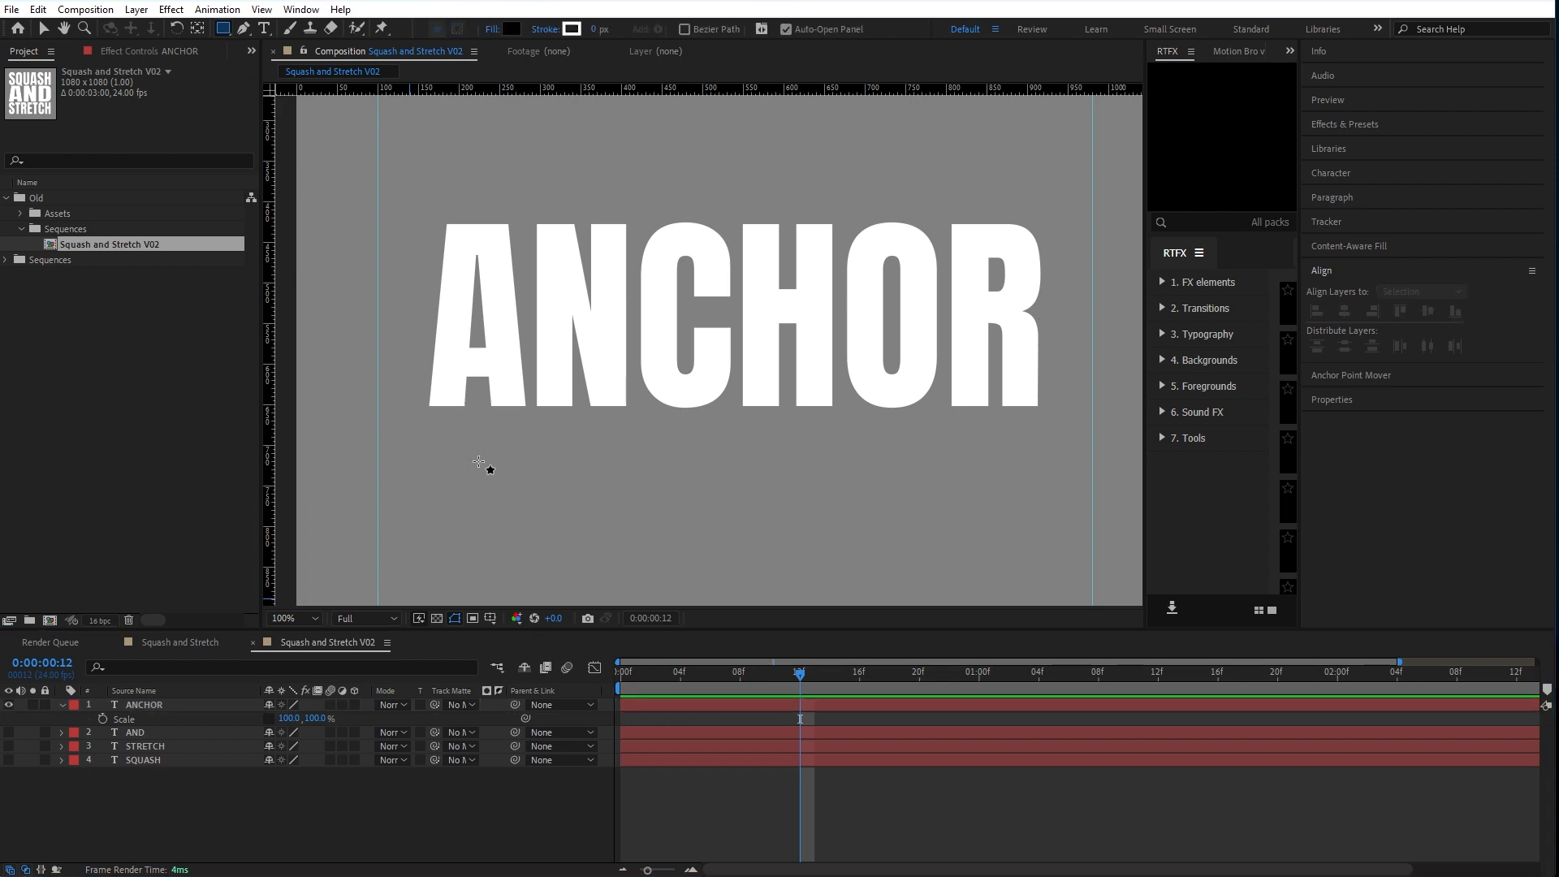
drag(379, 445, 1090, 525)
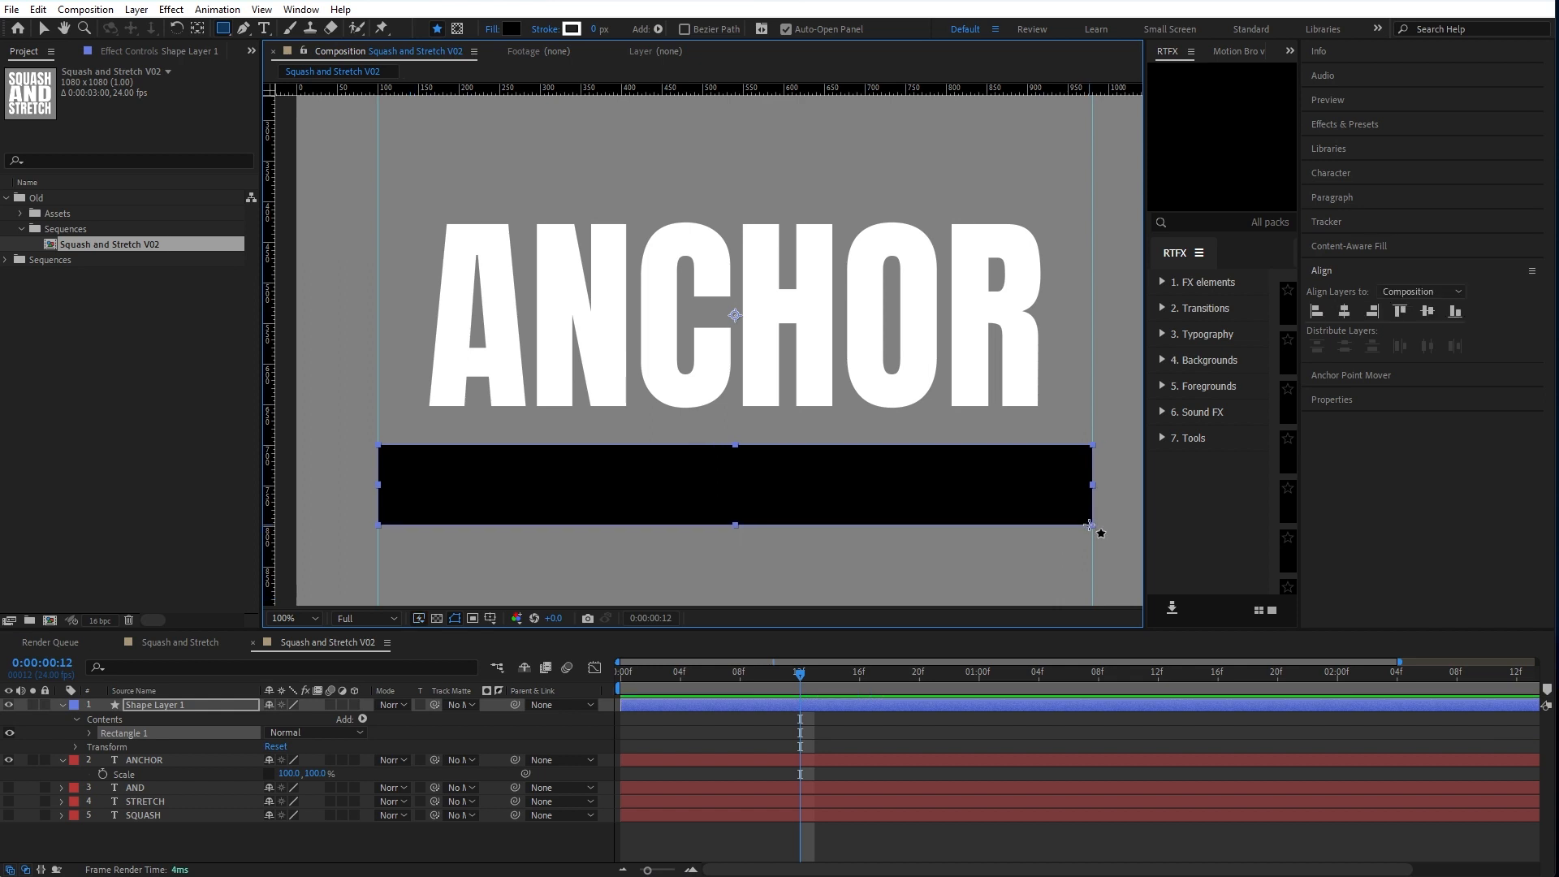
Step: Center the rectangle layer's anchor point, snap it to the middle of the rectangle's left edge, and reveal the layer's Scale
click(198, 33)
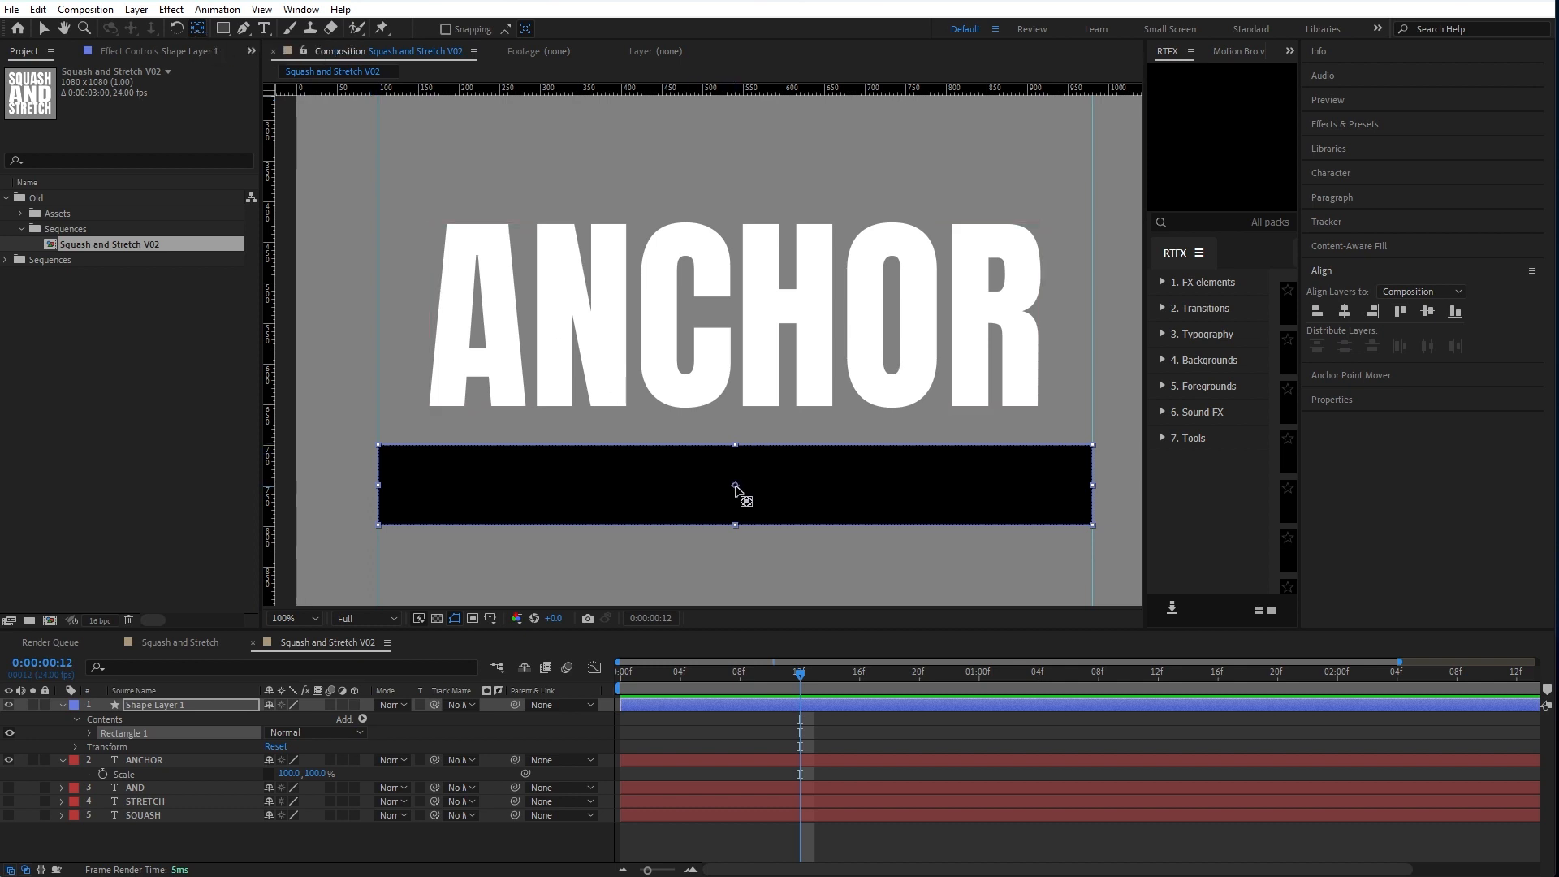
key(s)
drag(735, 485, 377, 485)
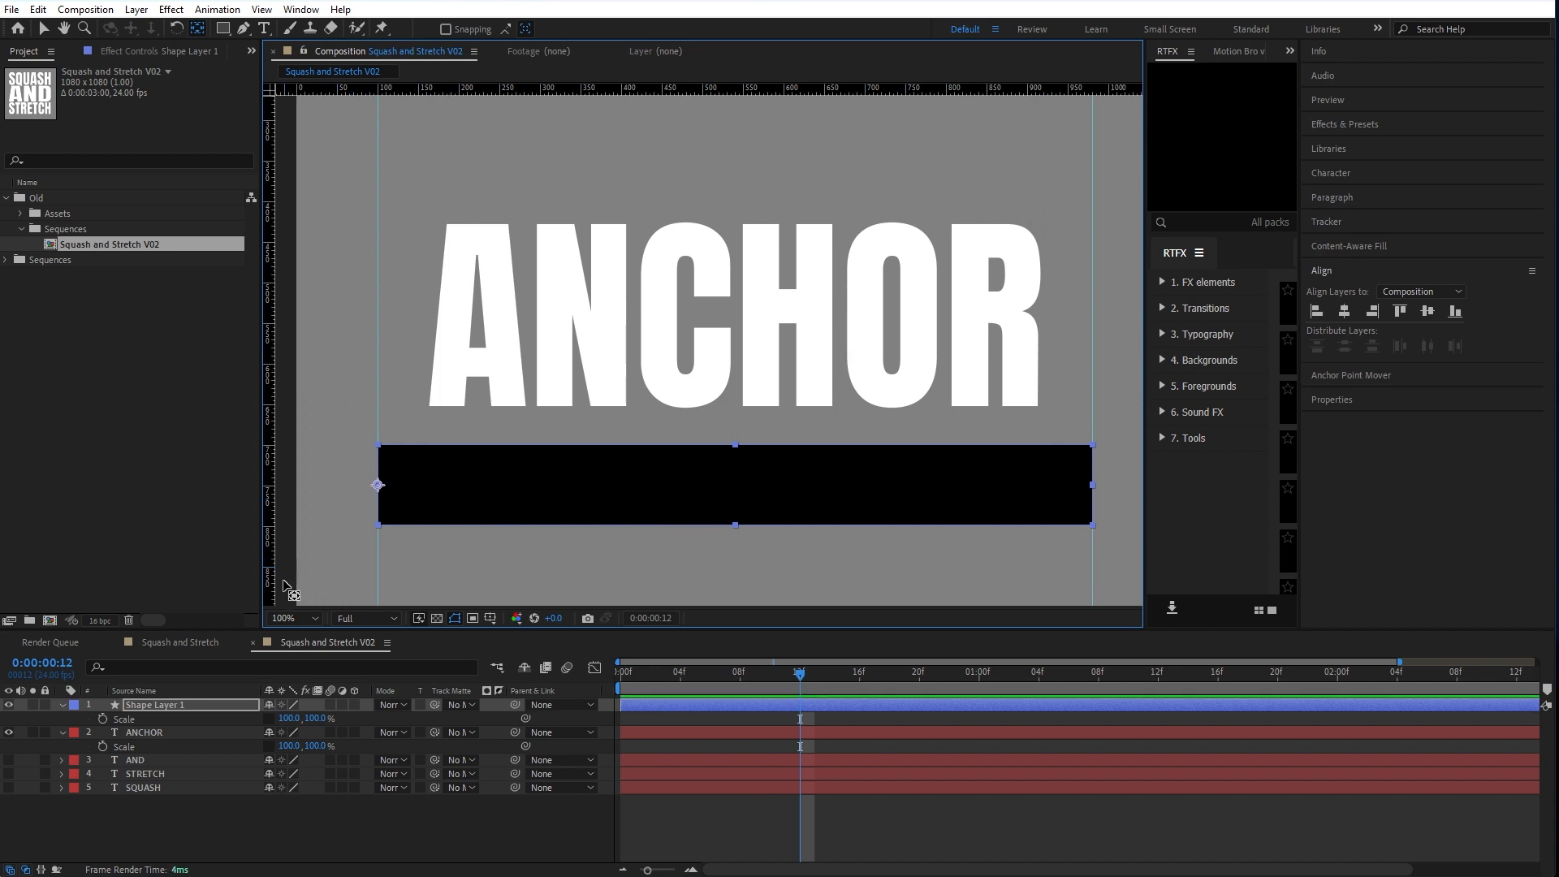